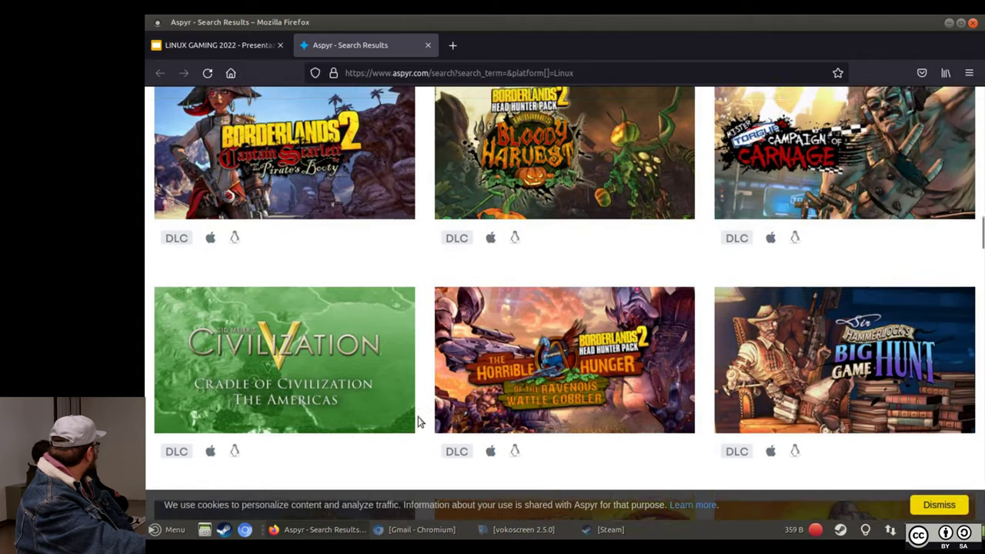
- Look through Aspyr's Linux game search results back to the beginning and close that page
{"action": "scroll", "coordinate": [415, 423], "scroll_direction": "up", "scroll_amount": 8}
{"action": "scroll", "coordinate": [716, 466], "scroll_direction": "up", "scroll_amount": 3}
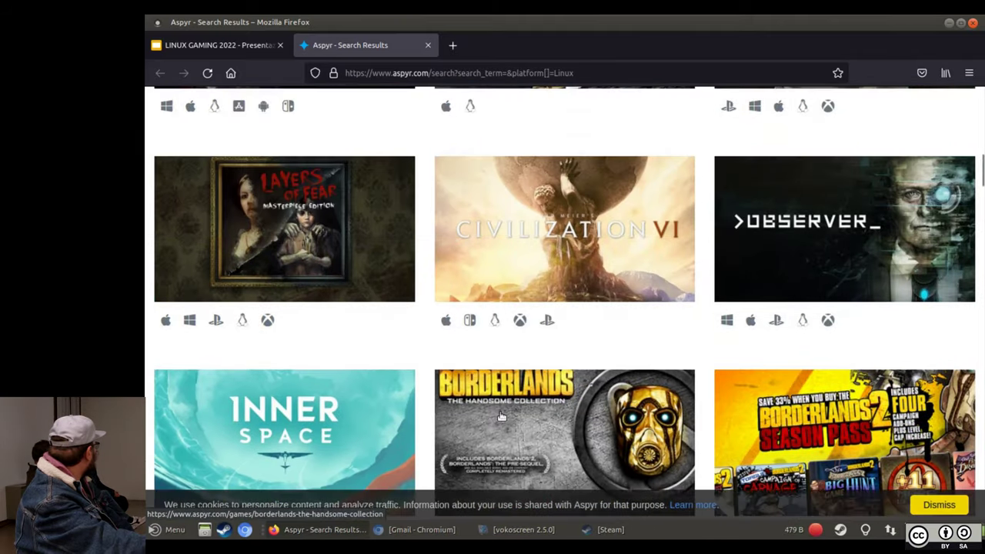
{"action": "scroll", "coordinate": [468, 414], "scroll_direction": "down", "scroll_amount": 1}
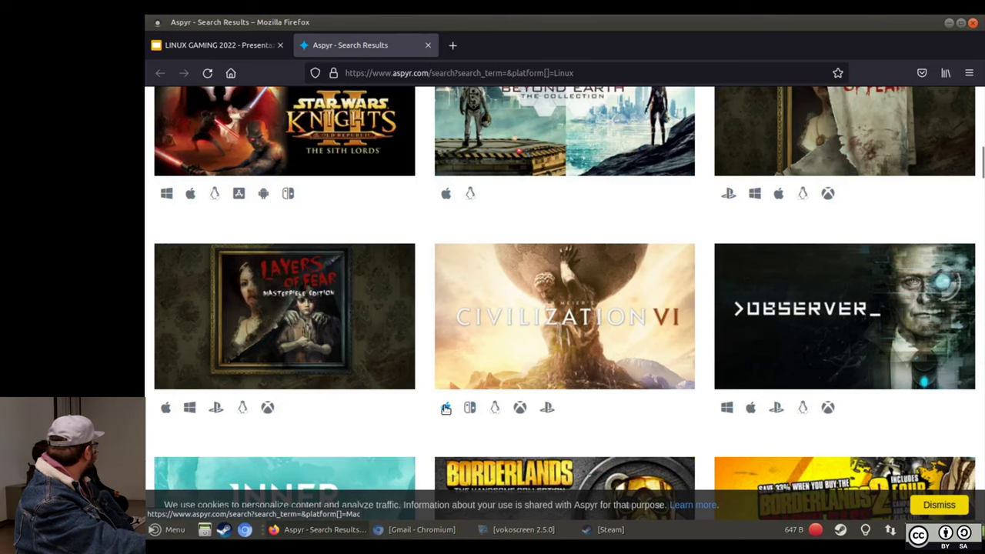
{"action": "scroll", "coordinate": [429, 434], "scroll_direction": "up", "scroll_amount": 5}
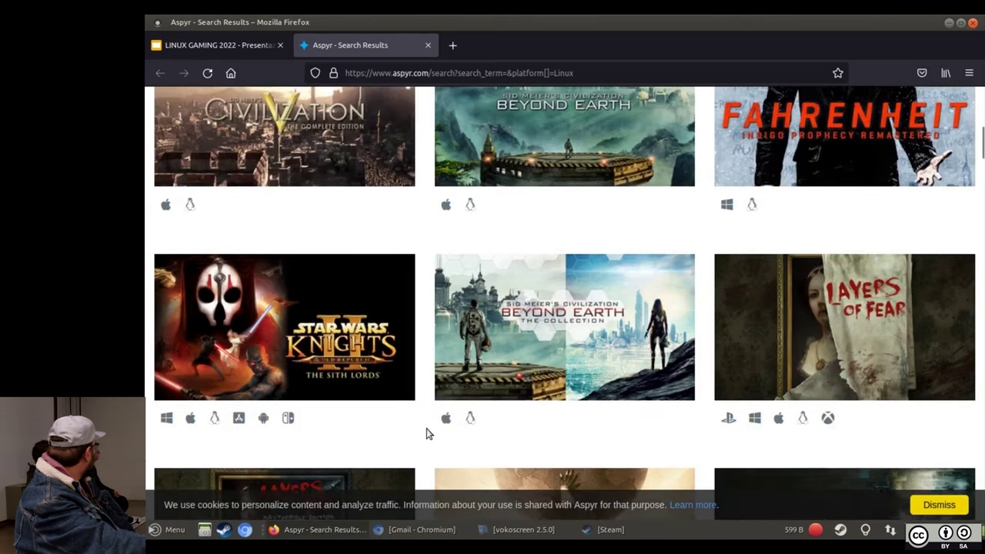
{"action": "scroll", "coordinate": [429, 434], "scroll_direction": "up", "scroll_amount": 3}
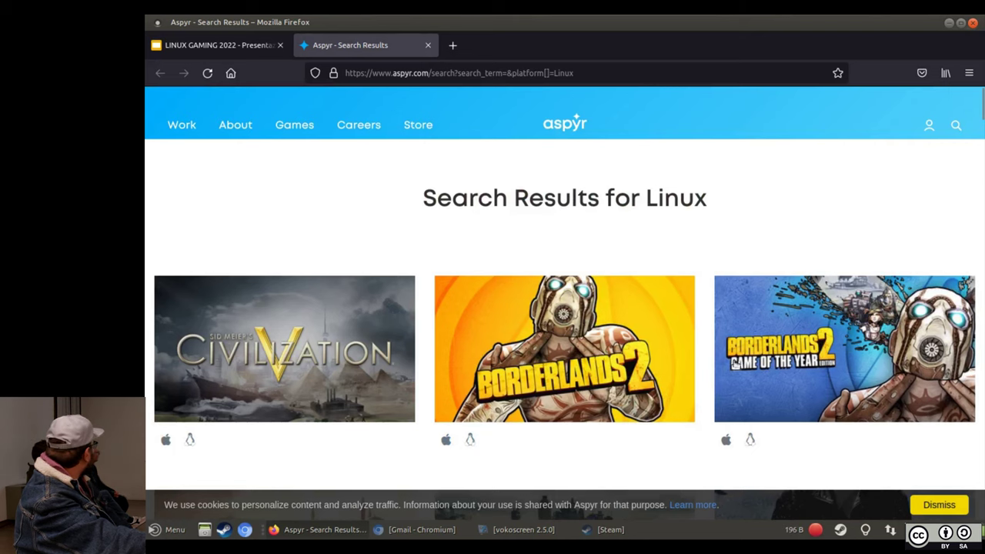
{"action": "left_click", "coordinate": [429, 45]}
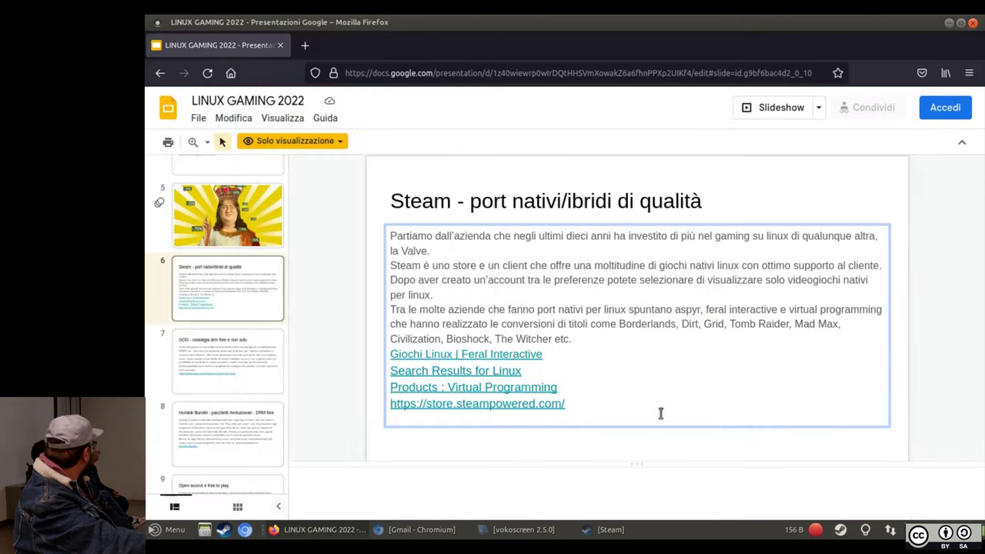
- View the Virtual Programming products page linked on the slide, and close it to return to the presentation
{"action": "left_click", "coordinate": [509, 385]}
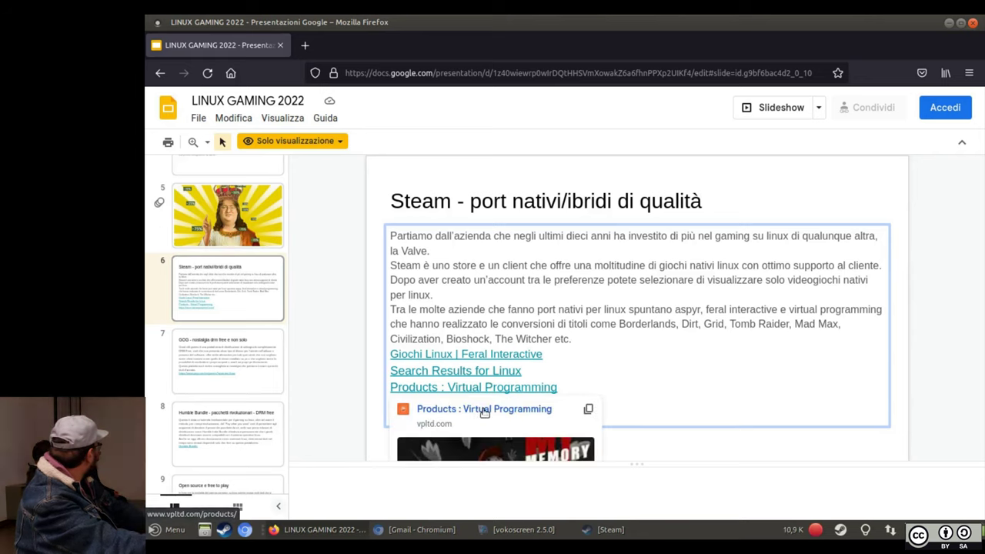
{"action": "left_click", "coordinate": [477, 413]}
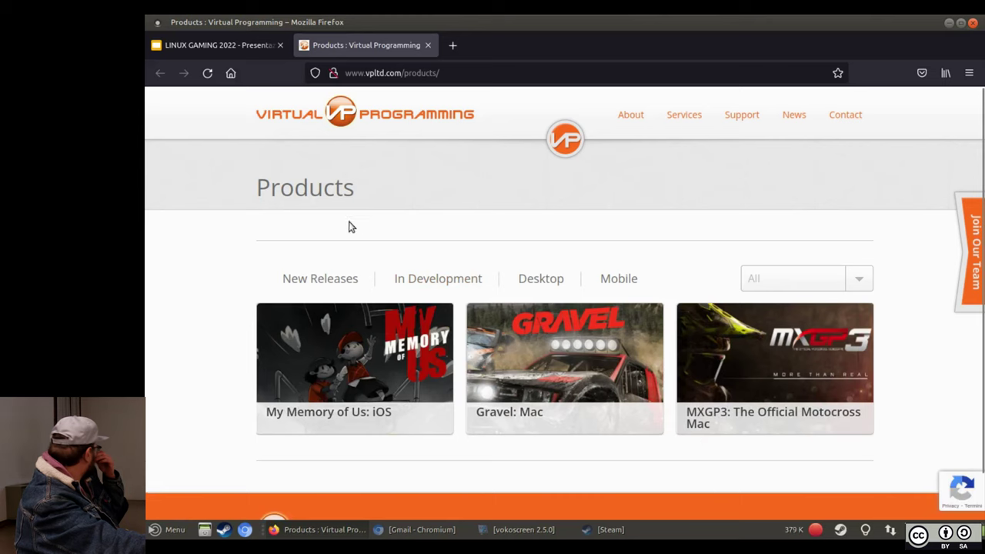
{"action": "scroll", "coordinate": [349, 227], "scroll_direction": "down", "scroll_amount": 1}
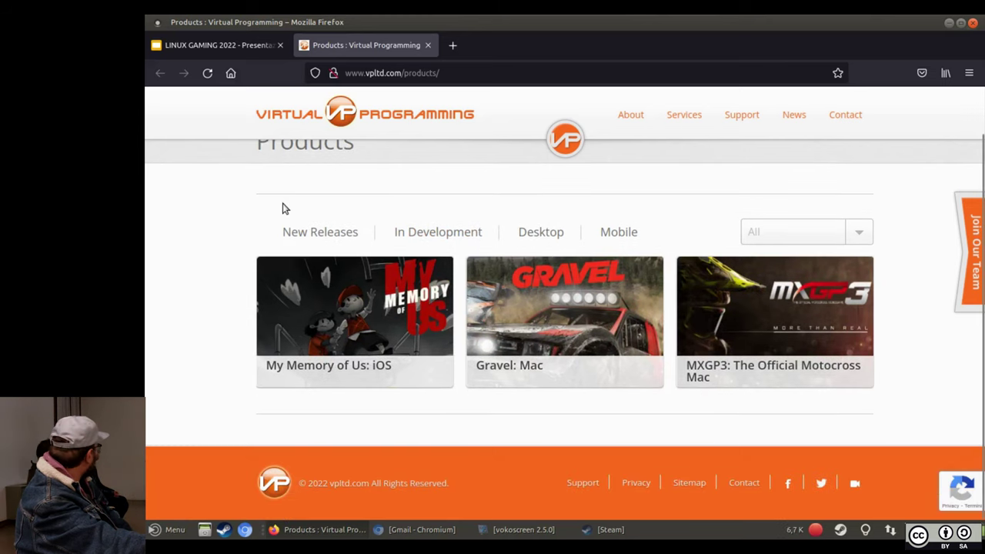
{"action": "left_click", "coordinate": [428, 46]}
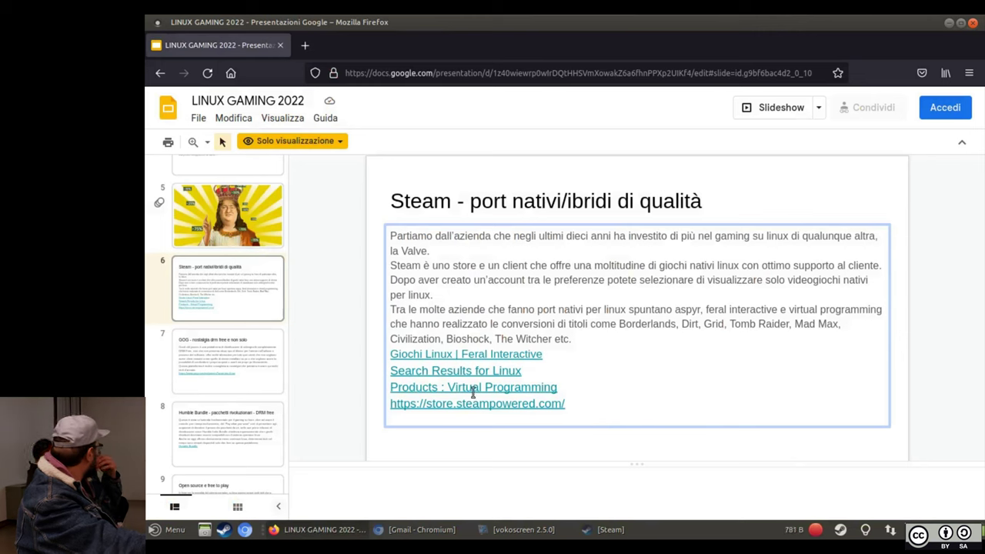
- Switch to Steam and open the 1001 Spikes page from the game library
{"action": "left_click", "coordinate": [616, 535]}
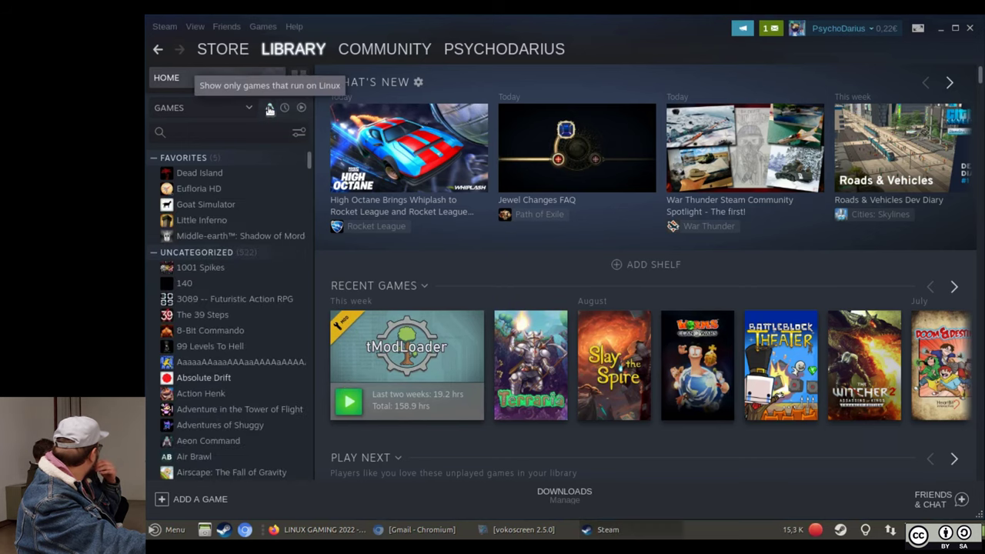
{"action": "left_click", "coordinate": [245, 277]}
{"action": "scroll", "coordinate": [258, 246], "scroll_direction": "down", "scroll_amount": 1}
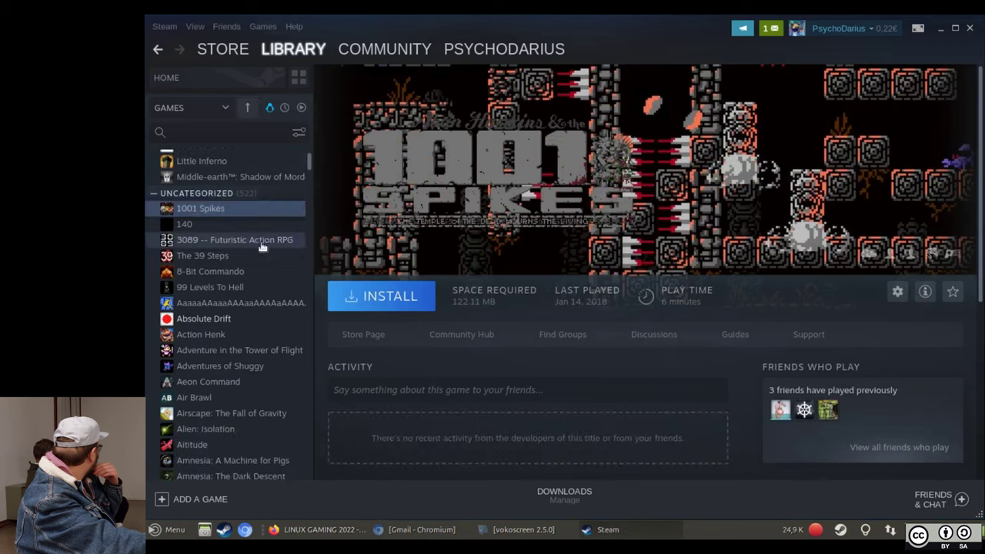
{"action": "scroll", "coordinate": [266, 184], "scroll_direction": "up", "scroll_amount": 1}
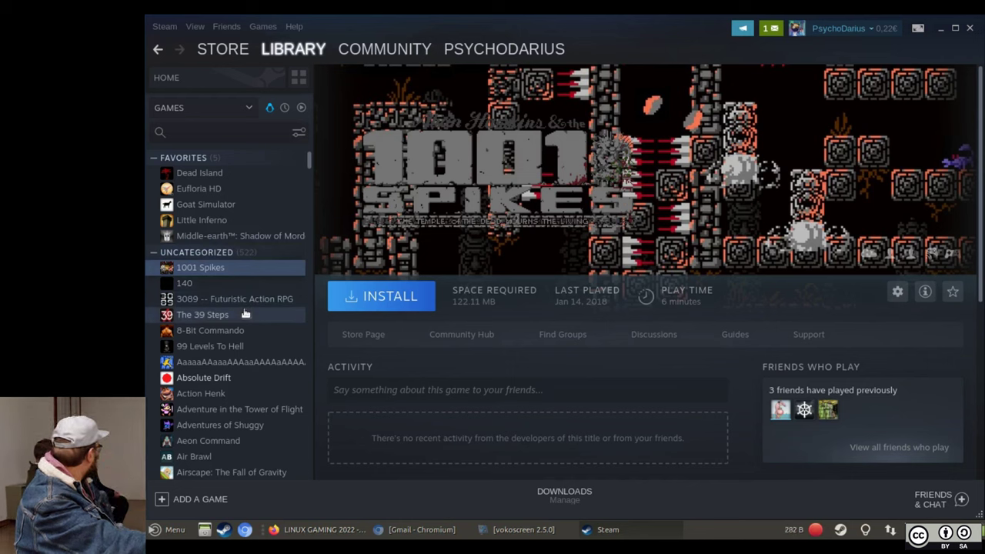
- Browse the library's uncategorized games and open the Borderlands 2 page
{"action": "scroll", "coordinate": [244, 314], "scroll_direction": "down", "scroll_amount": 1}
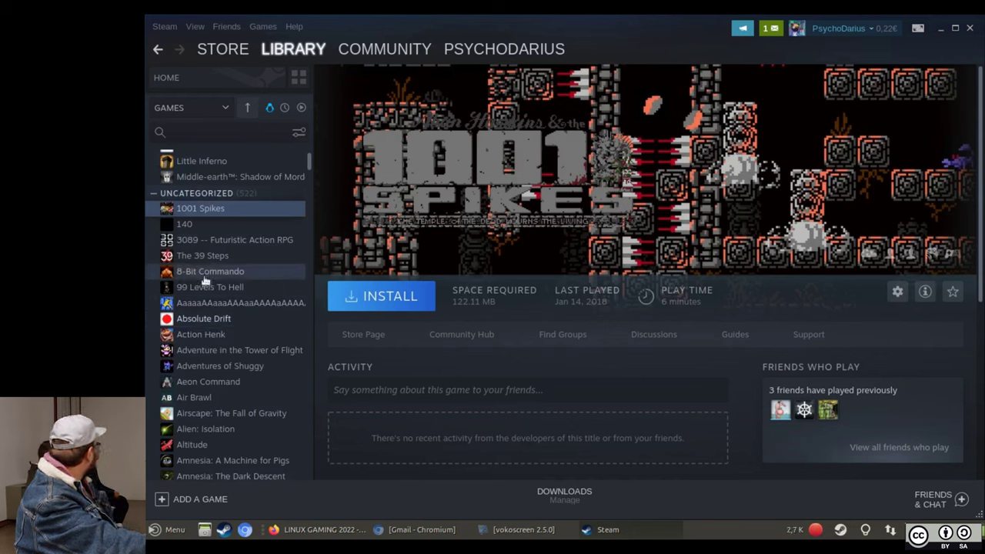
{"action": "scroll", "coordinate": [204, 289], "scroll_direction": "down", "scroll_amount": 6}
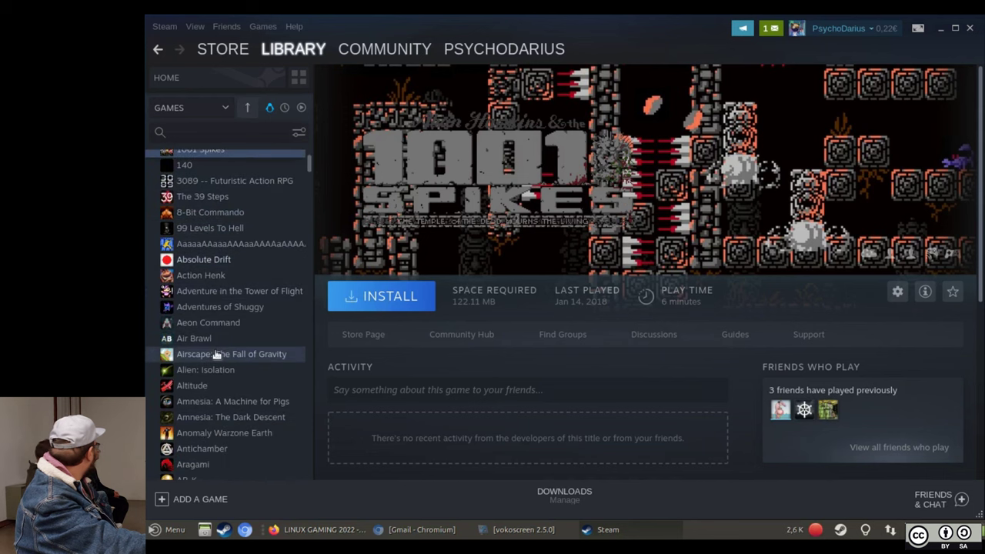
{"action": "scroll", "coordinate": [215, 362], "scroll_direction": "down", "scroll_amount": 2}
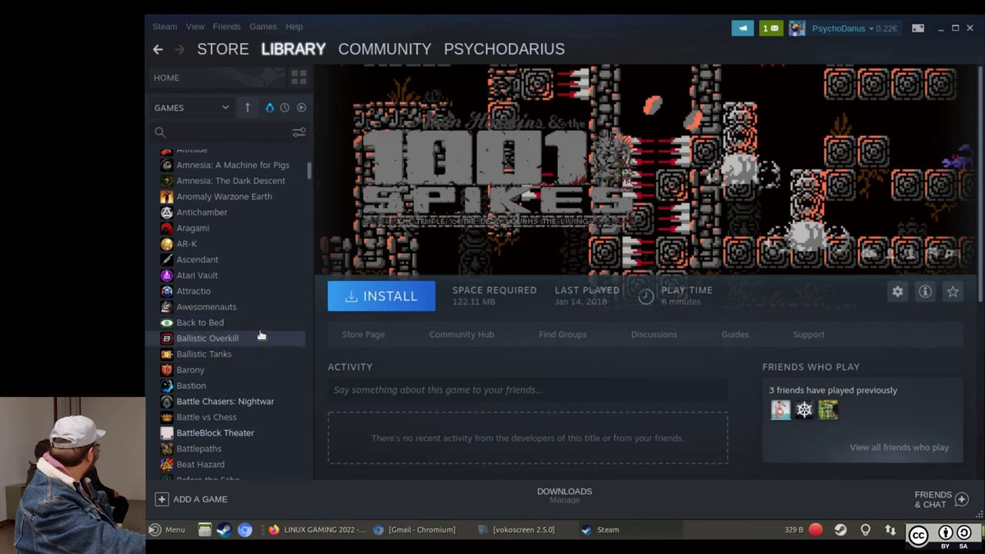
{"action": "scroll", "coordinate": [259, 334], "scroll_direction": "down", "scroll_amount": 2}
{"action": "scroll", "coordinate": [260, 334], "scroll_direction": "down", "scroll_amount": 6}
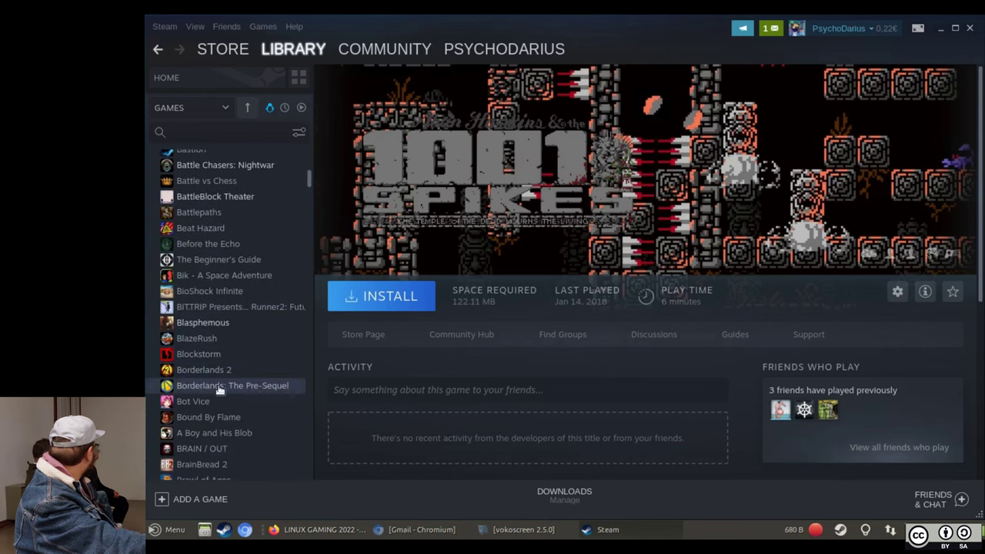
{"action": "left_click", "coordinate": [222, 386]}
{"action": "left_click", "coordinate": [224, 369]}
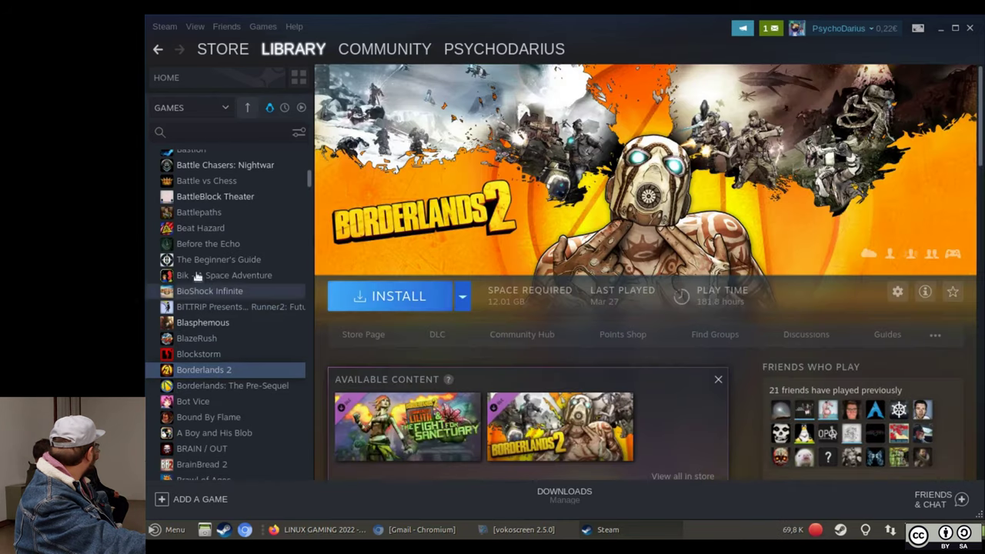
- Find Bridge Constructor further along in the game library and open its page
{"action": "scroll", "coordinate": [259, 195], "scroll_direction": "down", "scroll_amount": 4}
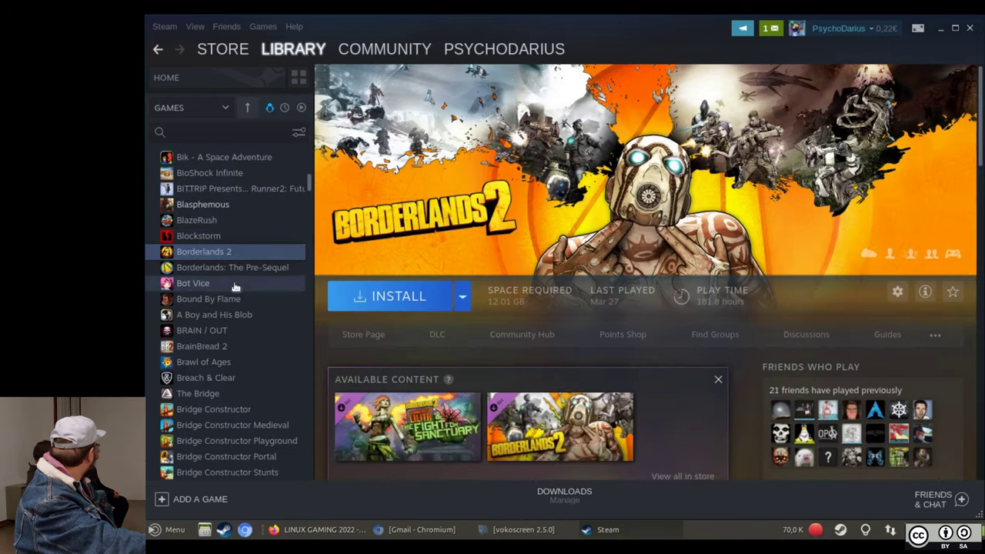
{"action": "scroll", "coordinate": [234, 286], "scroll_direction": "down", "scroll_amount": 3}
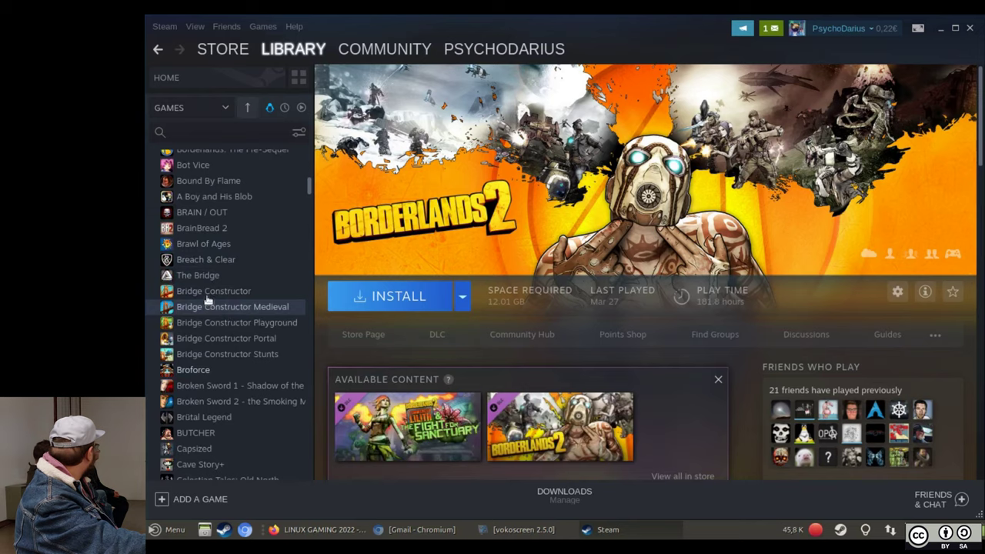
{"action": "left_click", "coordinate": [207, 294]}
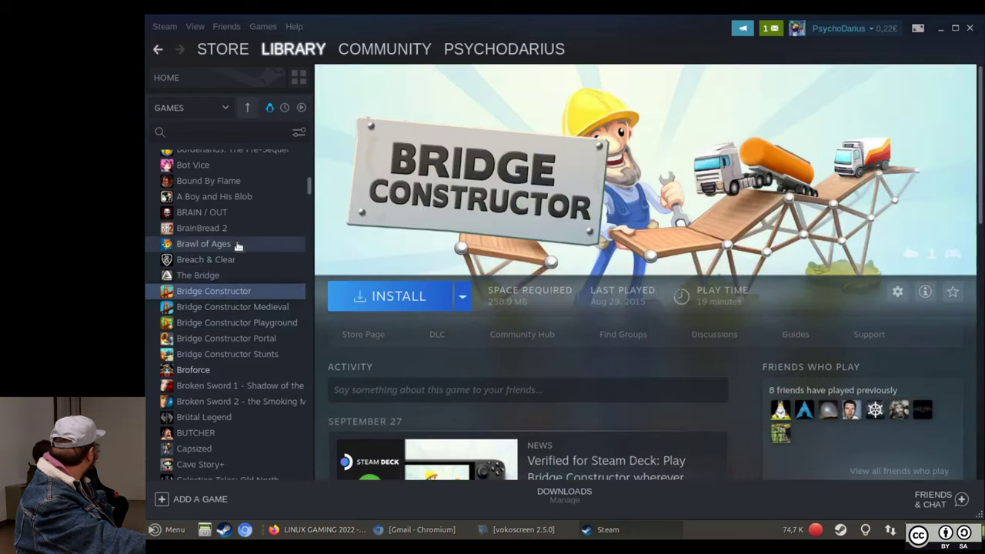
- Browse the game library for Atari Vault and look over its library page and activity
{"action": "scroll", "coordinate": [239, 246], "scroll_direction": "down", "scroll_amount": 5}
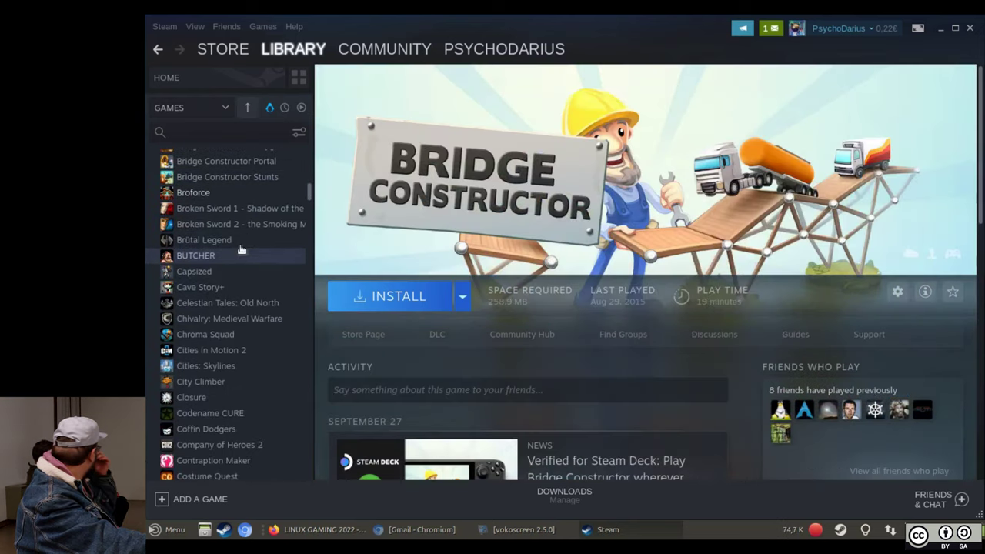
{"action": "scroll", "coordinate": [241, 250], "scroll_direction": "down", "scroll_amount": 2}
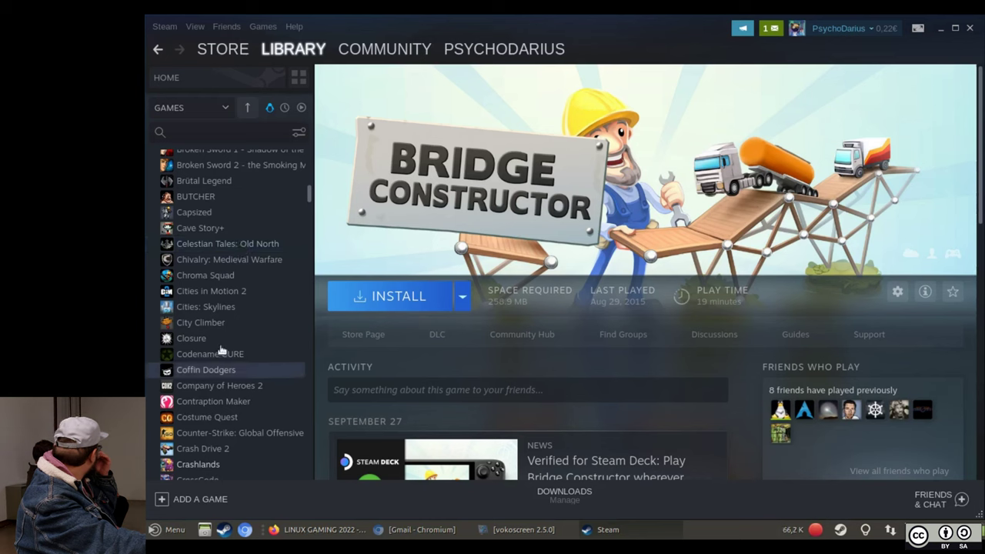
{"action": "scroll", "coordinate": [217, 310], "scroll_direction": "up", "scroll_amount": 10}
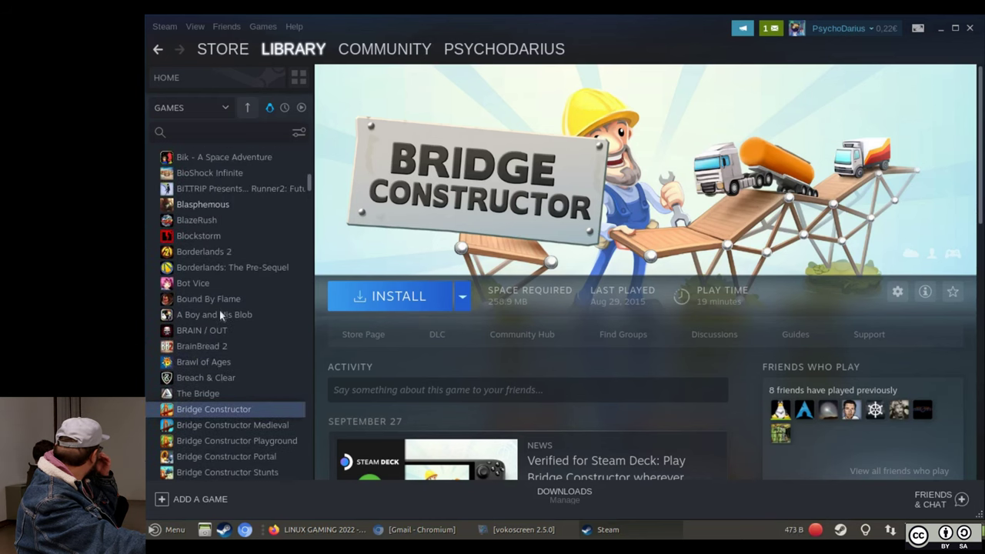
{"action": "scroll", "coordinate": [220, 311], "scroll_direction": "up", "scroll_amount": 3}
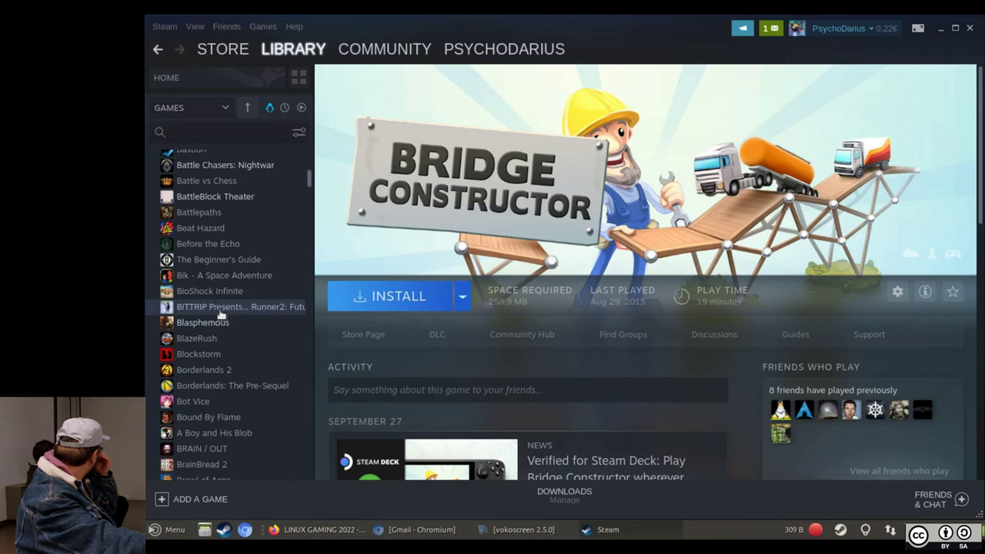
{"action": "scroll", "coordinate": [220, 312], "scroll_direction": "up", "scroll_amount": 6}
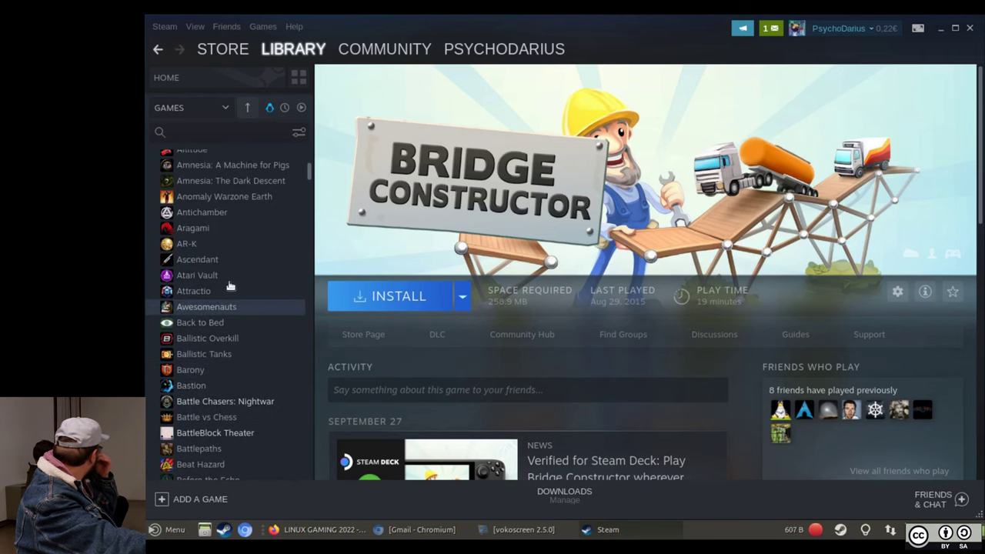
{"action": "left_click", "coordinate": [223, 275]}
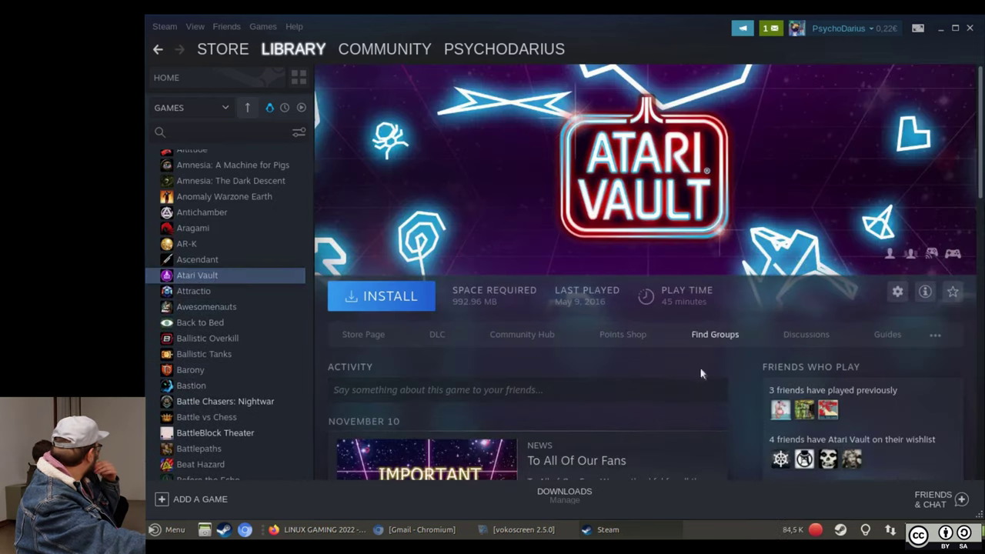
{"action": "scroll", "coordinate": [550, 380], "scroll_direction": "down", "scroll_amount": 3}
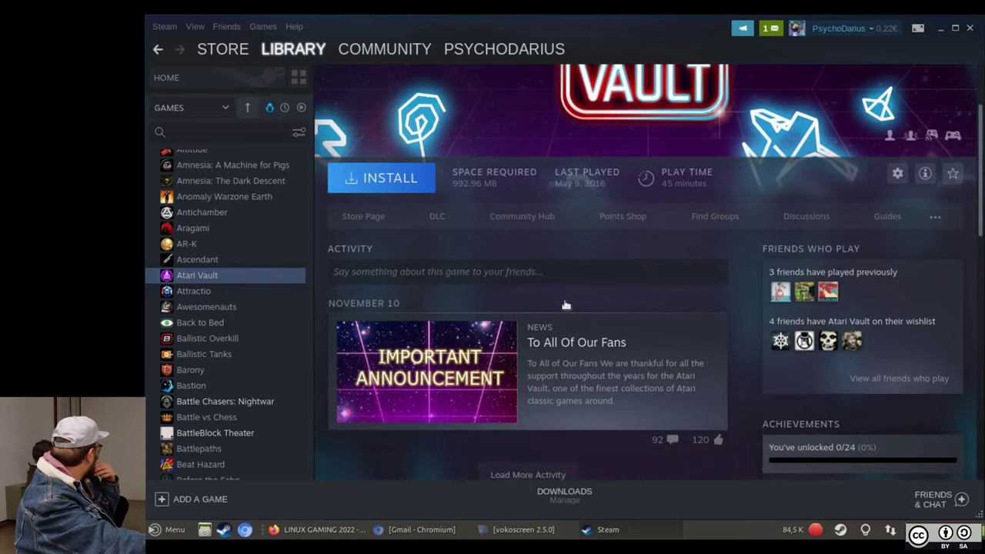
{"action": "scroll", "coordinate": [519, 233], "scroll_direction": "up", "scroll_amount": 3}
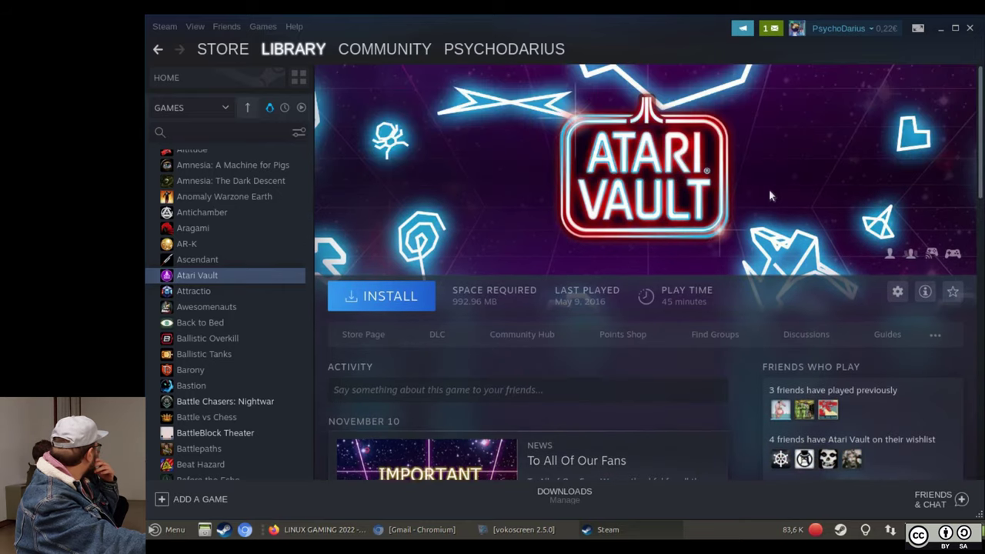
- Open Atari Vault's store page and view its gameplay screenshots
{"action": "left_click", "coordinate": [363, 335]}
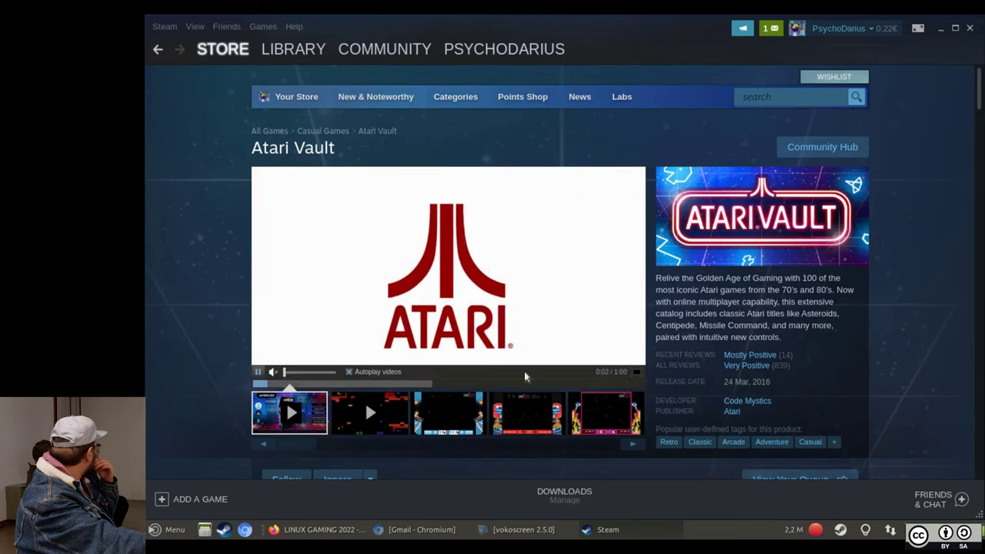
{"action": "left_click", "coordinate": [525, 413]}
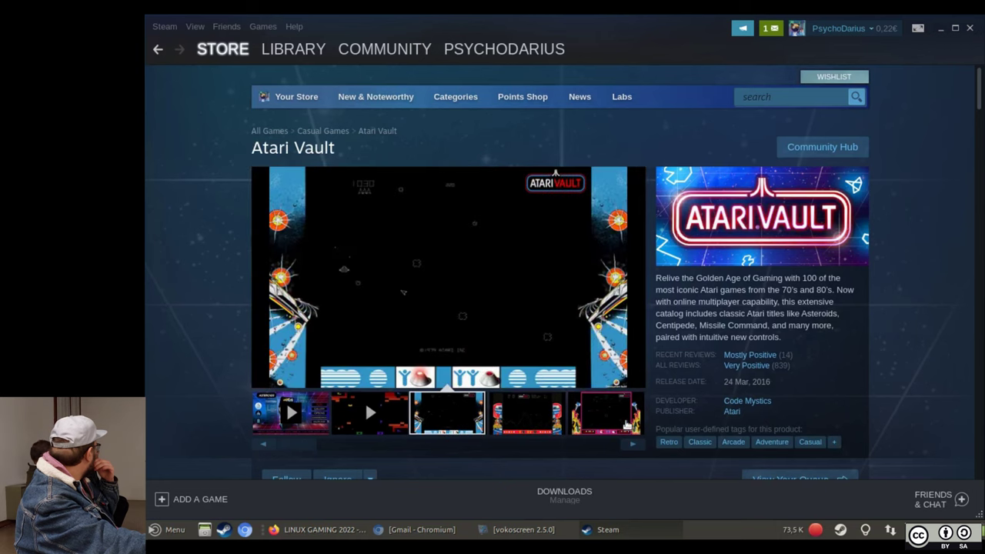
{"action": "left_click", "coordinate": [634, 444]}
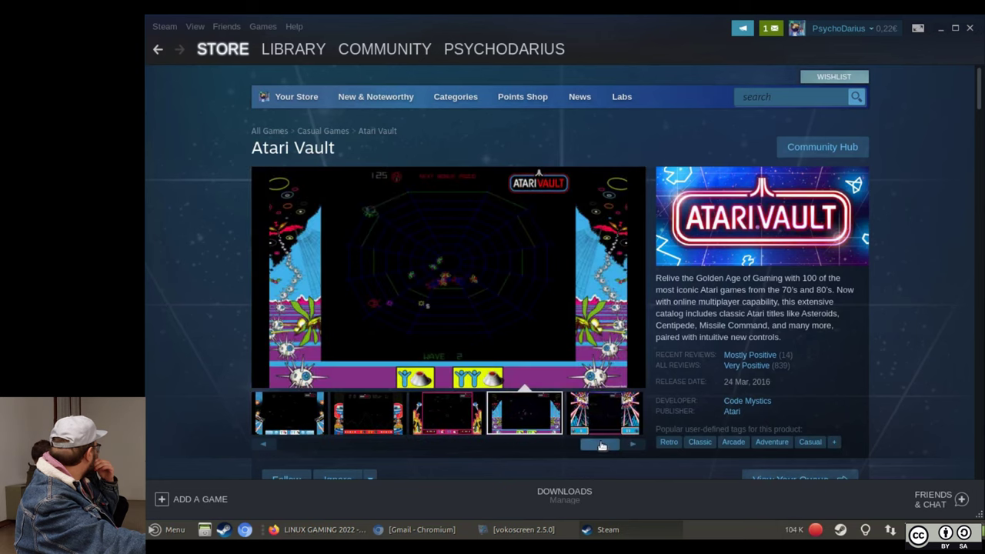
- Examine the announcements, description, features and full game list on Atari Vault's store page
{"action": "scroll", "coordinate": [195, 371], "scroll_direction": "down", "scroll_amount": 3}
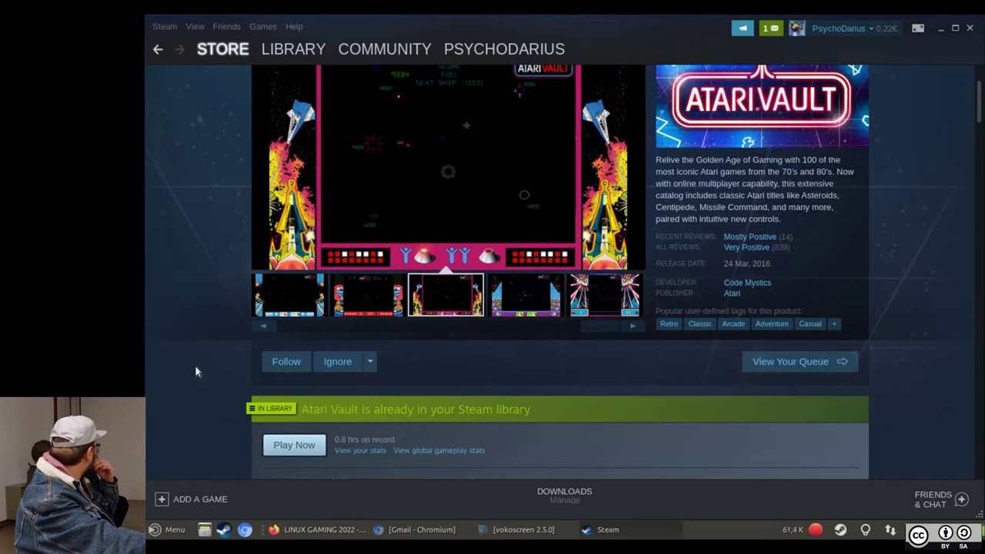
{"action": "scroll", "coordinate": [194, 364], "scroll_direction": "down", "scroll_amount": 10}
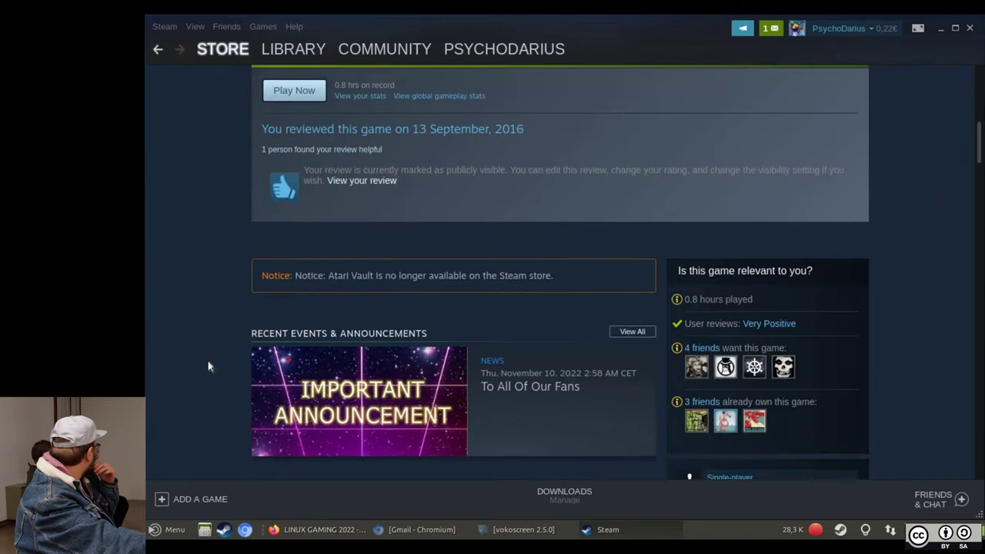
{"action": "scroll", "coordinate": [209, 361], "scroll_direction": "down", "scroll_amount": 3}
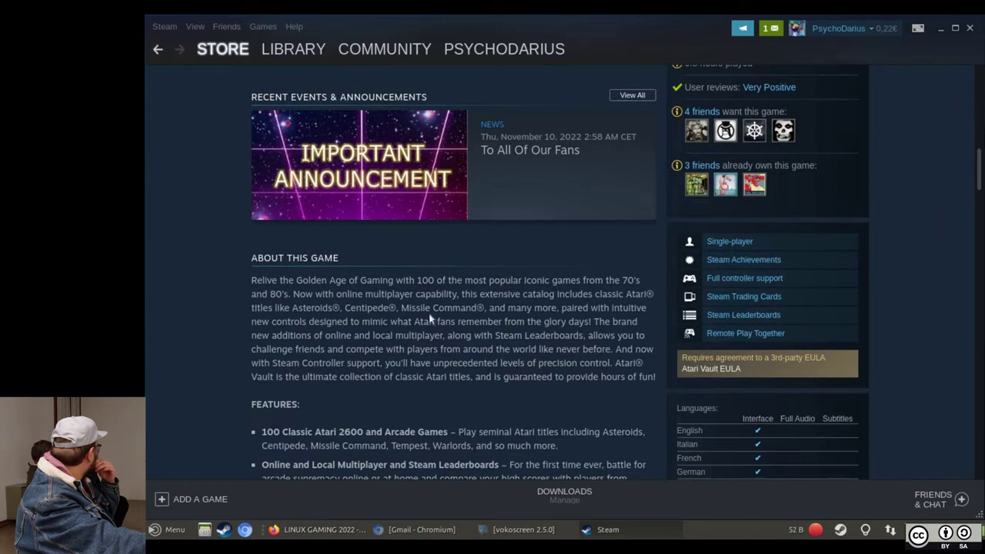
{"action": "left_click", "coordinate": [260, 293]}
{"action": "scroll", "coordinate": [218, 316], "scroll_direction": "down", "scroll_amount": 9}
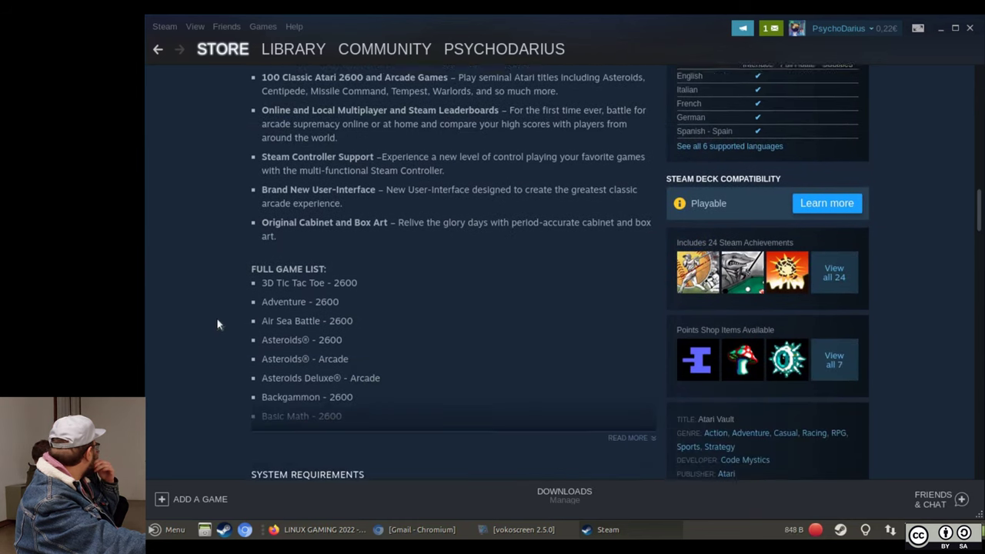
- Expand Atari Vault's store description and read through its full game list down to the system requirements
{"action": "scroll", "coordinate": [218, 323], "scroll_direction": "down", "scroll_amount": 2}
{"action": "left_click", "coordinate": [646, 381]}
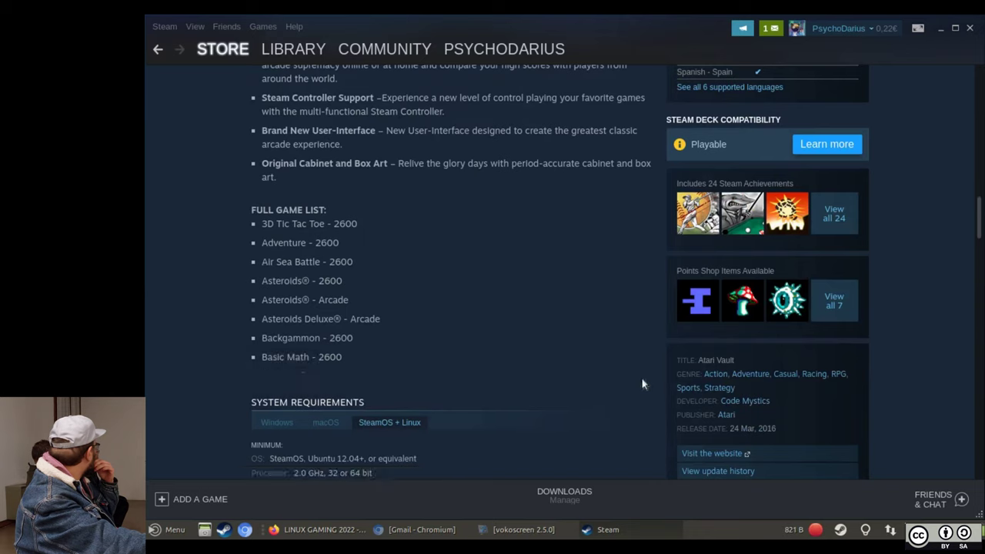
{"action": "scroll", "coordinate": [264, 292], "scroll_direction": "down", "scroll_amount": 6}
{"action": "scroll", "coordinate": [277, 298], "scroll_direction": "down", "scroll_amount": 6}
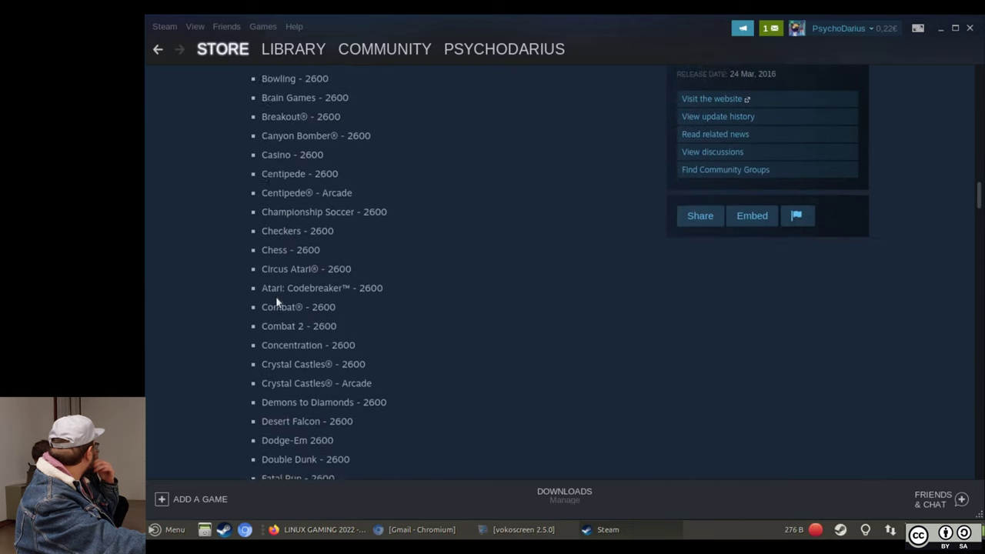
{"action": "scroll", "coordinate": [277, 302], "scroll_direction": "down", "scroll_amount": 6}
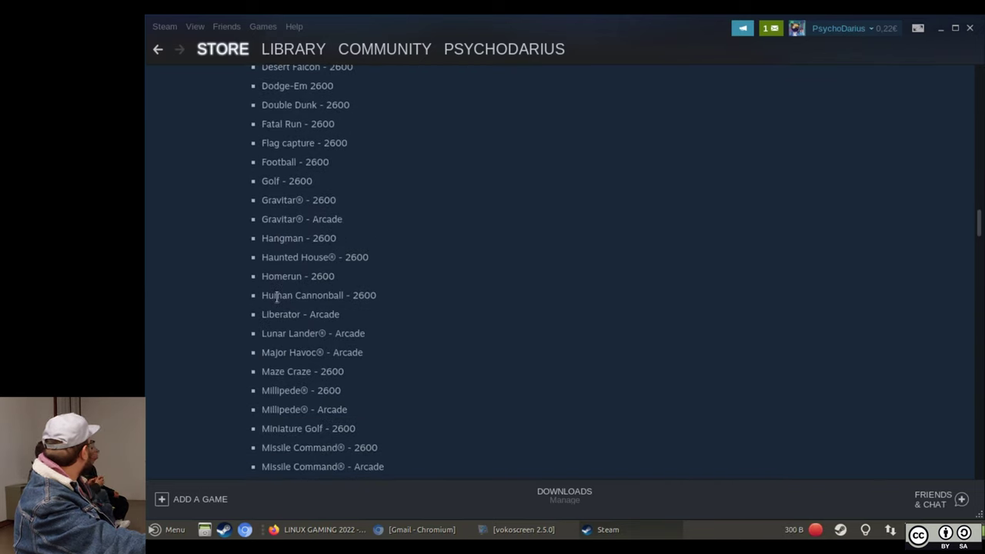
{"action": "scroll", "coordinate": [277, 296], "scroll_direction": "down", "scroll_amount": 3}
{"action": "scroll", "coordinate": [277, 296], "scroll_direction": "down", "scroll_amount": 10}
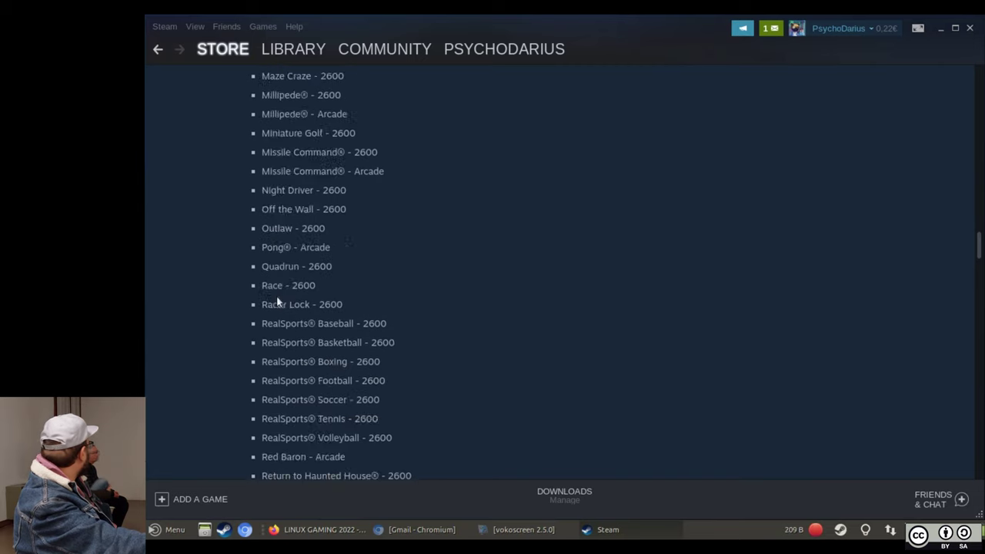
{"action": "scroll", "coordinate": [285, 344], "scroll_direction": "down", "scroll_amount": 3}
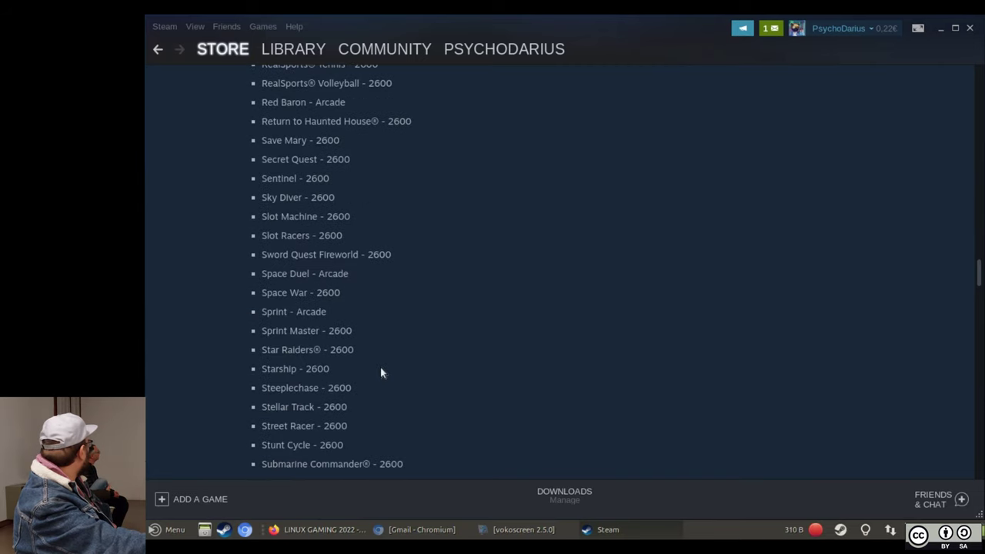
{"action": "scroll", "coordinate": [378, 331], "scroll_direction": "down", "scroll_amount": 2}
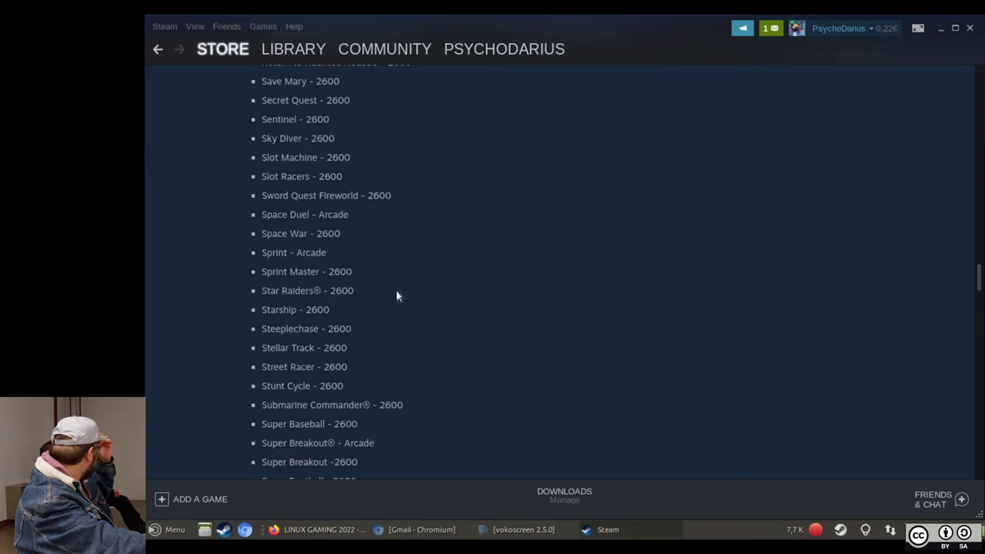
{"action": "scroll", "coordinate": [370, 302], "scroll_direction": "down", "scroll_amount": 7}
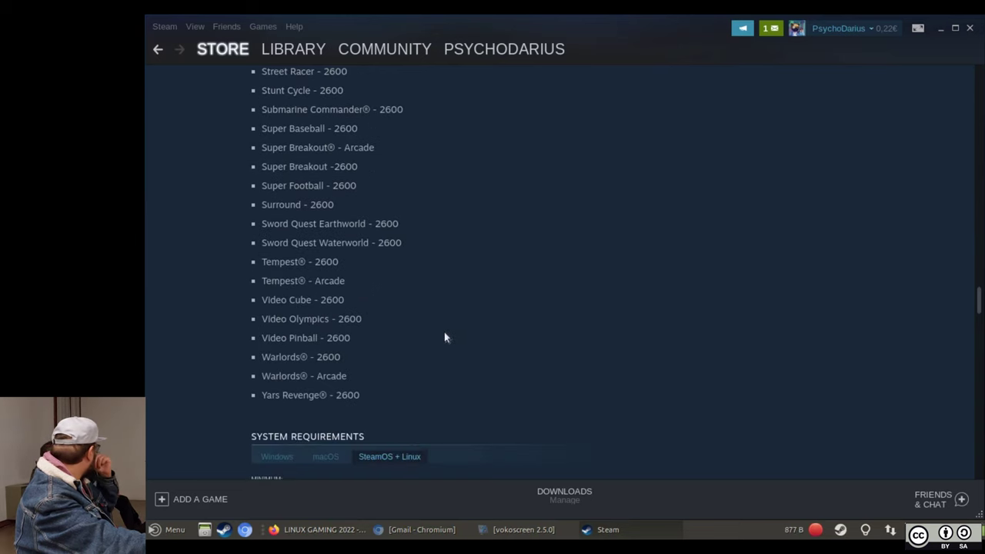
- Look back over Atari Vault's game list in reverse, up to the About This Game description
{"action": "scroll", "coordinate": [444, 337], "scroll_direction": "up", "scroll_amount": 6}
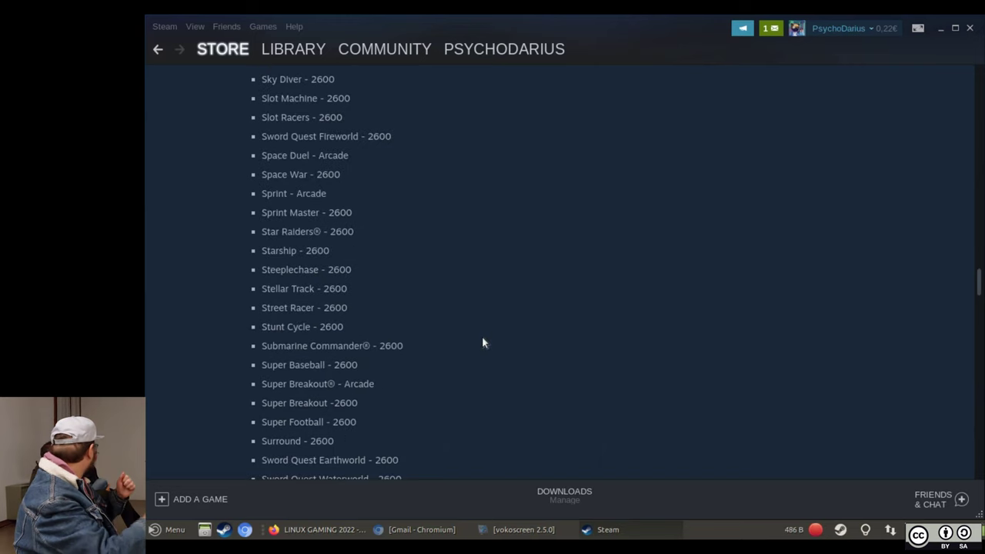
{"action": "scroll", "coordinate": [630, 262], "scroll_direction": "up", "scroll_amount": 3}
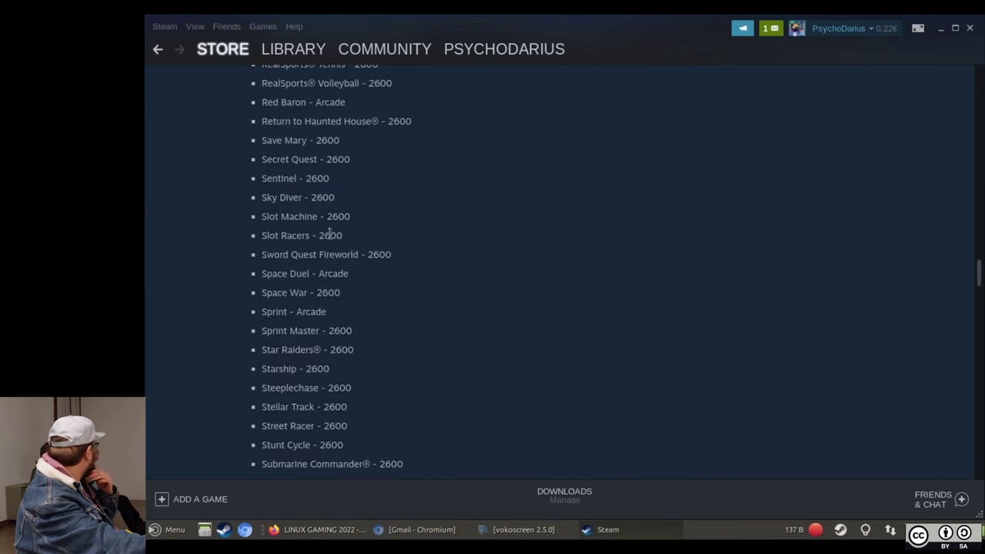
{"action": "scroll", "coordinate": [538, 123], "scroll_direction": "up", "scroll_amount": 2}
{"action": "scroll", "coordinate": [362, 353], "scroll_direction": "up", "scroll_amount": 3}
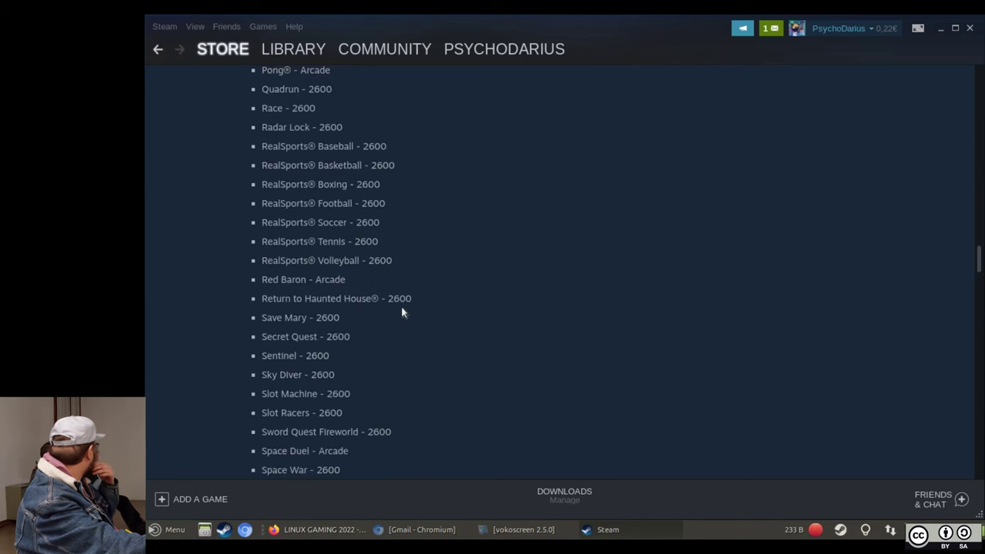
{"action": "scroll", "coordinate": [401, 308], "scroll_direction": "up", "scroll_amount": 6}
{"action": "scroll", "coordinate": [379, 379], "scroll_direction": "up", "scroll_amount": 20}
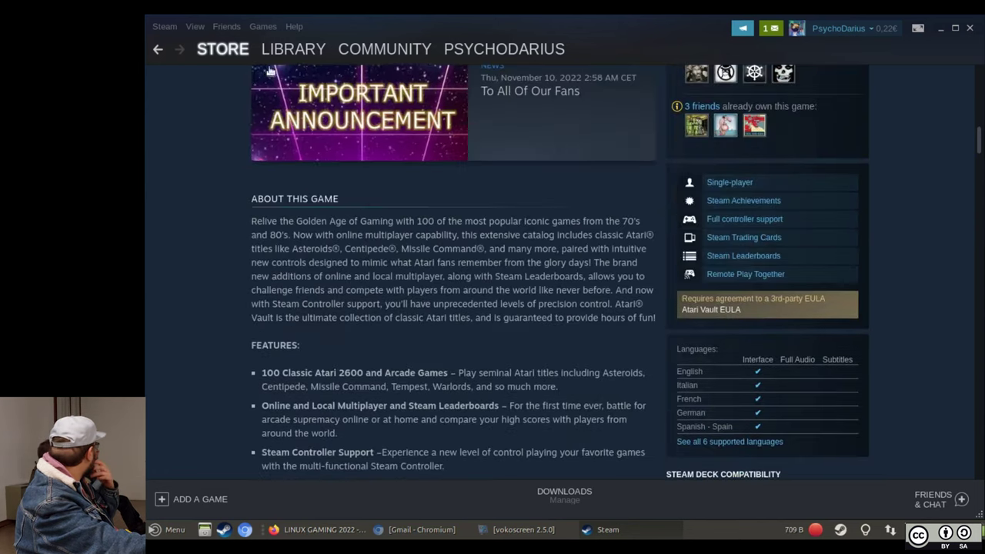
- Return to the game library and open the page of Cities: Skylines
{"action": "left_click", "coordinate": [290, 50]}
{"action": "scroll", "coordinate": [202, 300], "scroll_direction": "down", "scroll_amount": 5}
{"action": "scroll", "coordinate": [202, 300], "scroll_direction": "down", "scroll_amount": 8}
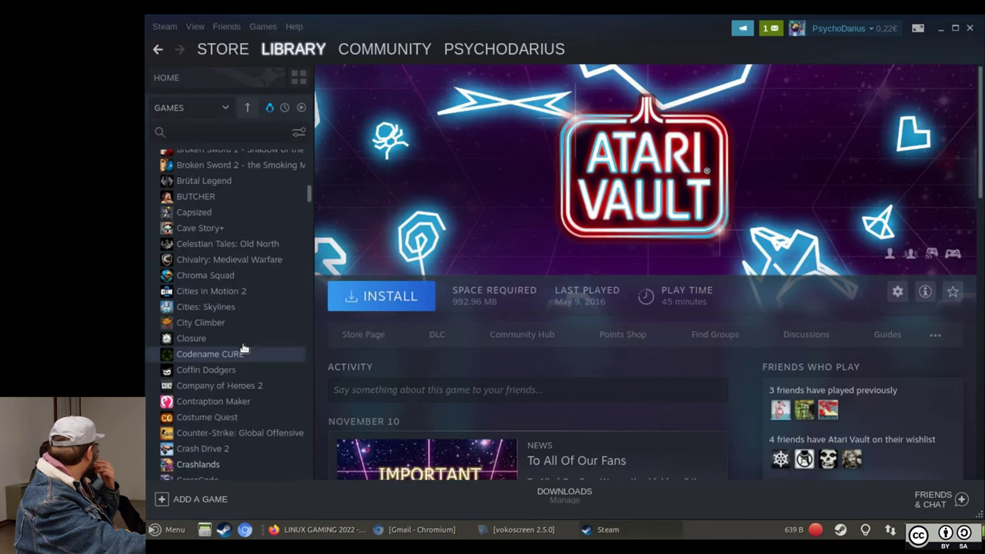
{"action": "left_click", "coordinate": [216, 311]}
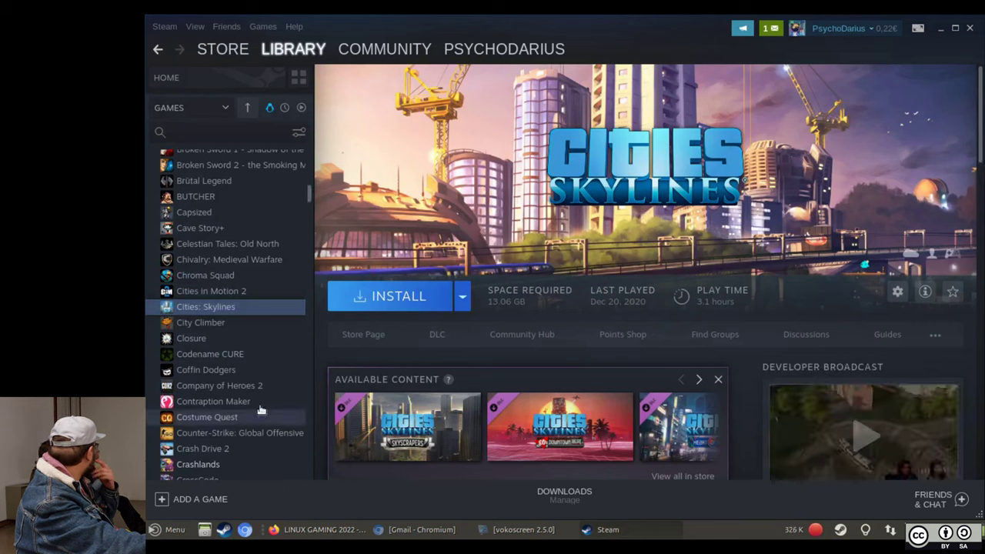
- Open the library page of Counter-Strike: Global Offensive
{"action": "scroll", "coordinate": [202, 316], "scroll_direction": "down", "scroll_amount": 2}
{"action": "scroll", "coordinate": [200, 316], "scroll_direction": "down", "scroll_amount": 2}
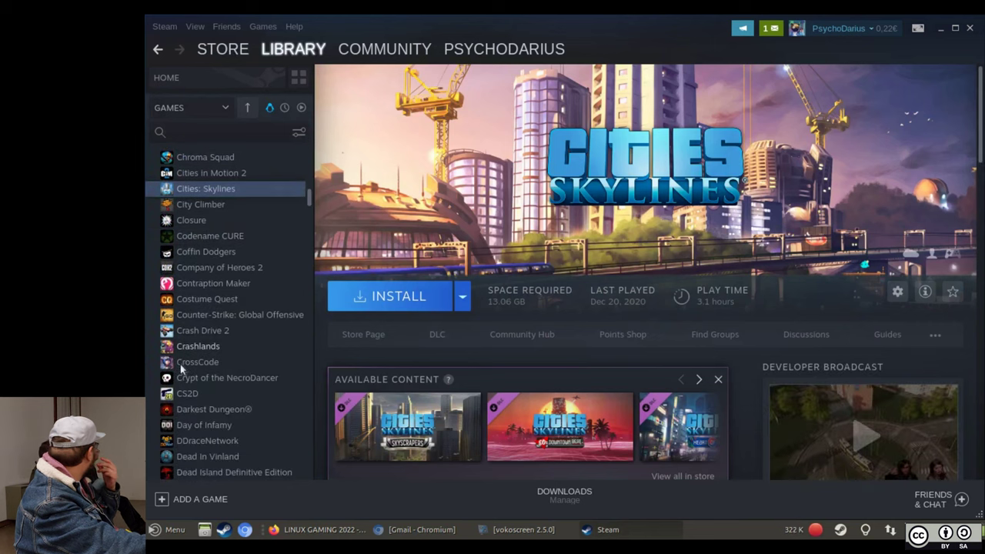
{"action": "left_click", "coordinate": [216, 314]}
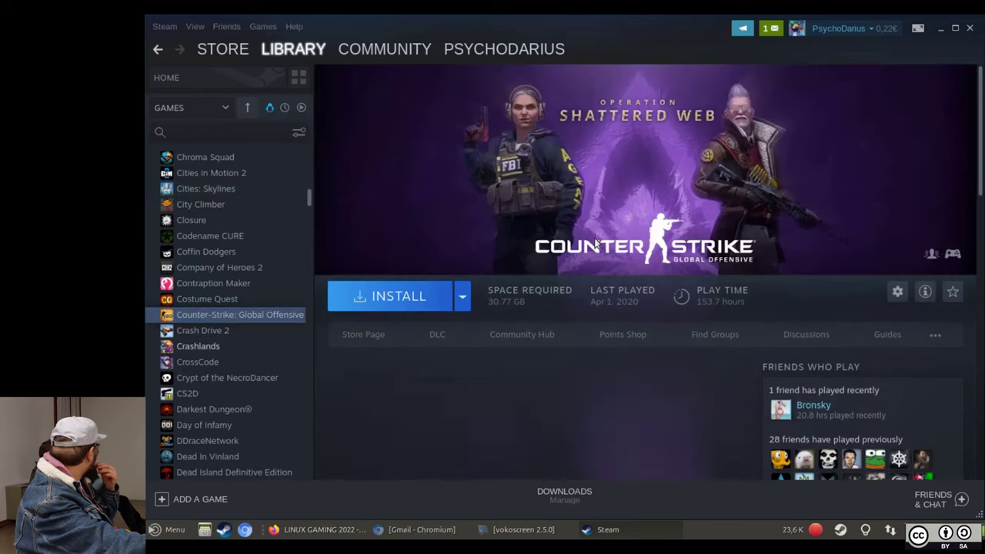
- Find the DiRT racing games in the library and open the pages of DiRT 4 and DiRT Rally
{"action": "scroll", "coordinate": [286, 228], "scroll_direction": "down", "scroll_amount": 4}
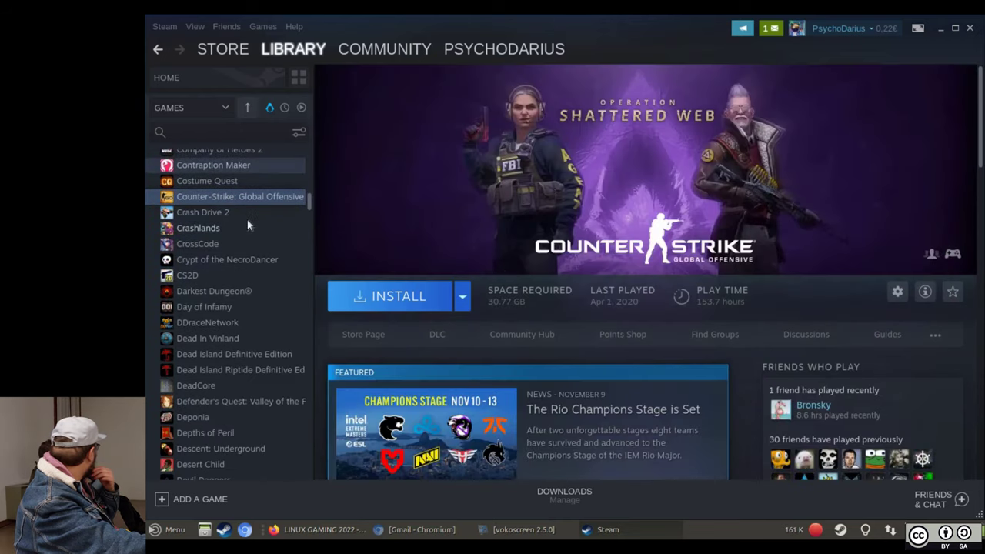
{"action": "scroll", "coordinate": [233, 263], "scroll_direction": "down", "scroll_amount": 2}
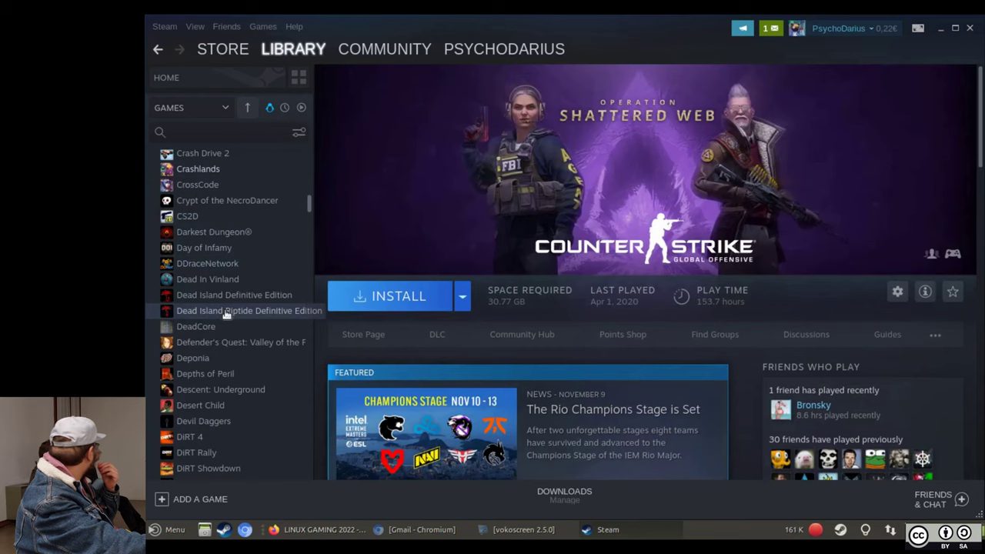
{"action": "scroll", "coordinate": [226, 323], "scroll_direction": "down", "scroll_amount": 2}
{"action": "left_click", "coordinate": [200, 378]}
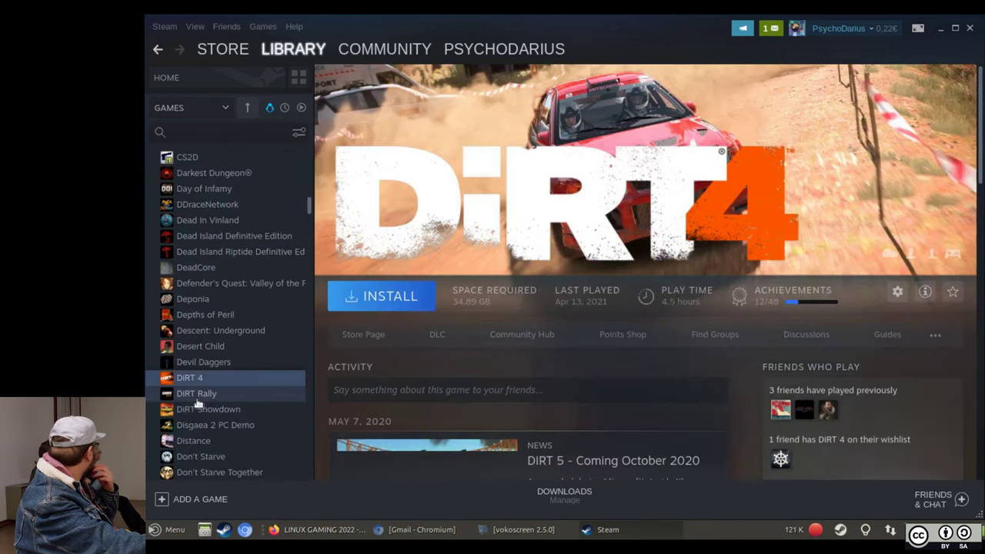
{"action": "left_click", "coordinate": [197, 395]}
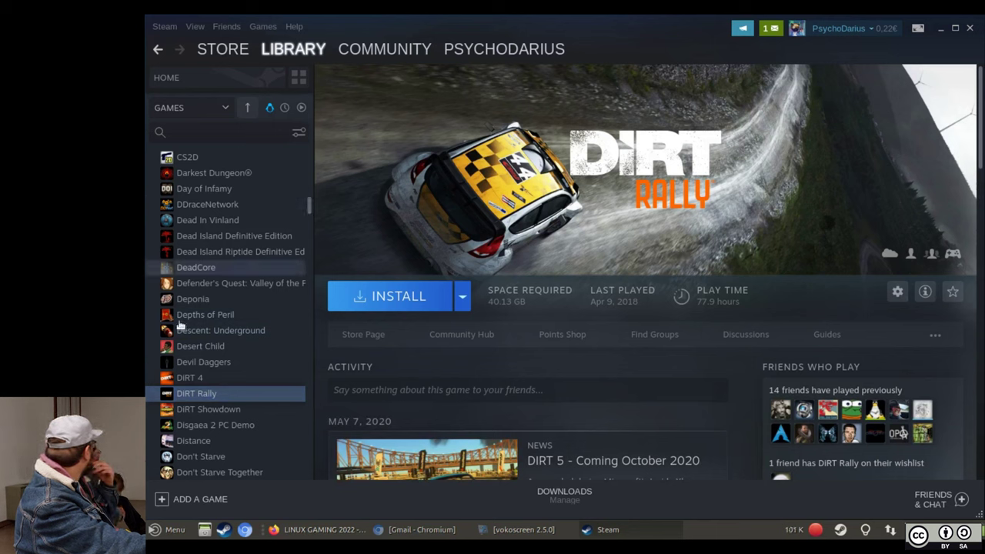
- Find F1 2015 further along in the game library and open its page
{"action": "scroll", "coordinate": [185, 322], "scroll_direction": "down", "scroll_amount": 1}
{"action": "scroll", "coordinate": [221, 305], "scroll_direction": "down", "scroll_amount": 6}
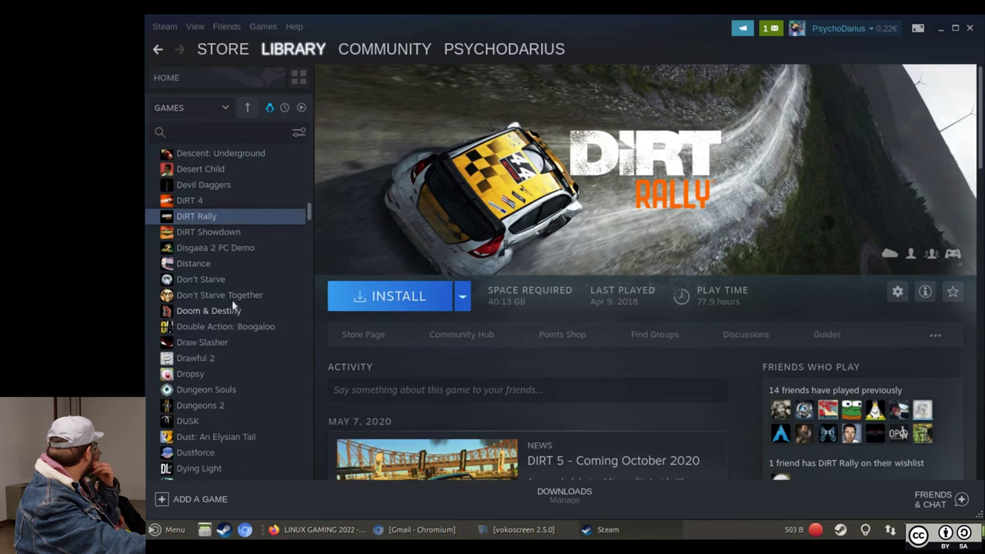
{"action": "scroll", "coordinate": [234, 306], "scroll_direction": "down", "scroll_amount": 1}
{"action": "scroll", "coordinate": [227, 304], "scroll_direction": "down", "scroll_amount": 1}
{"action": "left_click", "coordinate": [209, 416]}
- Browse the game library on to GRID Autosport and open its page
{"action": "scroll", "coordinate": [253, 171], "scroll_direction": "down", "scroll_amount": 1}
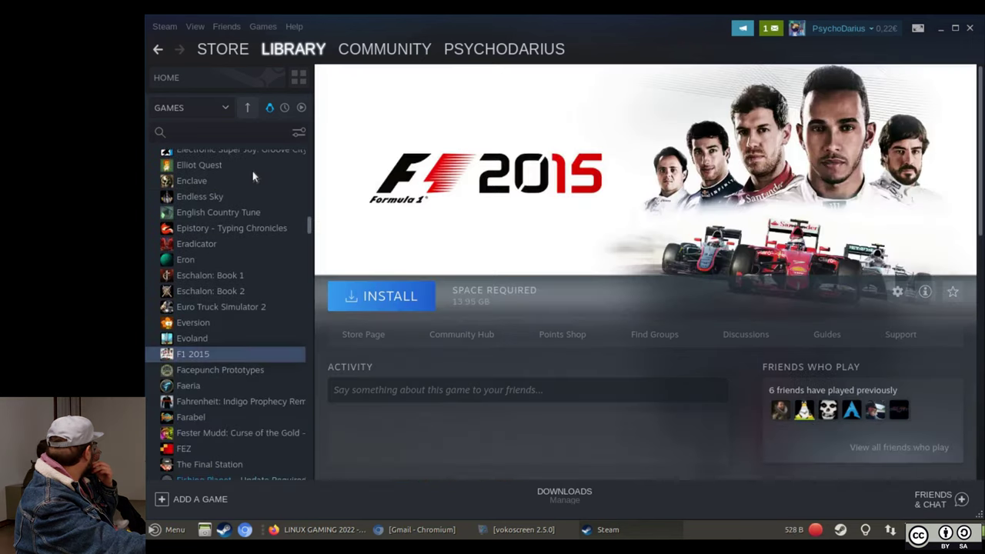
{"action": "scroll", "coordinate": [249, 201], "scroll_direction": "down", "scroll_amount": 1}
{"action": "scroll", "coordinate": [240, 226], "scroll_direction": "down", "scroll_amount": 5}
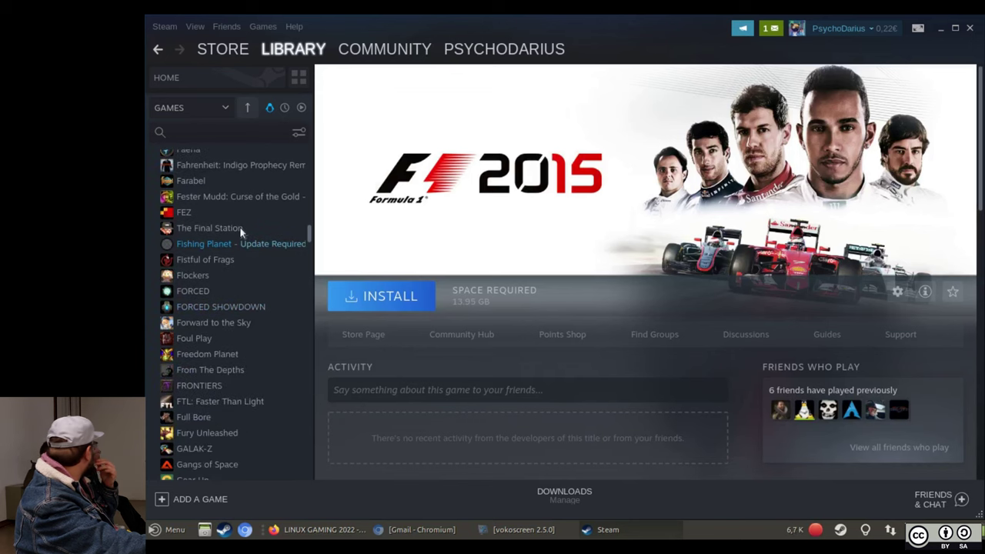
{"action": "scroll", "coordinate": [239, 235], "scroll_direction": "down", "scroll_amount": 5}
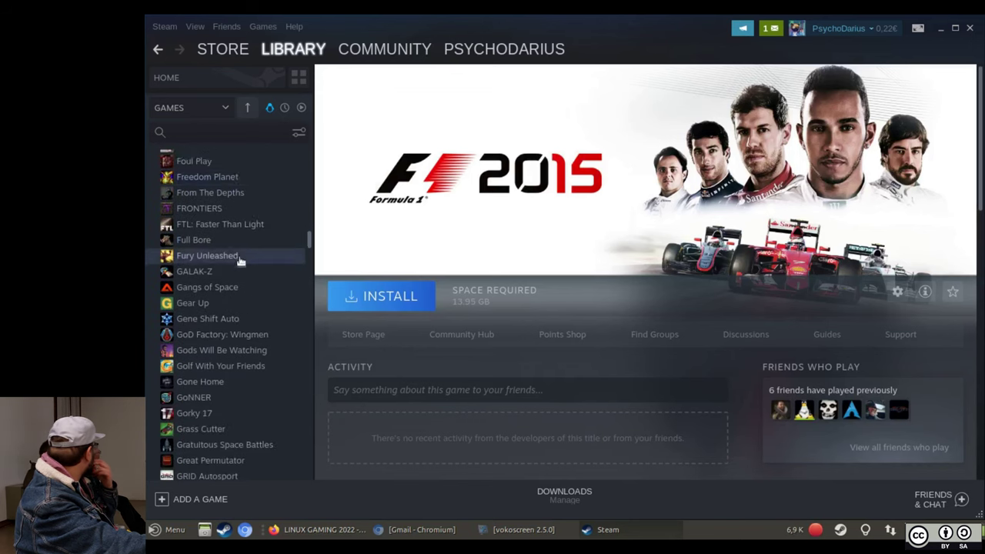
{"action": "scroll", "coordinate": [235, 277], "scroll_direction": "down", "scroll_amount": 2}
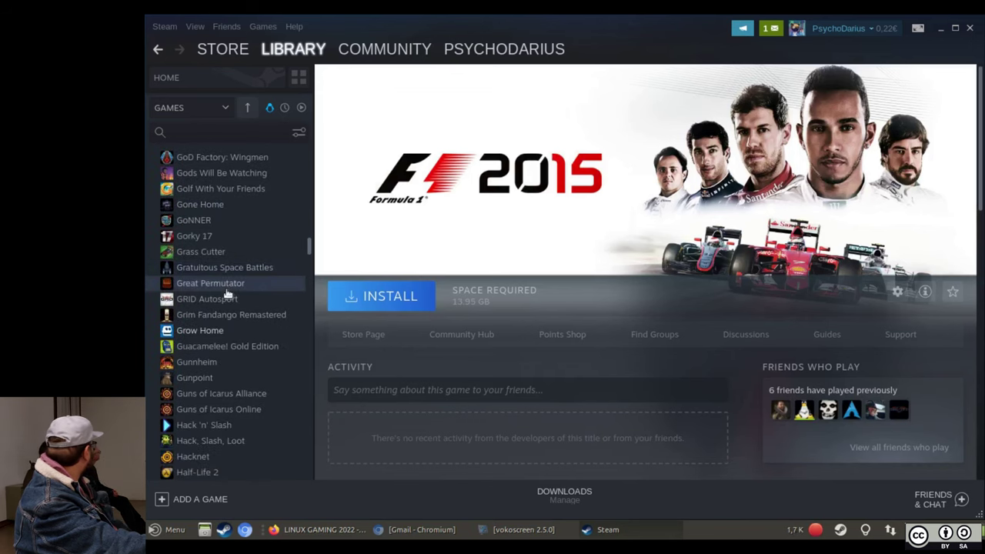
{"action": "left_click", "coordinate": [228, 299]}
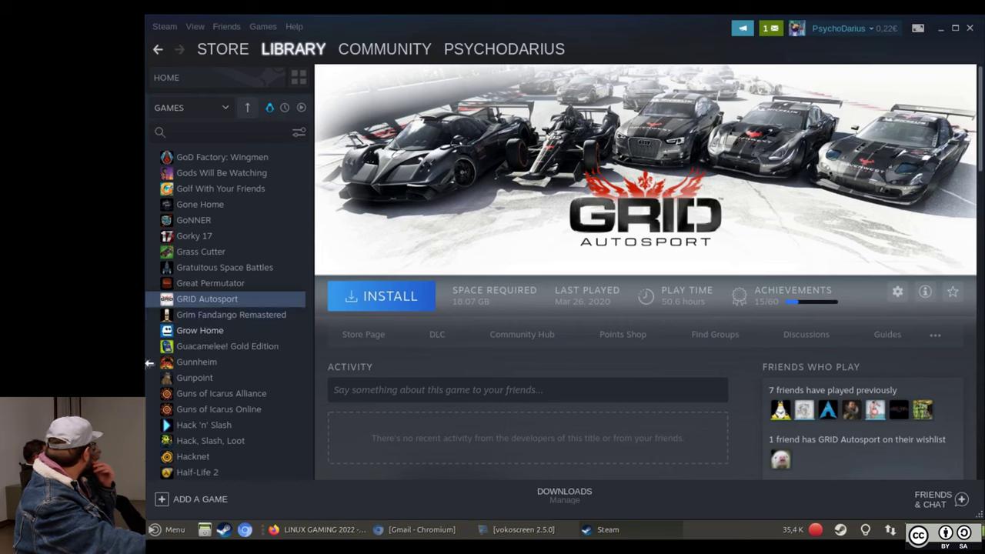
- Locate HITMAN in the game library and open its page
{"action": "scroll", "coordinate": [199, 285], "scroll_direction": "down", "scroll_amount": 1}
{"action": "scroll", "coordinate": [200, 283], "scroll_direction": "down", "scroll_amount": 2}
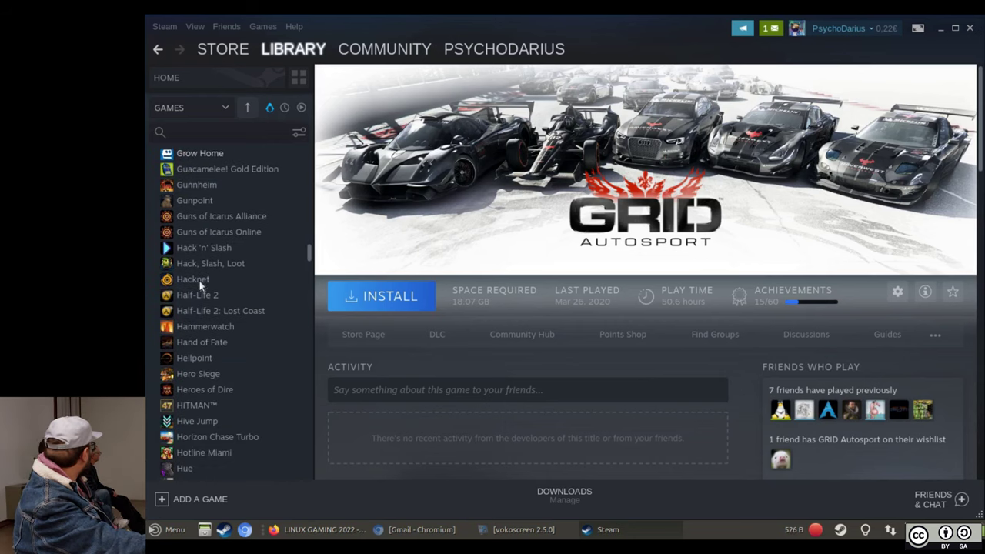
{"action": "left_click", "coordinate": [197, 406]}
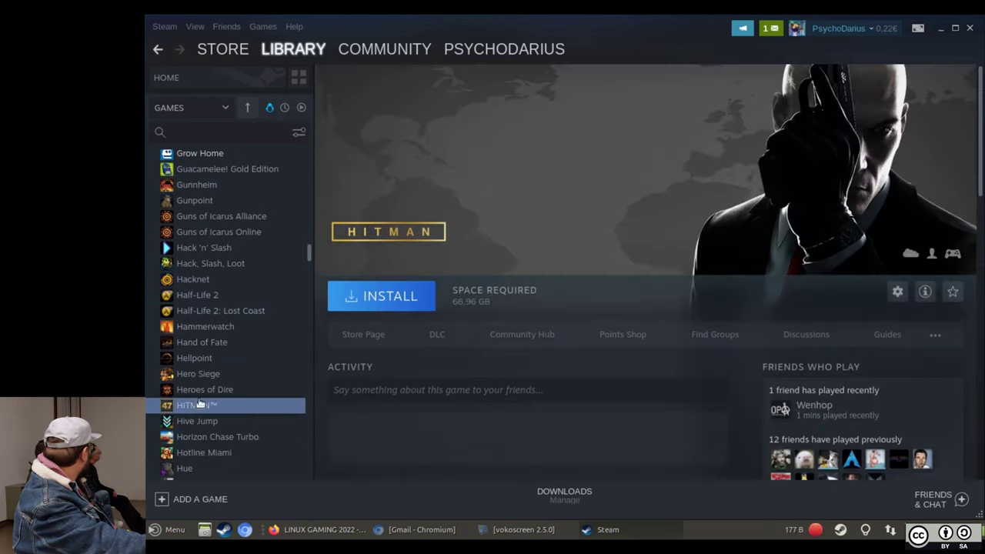
- Browse the game library on to Metro 2033 Redux and open its page
{"action": "scroll", "coordinate": [181, 286], "scroll_direction": "down", "scroll_amount": 1}
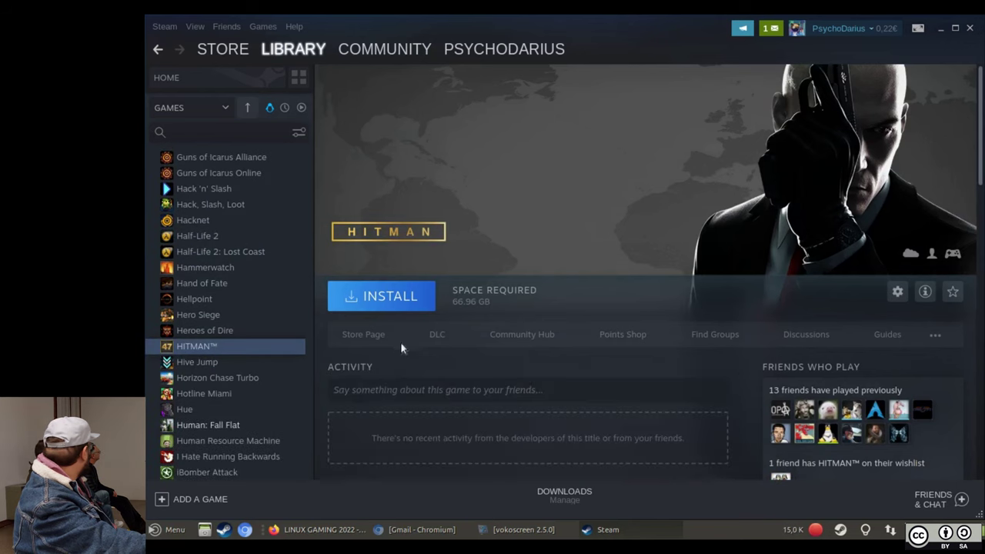
{"action": "scroll", "coordinate": [224, 266], "scroll_direction": "down", "scroll_amount": 3}
{"action": "scroll", "coordinate": [227, 261], "scroll_direction": "down", "scroll_amount": 5}
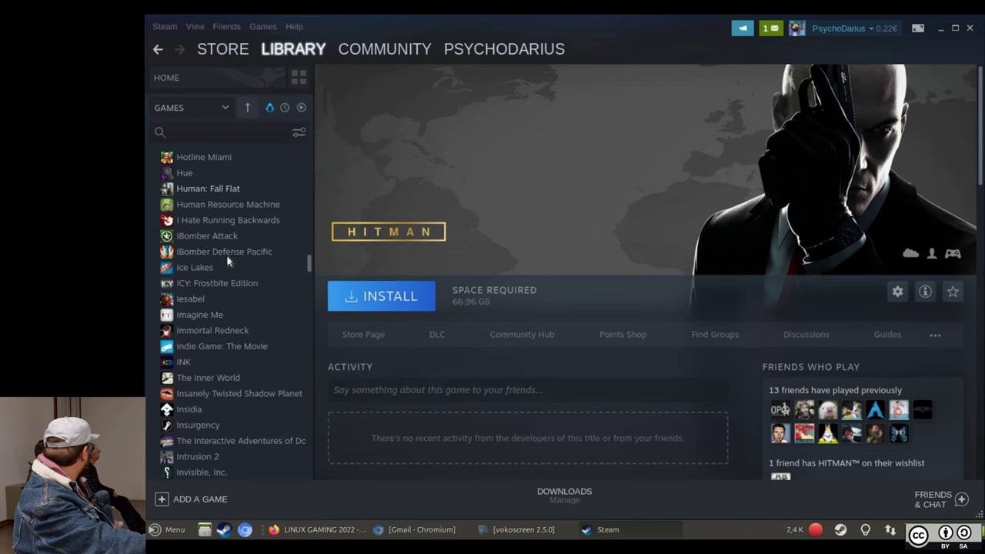
{"action": "scroll", "coordinate": [238, 310], "scroll_direction": "down", "scroll_amount": 3}
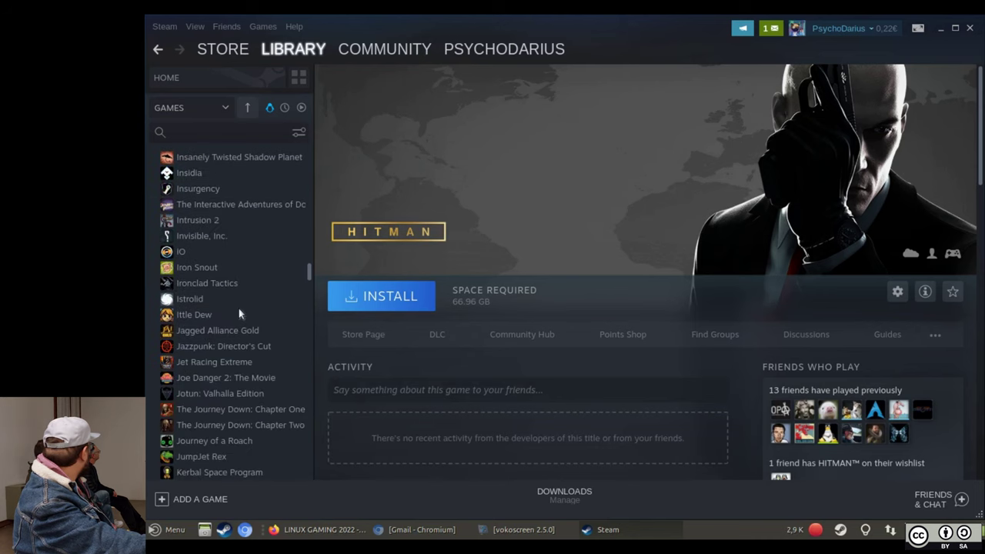
{"action": "scroll", "coordinate": [239, 311], "scroll_direction": "down", "scroll_amount": 6}
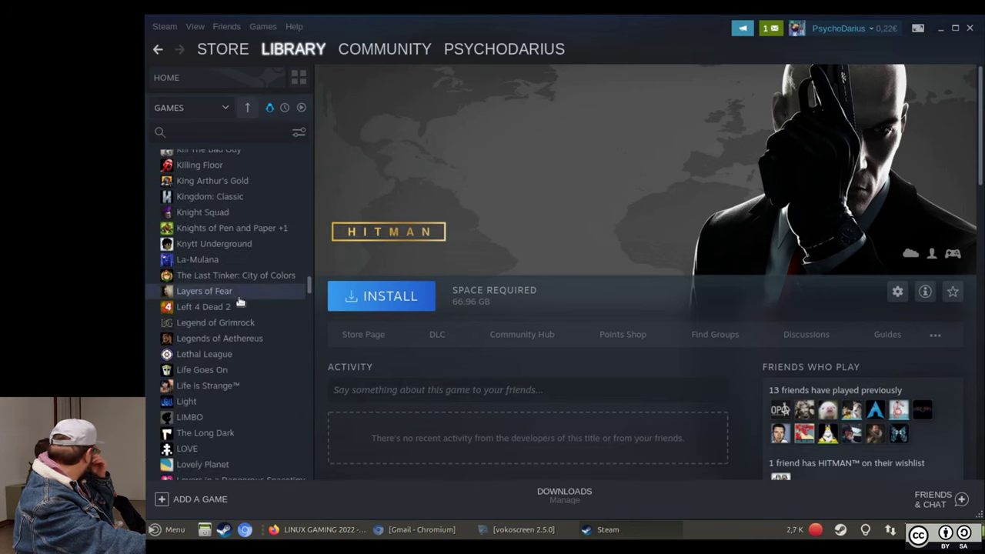
{"action": "scroll", "coordinate": [238, 299], "scroll_direction": "down", "scroll_amount": 3}
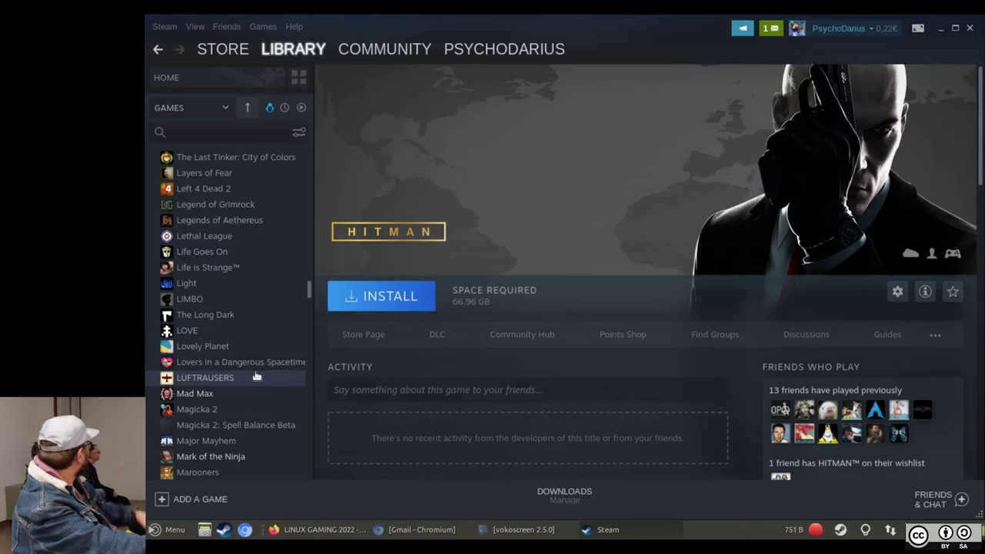
{"action": "scroll", "coordinate": [247, 355], "scroll_direction": "down", "scroll_amount": 2}
{"action": "scroll", "coordinate": [245, 347], "scroll_direction": "down", "scroll_amount": 5}
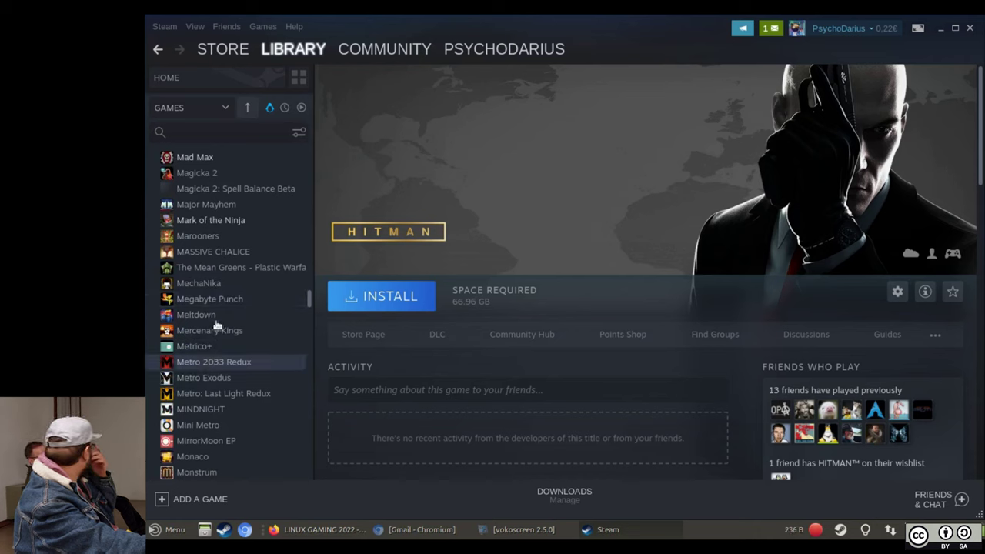
{"action": "left_click", "coordinate": [220, 363]}
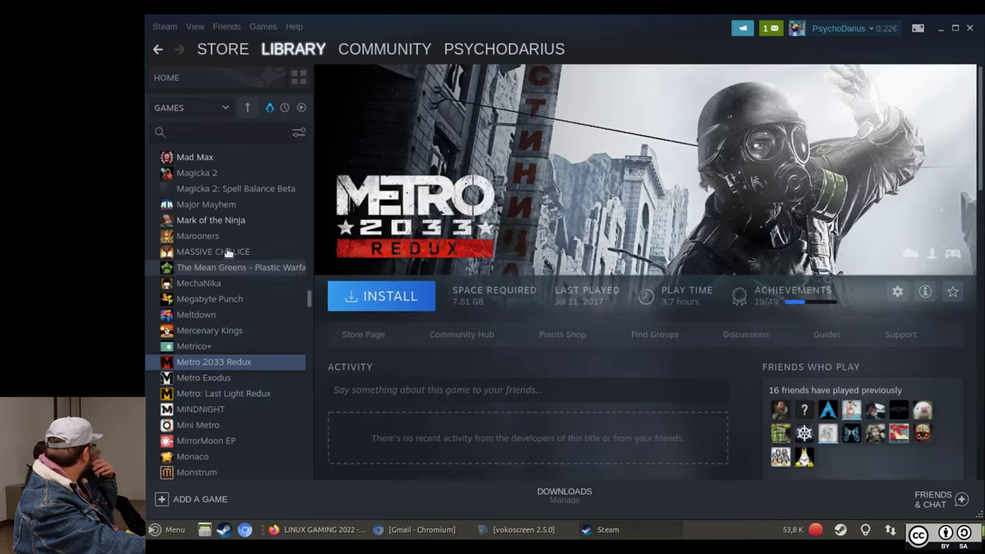
- Open the store page of Metro 2033 Redux and examine its purchase options and supported platforms
{"action": "left_click", "coordinate": [366, 337]}
{"action": "scroll", "coordinate": [444, 333], "scroll_direction": "down", "scroll_amount": 2}
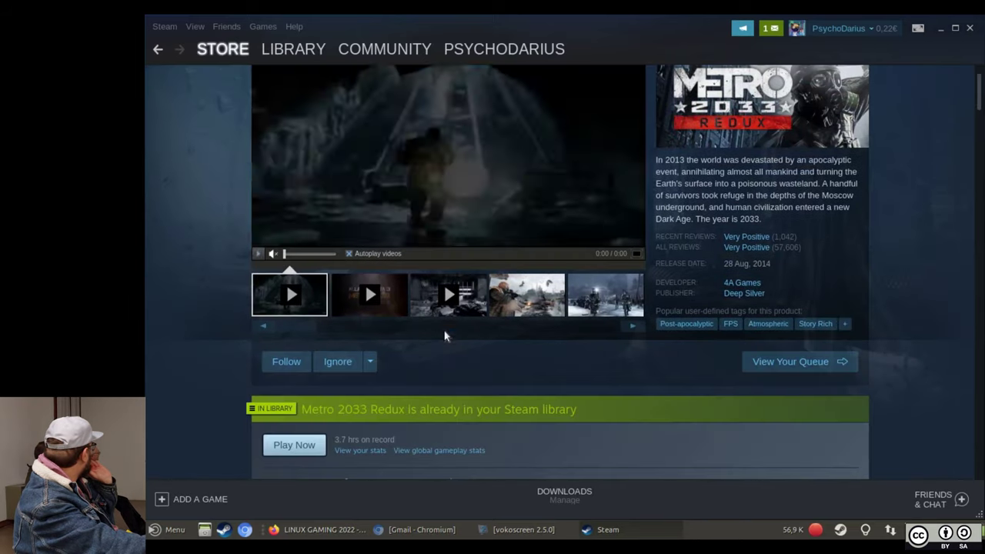
{"action": "scroll", "coordinate": [534, 302], "scroll_direction": "down", "scroll_amount": 2}
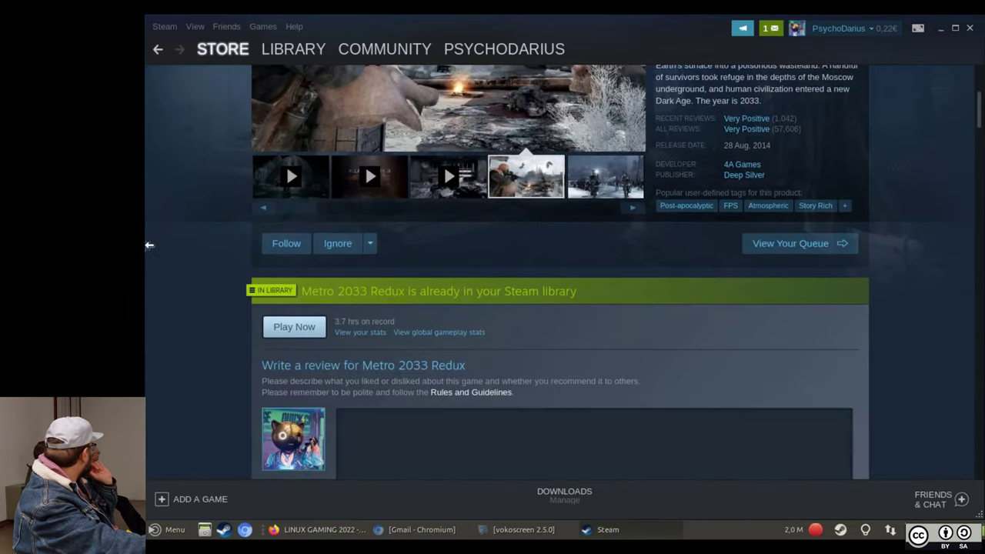
{"action": "scroll", "coordinate": [215, 256], "scroll_direction": "down", "scroll_amount": 2}
{"action": "scroll", "coordinate": [227, 259], "scroll_direction": "down", "scroll_amount": 4}
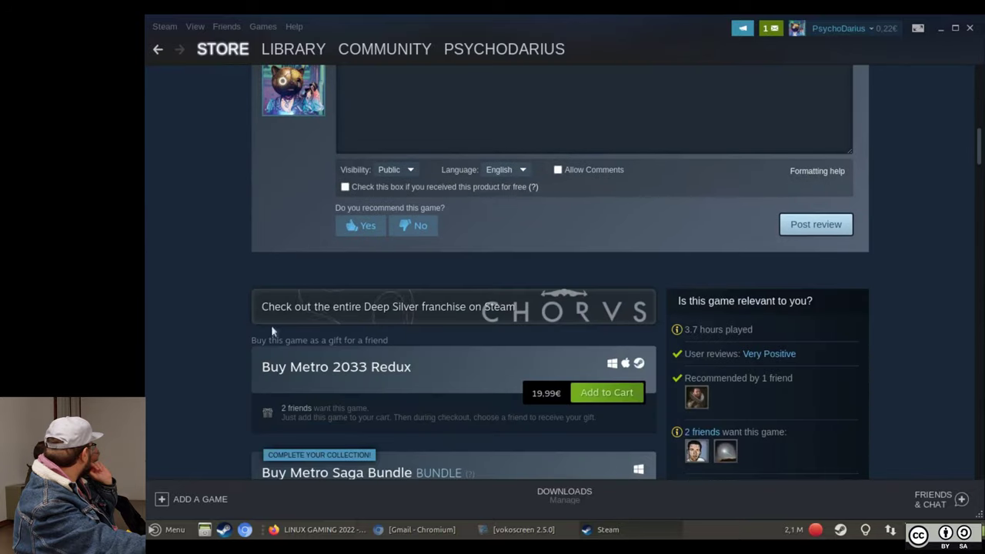
{"action": "scroll", "coordinate": [277, 324], "scroll_direction": "down", "scroll_amount": 2}
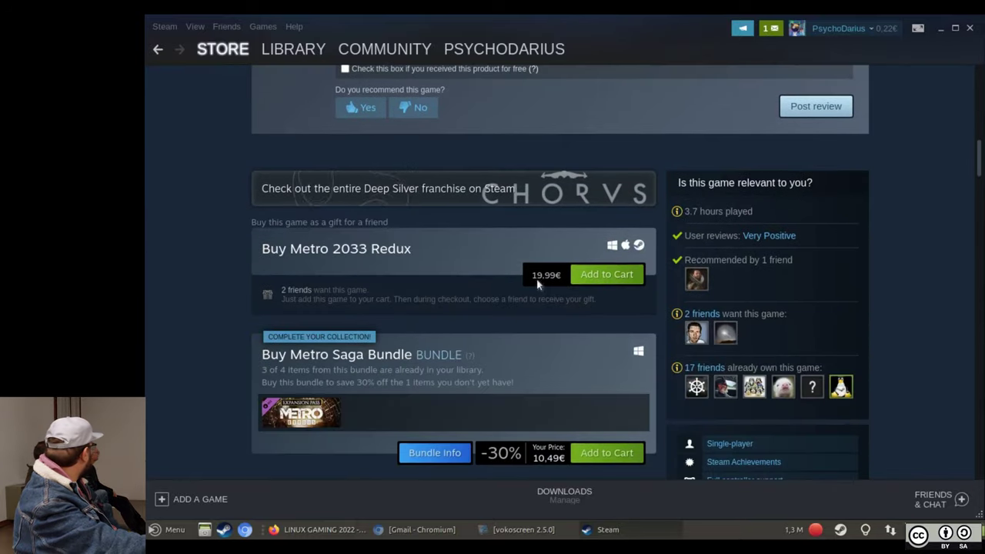
{"action": "scroll", "coordinate": [193, 355], "scroll_direction": "down", "scroll_amount": 1}
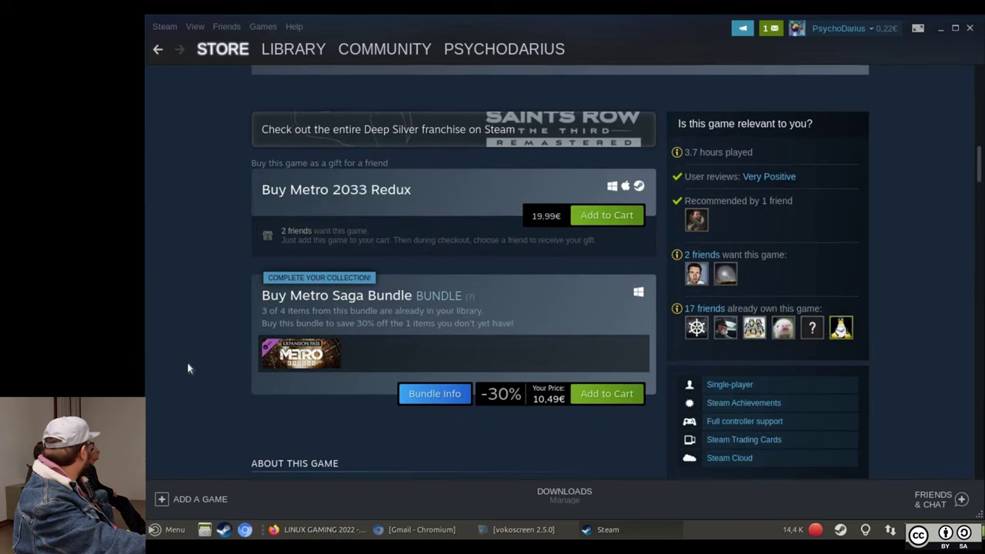
{"action": "scroll", "coordinate": [182, 368], "scroll_direction": "up", "scroll_amount": 2}
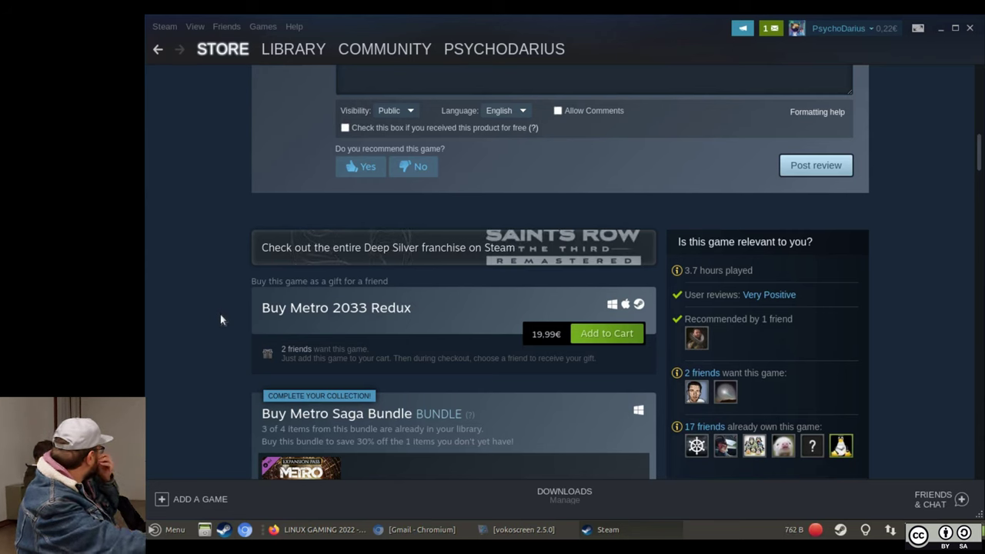
- Return to the game library and open the pages of Metro Exodus and Metro: Last Light Redux
{"action": "left_click", "coordinate": [300, 53]}
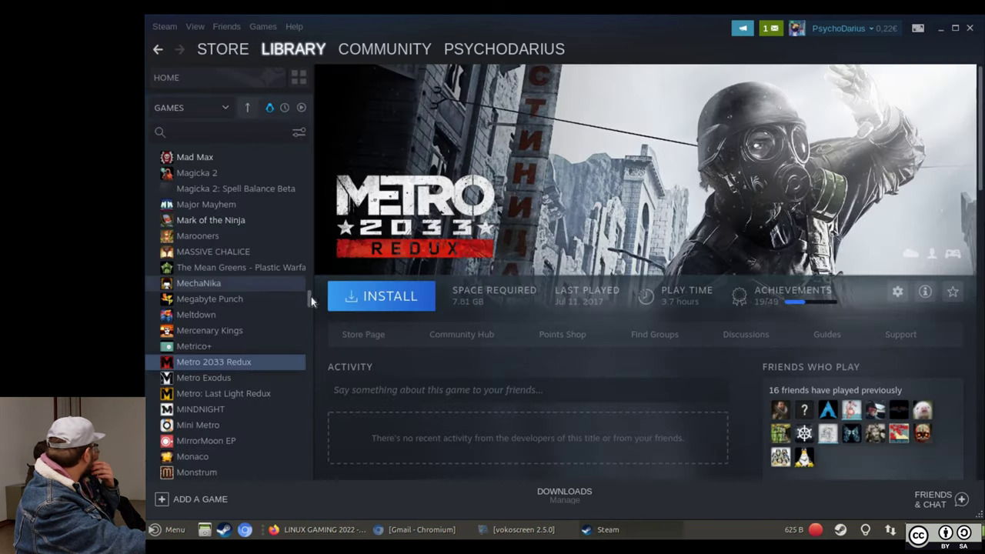
{"action": "left_click", "coordinate": [216, 380]}
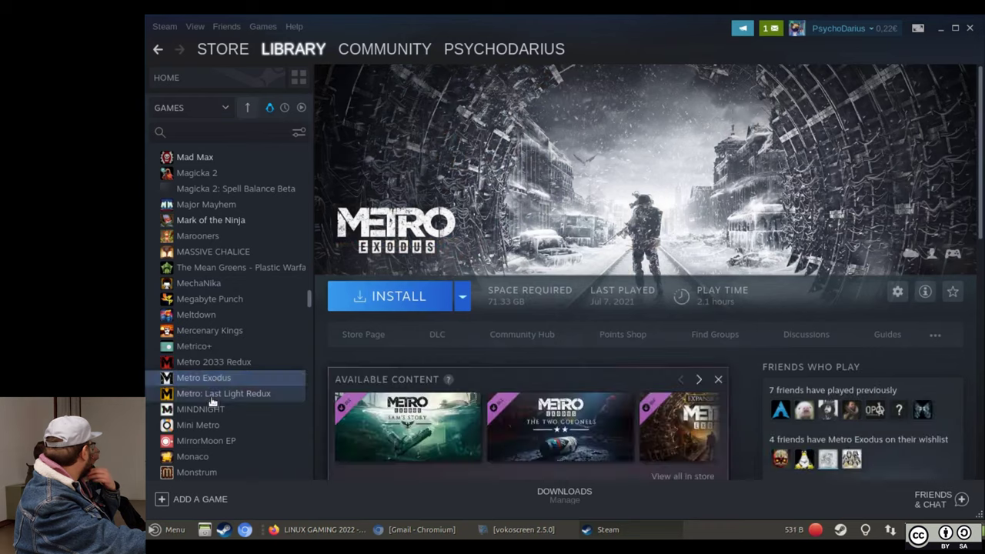
{"action": "left_click", "coordinate": [213, 397]}
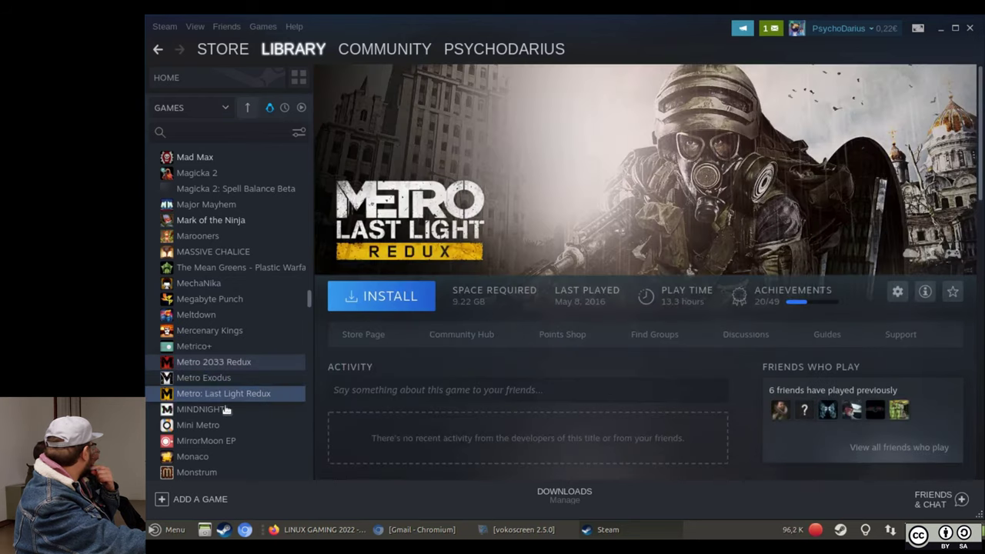
- Find PAYDAY 2 further along in the game library and open its page
{"action": "scroll", "coordinate": [240, 292], "scroll_direction": "down", "scroll_amount": 1}
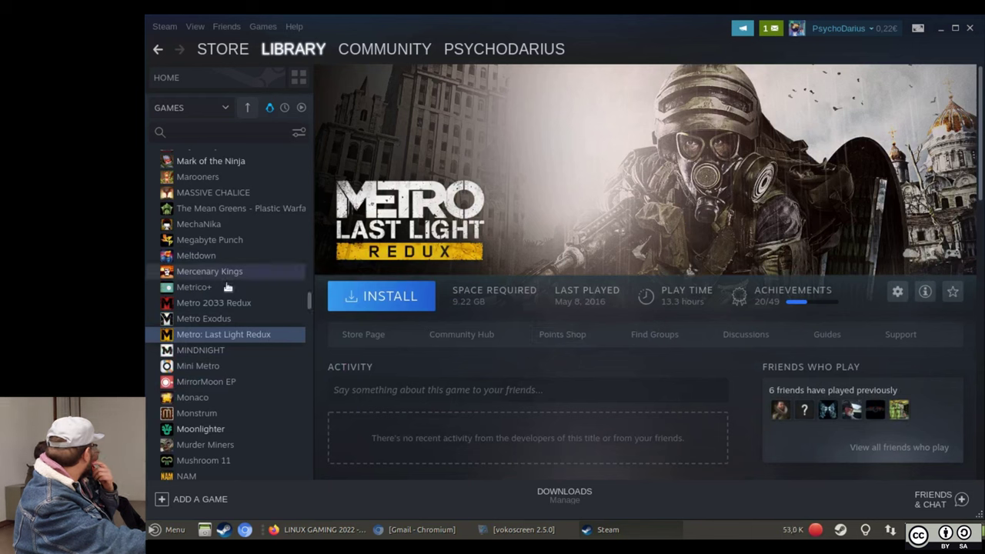
{"action": "scroll", "coordinate": [227, 292], "scroll_direction": "down", "scroll_amount": 2}
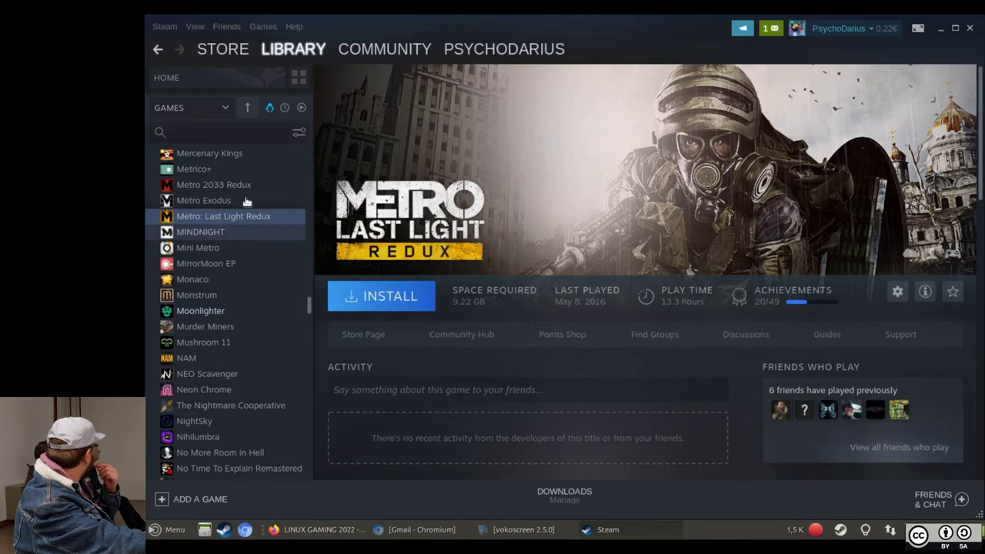
{"action": "scroll", "coordinate": [232, 207], "scroll_direction": "down", "scroll_amount": 2}
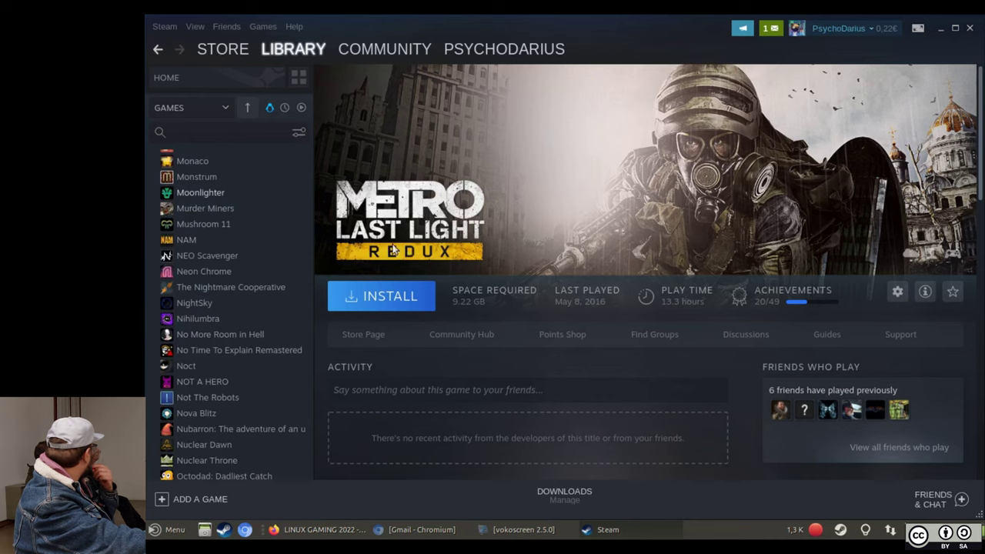
{"action": "scroll", "coordinate": [323, 205], "scroll_direction": "down", "scroll_amount": 1}
{"action": "scroll", "coordinate": [213, 182], "scroll_direction": "down", "scroll_amount": 2}
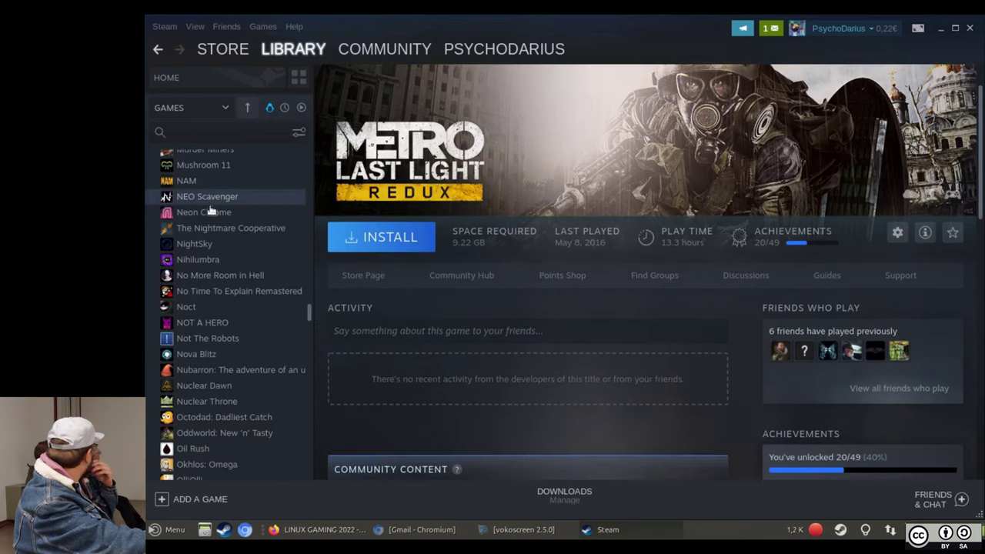
{"action": "scroll", "coordinate": [225, 219], "scroll_direction": "down", "scroll_amount": 1}
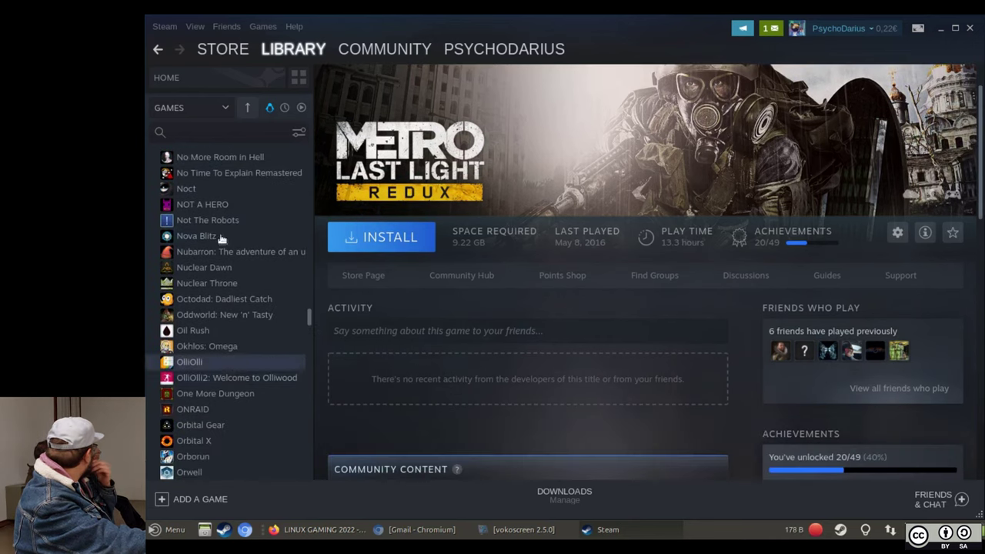
{"action": "scroll", "coordinate": [240, 252], "scroll_direction": "down", "scroll_amount": 4}
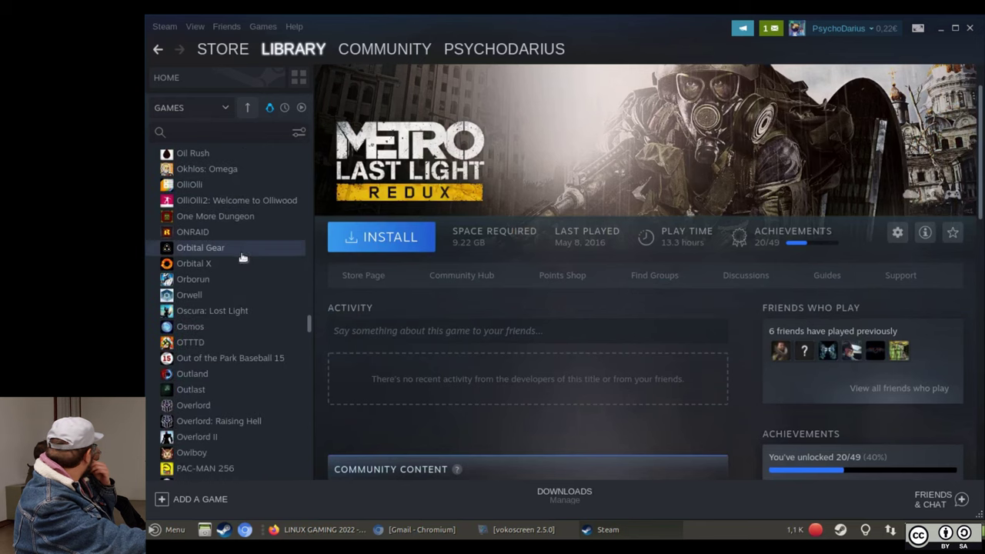
{"action": "scroll", "coordinate": [241, 251], "scroll_direction": "down", "scroll_amount": 2}
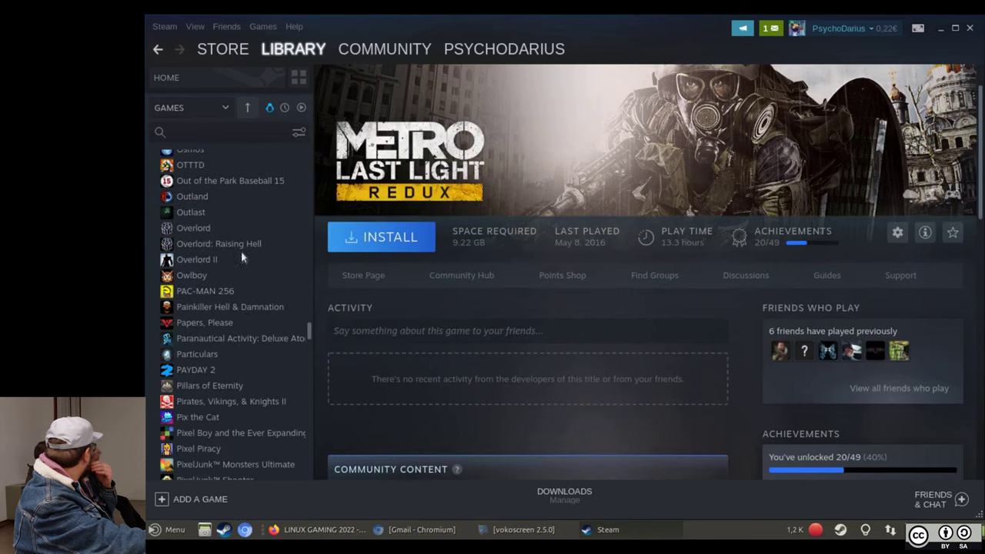
{"action": "left_click", "coordinate": [194, 369]}
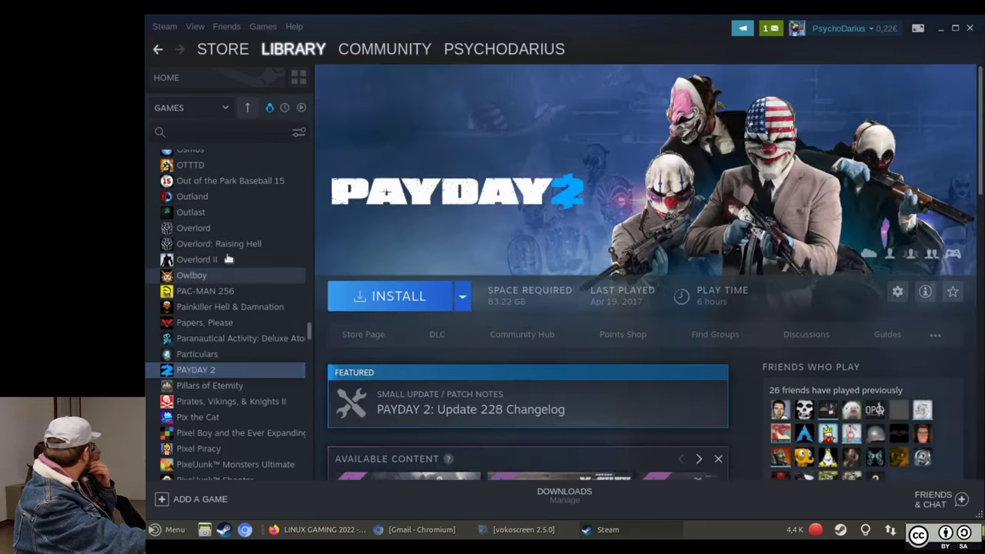
- Locate the Saints Row games in the library and view the pages of Saints Row 2, The Third, Gat out of Hell and IV
{"action": "scroll", "coordinate": [224, 221], "scroll_direction": "down", "scroll_amount": 1}
{"action": "scroll", "coordinate": [224, 220], "scroll_direction": "down", "scroll_amount": 5}
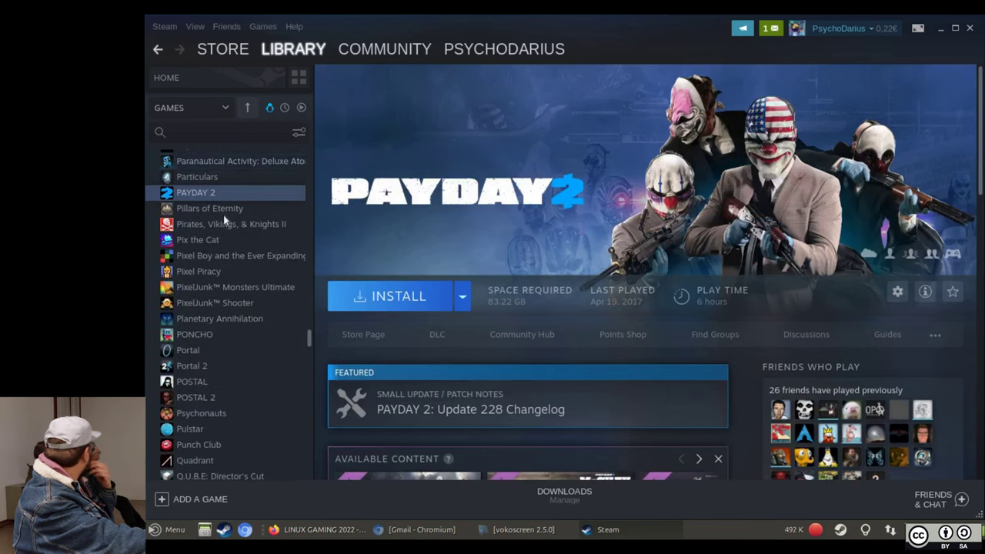
{"action": "scroll", "coordinate": [224, 218], "scroll_direction": "down", "scroll_amount": 4}
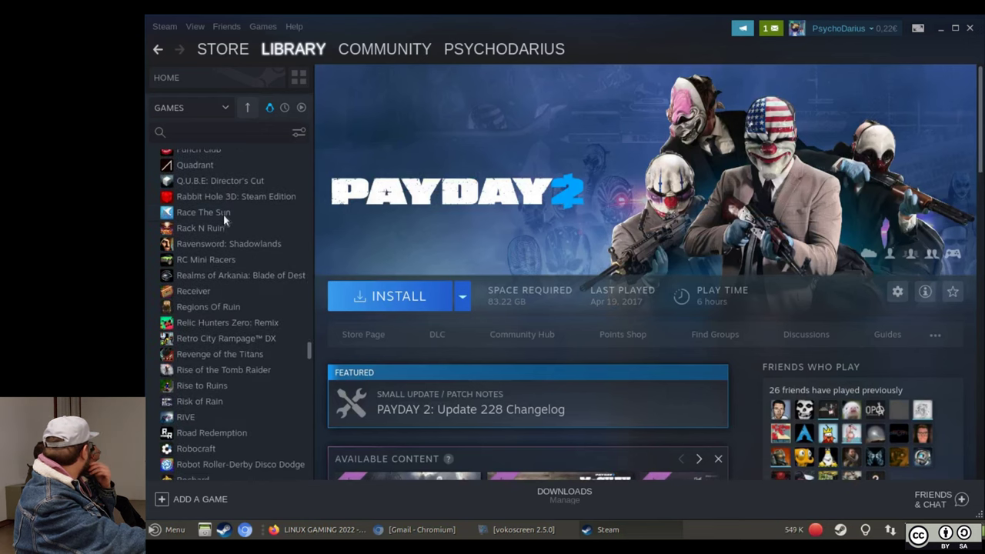
{"action": "scroll", "coordinate": [229, 328], "scroll_direction": "down", "scroll_amount": 4}
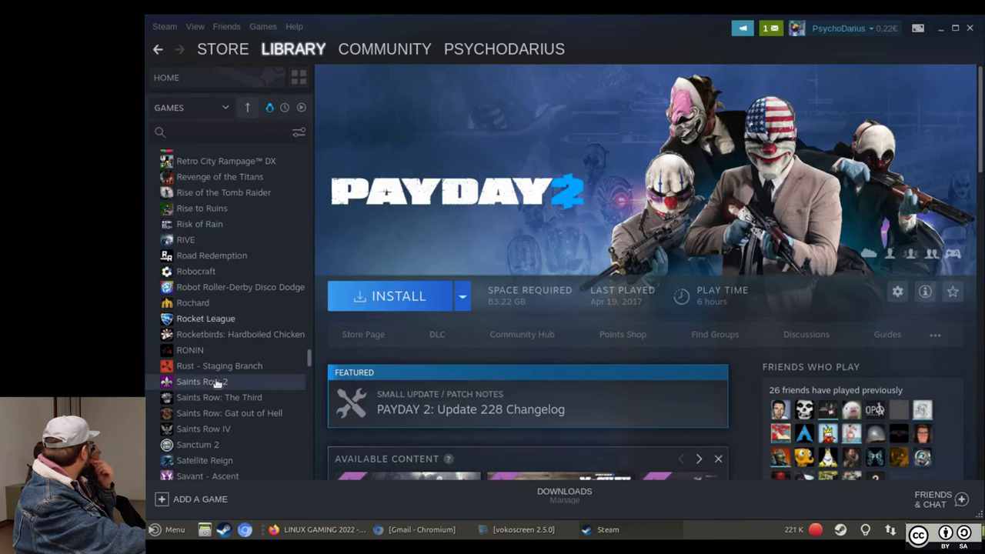
{"action": "left_click", "coordinate": [220, 380]}
{"action": "left_click", "coordinate": [223, 397]}
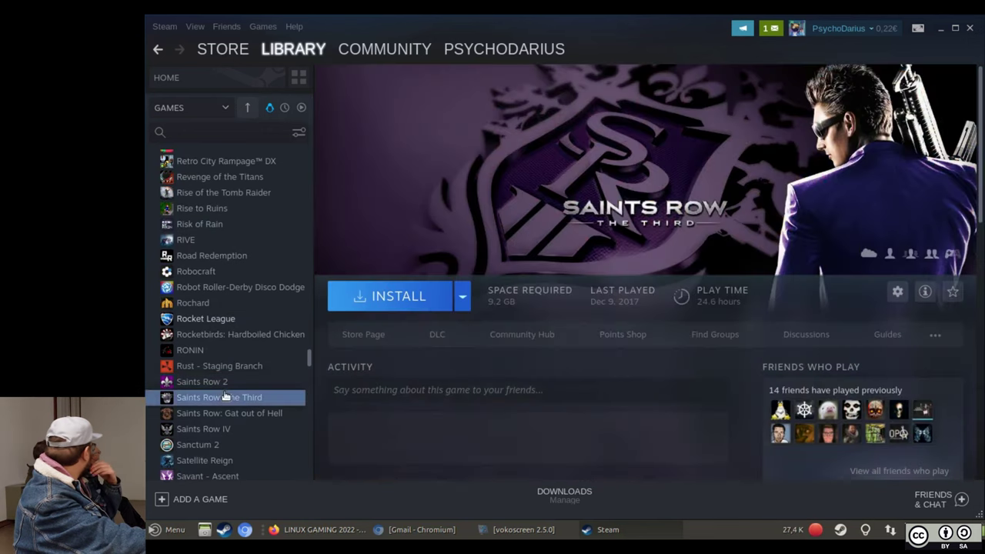
{"action": "left_click", "coordinate": [208, 413]}
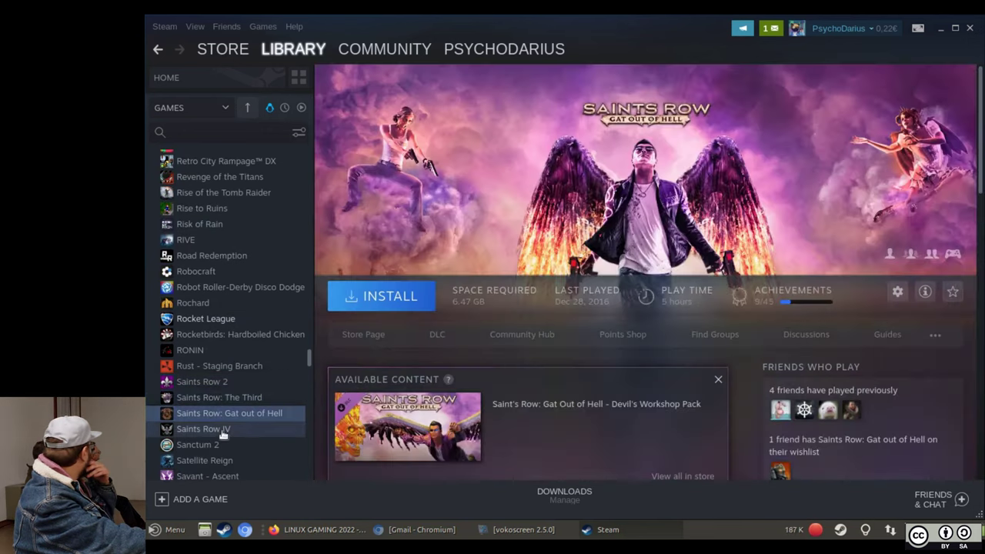
{"action": "left_click", "coordinate": [209, 428]}
{"action": "left_click", "coordinate": [221, 382]}
{"action": "left_click", "coordinate": [209, 428]}
{"action": "left_click", "coordinate": [217, 416]}
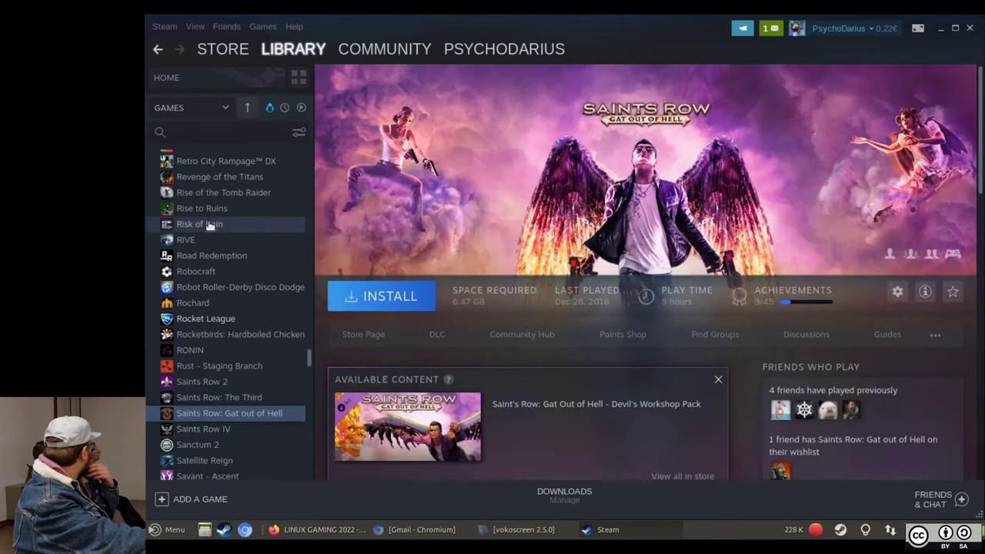
- Find Shadow Warrior among the games starting with S and open its page
{"action": "scroll", "coordinate": [208, 221], "scroll_direction": "down", "scroll_amount": 3}
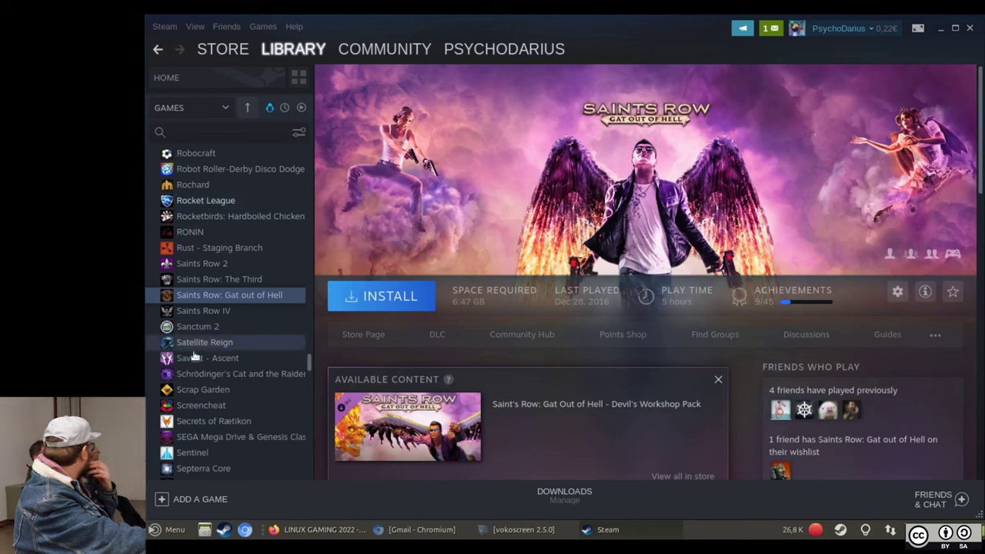
{"action": "scroll", "coordinate": [223, 315], "scroll_direction": "down", "scroll_amount": 3}
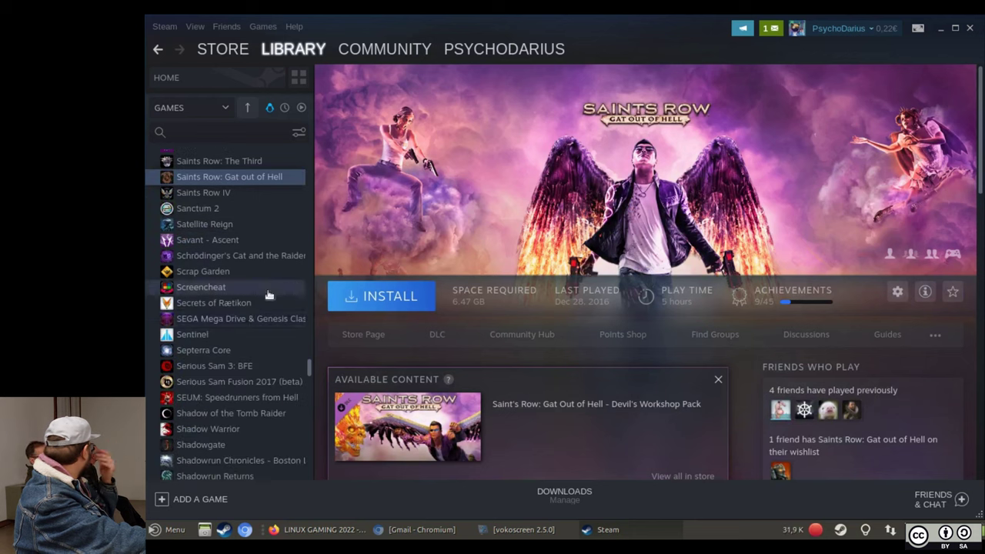
{"action": "left_click", "coordinate": [208, 428]}
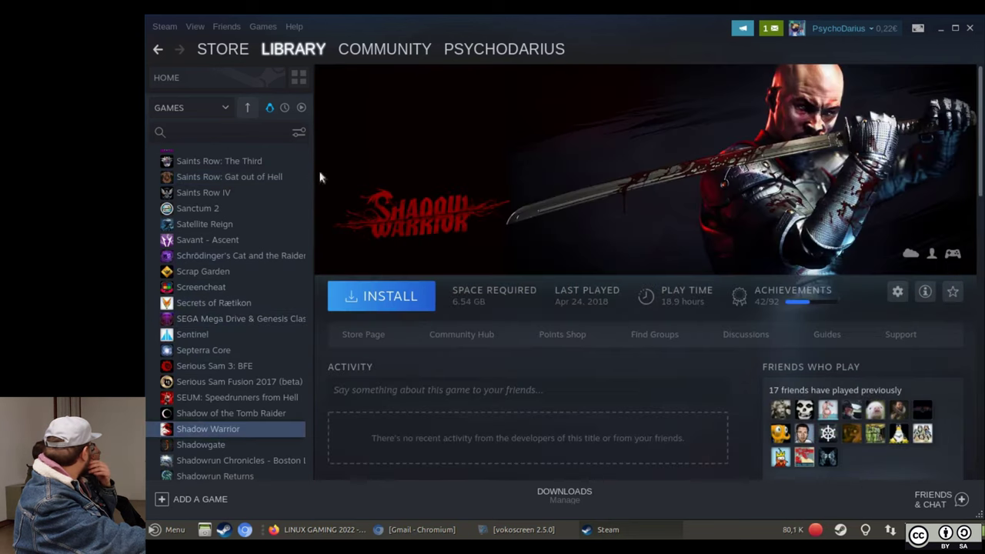
- Browse the game library past the S titles and open the page of The Witcher 2: Assassins of Kings
{"action": "scroll", "coordinate": [262, 231], "scroll_direction": "down", "scroll_amount": 3}
{"action": "scroll", "coordinate": [177, 304], "scroll_direction": "down", "scroll_amount": 9}
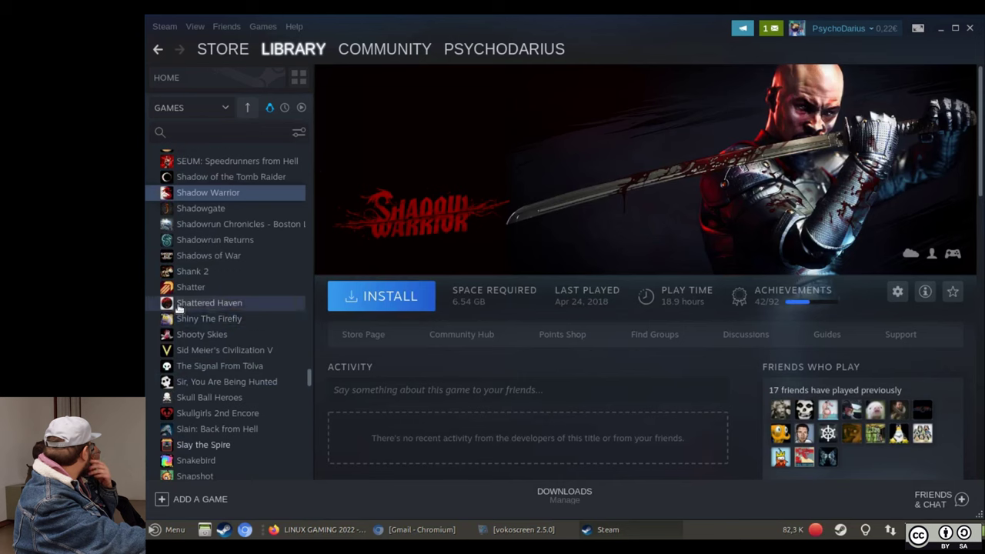
{"action": "scroll", "coordinate": [189, 298], "scroll_direction": "down", "scroll_amount": 8}
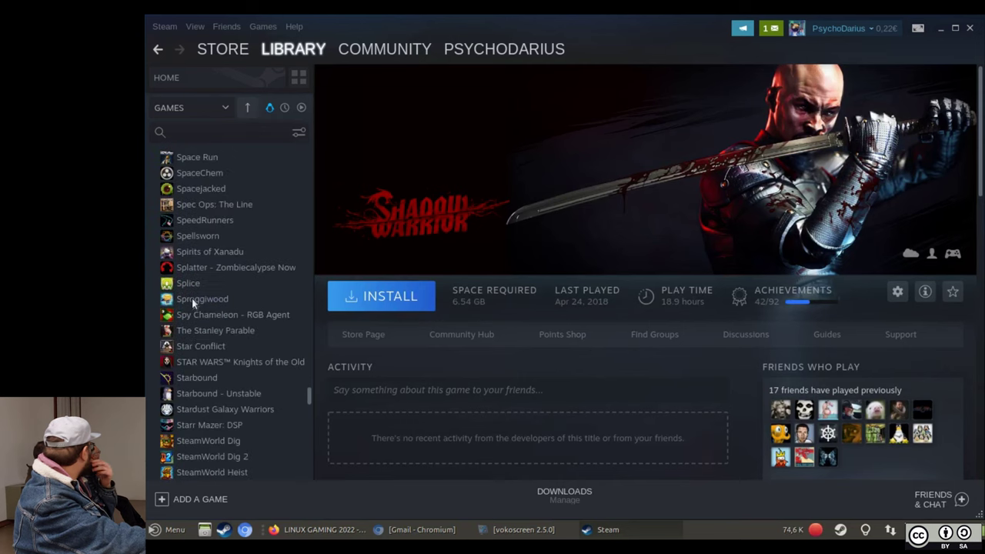
{"action": "scroll", "coordinate": [230, 331], "scroll_direction": "down", "scroll_amount": 8}
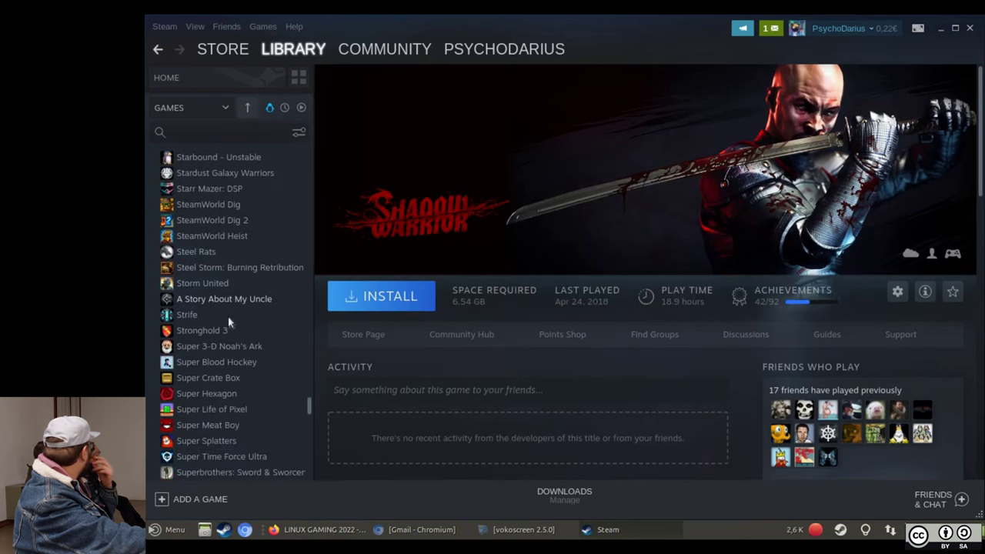
{"action": "scroll", "coordinate": [225, 300], "scroll_direction": "down", "scroll_amount": 7}
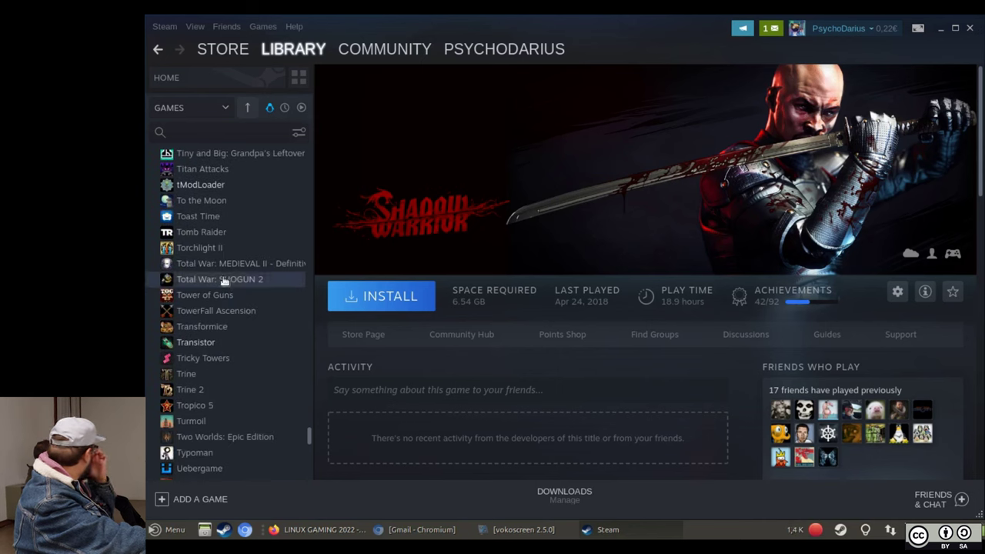
{"action": "scroll", "coordinate": [223, 288], "scroll_direction": "down", "scroll_amount": 1}
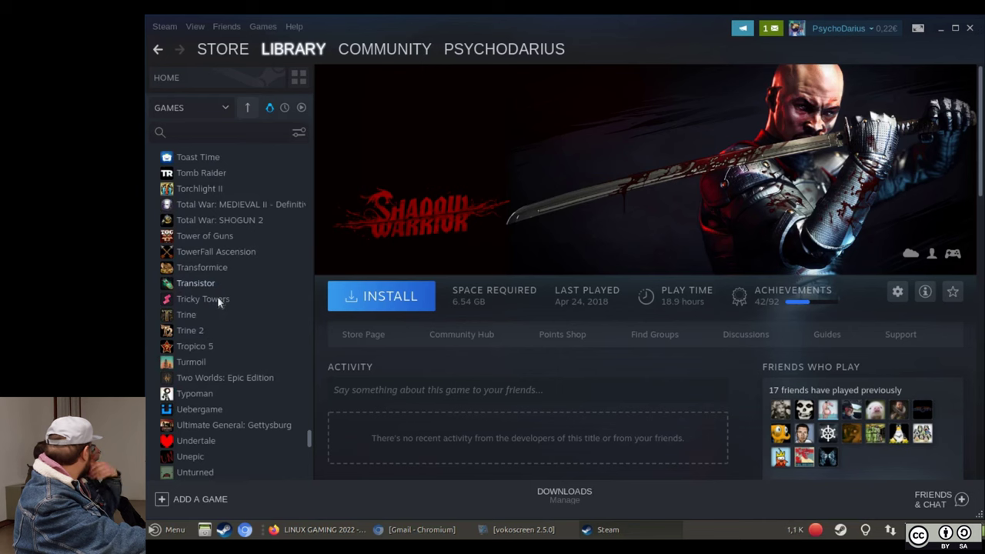
{"action": "scroll", "coordinate": [202, 346], "scroll_direction": "down", "scroll_amount": 4}
{"action": "scroll", "coordinate": [207, 400], "scroll_direction": "down", "scroll_amount": 2}
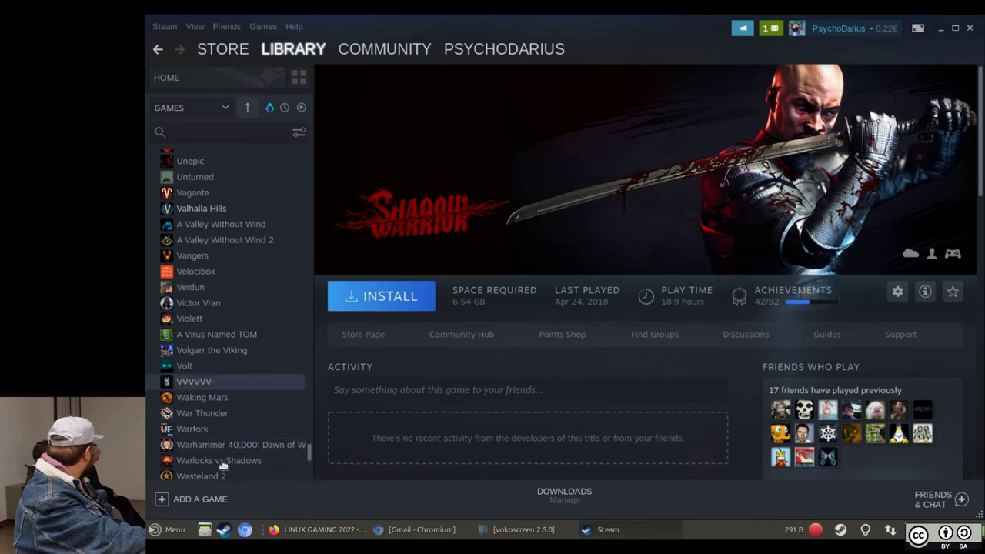
{"action": "scroll", "coordinate": [261, 354], "scroll_direction": "down", "scroll_amount": 5}
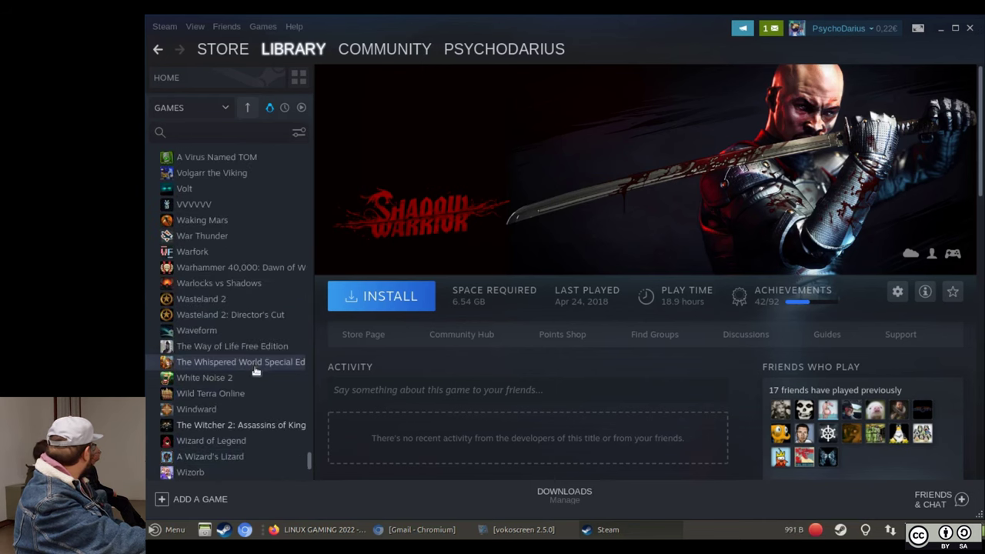
{"action": "left_click", "coordinate": [263, 427]}
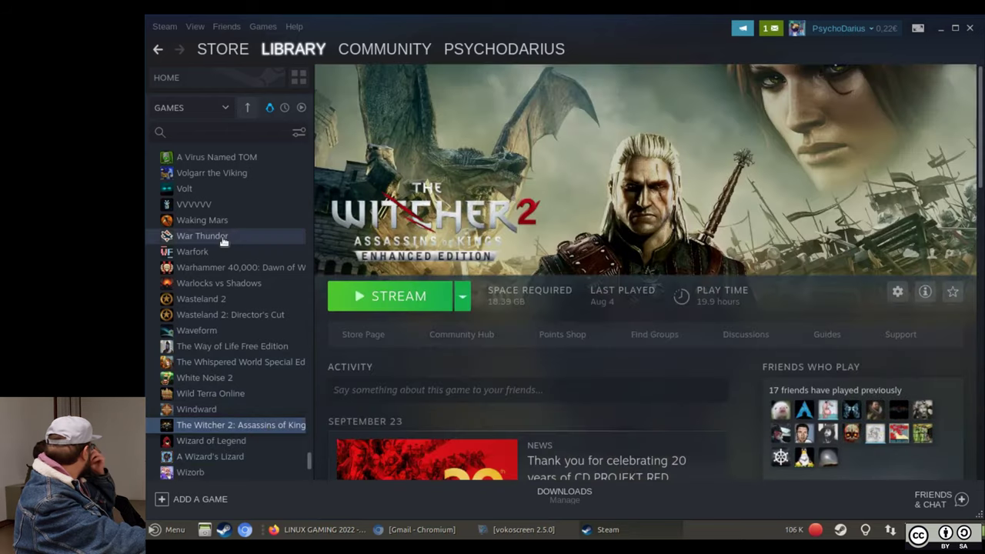
- Find the titles starting with X near the end of the library and view X-Blades, XCOM: Enemy Unknown and XCOM 2
{"action": "scroll", "coordinate": [219, 265], "scroll_direction": "down", "scroll_amount": 4}
{"action": "scroll", "coordinate": [223, 292], "scroll_direction": "down", "scroll_amount": 1}
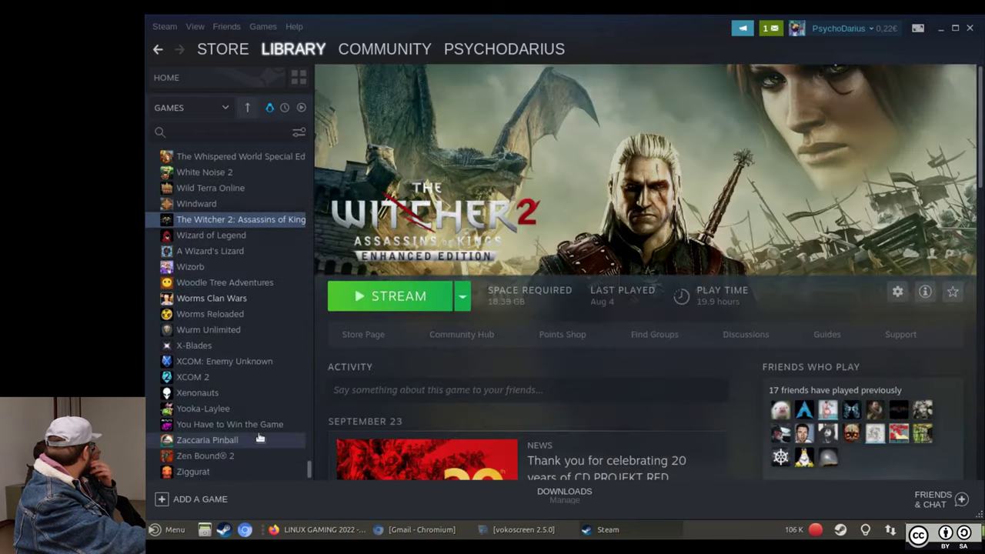
{"action": "left_click", "coordinate": [194, 346]}
{"action": "left_click", "coordinate": [202, 361]}
{"action": "left_click", "coordinate": [202, 377]}
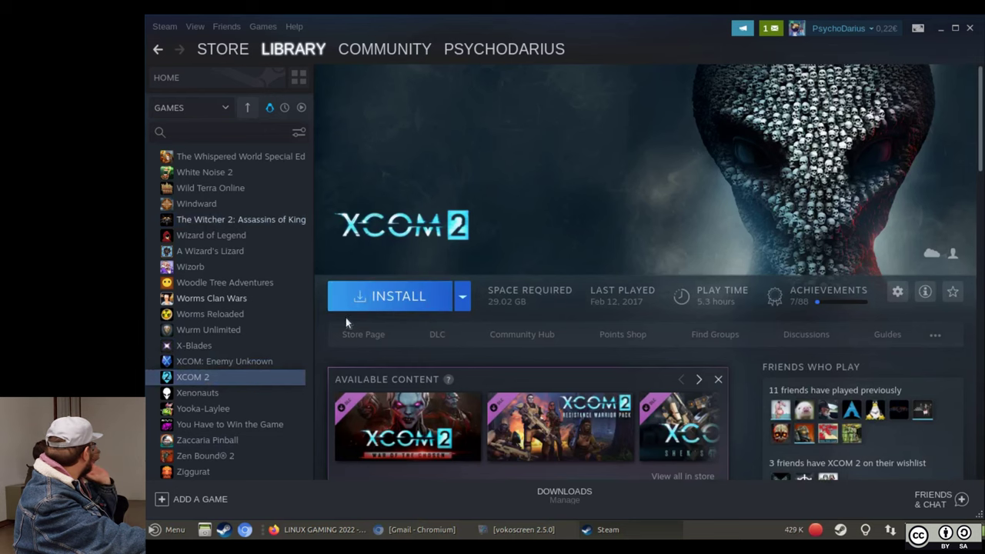
- Enable Steam Play for supported titles in the Steam settings and restart Steam to apply it
{"action": "left_click", "coordinate": [163, 27]}
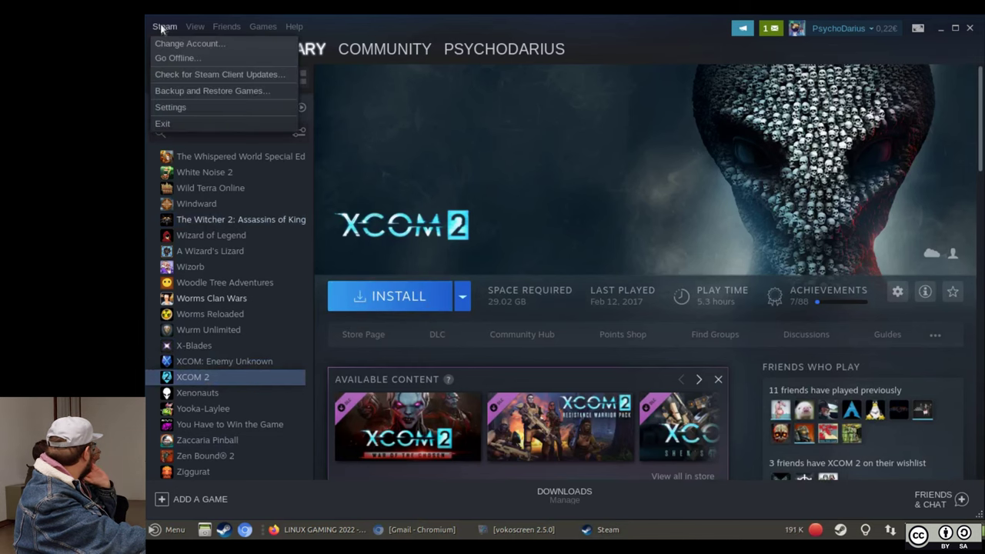
{"action": "left_click", "coordinate": [171, 107]}
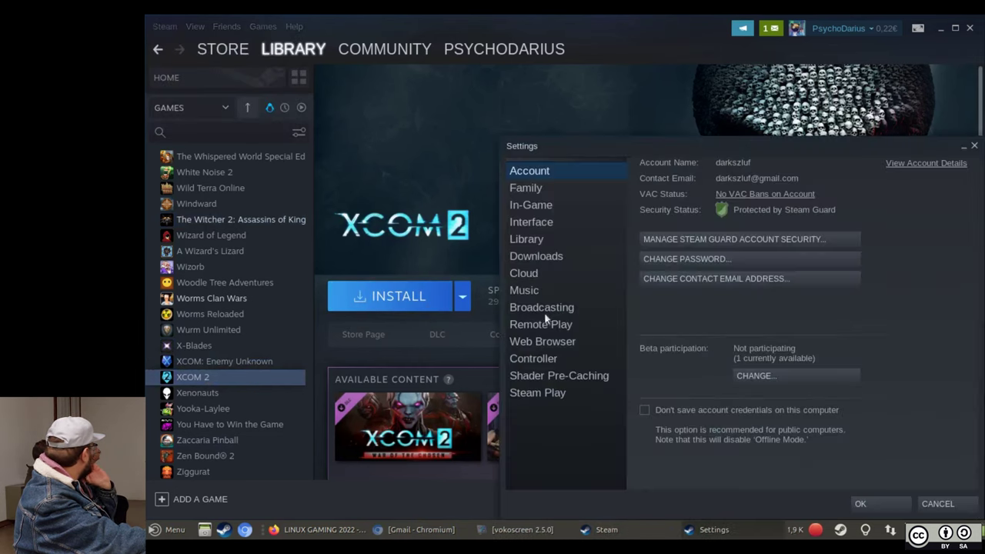
{"action": "left_click", "coordinate": [545, 392]}
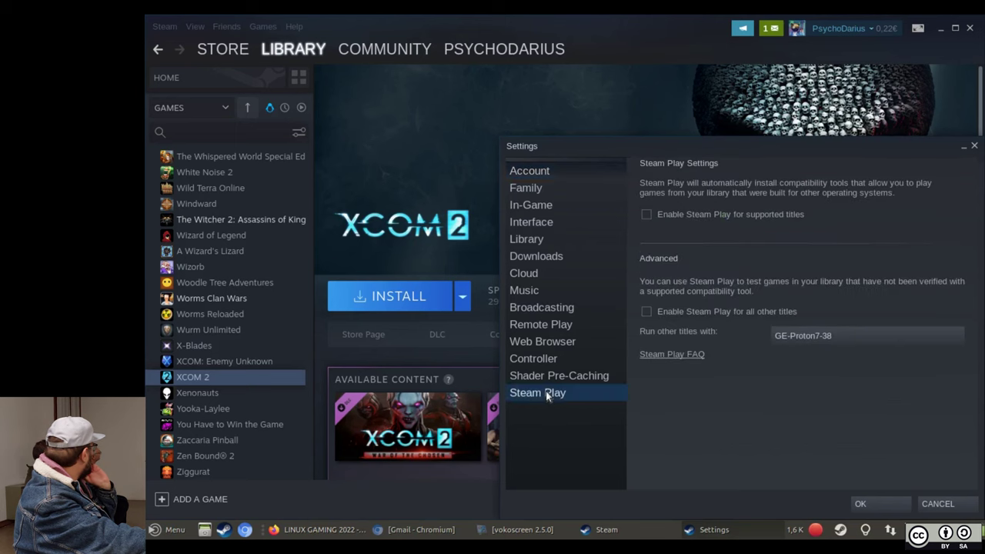
{"action": "left_click", "coordinate": [650, 216]}
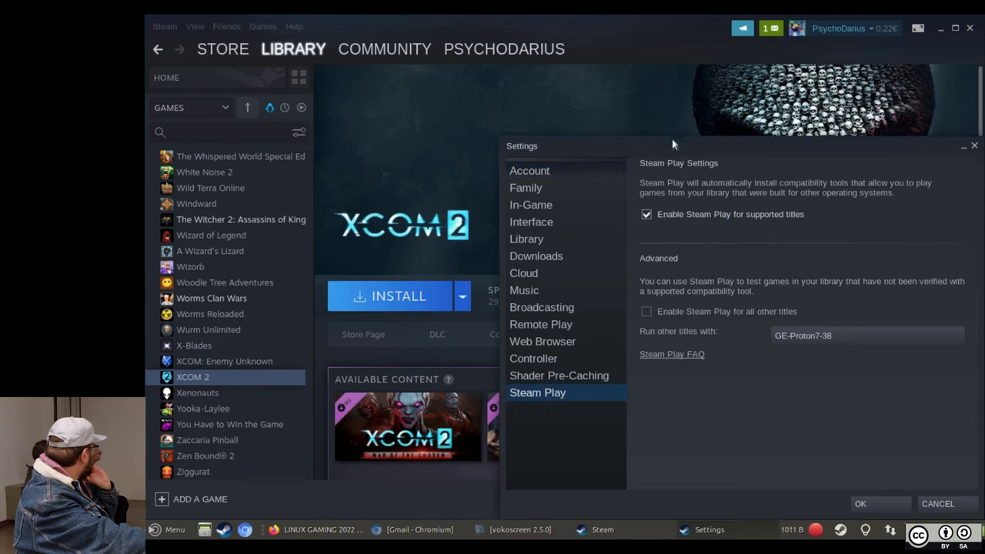
{"action": "left_click", "coordinate": [877, 509]}
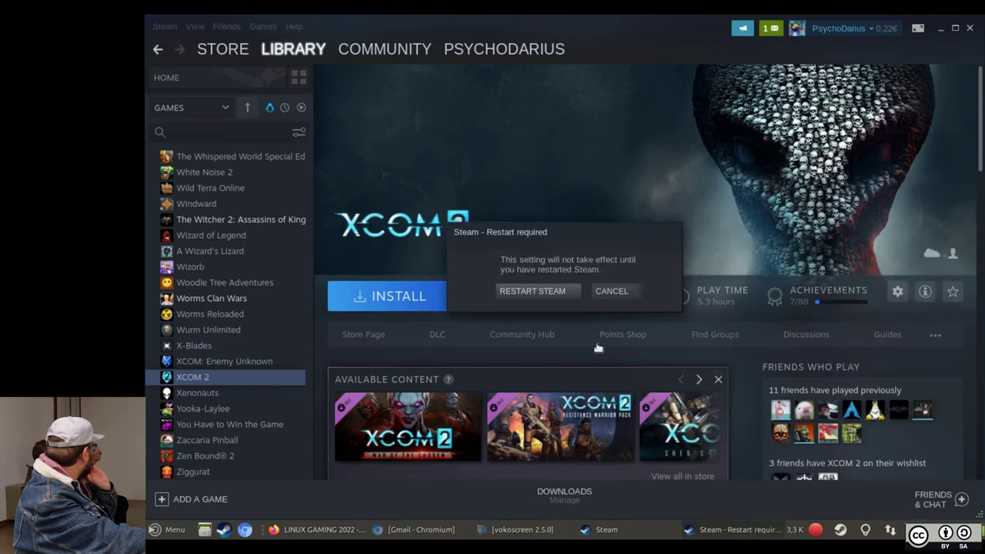
{"action": "left_click", "coordinate": [543, 291]}
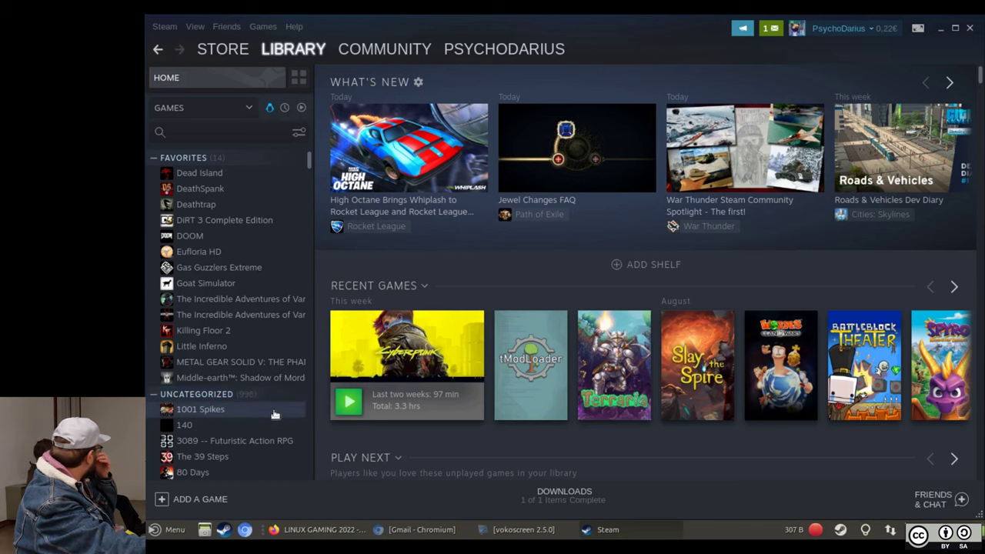
- Enable Steam Play for all other titles with GE-Proton7-38 as the compatibility tool and restart Steam
{"action": "left_click", "coordinate": [165, 26]}
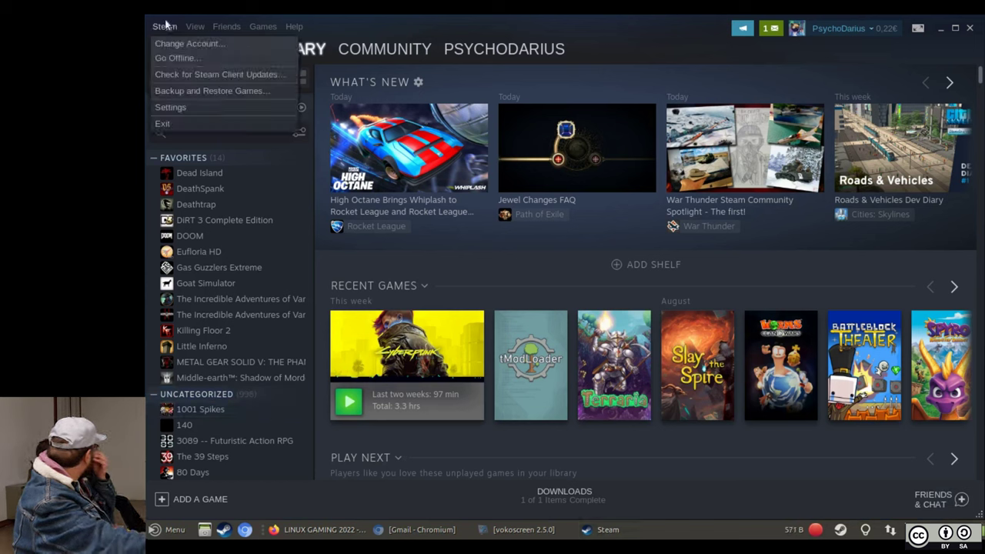
{"action": "left_click", "coordinate": [167, 108]}
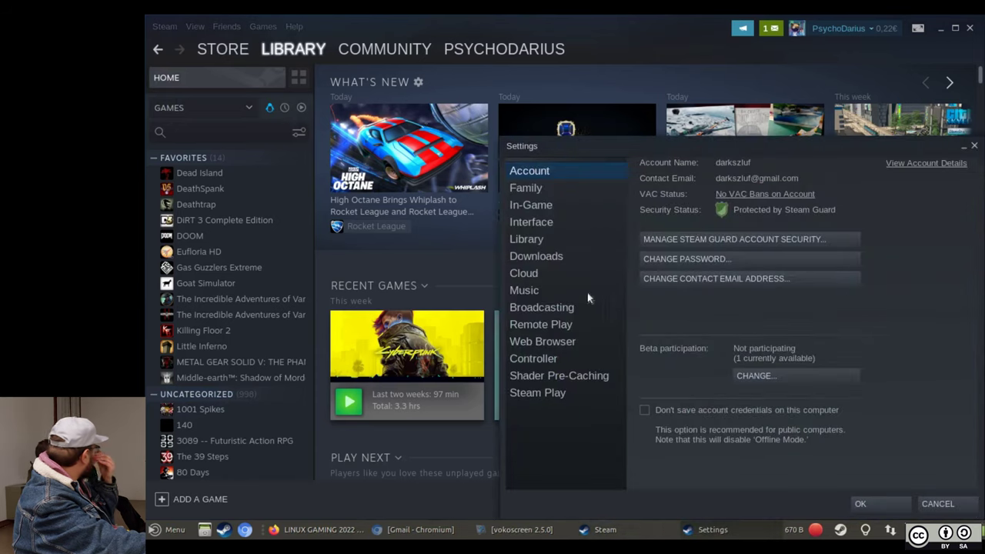
{"action": "left_click", "coordinate": [570, 389]}
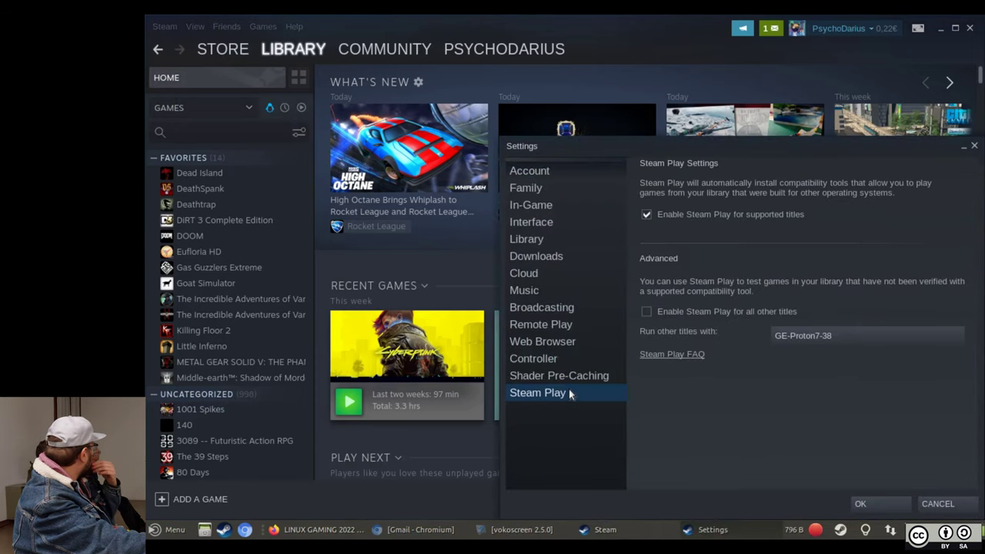
{"action": "left_click", "coordinate": [649, 311]}
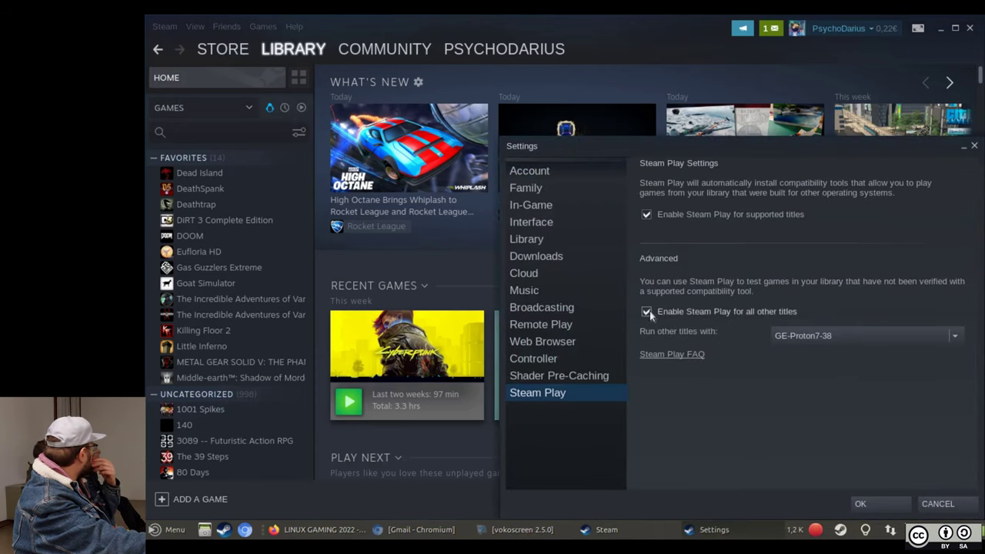
{"action": "left_click", "coordinate": [883, 501]}
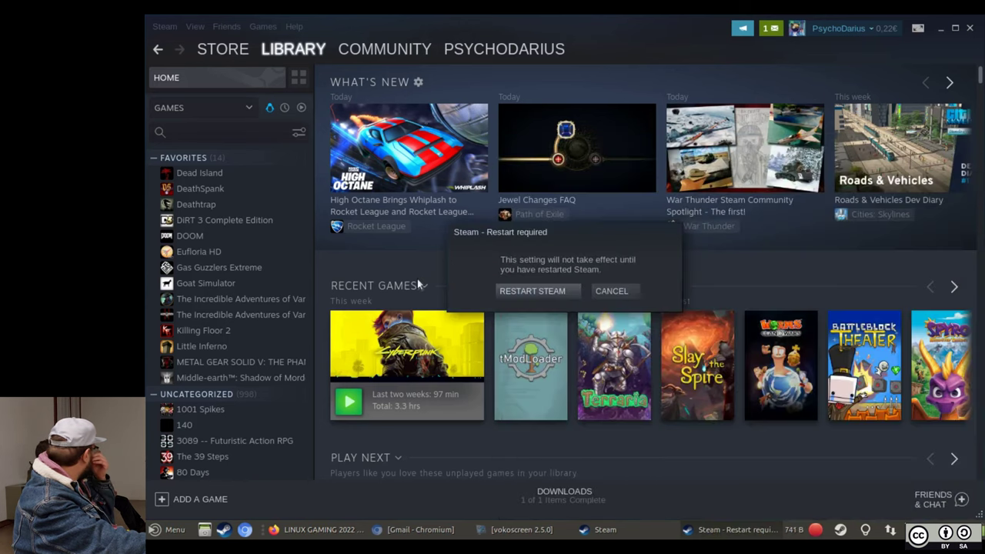
{"action": "left_click", "coordinate": [523, 290]}
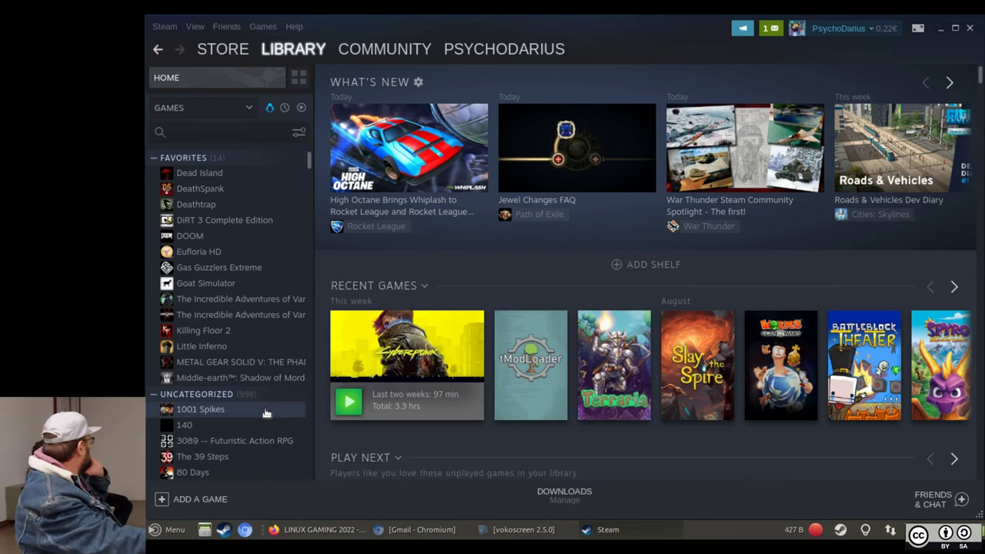
- Open the page of METAL GEAR SOLID V: THE PHANTOM PAIN from the favorites and dismiss its available content section
{"action": "left_click", "coordinate": [257, 365]}
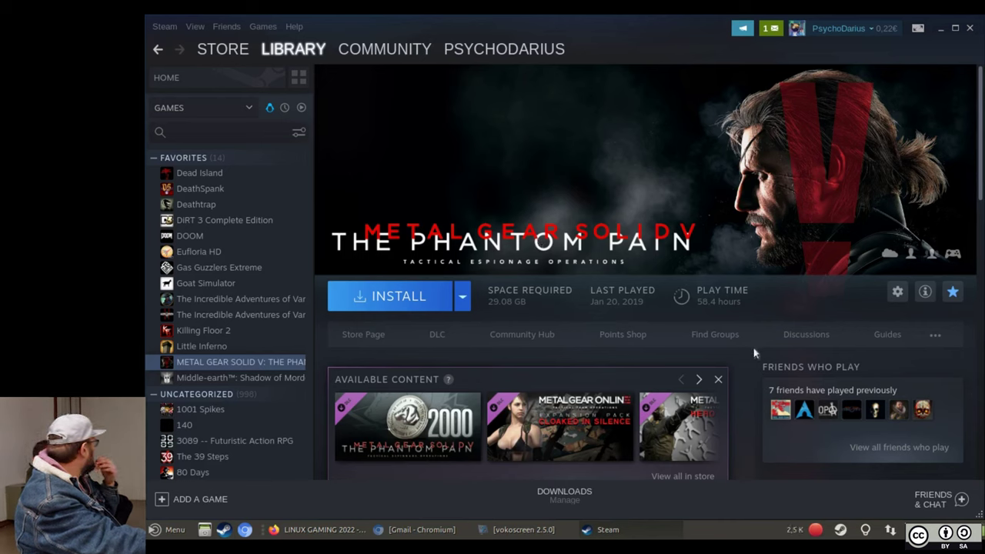
{"action": "left_click", "coordinate": [720, 379]}
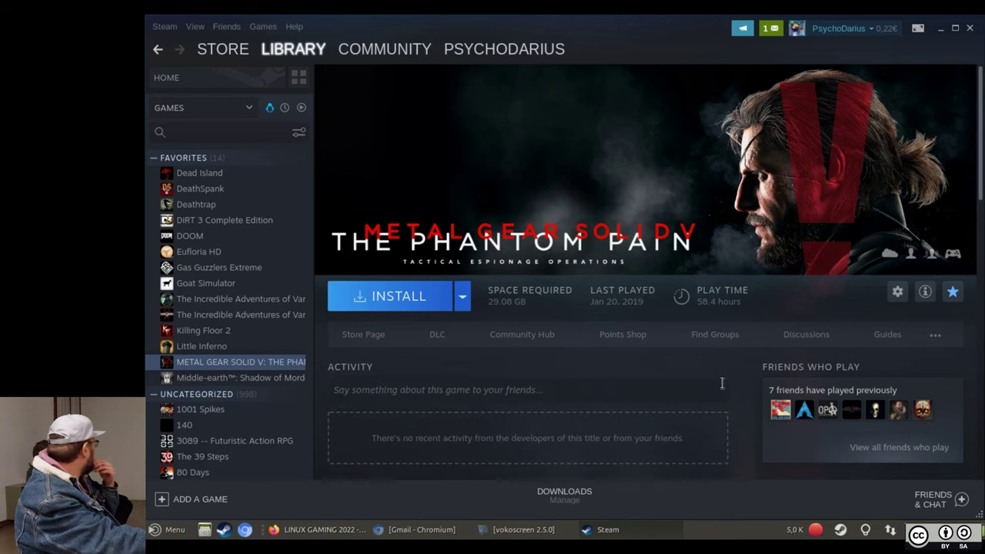
- Close the Gmail window in Chromium and bring up the Steam Proton slide of the LINUX GAMING 2022 presentation in Firefox
{"action": "left_click", "coordinate": [413, 532]}
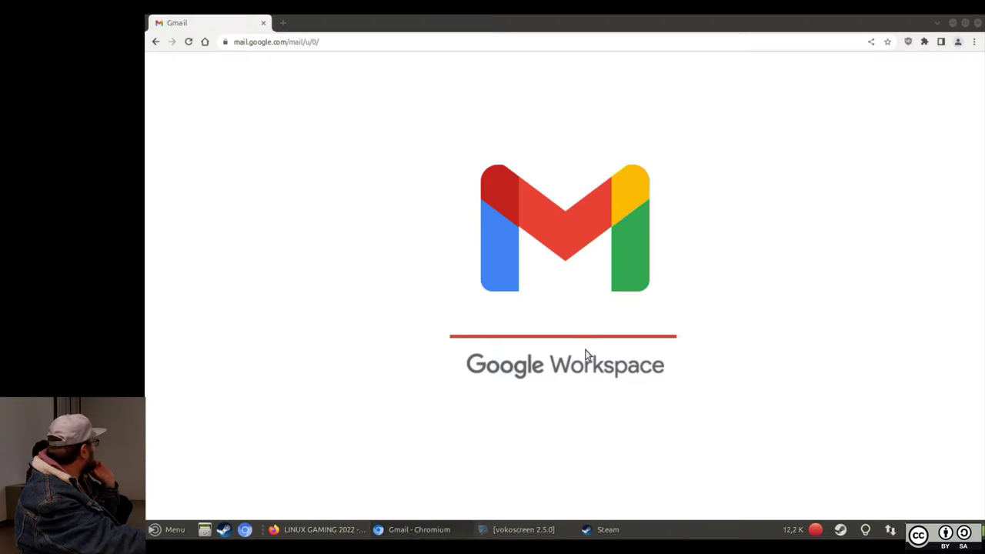
{"action": "left_click", "coordinate": [977, 23]}
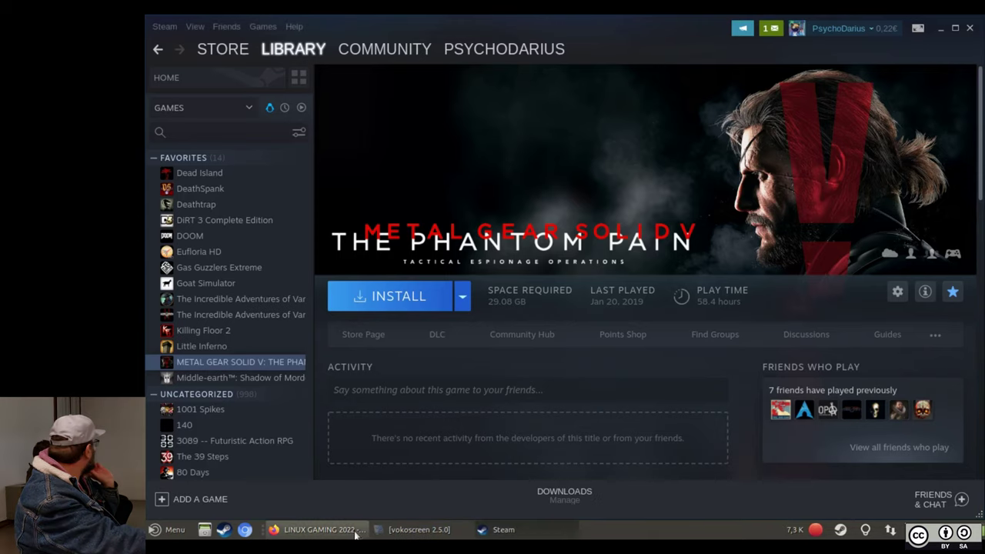
{"action": "left_click", "coordinate": [320, 530]}
{"action": "left_click", "coordinate": [210, 377]}
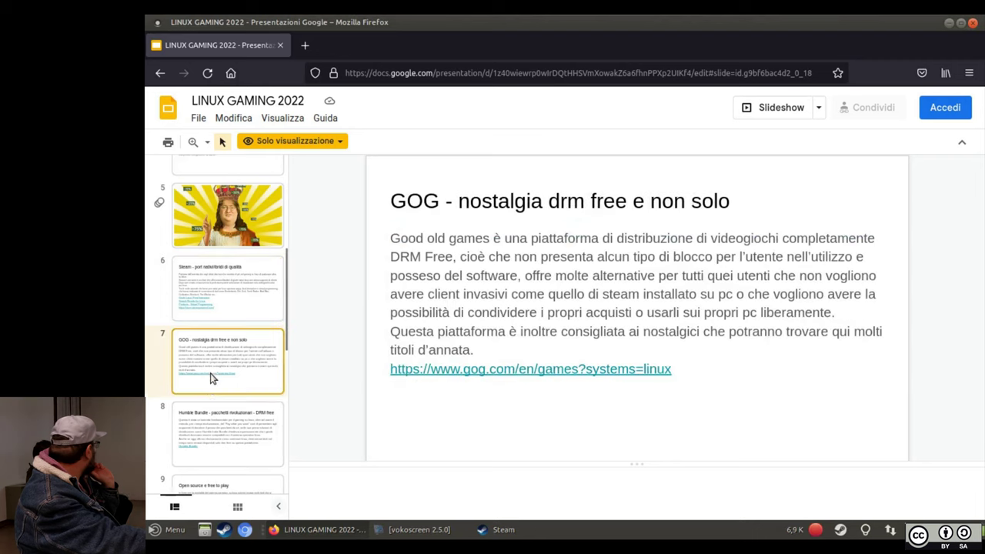
{"action": "scroll", "coordinate": [209, 387], "scroll_direction": "down", "scroll_amount": 3}
{"action": "left_click", "coordinate": [181, 324]}
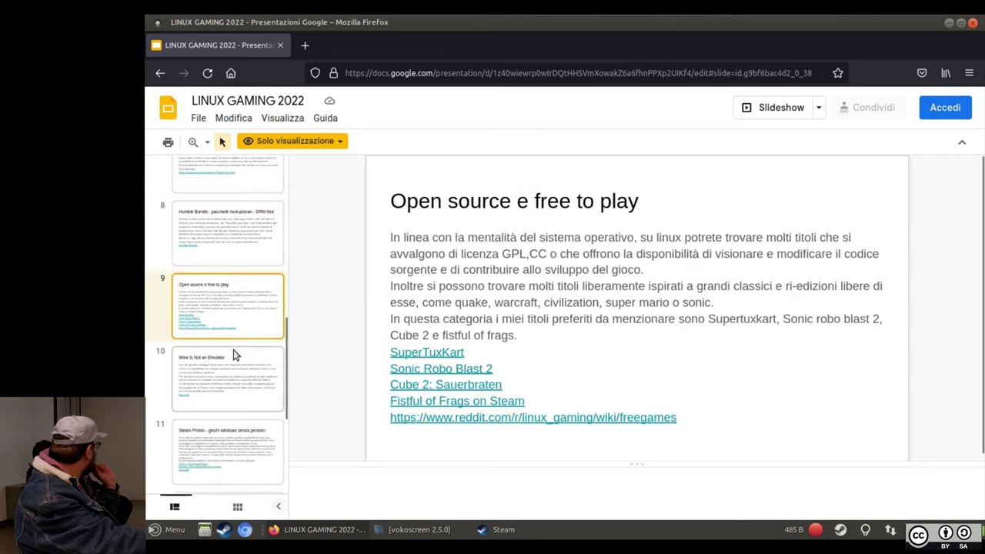
{"action": "left_click", "coordinate": [235, 383]}
{"action": "left_click", "coordinate": [238, 460]}
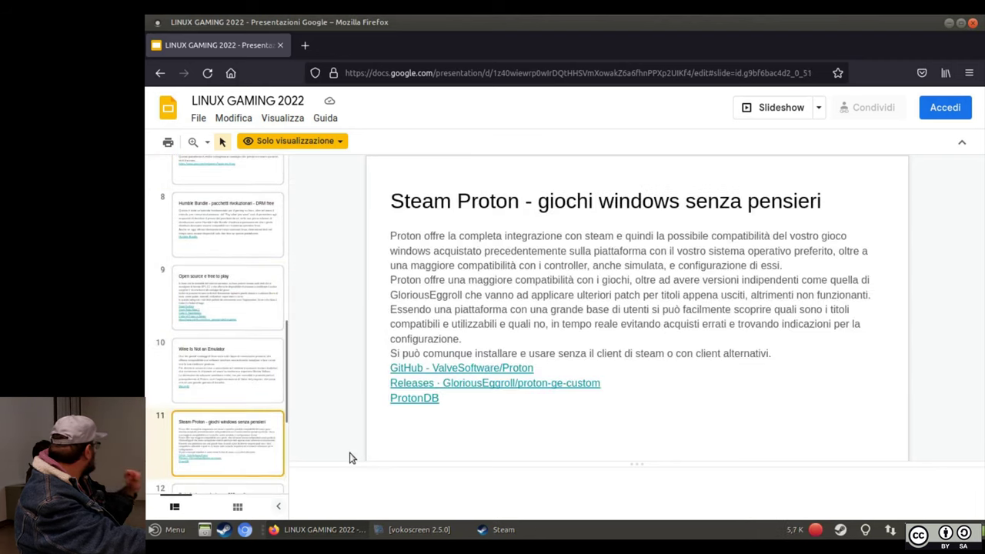
- Open the ProtonDB website from the slide's link and dismiss the announcement about the new dashboard
{"action": "left_click", "coordinate": [429, 400]}
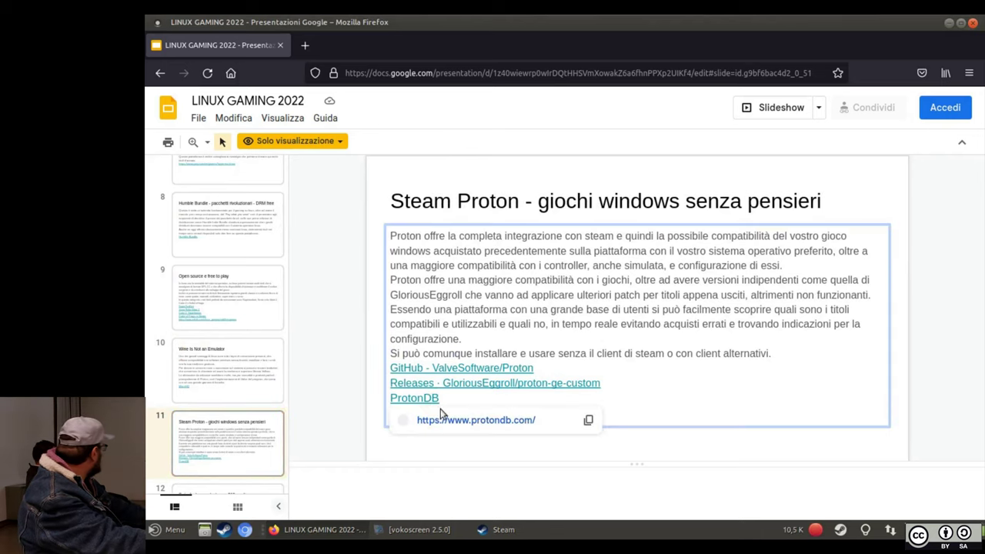
{"action": "left_click", "coordinate": [442, 421]}
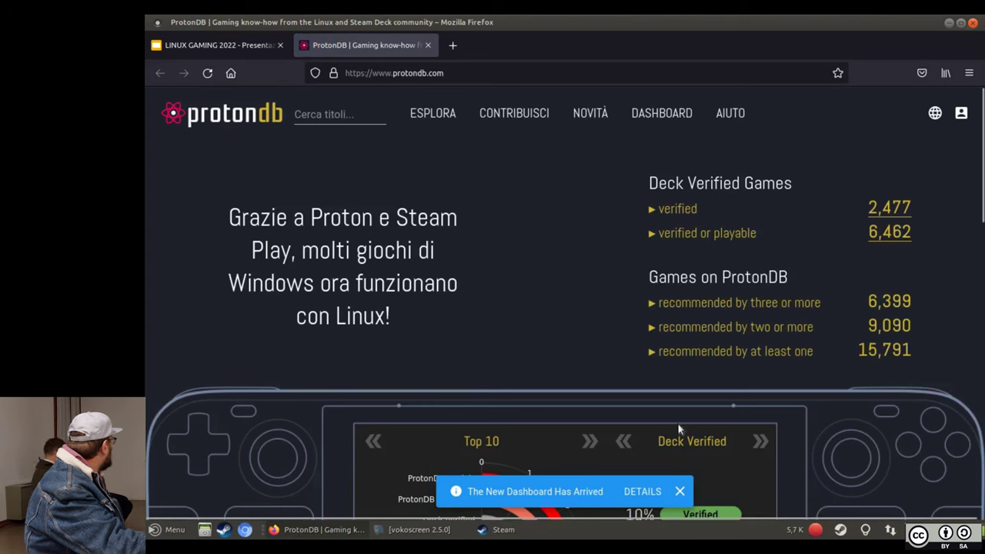
{"action": "left_click", "coordinate": [680, 491]}
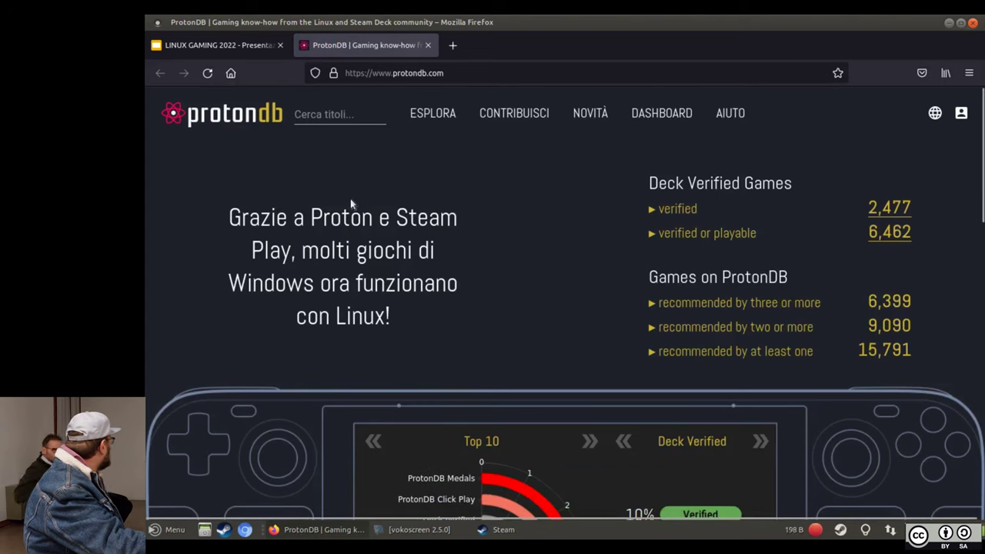
- Look over the Steam Deck compatibility chart on the ProtonDB home page and open the profile page
{"action": "scroll", "coordinate": [350, 199], "scroll_direction": "down", "scroll_amount": 3}
{"action": "scroll", "coordinate": [180, 145], "scroll_direction": "down", "scroll_amount": 2}
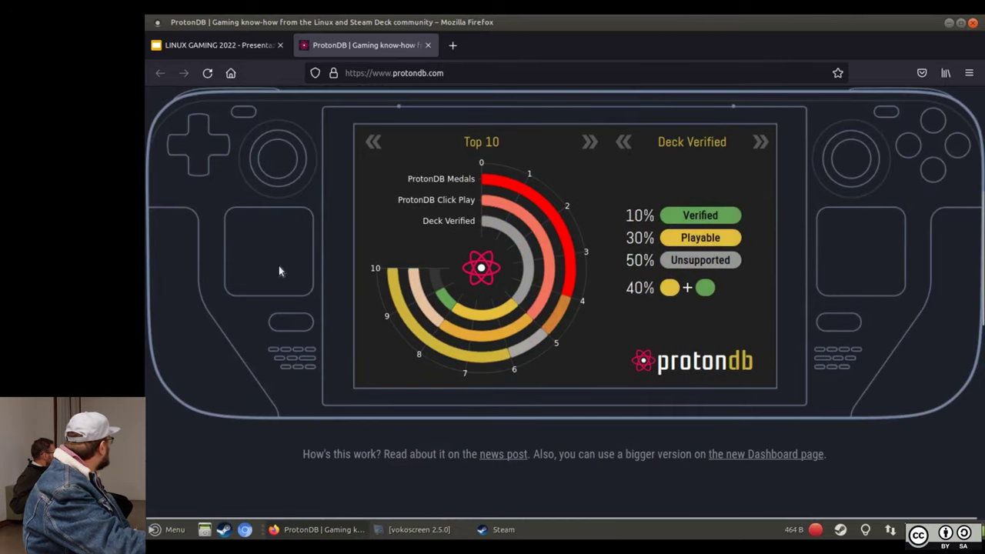
{"action": "scroll", "coordinate": [146, 285], "scroll_direction": "up", "scroll_amount": 2}
{"action": "scroll", "coordinate": [169, 281], "scroll_direction": "up", "scroll_amount": 2}
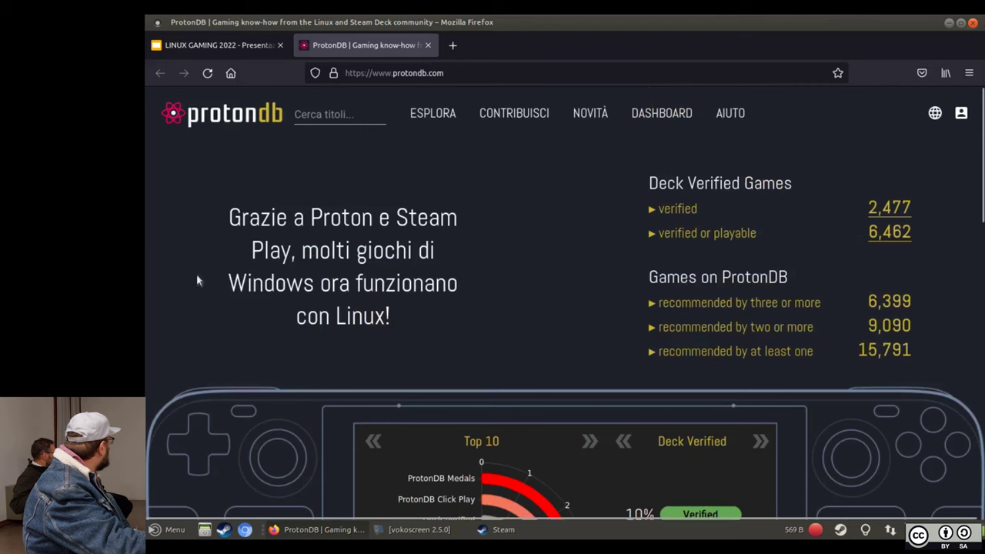
{"action": "left_click", "coordinate": [961, 115]}
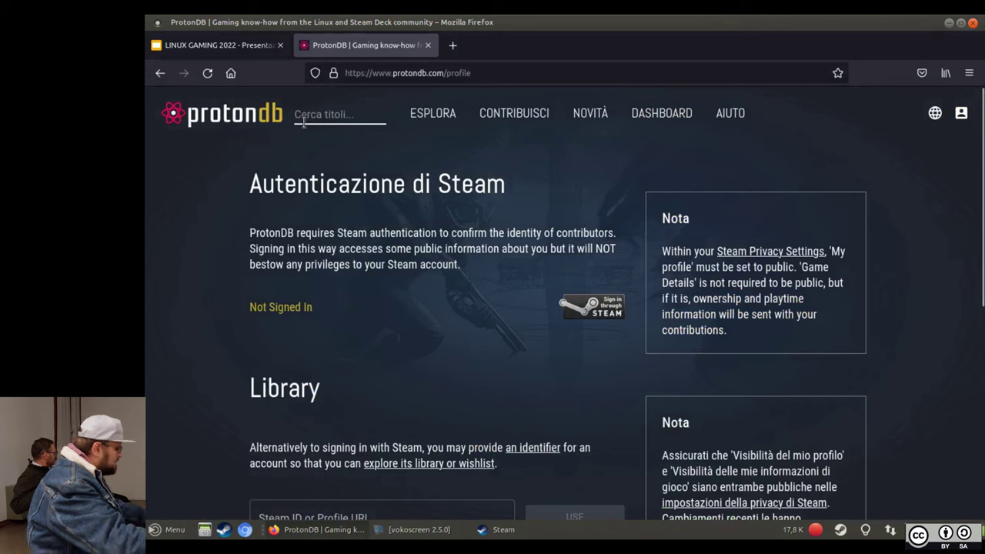
- Search ProtonDB for "grand theft auto"
{"action": "left_click", "coordinate": [331, 116]}
{"action": "type", "text": "gran"}
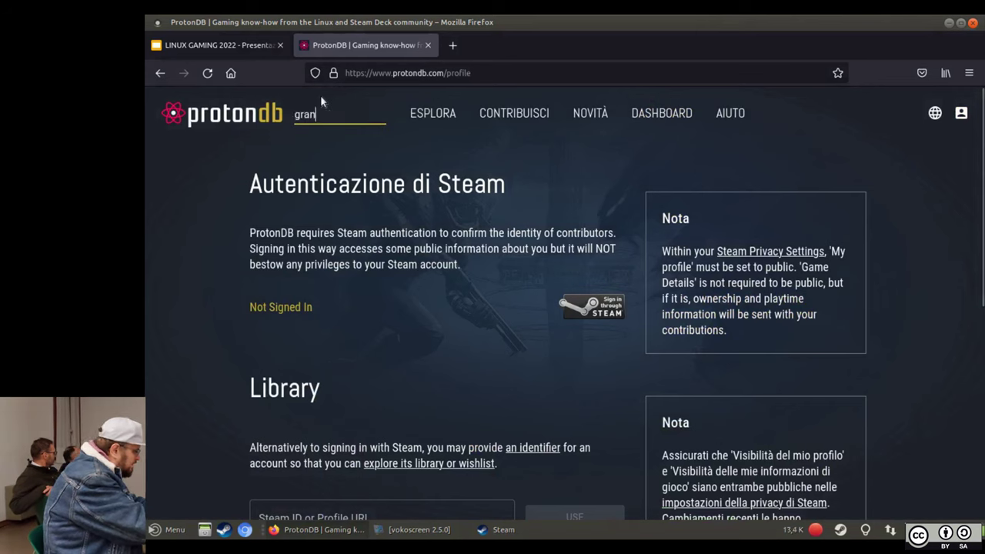
{"action": "type", "text": "d theft auto"}
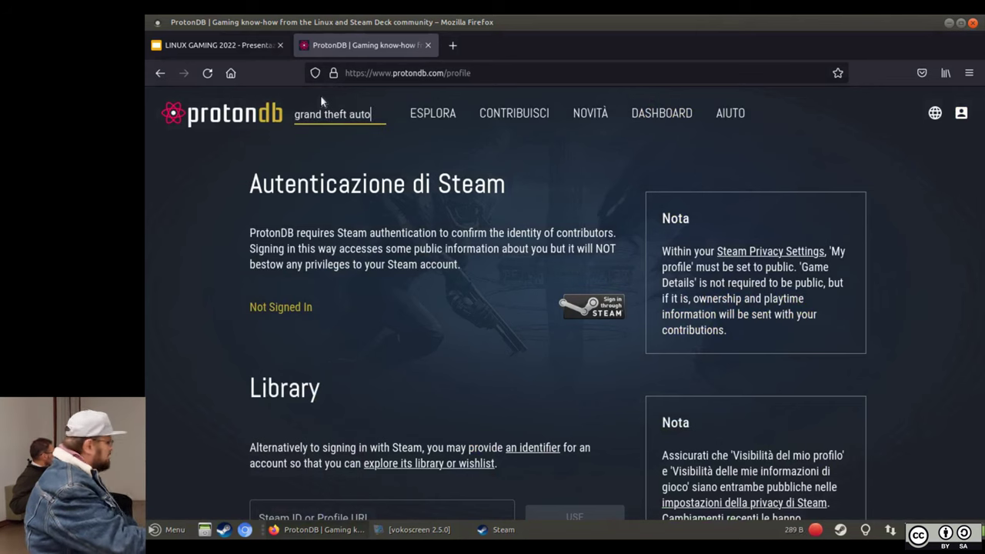
{"action": "key", "text": "Return"}
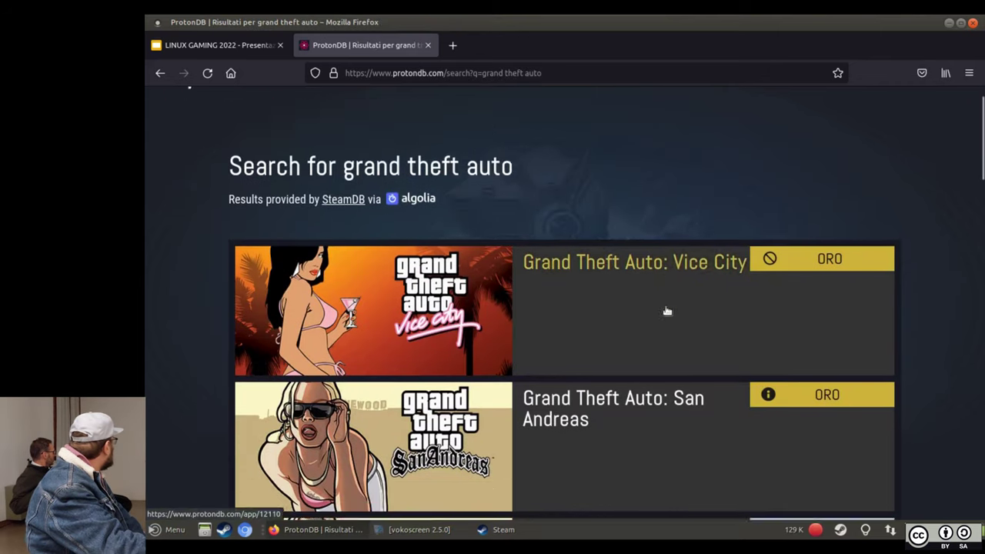
- Find Grand Theft Auto V in the search results, open its game details in a separate tab and switch to that tab
{"action": "scroll", "coordinate": [666, 310], "scroll_direction": "down", "scroll_amount": 3}
{"action": "scroll", "coordinate": [771, 321], "scroll_direction": "down", "scroll_amount": 2}
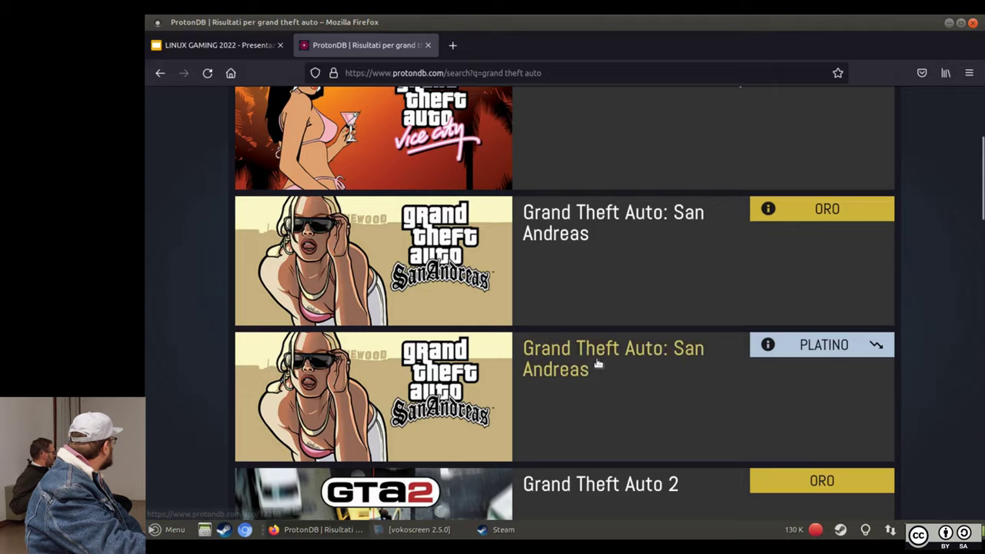
{"action": "scroll", "coordinate": [598, 368], "scroll_direction": "down", "scroll_amount": 5}
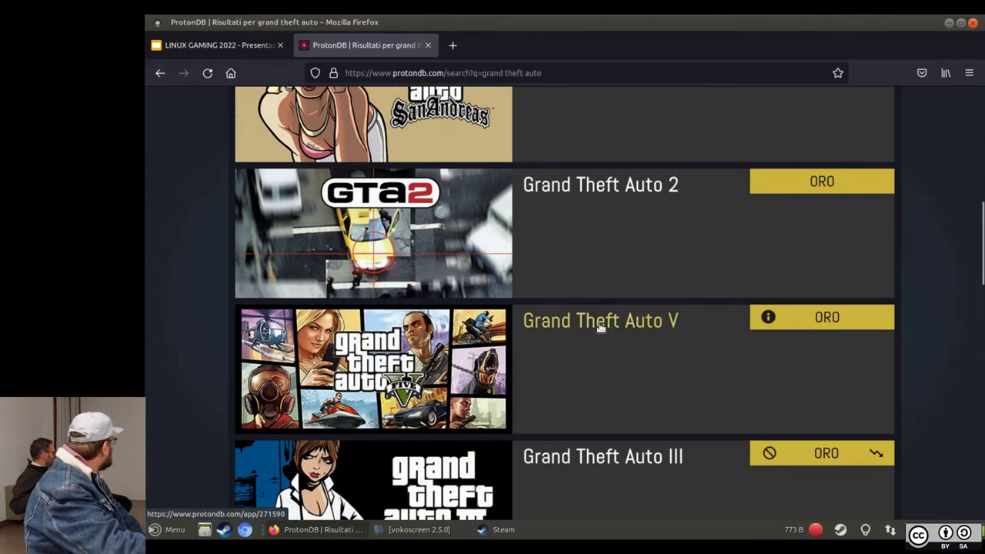
{"action": "middle_click", "coordinate": [629, 322]}
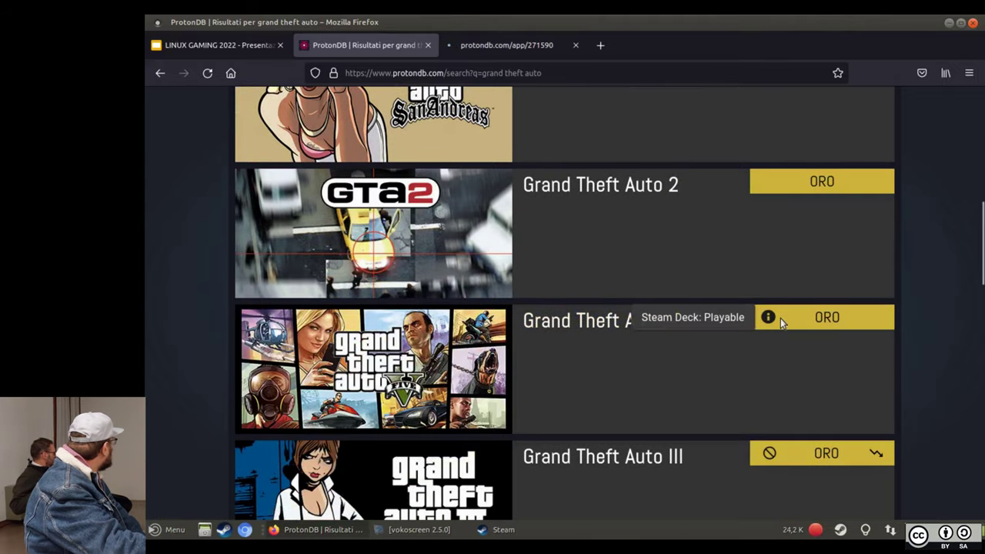
{"action": "mouse_move", "coordinate": [781, 316]}
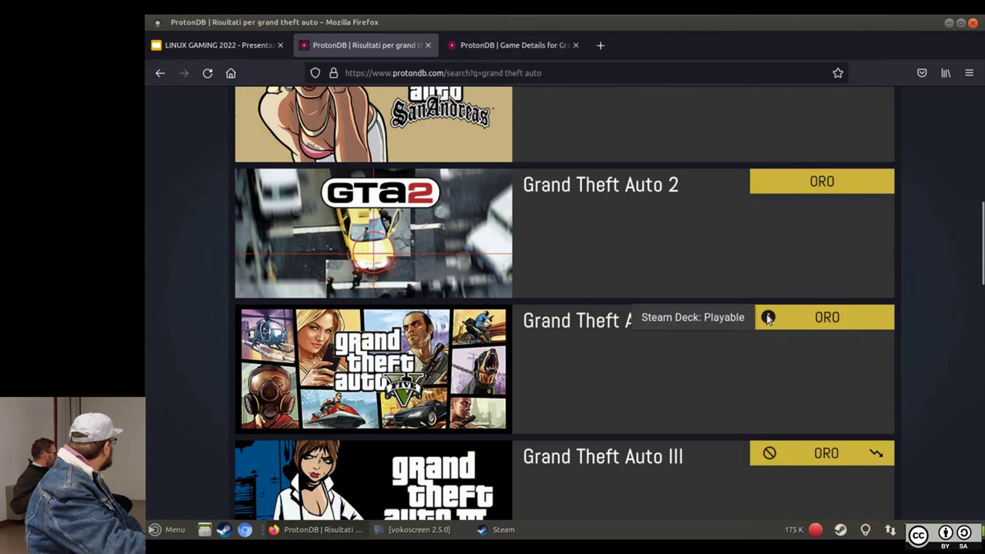
{"action": "left_click", "coordinate": [499, 47]}
- Read through the Steam Deck user reports for Grand Theft Auto V, including the "Switch to experimental" tinker step
{"action": "scroll", "coordinate": [255, 257], "scroll_direction": "down", "scroll_amount": 5}
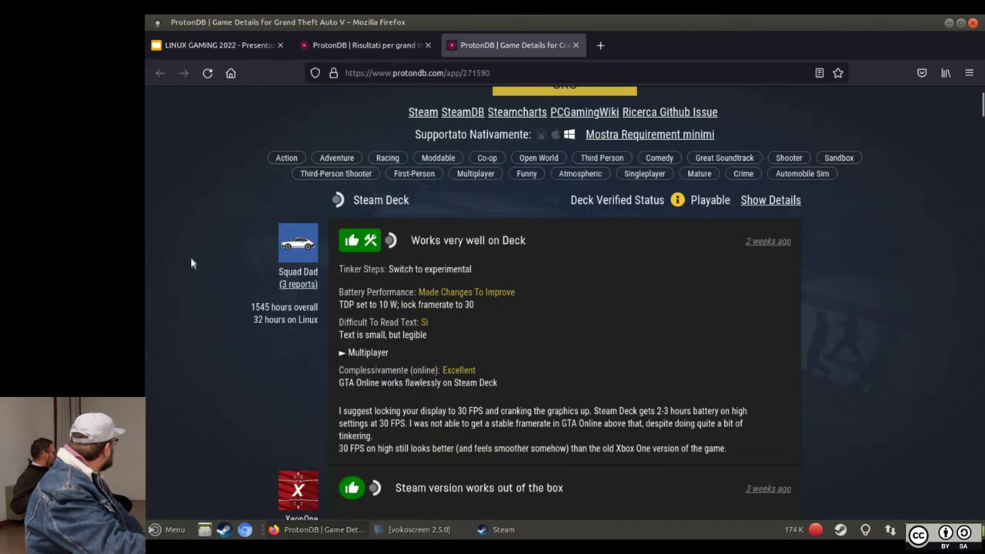
{"action": "left_click_drag", "start_coordinate": [388, 193], "coordinate": [480, 198]}
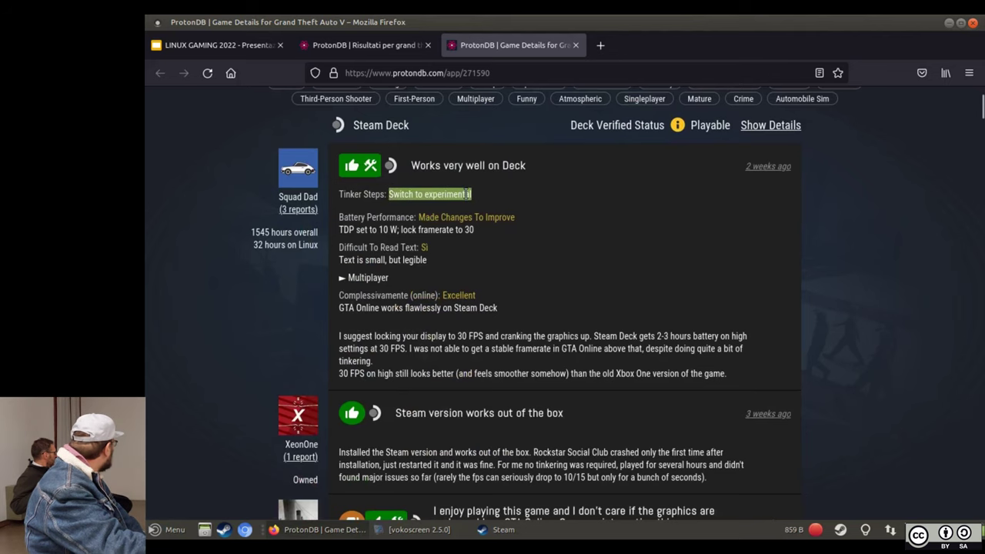
{"action": "left_click", "coordinate": [469, 194]}
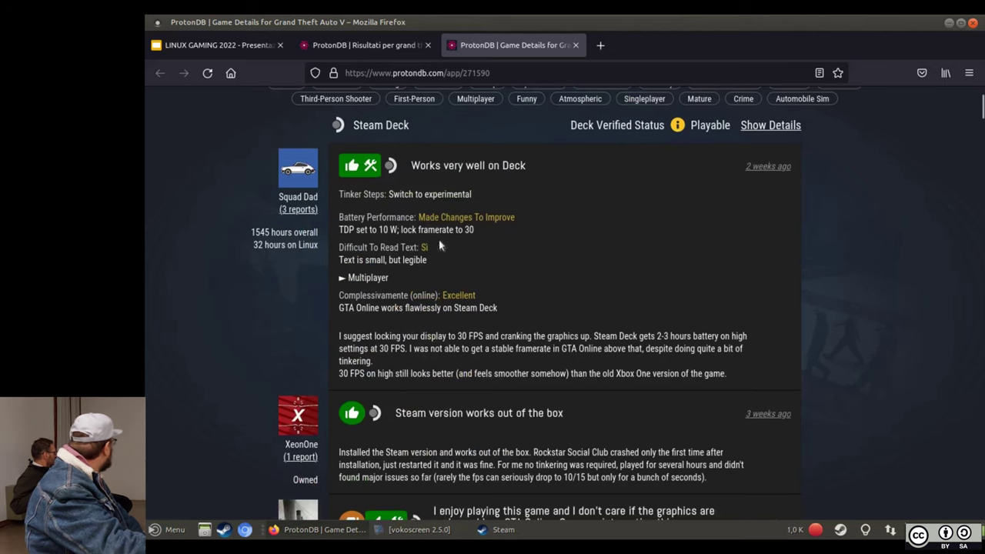
{"action": "scroll", "coordinate": [301, 211], "scroll_direction": "down", "scroll_amount": 2}
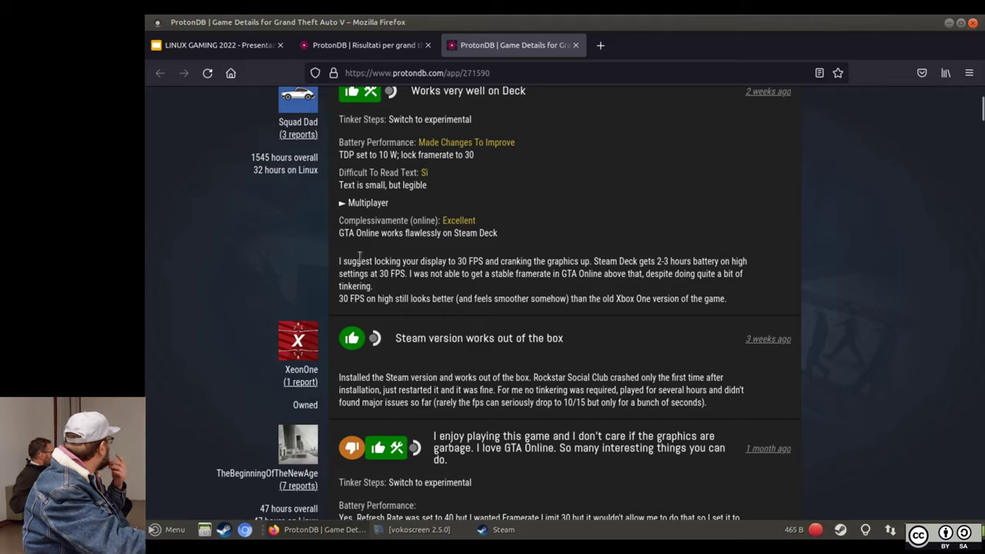
{"action": "scroll", "coordinate": [356, 265], "scroll_direction": "down", "scroll_amount": 5}
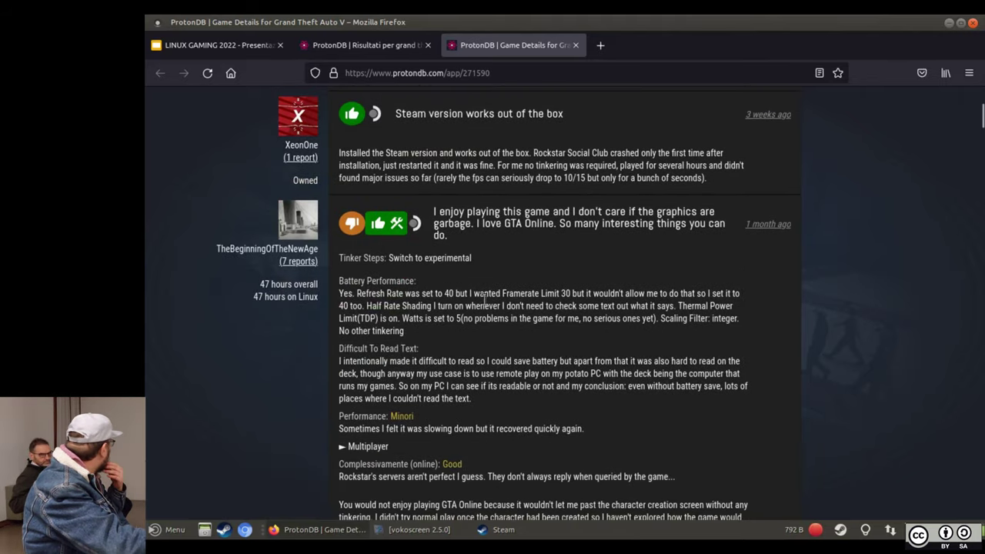
{"action": "scroll", "coordinate": [542, 339], "scroll_direction": "down", "scroll_amount": 7}
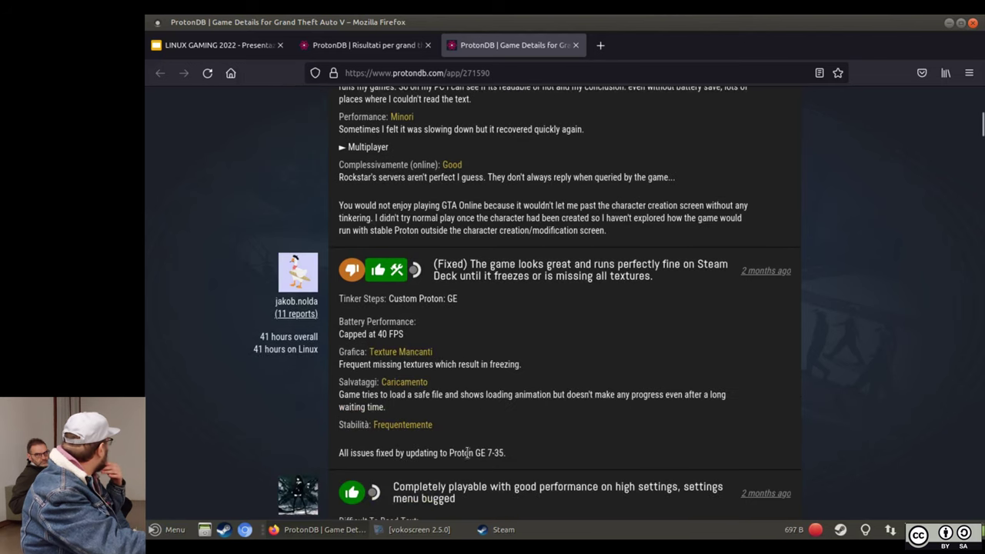
{"action": "scroll", "coordinate": [361, 408], "scroll_direction": "down", "scroll_amount": 20}
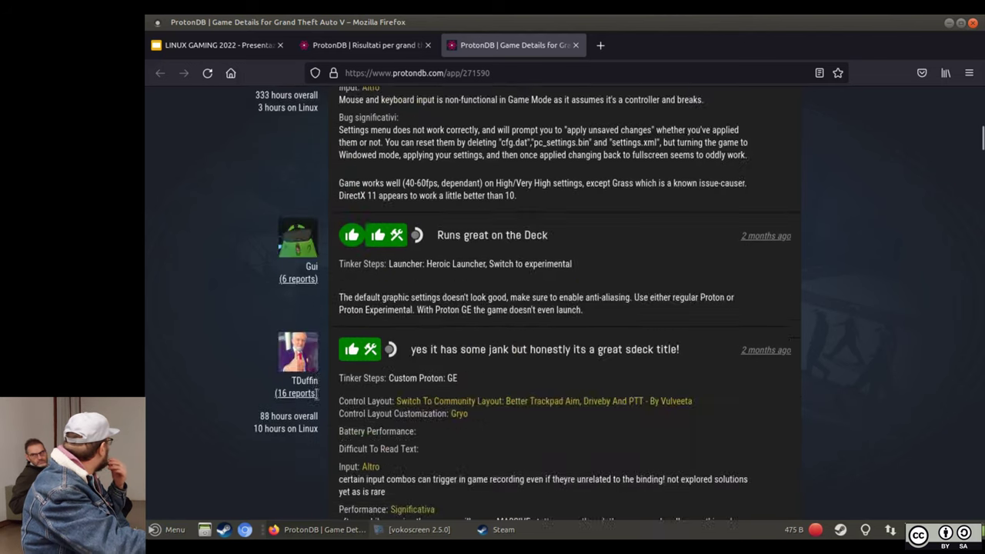
{"action": "scroll", "coordinate": [306, 370], "scroll_direction": "down", "scroll_amount": 20}
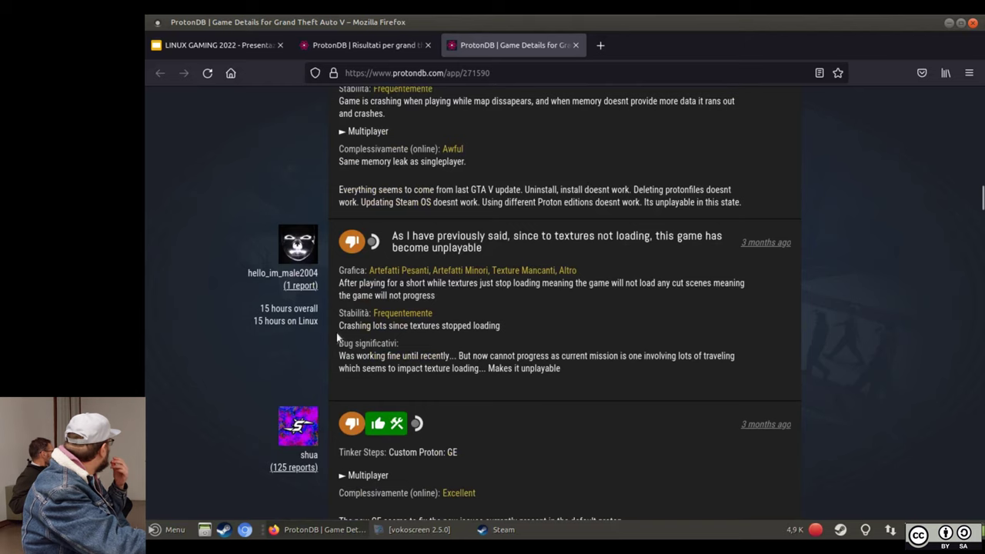
{"action": "scroll", "coordinate": [391, 219], "scroll_direction": "down", "scroll_amount": 20}
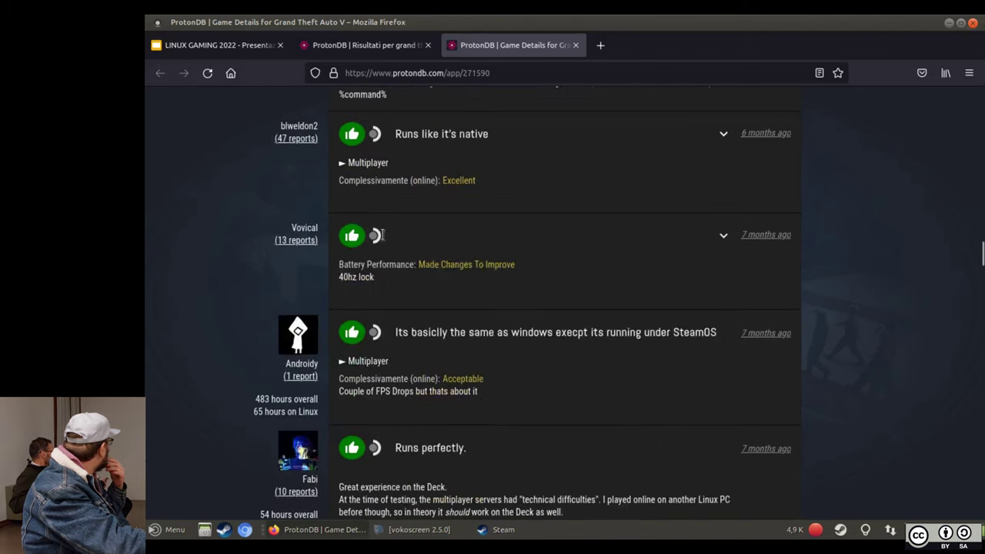
- Examine the PC reports for Grand Theft Auto V and highlight the launch options command that begins with gamemoderun
{"action": "scroll", "coordinate": [378, 240], "scroll_direction": "up", "scroll_amount": 20}
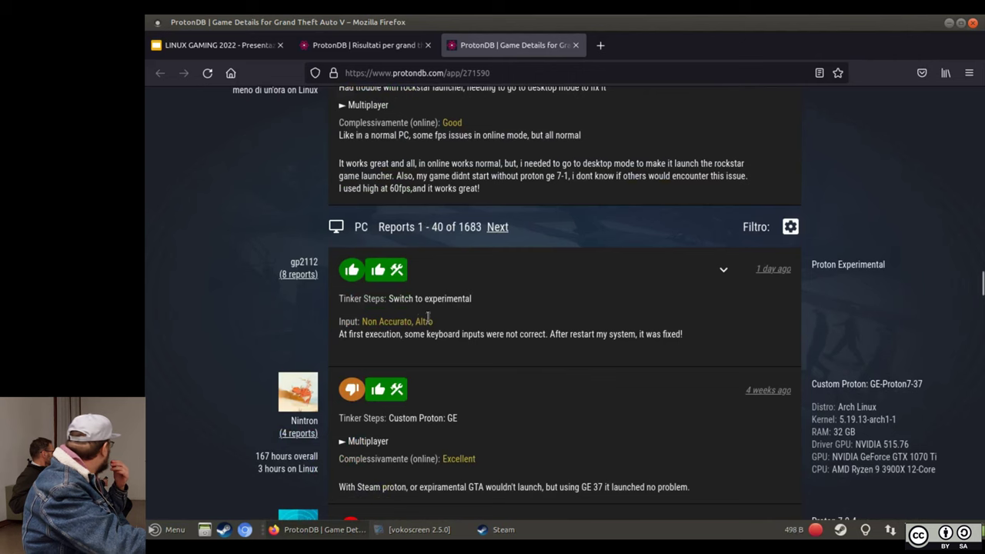
{"action": "scroll", "coordinate": [261, 321], "scroll_direction": "down", "scroll_amount": 1}
{"action": "scroll", "coordinate": [261, 320], "scroll_direction": "down", "scroll_amount": 2}
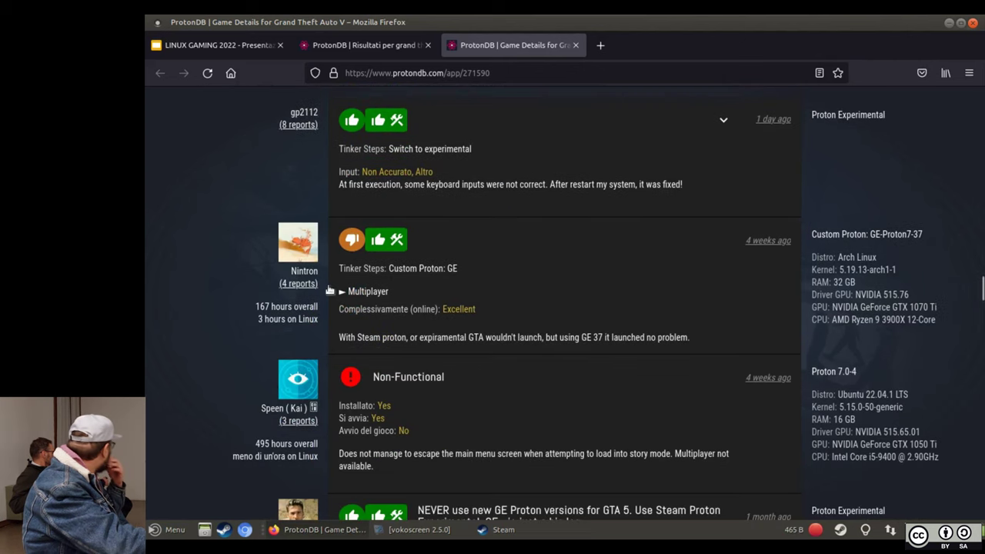
{"action": "scroll", "coordinate": [432, 129], "scroll_direction": "down", "scroll_amount": 1}
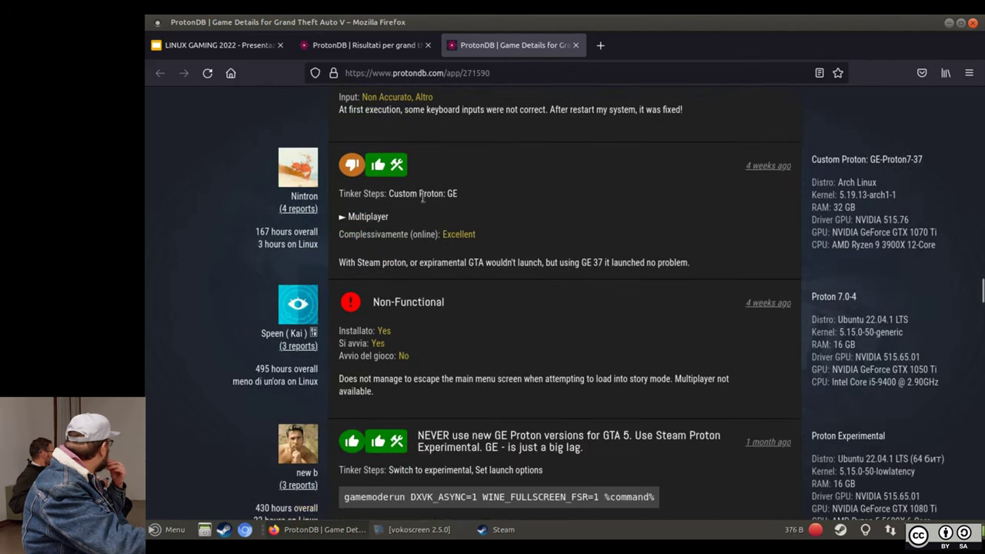
{"action": "scroll", "coordinate": [571, 356], "scroll_direction": "down", "scroll_amount": 2}
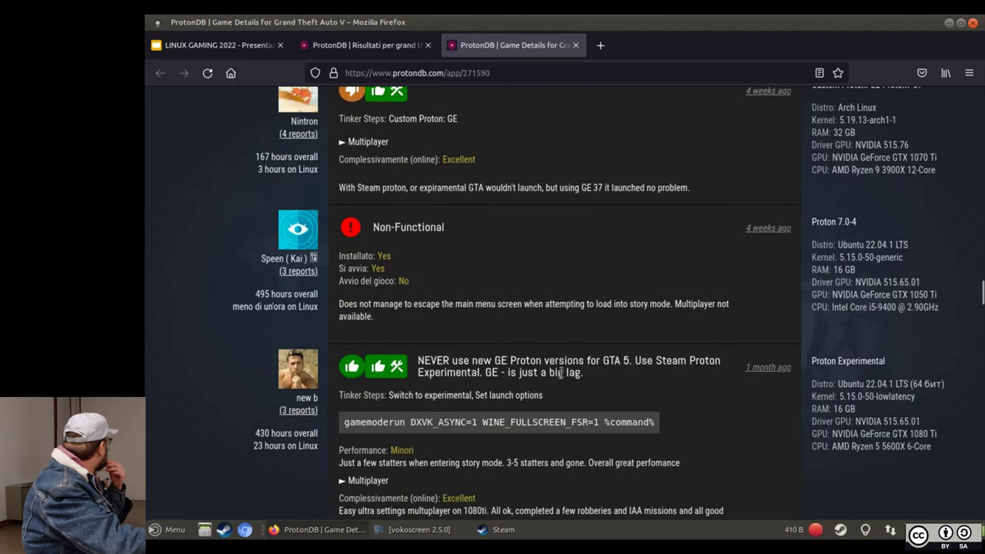
{"action": "double_click", "coordinate": [522, 348]}
{"action": "left_click", "coordinate": [522, 347]}
{"action": "left_click_drag", "start_coordinate": [345, 347], "coordinate": [688, 357]}
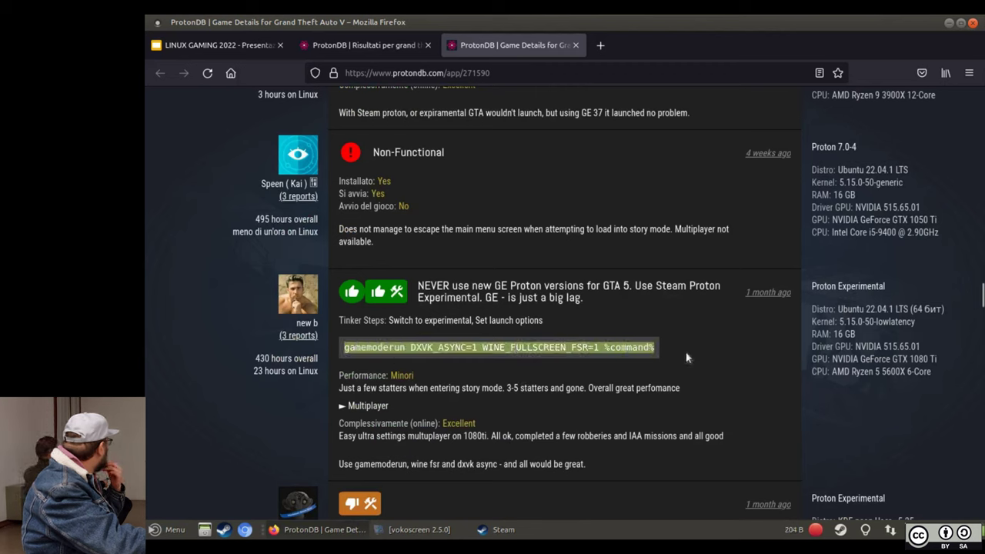
{"action": "left_click", "coordinate": [687, 357]}
- Search DuckDuckGo for the word "gamemoderun" from the launch options and open the ArchWiki Gamemode article
{"action": "left_click_drag", "start_coordinate": [403, 347], "coordinate": [345, 352]}
{"action": "right_click", "coordinate": [360, 355]}
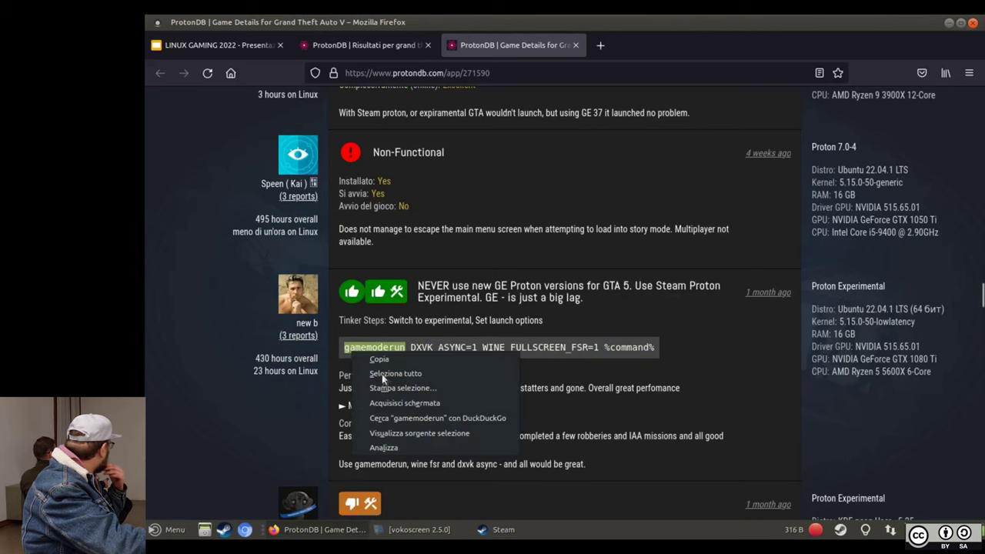
{"action": "left_click", "coordinate": [412, 421]}
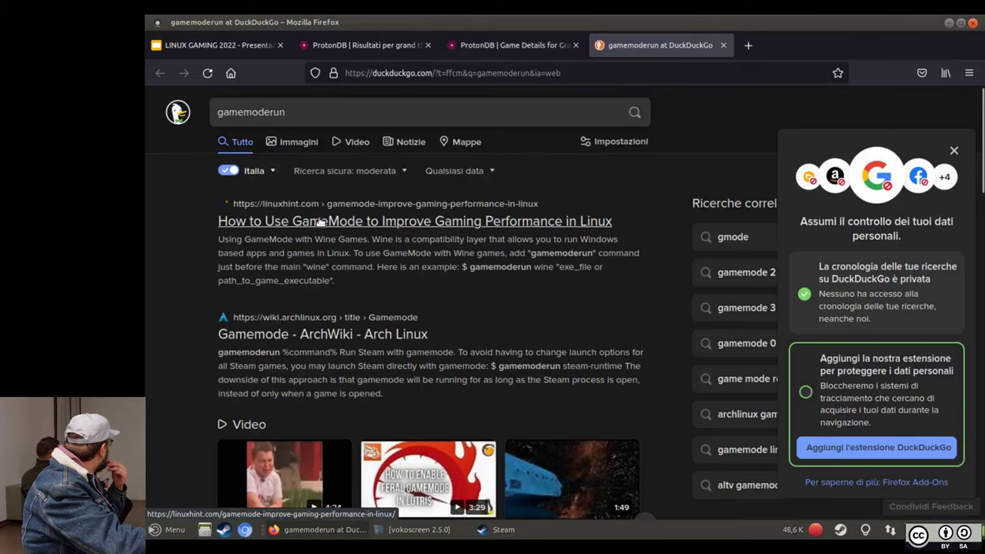
{"action": "left_click", "coordinate": [322, 221]}
{"action": "left_click", "coordinate": [159, 73]}
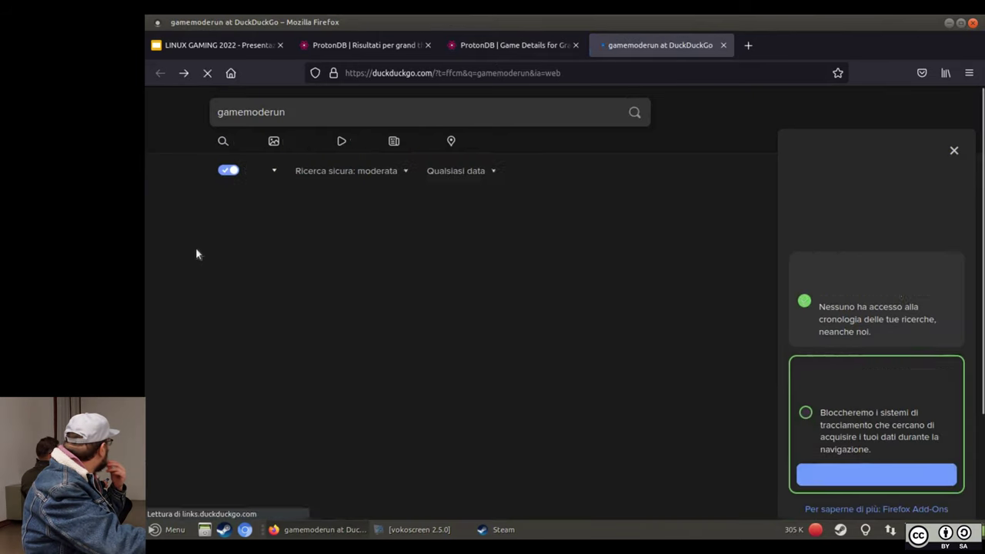
{"action": "left_click", "coordinate": [314, 344]}
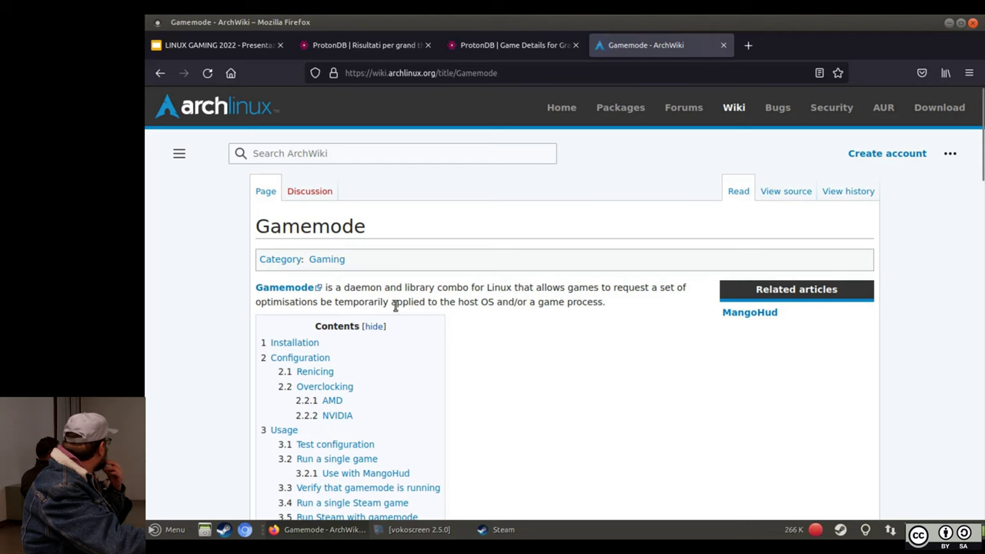
- Read the ArchWiki Gamemode article's installation, configuration, overclocking and usage sections, and return to its beginning
{"action": "scroll", "coordinate": [149, 299], "scroll_direction": "down", "scroll_amount": 3}
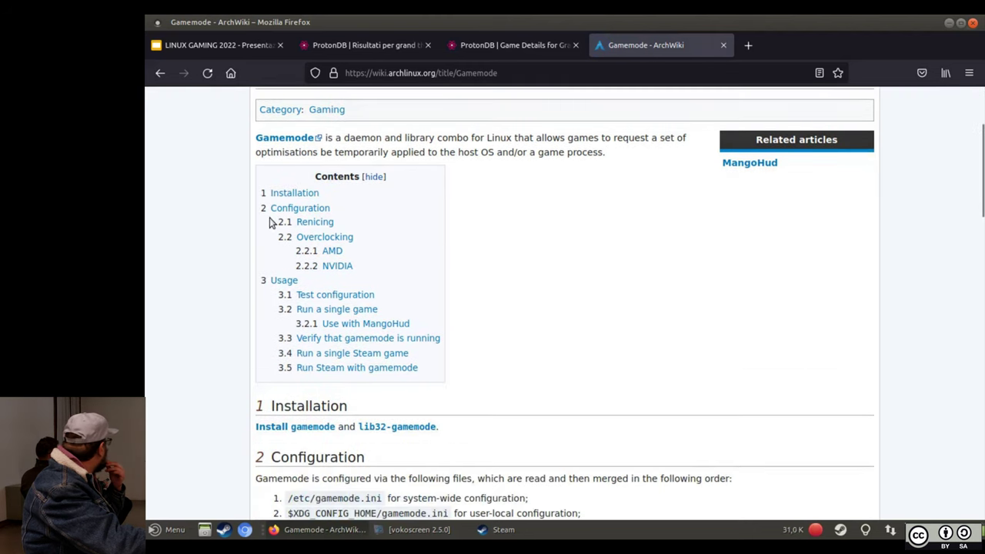
{"action": "scroll", "coordinate": [146, 239], "scroll_direction": "down", "scroll_amount": 5}
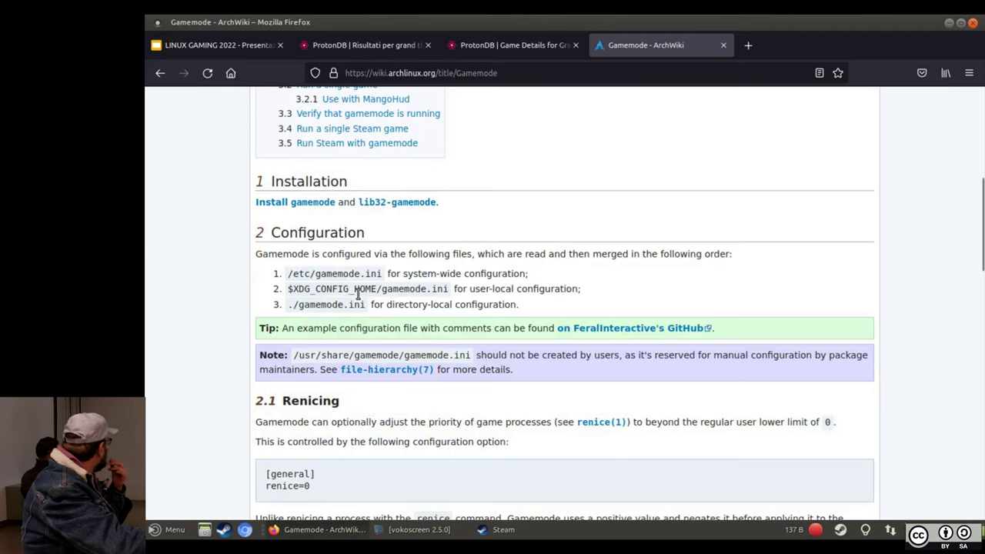
{"action": "scroll", "coordinate": [146, 279], "scroll_direction": "down", "scroll_amount": 2}
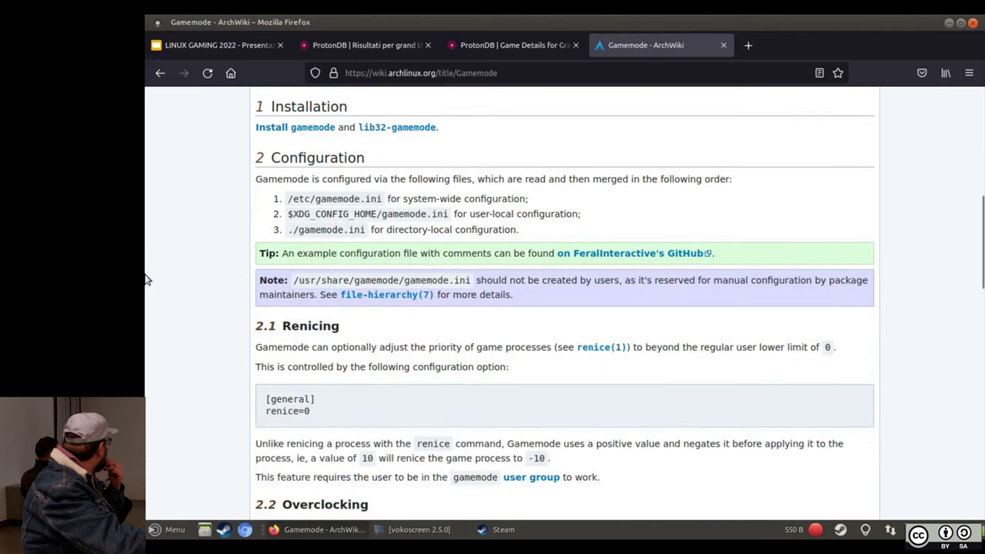
{"action": "scroll", "coordinate": [147, 279], "scroll_direction": "down", "scroll_amount": 2}
{"action": "scroll", "coordinate": [146, 308], "scroll_direction": "down", "scroll_amount": 4}
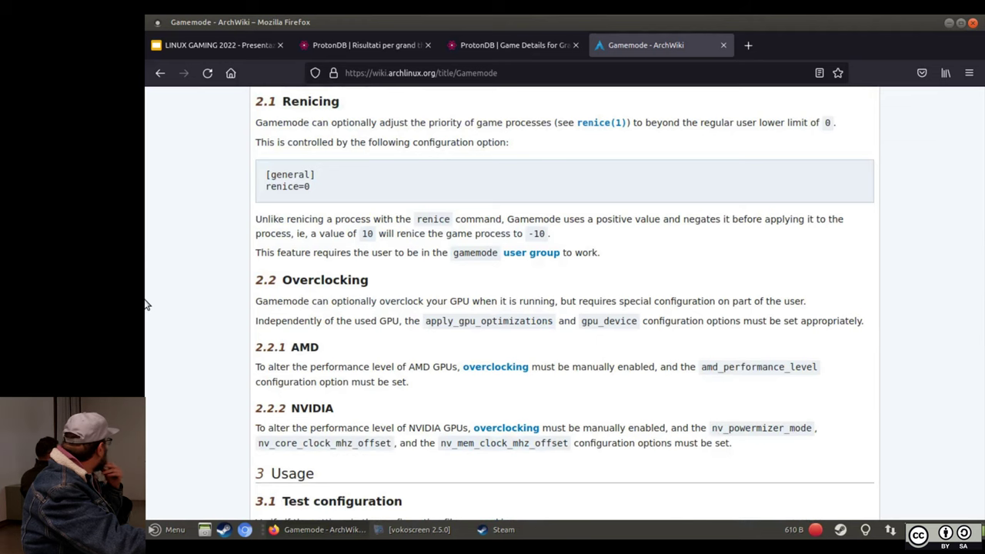
{"action": "scroll", "coordinate": [147, 308], "scroll_direction": "down", "scroll_amount": 2}
{"action": "scroll", "coordinate": [146, 311], "scroll_direction": "down", "scroll_amount": 2}
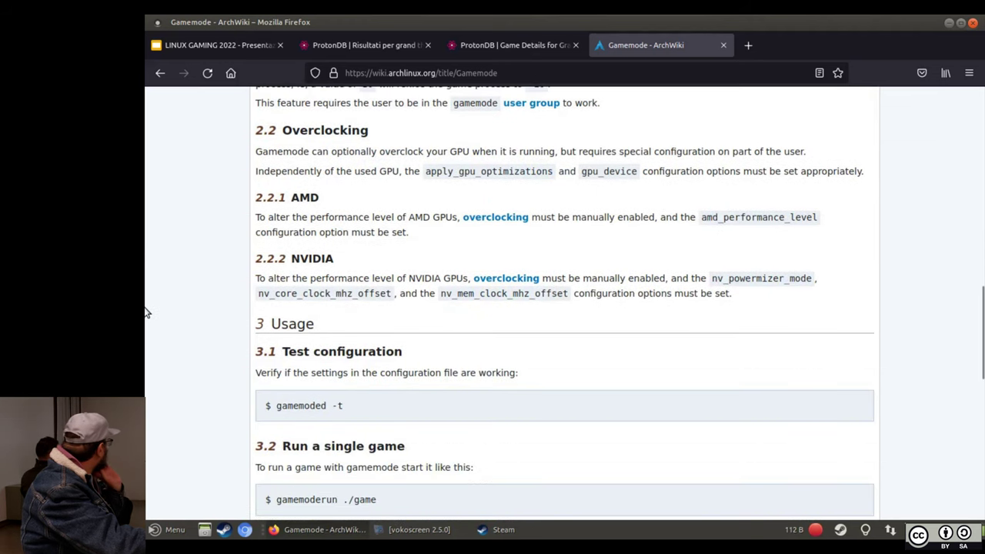
{"action": "scroll", "coordinate": [147, 311], "scroll_direction": "down", "scroll_amount": 2}
{"action": "scroll", "coordinate": [146, 312], "scroll_direction": "down", "scroll_amount": 4}
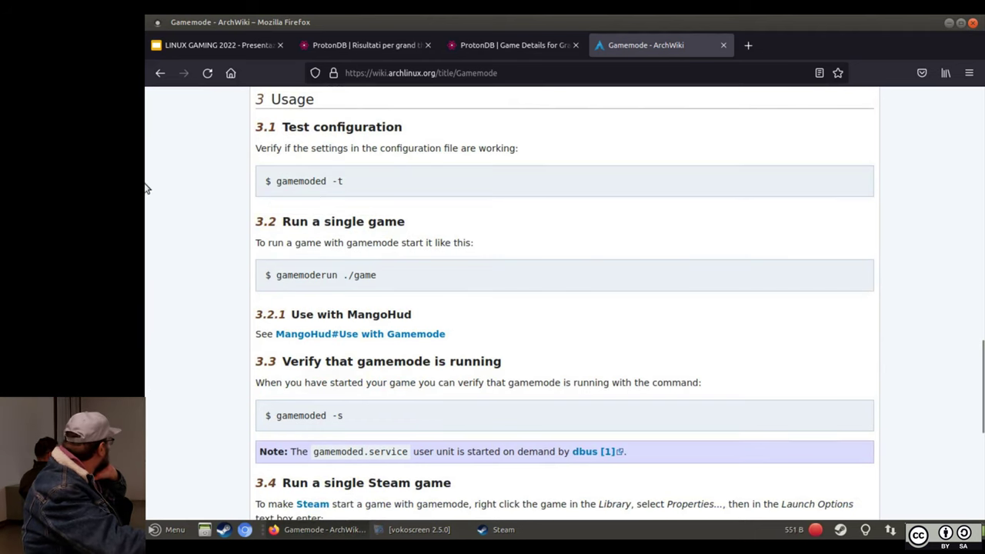
{"action": "scroll", "coordinate": [224, 277], "scroll_direction": "down", "scroll_amount": 3}
{"action": "scroll", "coordinate": [218, 344], "scroll_direction": "up", "scroll_amount": 10}
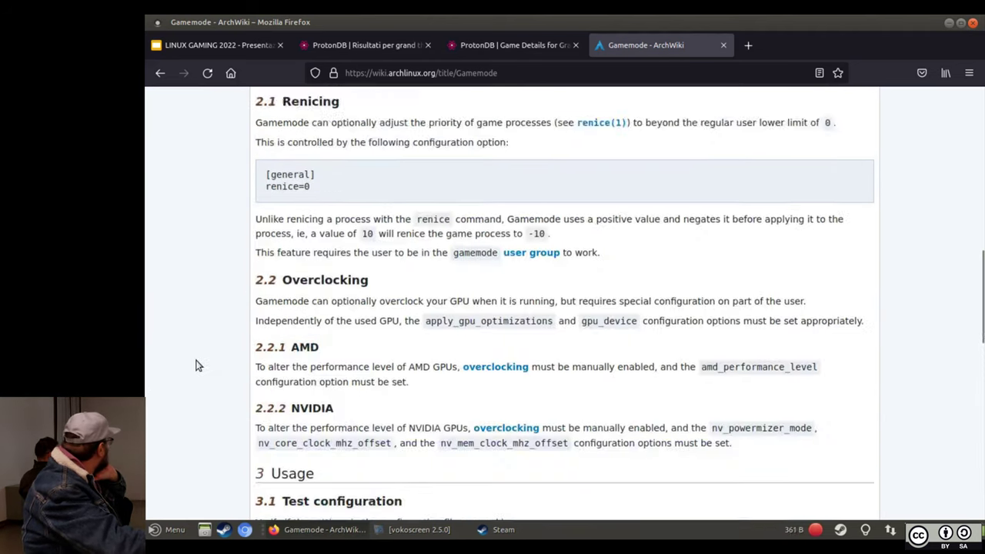
{"action": "scroll", "coordinate": [198, 364], "scroll_direction": "up", "scroll_amount": 5}
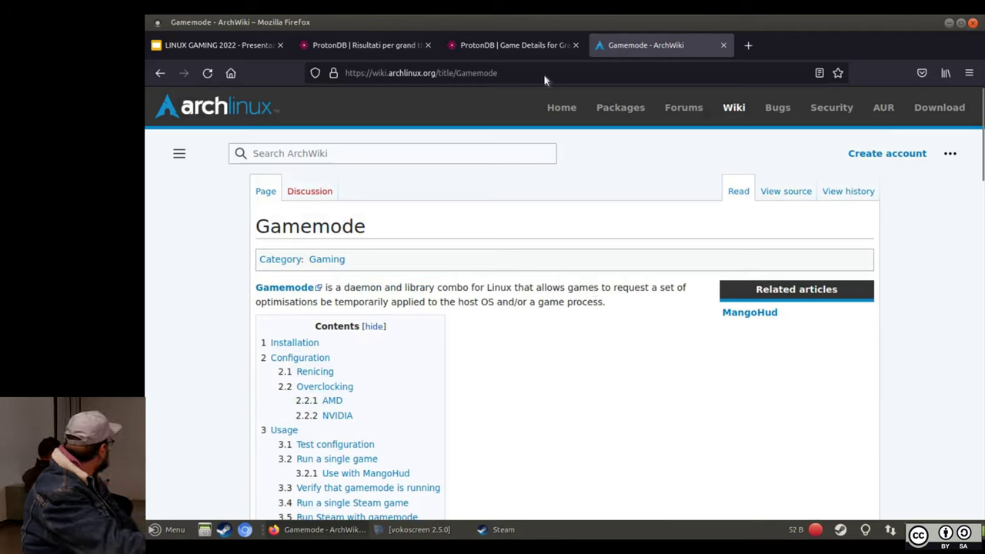
- Compare the distro, kernel, driver and GPU details listed beside the Grand Theft Auto V PC reports on ProtonDB
{"action": "left_click", "coordinate": [507, 51]}
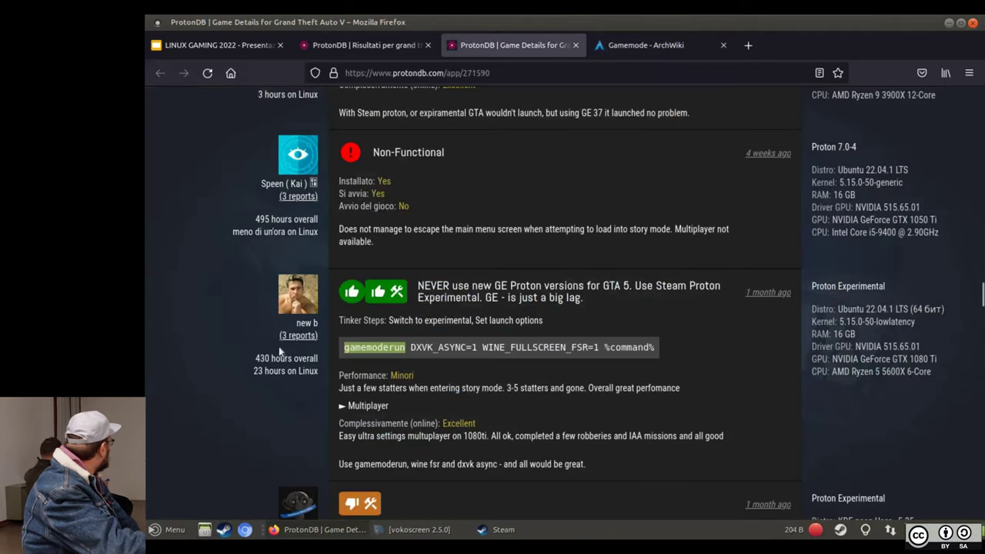
{"action": "scroll", "coordinate": [279, 346], "scroll_direction": "down", "scroll_amount": 3}
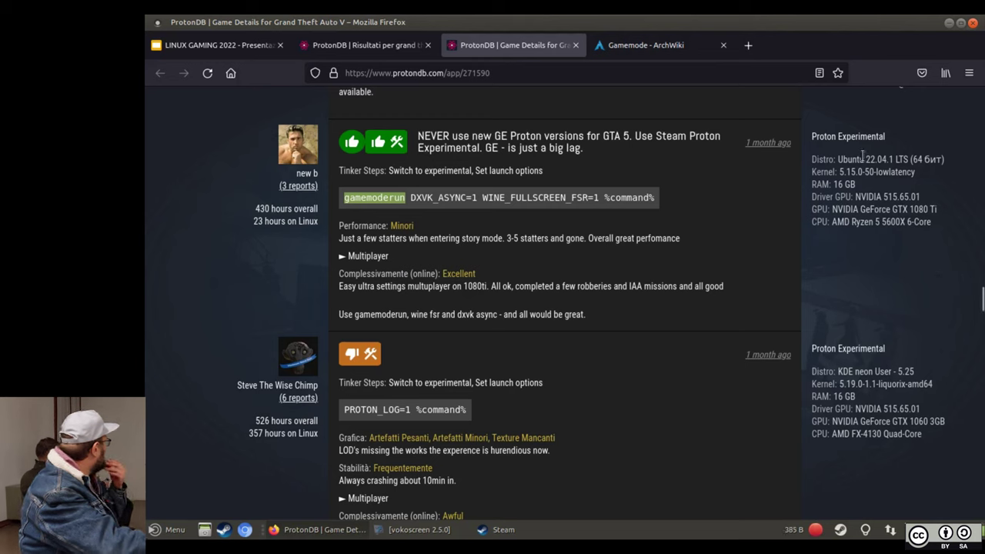
{"action": "left_click_drag", "start_coordinate": [838, 160], "coordinate": [931, 187]}
{"action": "left_click", "coordinate": [886, 196]}
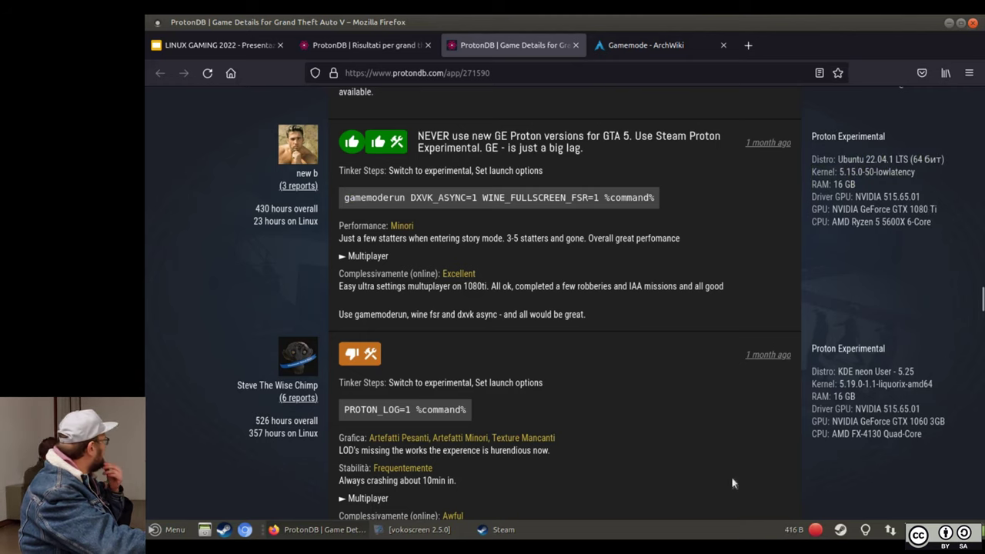
{"action": "scroll", "coordinate": [888, 441], "scroll_direction": "down", "scroll_amount": 2}
{"action": "scroll", "coordinate": [891, 448], "scroll_direction": "down", "scroll_amount": 1}
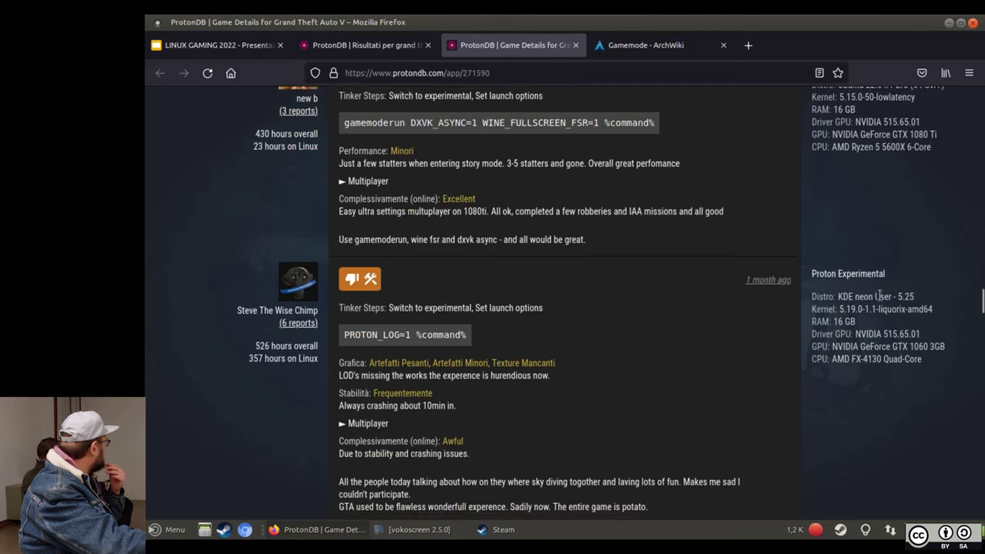
{"action": "triple_click", "coordinate": [876, 334]}
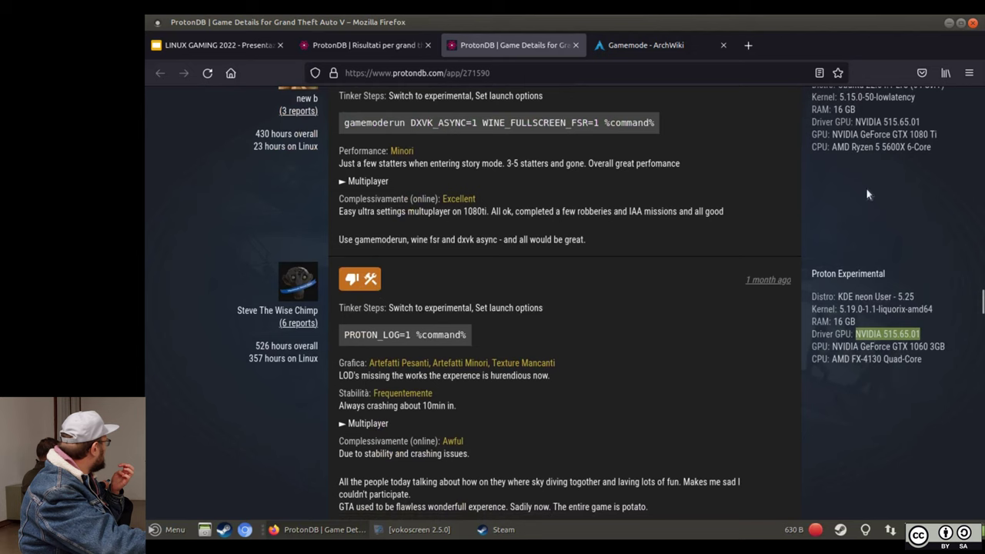
{"action": "left_click", "coordinate": [880, 154]}
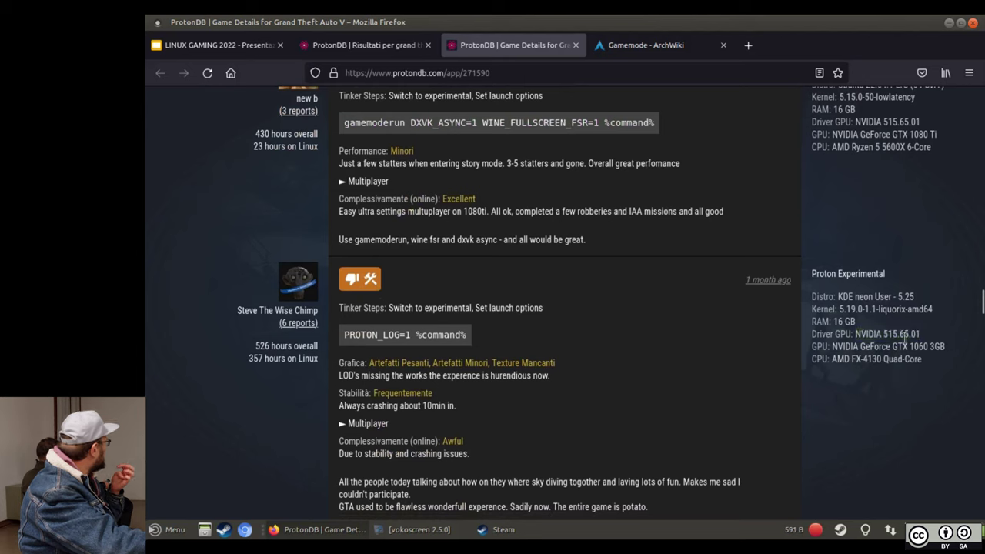
{"action": "triple_click", "coordinate": [880, 134]}
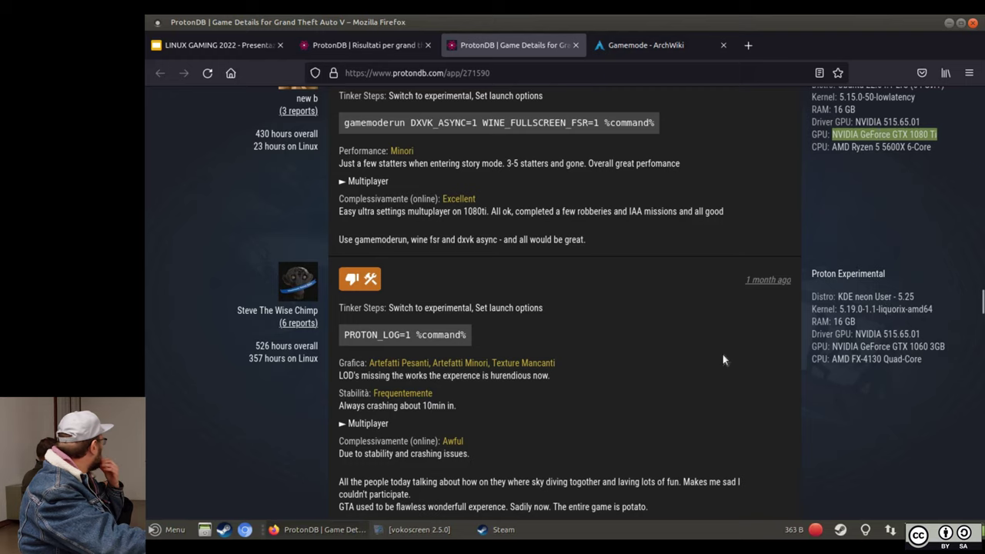
{"action": "scroll", "coordinate": [727, 358], "scroll_direction": "down", "scroll_amount": 5}
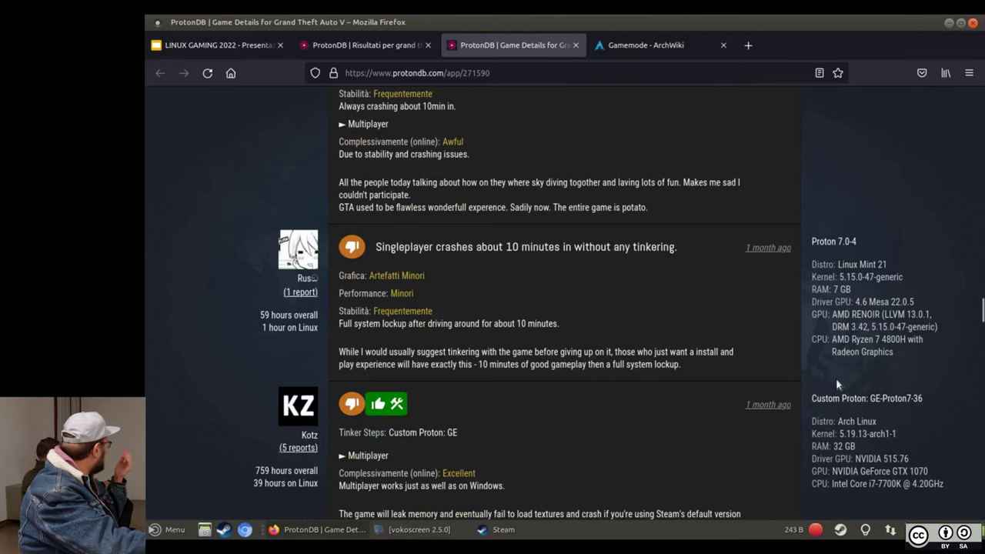
{"action": "scroll", "coordinate": [837, 380], "scroll_direction": "down", "scroll_amount": 2}
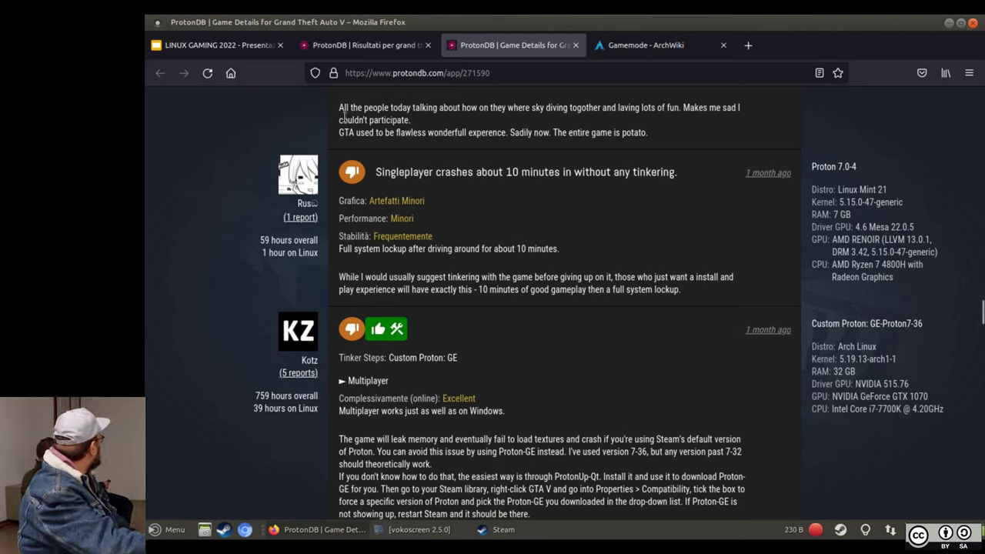
- Switch to Steam and open the library page of The Witcher 2: Assassins of Kings
{"action": "left_click", "coordinate": [246, 48]}
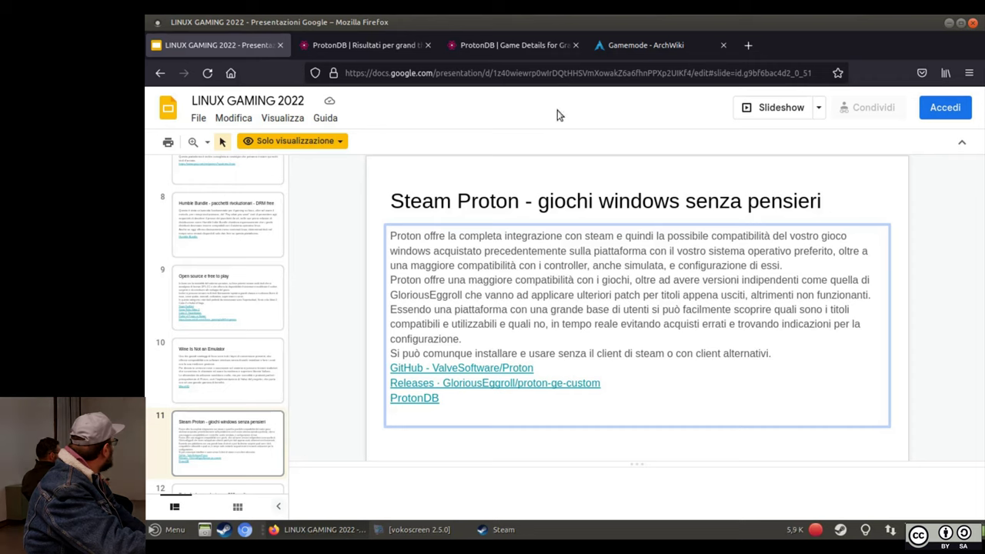
{"action": "left_click", "coordinate": [664, 43]}
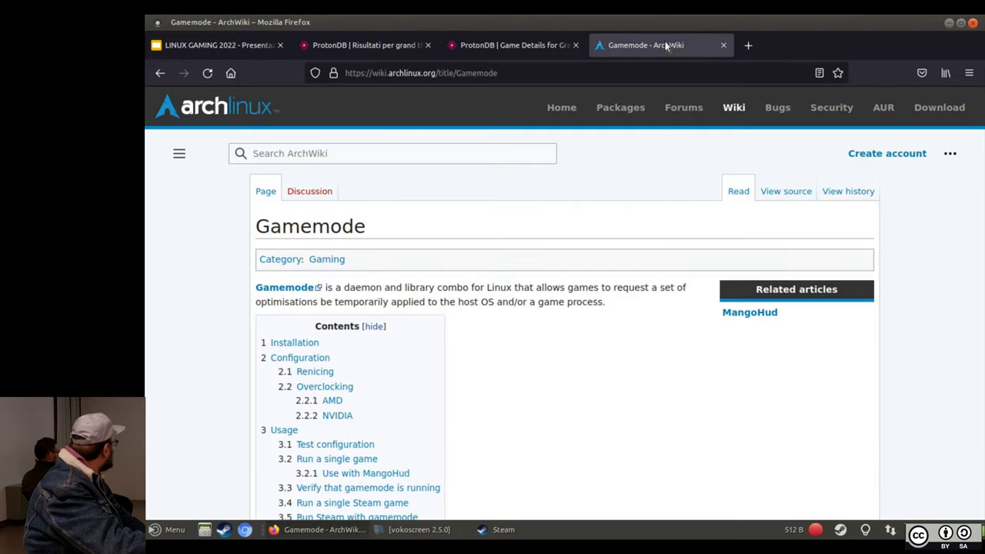
{"action": "left_click", "coordinate": [564, 538]}
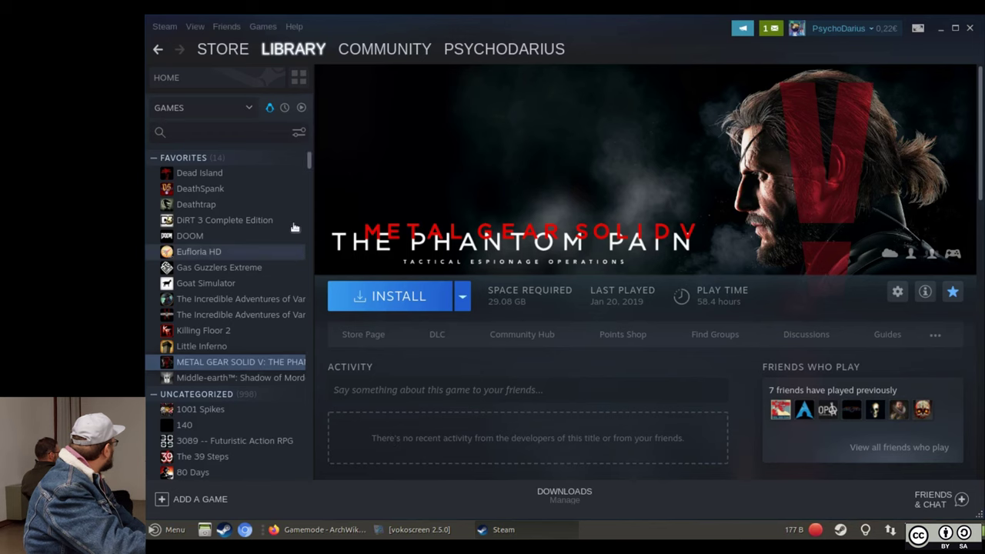
{"action": "left_click_drag", "start_coordinate": [312, 164], "coordinate": [307, 473]}
{"action": "scroll", "coordinate": [230, 385], "scroll_direction": "up", "scroll_amount": 3}
{"action": "scroll", "coordinate": [228, 393], "scroll_direction": "up", "scroll_amount": 2}
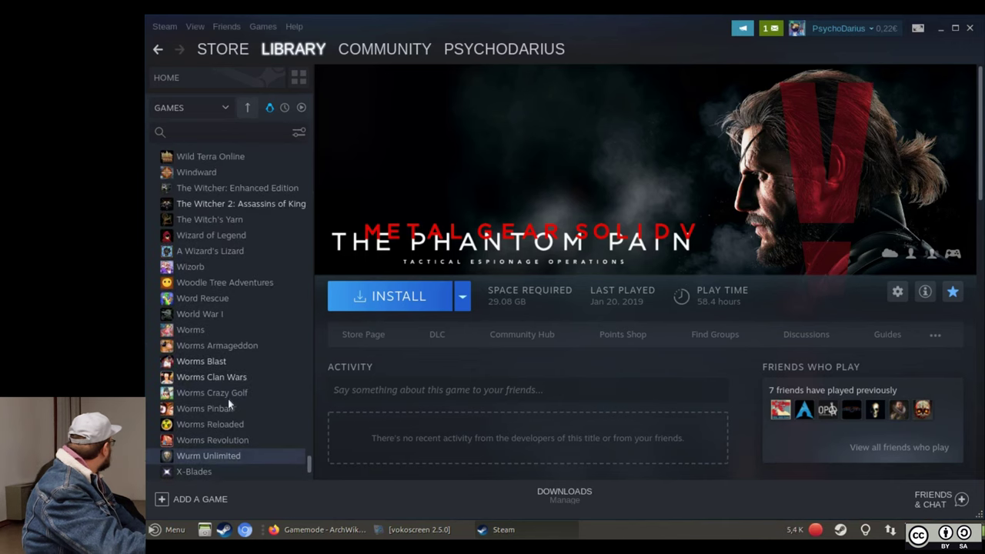
{"action": "left_click", "coordinate": [237, 264]}
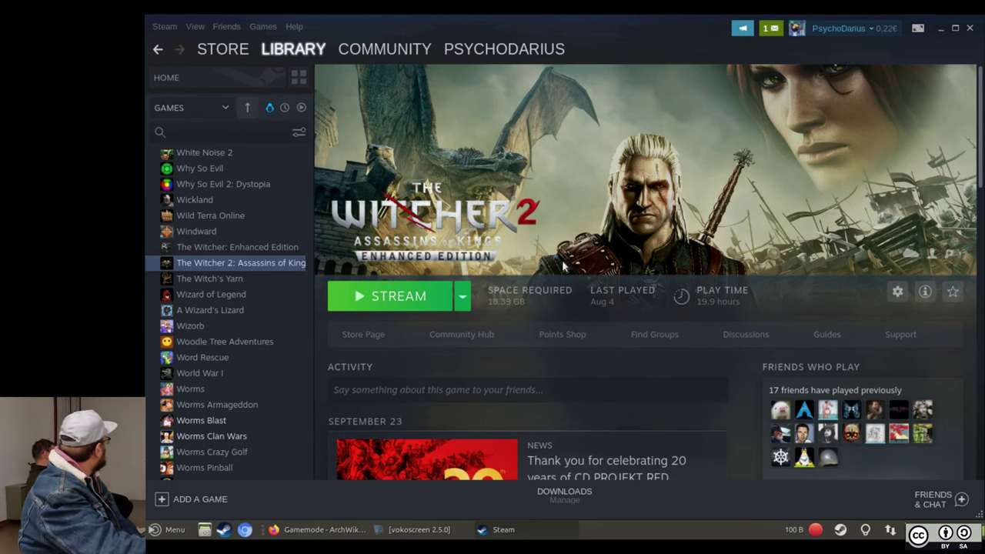
- Start Steam's Big Picture Mode and browse through the Store, Library and Community tiles on its home screen
{"action": "mouse_move", "coordinate": [329, 85]}
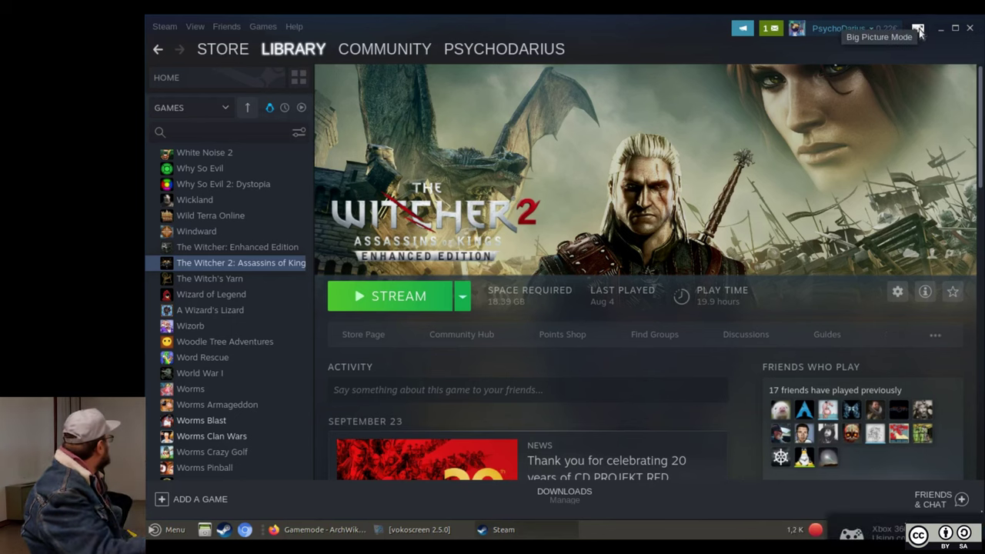
{"action": "key", "text": "alt+F4"}
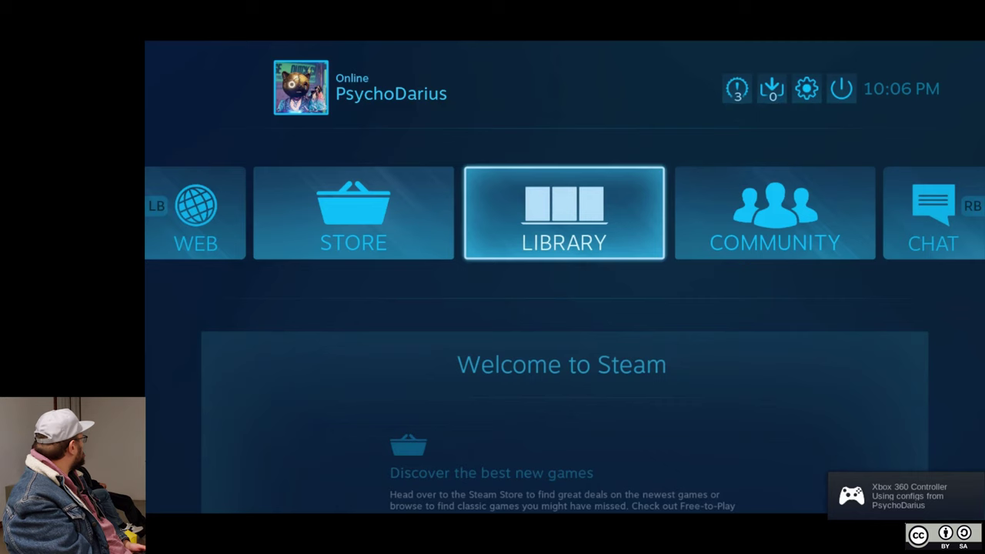
{"action": "key", "text": "Right"}
{"action": "key", "text": "Left"}
{"action": "key", "text": "Left"}
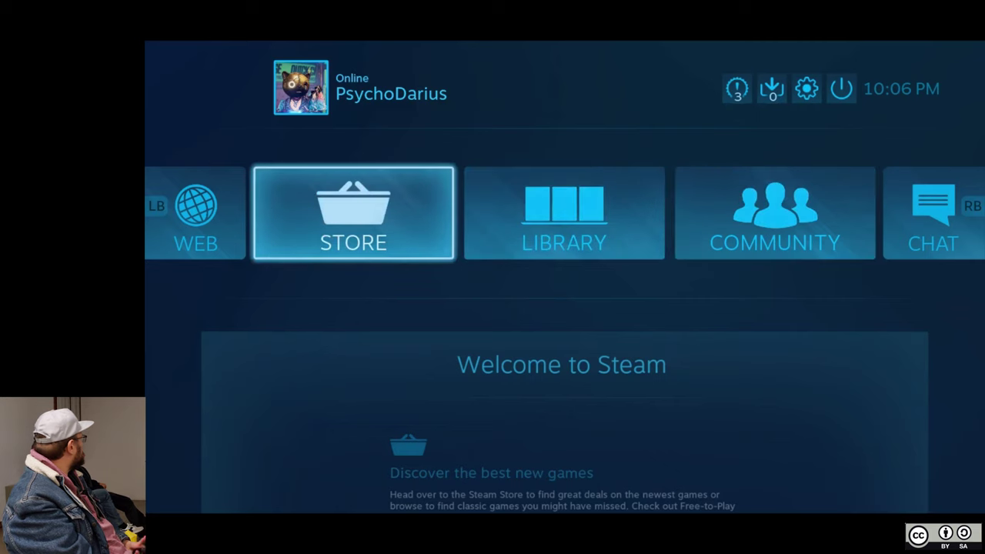
{"action": "key", "text": "Right"}
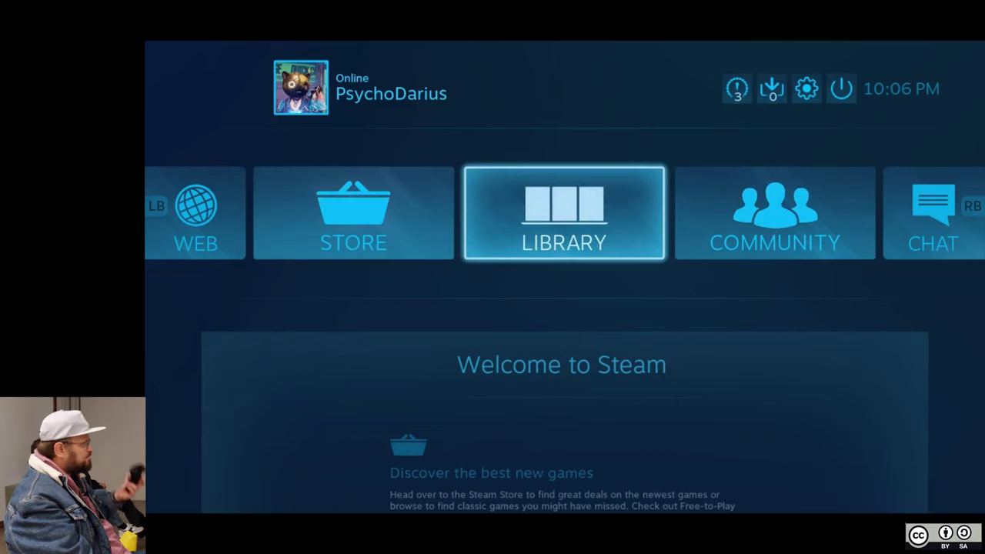
{"action": "key", "text": "Right"}
{"action": "key", "text": "Left"}
{"action": "key", "text": "Left"}
{"action": "key", "text": "Left"}
{"action": "key", "text": "Right"}
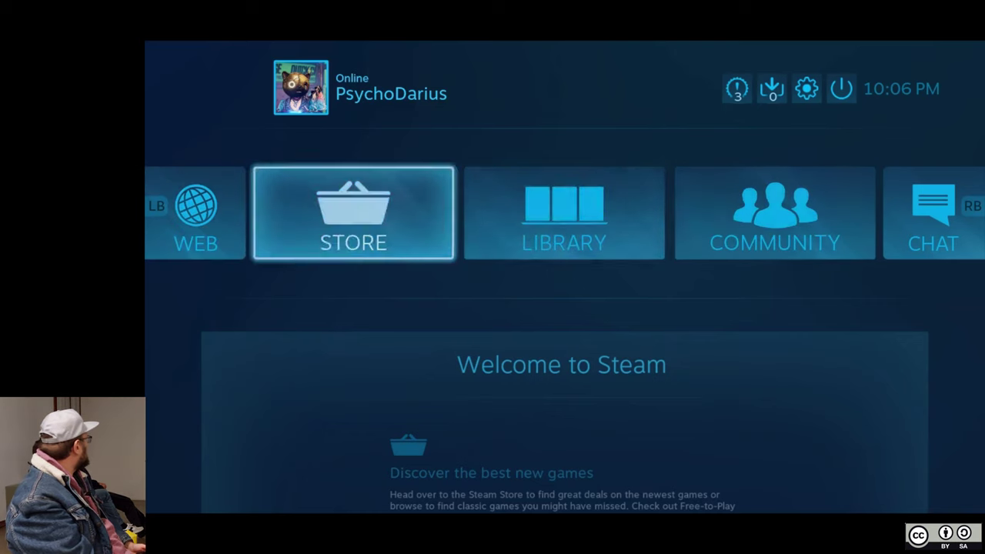
{"action": "key", "text": "Right"}
{"action": "key", "text": "Left"}
{"action": "key", "text": "Right"}
{"action": "key", "text": "Right"}
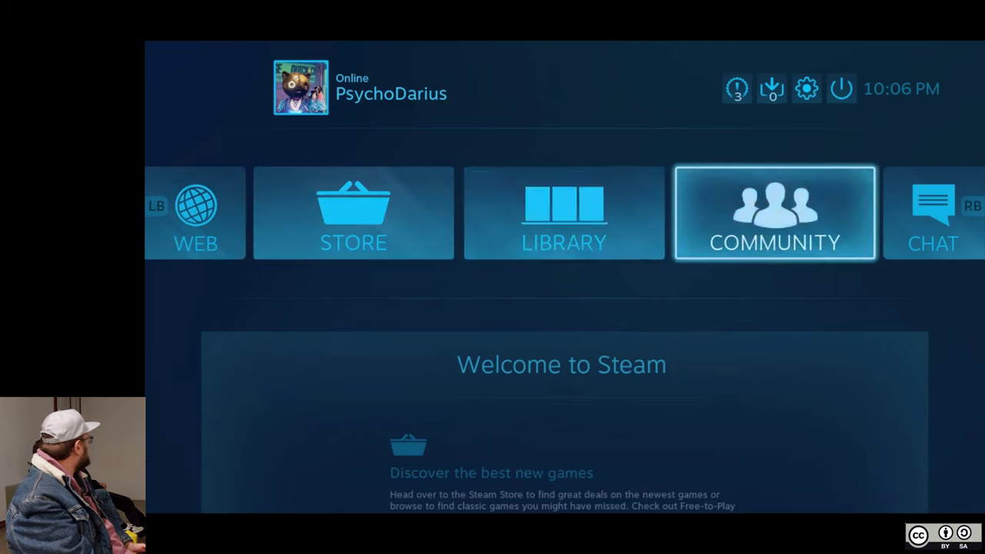
- Open the Big Picture settings and enter Controller Settings
{"action": "key", "text": "Up"}
{"action": "key", "text": "Left"}
{"action": "key", "text": "Return"}
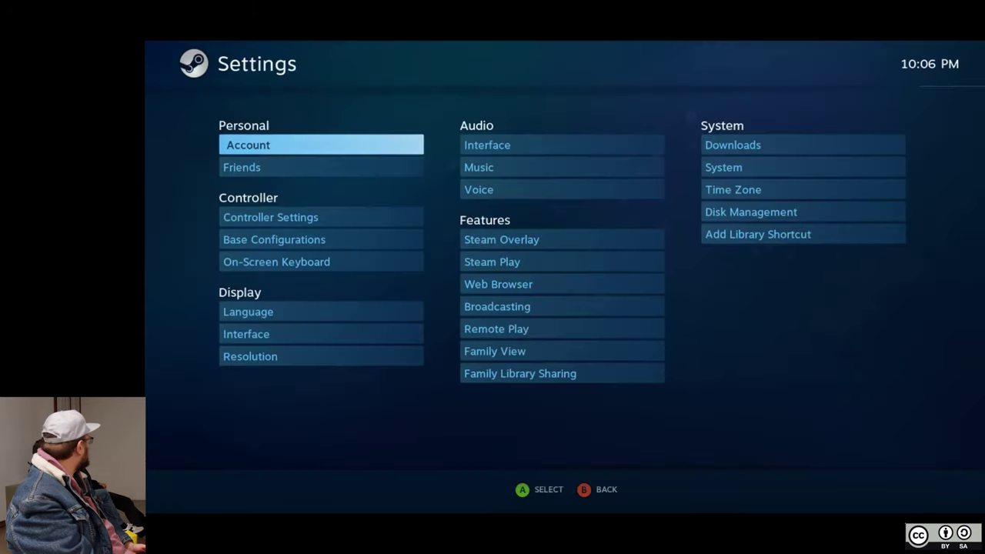
{"action": "key", "text": "Down"}
{"action": "key", "text": "Down"}
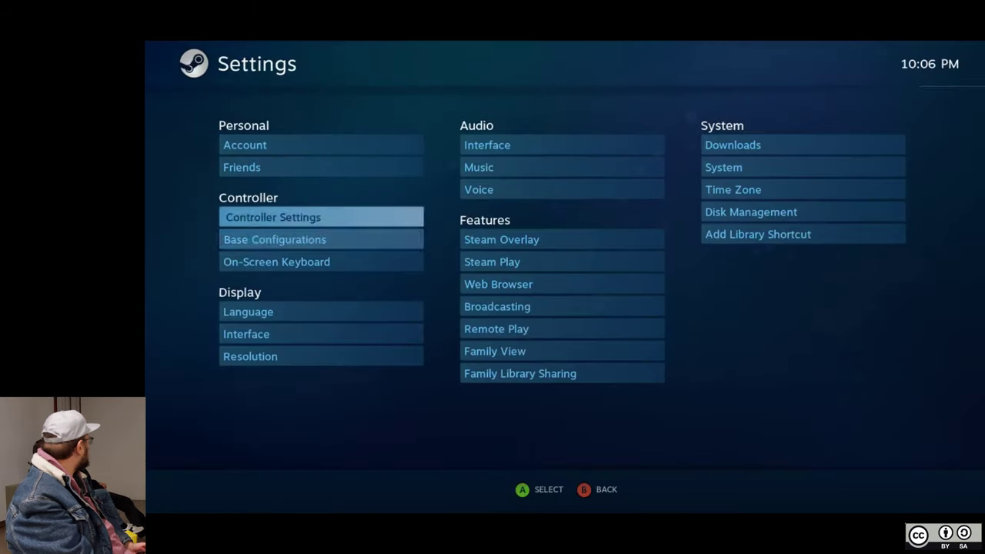
{"action": "key", "text": "Return"}
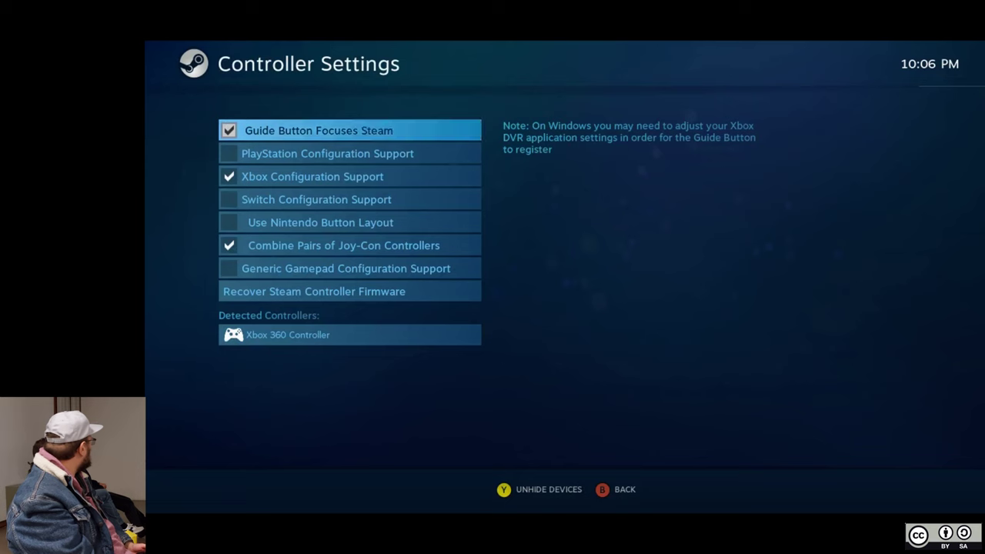
- Examine the controller configuration support options down to the detected Xbox 360 Controller
{"action": "key", "text": "Down"}
{"action": "key", "text": "Down"}
{"action": "key", "text": "Down"}
{"action": "key", "text": "Down"}
{"action": "key", "text": "Down"}
{"action": "key", "text": "Down"}
{"action": "key", "text": "Down"}
{"action": "key", "text": "Down"}
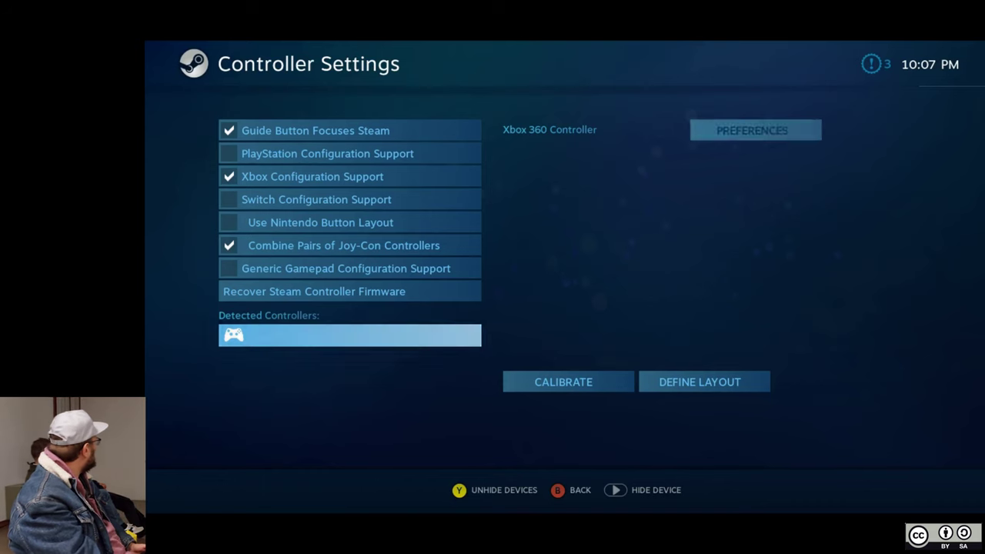
- Open the detected controller's preferences and submit the name Xbox 360 Controller
{"action": "key", "text": "Return"}
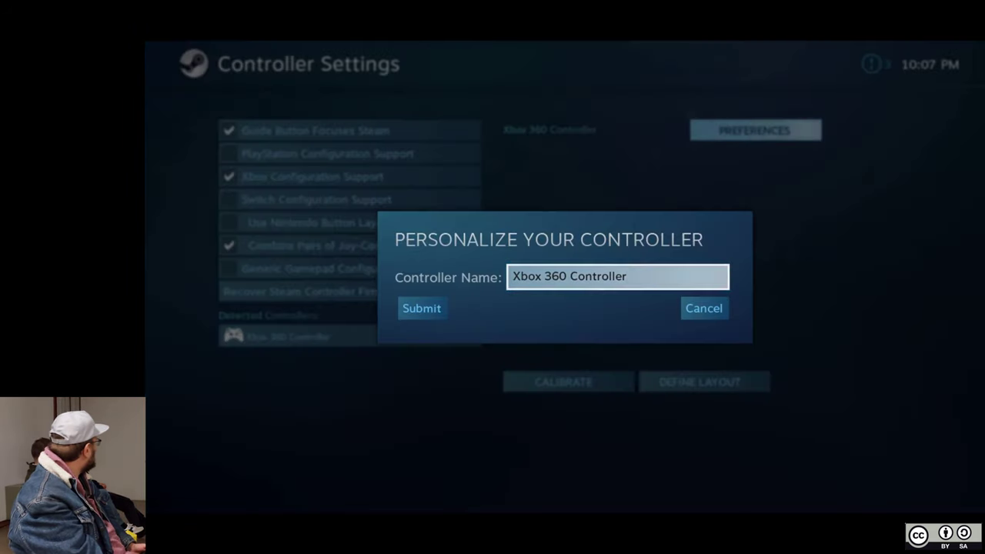
{"action": "key", "text": "Down"}
{"action": "key", "text": "Left"}
{"action": "key", "text": "Return"}
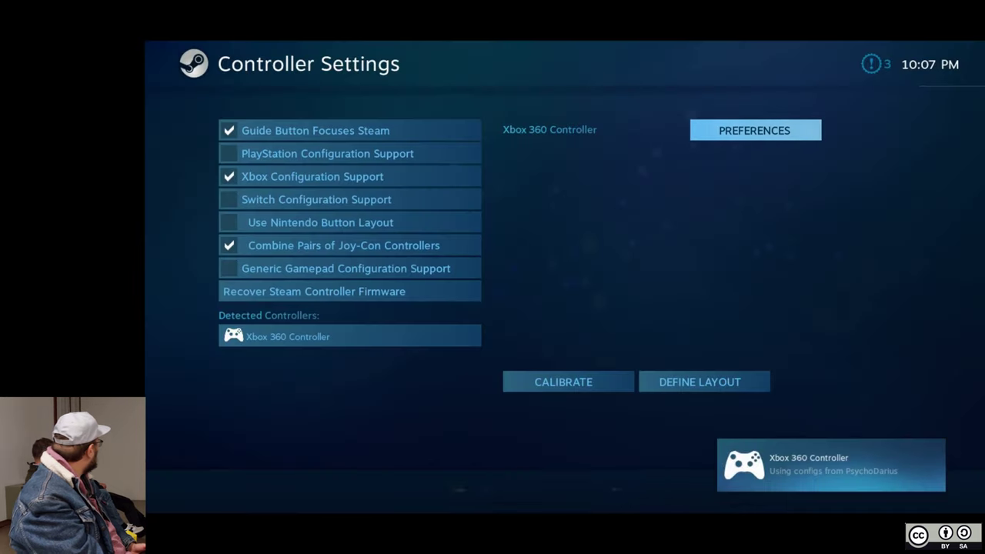
- Open the Xbox 360 Controller's layout definition, examine the command-to-button assignments through Right Trigger, and leave without saving
{"action": "key", "text": "Down"}
{"action": "key", "text": "Left"}
{"action": "key", "text": "Right"}
{"action": "key", "text": "Return"}
{"action": "key", "text": "Down"}
{"action": "key", "text": "Down"}
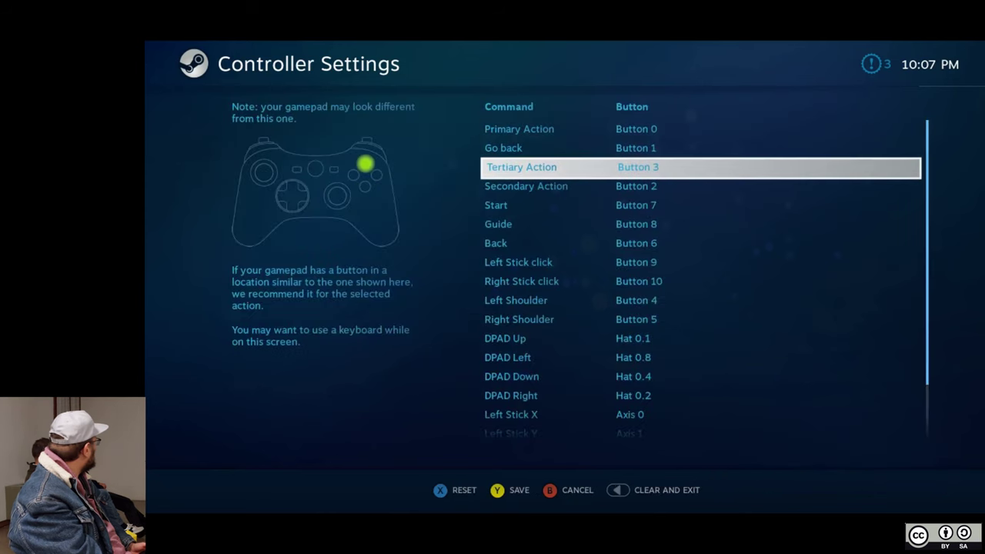
{"action": "key", "text": "Down"}
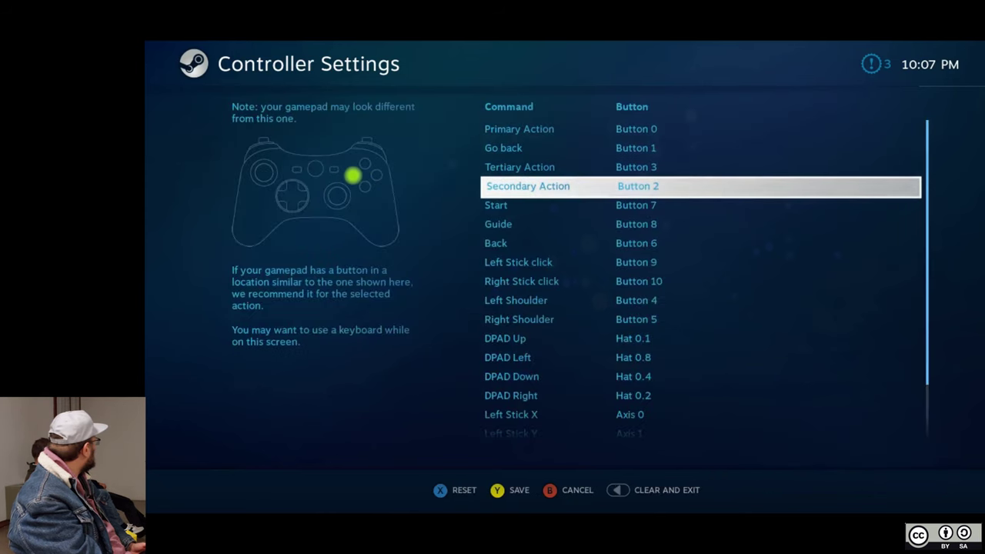
{"action": "key", "text": "Down"}
{"action": "key", "text": "Down"}
{"action": "key", "text": "Down"}
{"action": "key", "text": "Down"}
{"action": "key", "text": "Down"}
{"action": "key", "text": "Down"}
{"action": "key", "text": "Down"}
{"action": "key", "text": "Down"}
{"action": "key", "text": "Down"}
{"action": "key", "text": "Down"}
{"action": "key", "text": "Down"}
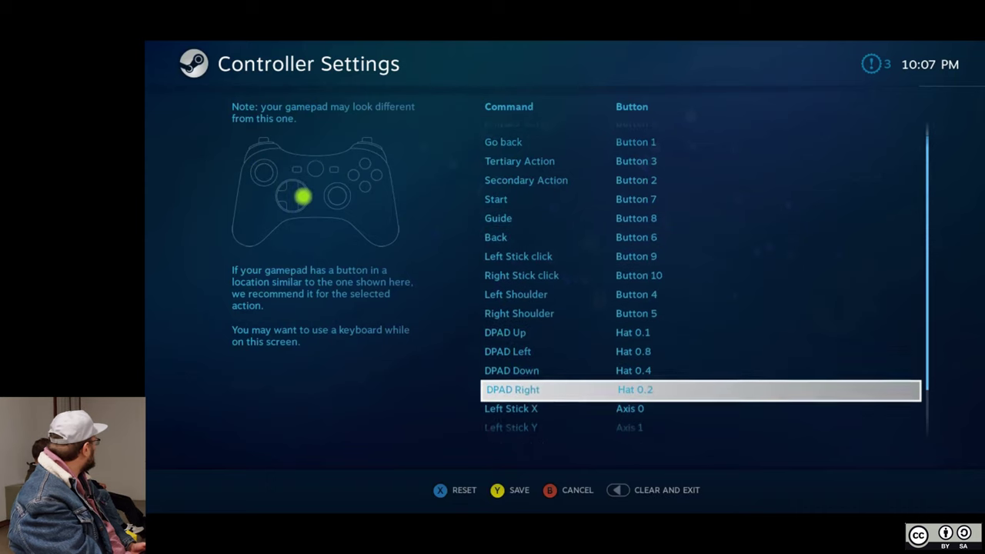
{"action": "key", "text": "Down"}
{"action": "key", "text": "Down"}
{"action": "key", "text": "Down"}
{"action": "key", "text": "Down"}
{"action": "key", "text": "Down"}
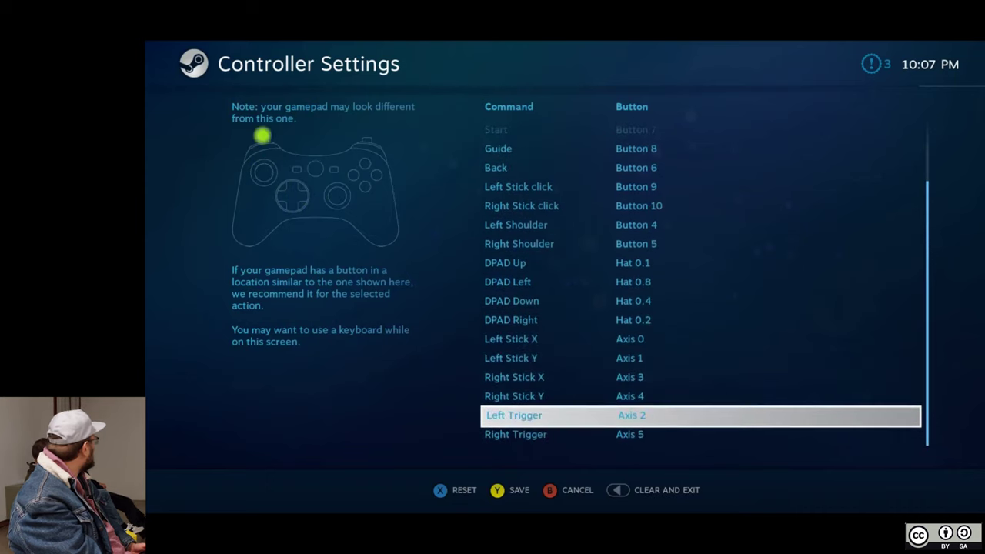
{"action": "key", "text": "Down"}
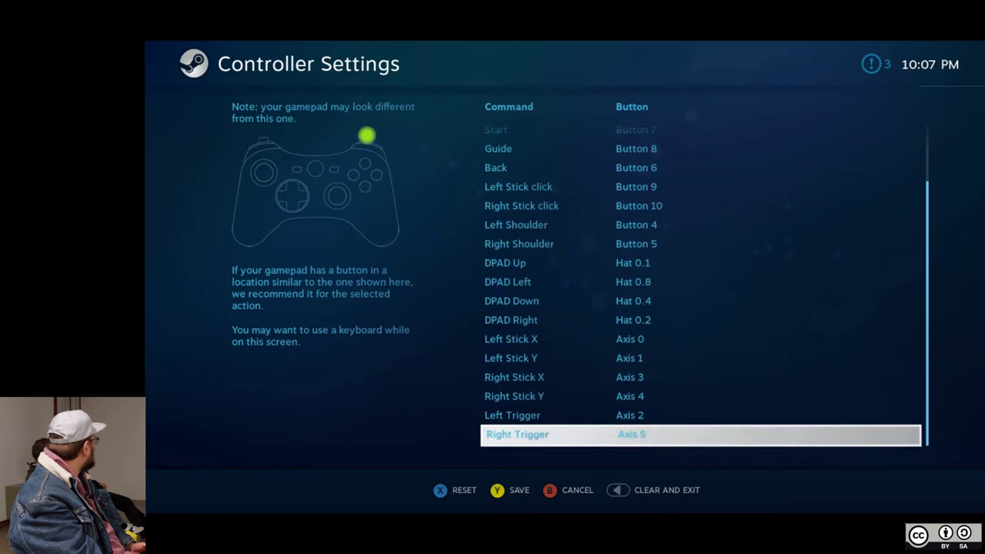
{"action": "key", "text": "Up"}
{"action": "key", "text": "Up"}
{"action": "key", "text": "Up"}
{"action": "key", "text": "Up"}
{"action": "key", "text": "Up"}
{"action": "key", "text": "Up"}
{"action": "key", "text": "Up"}
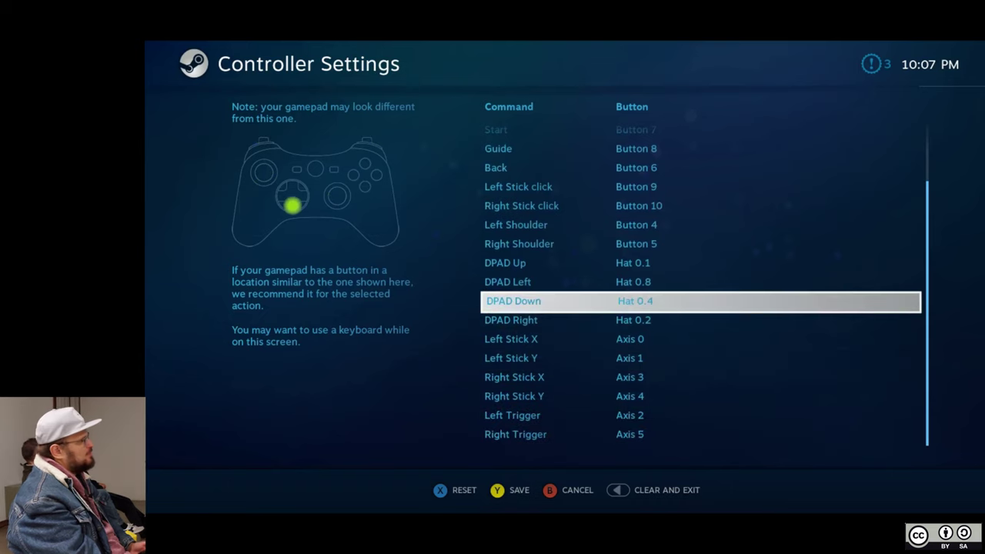
{"action": "key", "text": "Up"}
{"action": "key", "text": "Up"}
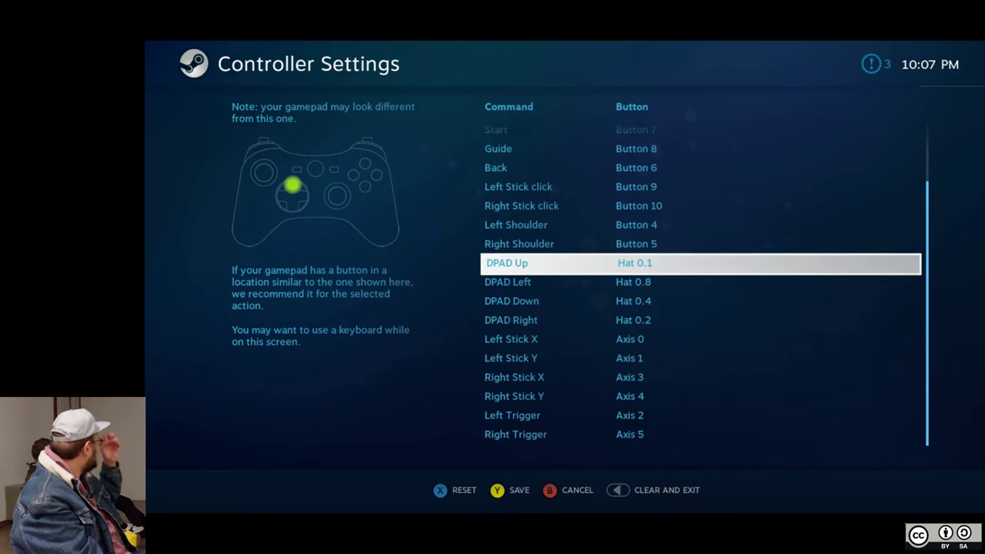
{"action": "key", "text": "Escape"}
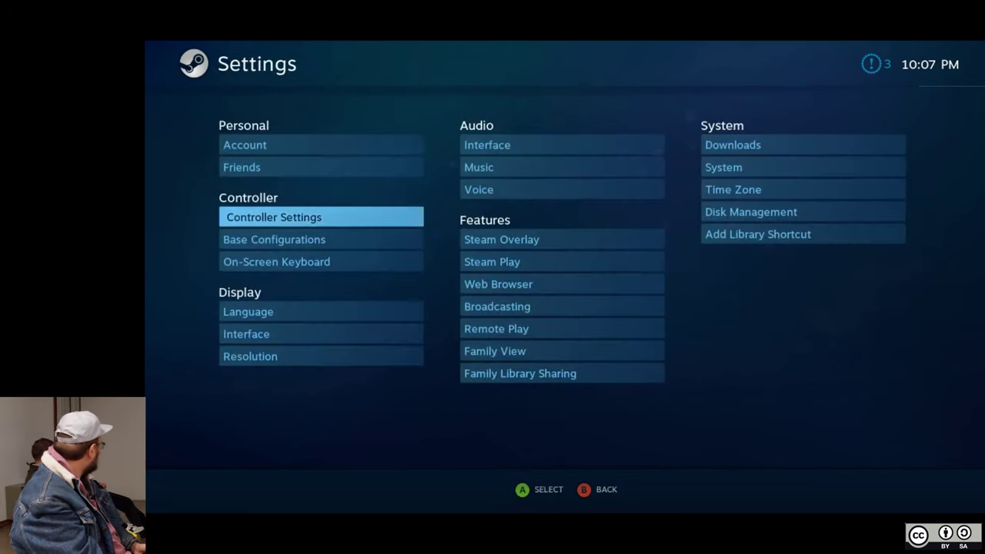
- Reopen Controller Settings, examine the PlayStation, Xbox, Switch, Nintendo layout, Joy-Con and generic gamepad options, and leave the Big Picture settings
{"action": "key", "text": "Return"}
{"action": "key", "text": "Down"}
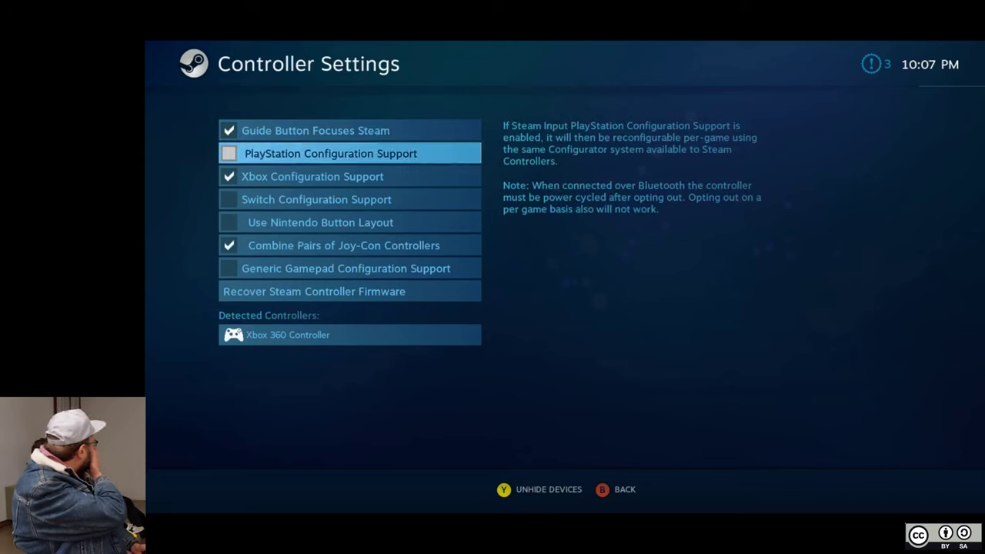
{"action": "key", "text": "Down"}
{"action": "key", "text": "Up"}
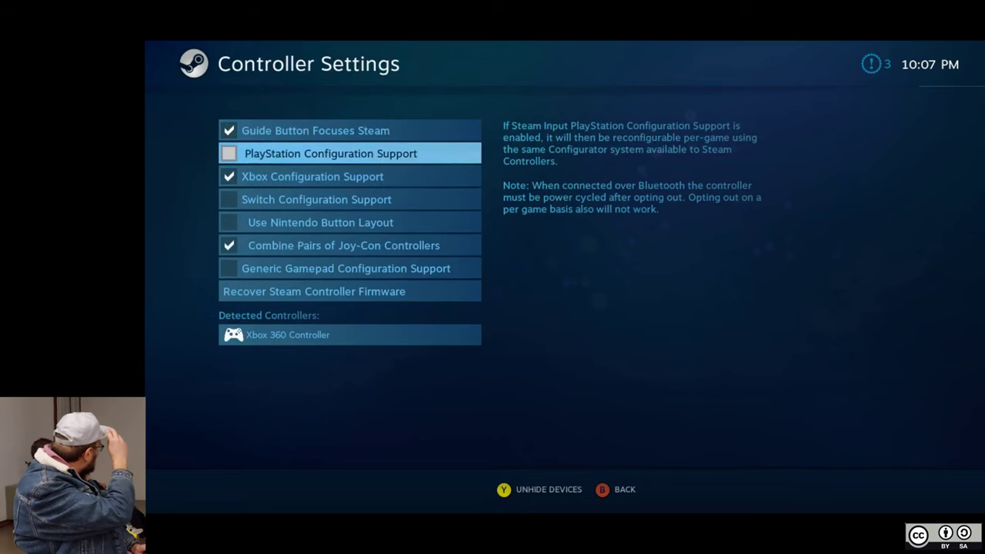
{"action": "key", "text": "Down"}
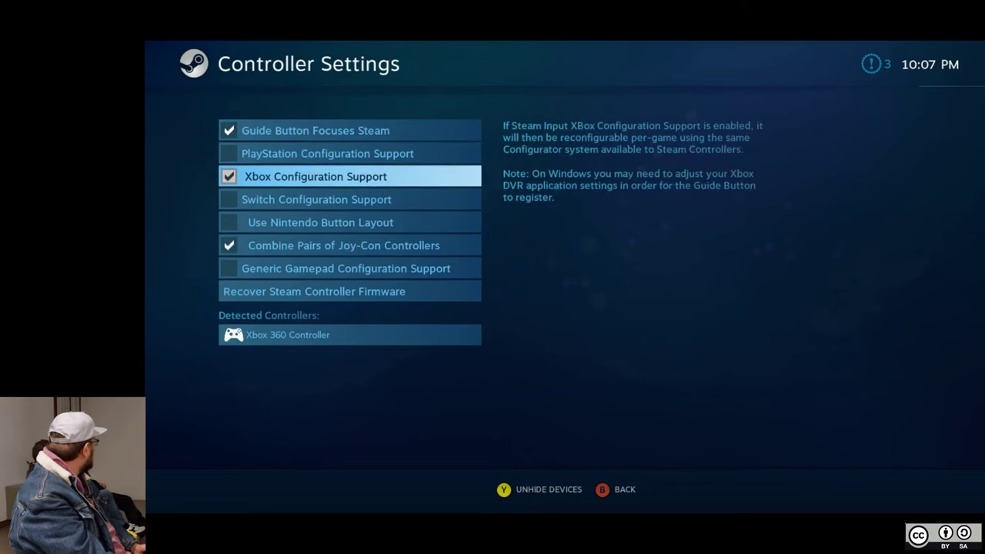
{"action": "key", "text": "Down"}
{"action": "key", "text": "Down"}
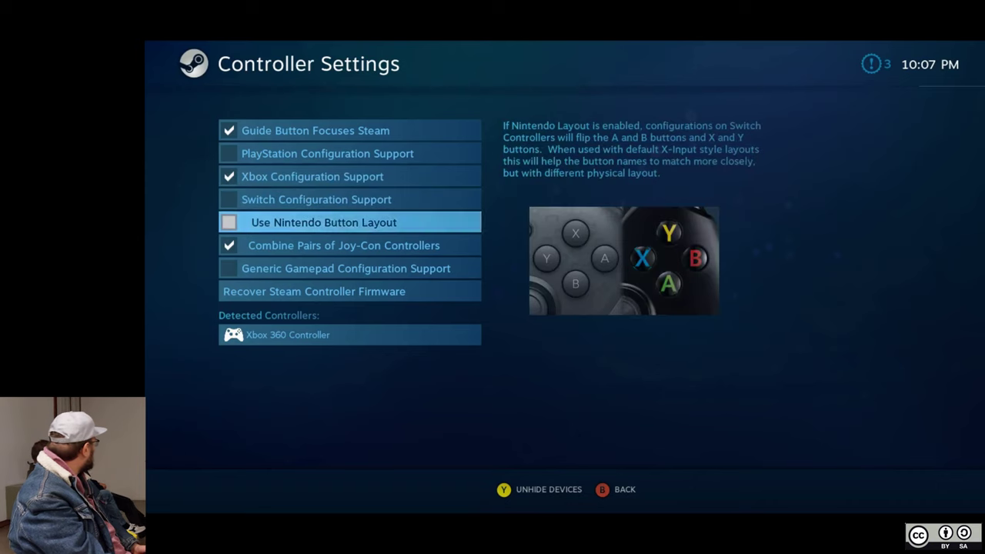
{"action": "key", "text": "Down"}
{"action": "key", "text": "Down"}
{"action": "key", "text": "Up"}
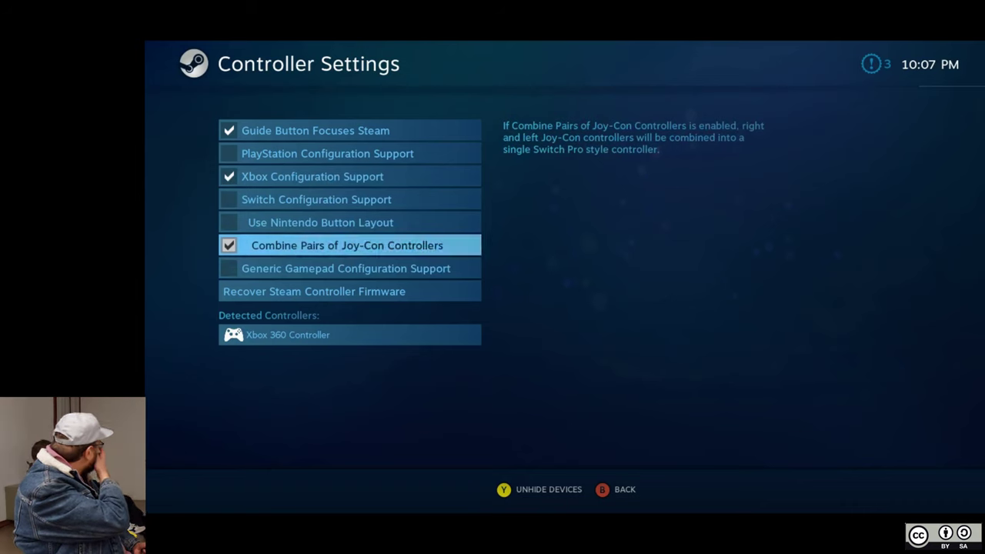
{"action": "key", "text": "Down"}
{"action": "key", "text": "Up"}
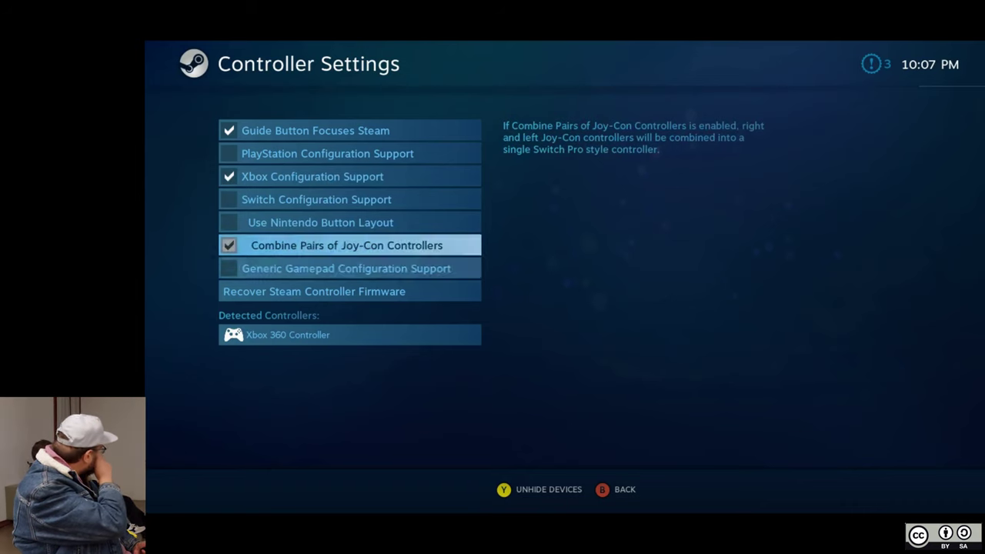
{"action": "key", "text": "Up"}
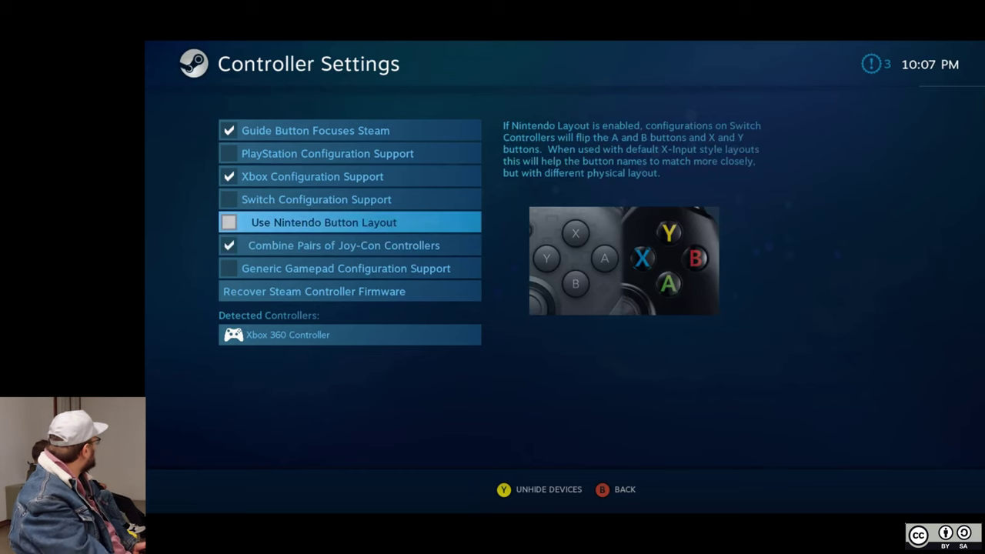
{"action": "key", "text": "Up"}
{"action": "key", "text": "Up"}
{"action": "key", "text": "Up"}
{"action": "key", "text": "Up"}
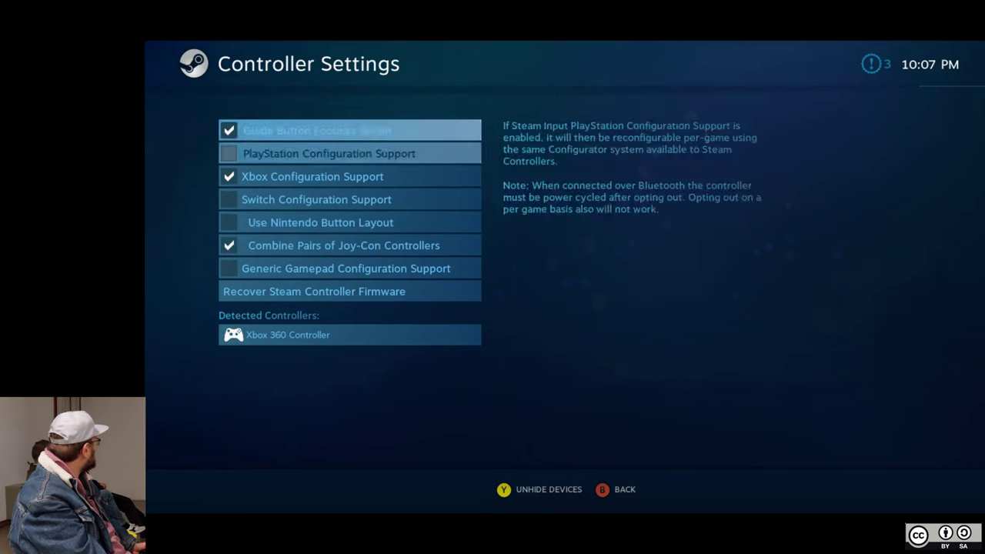
{"action": "key", "text": "Escape"}
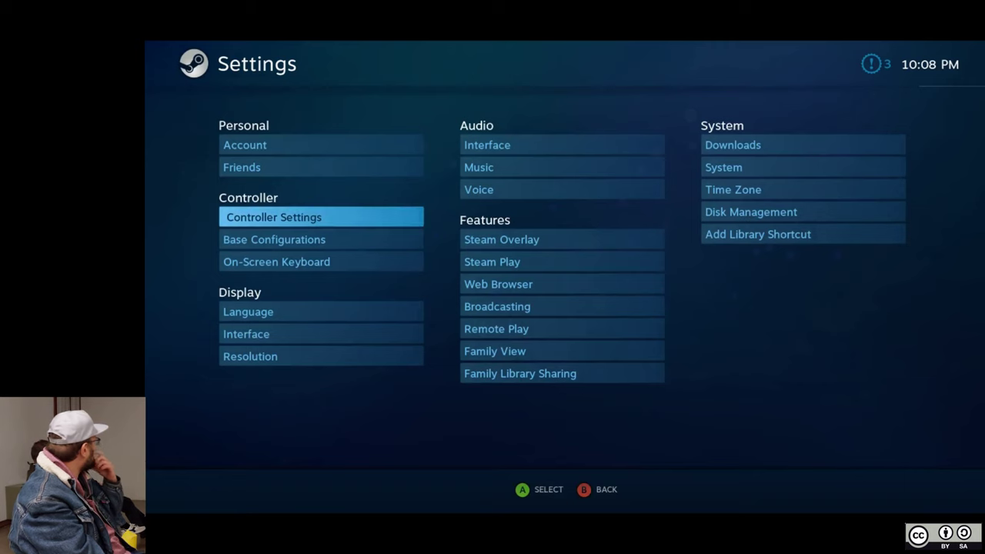
{"action": "key", "text": "Escape"}
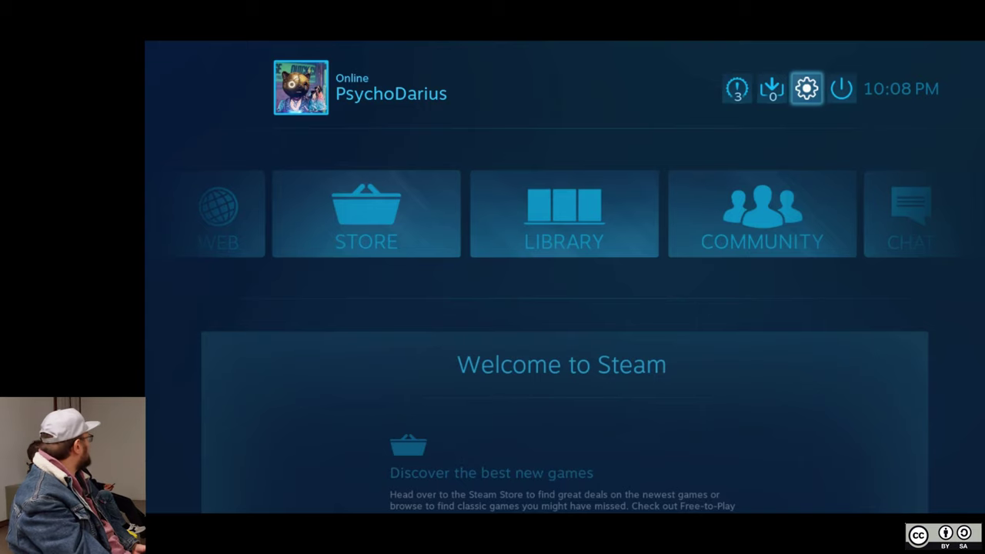
- Open the Big Picture Library and look through its categories down to the library search entry
{"action": "key", "text": "Down"}
{"action": "key", "text": "Left"}
{"action": "key", "text": "Right"}
{"action": "key", "text": "Return"}
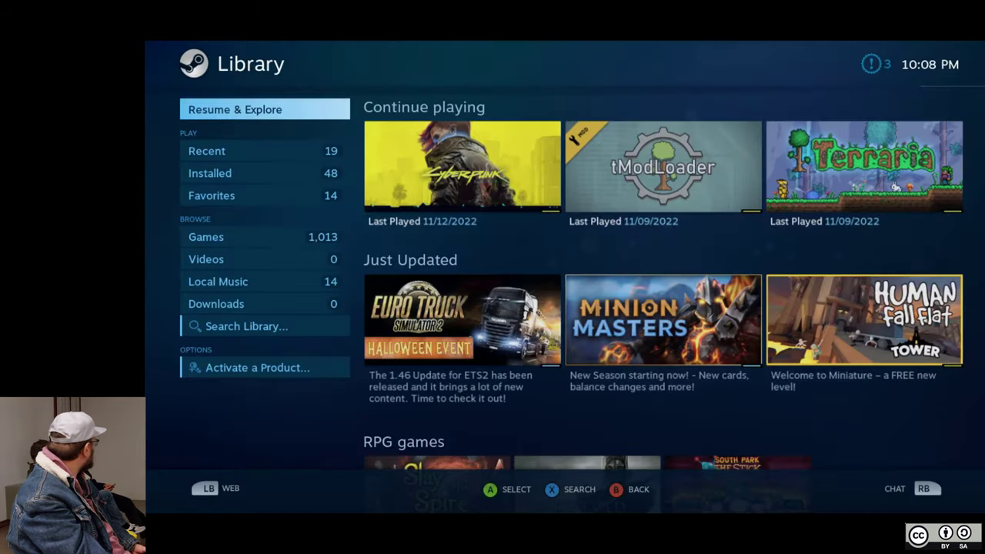
{"action": "key", "text": "Down"}
{"action": "key", "text": "Down"}
{"action": "key", "text": "Down"}
{"action": "key", "text": "Down"}
{"action": "key", "text": "Down"}
{"action": "key", "text": "Down"}
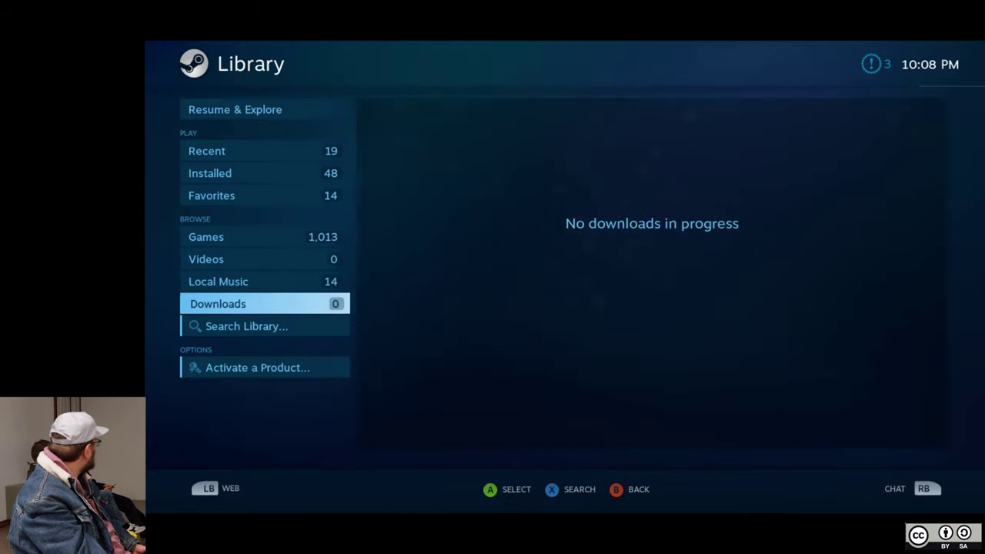
{"action": "key", "text": "Down"}
{"action": "key", "text": "Down"}
{"action": "key", "text": "Up"}
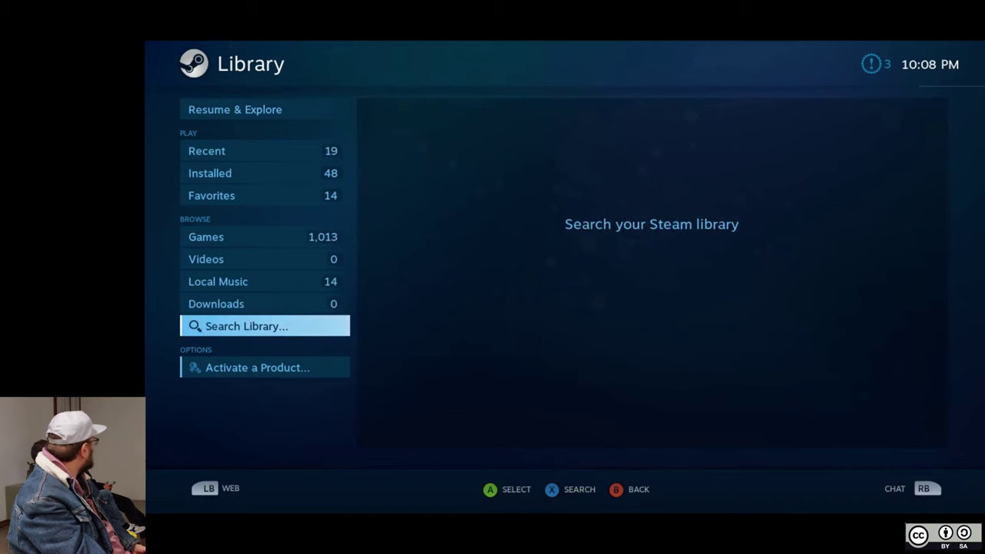
- Leave the Library and exit Big Picture Mode to the desktop Steam client
{"action": "key", "text": "Escape"}
{"action": "key", "text": "Right"}
{"action": "key", "text": "Up"}
{"action": "key", "text": "Return"}
{"action": "key", "text": "Down"}
{"action": "key", "text": "Return"}
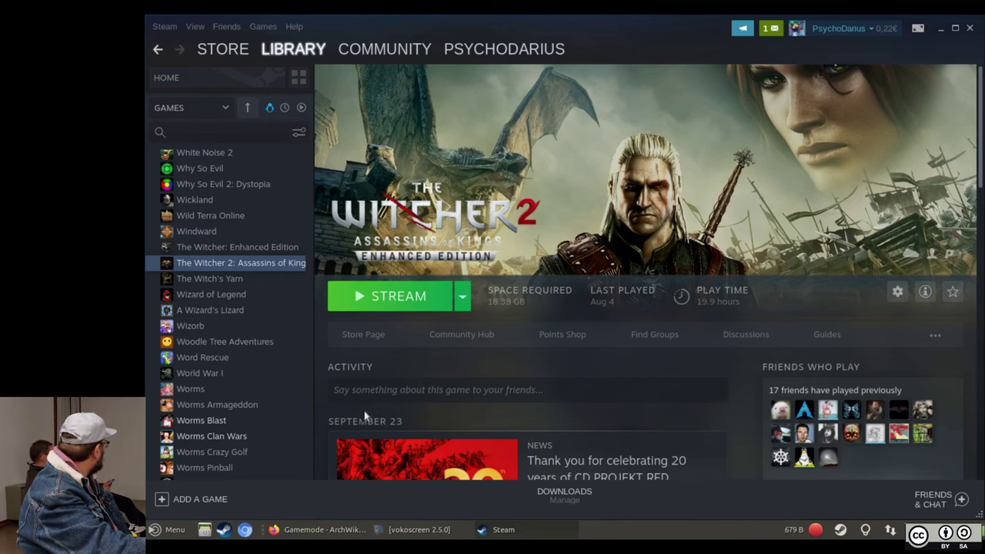
- Add SuperTuxKart to the Steam library as a non-Steam game from the list of installed programs
{"action": "left_click", "coordinate": [204, 501]}
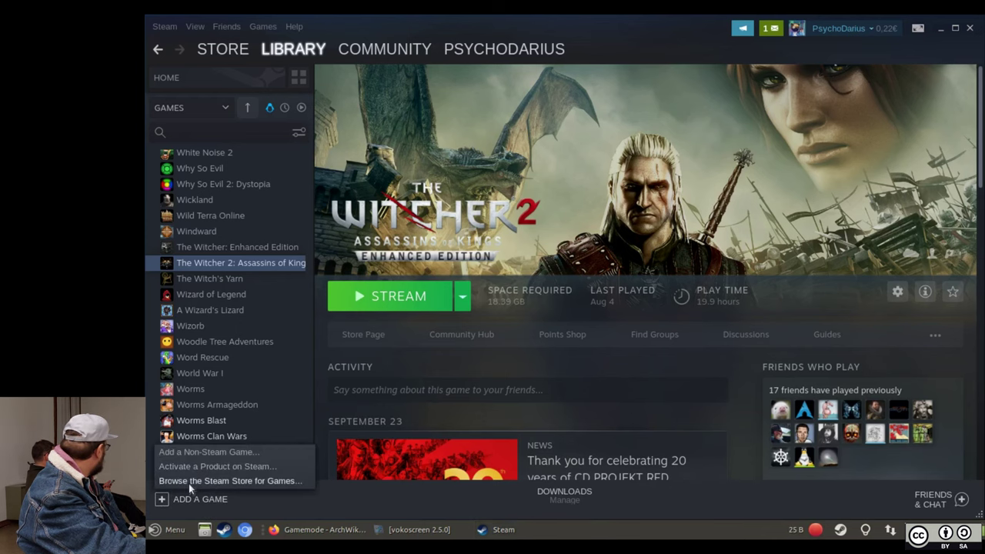
{"action": "left_click", "coordinate": [210, 453]}
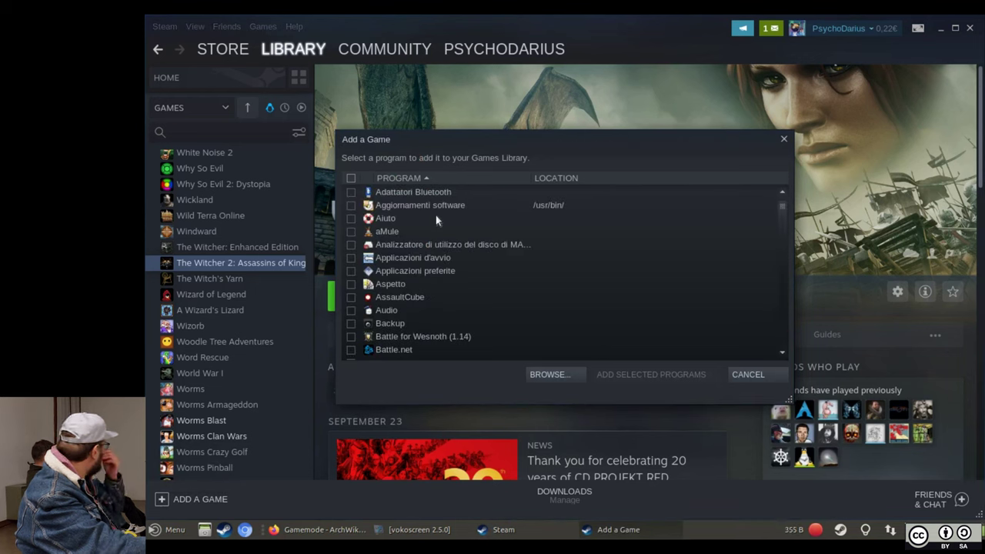
{"action": "scroll", "coordinate": [408, 262], "scroll_direction": "down", "scroll_amount": 3}
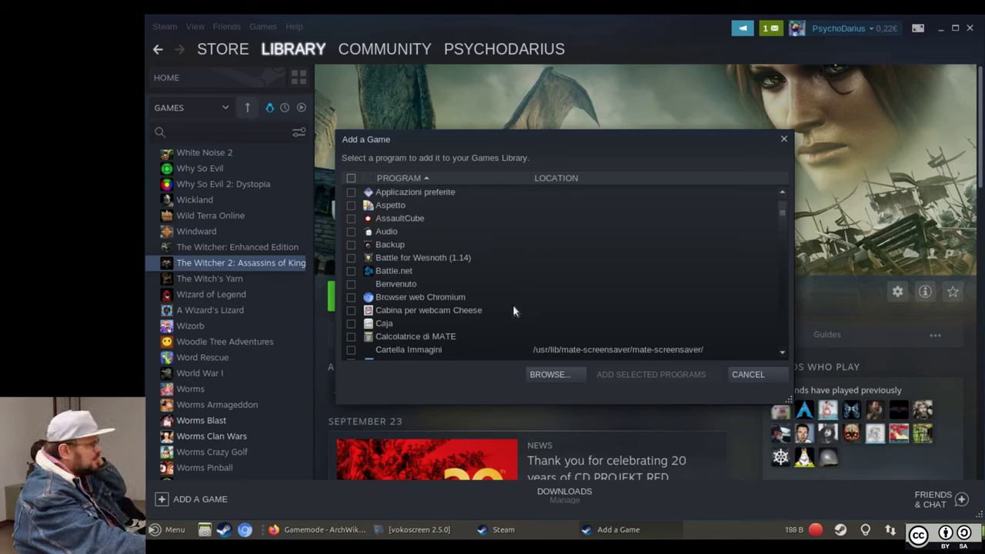
{"action": "scroll", "coordinate": [465, 302], "scroll_direction": "down", "scroll_amount": 1}
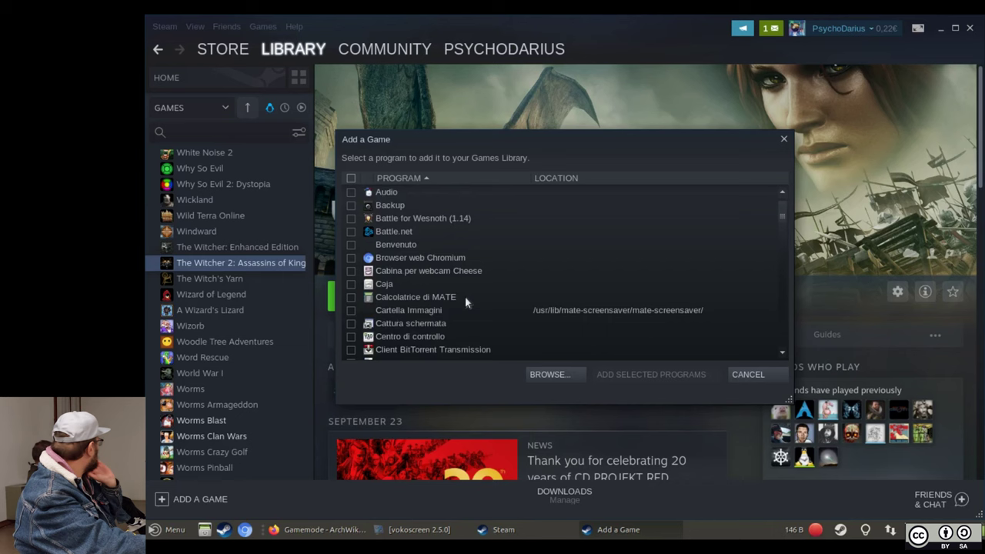
{"action": "scroll", "coordinate": [400, 270], "scroll_direction": "down", "scroll_amount": 3}
{"action": "scroll", "coordinate": [400, 285], "scroll_direction": "down", "scroll_amount": 15}
{"action": "scroll", "coordinate": [396, 277], "scroll_direction": "down", "scroll_amount": 1}
{"action": "scroll", "coordinate": [378, 221], "scroll_direction": "down", "scroll_amount": 1}
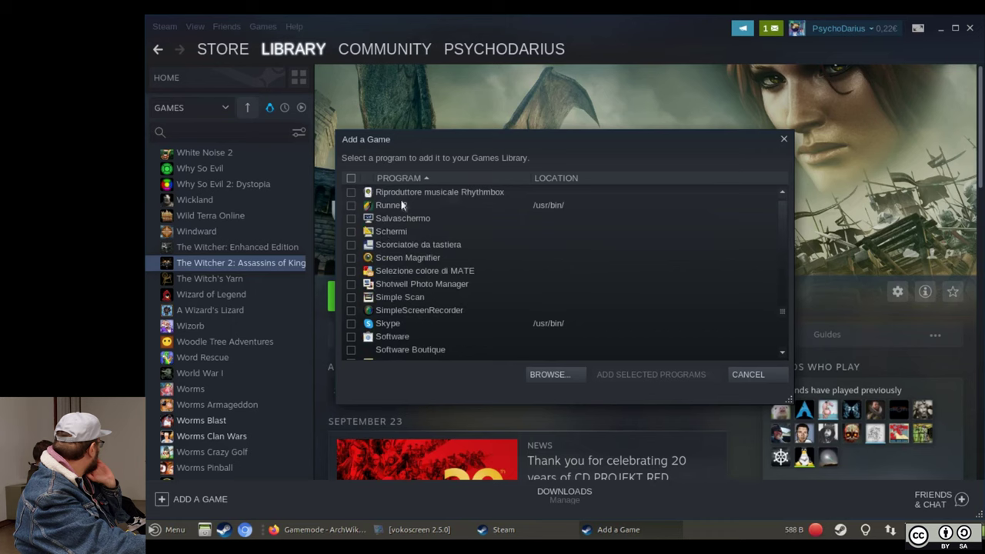
{"action": "scroll", "coordinate": [439, 283], "scroll_direction": "down", "scroll_amount": 1}
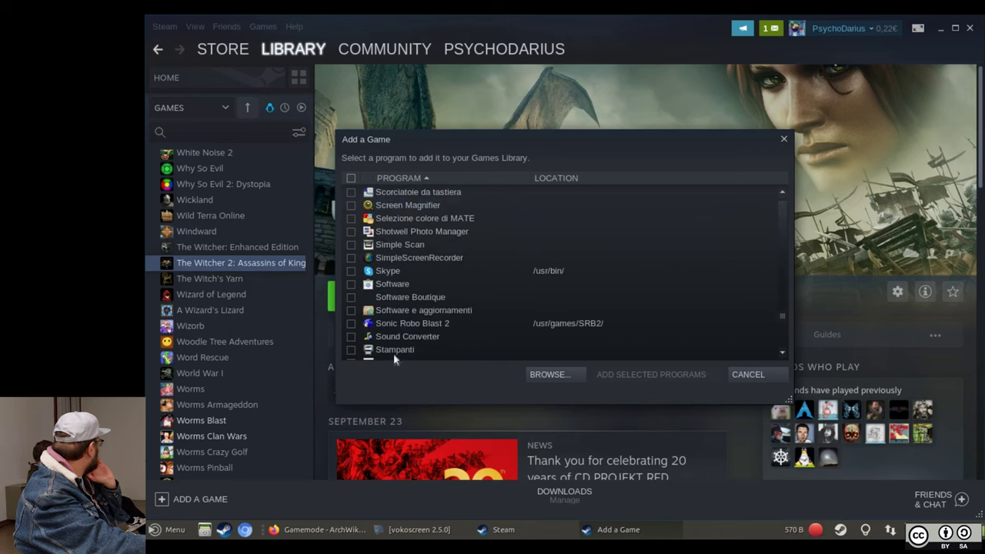
{"action": "scroll", "coordinate": [406, 329], "scroll_direction": "down", "scroll_amount": 2}
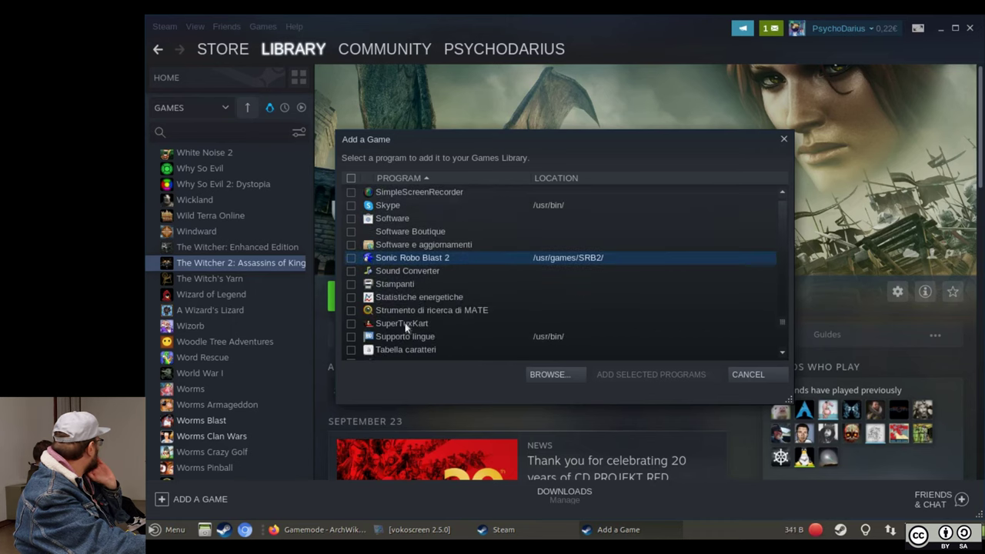
{"action": "left_click", "coordinate": [351, 323]}
{"action": "left_click", "coordinate": [656, 374]}
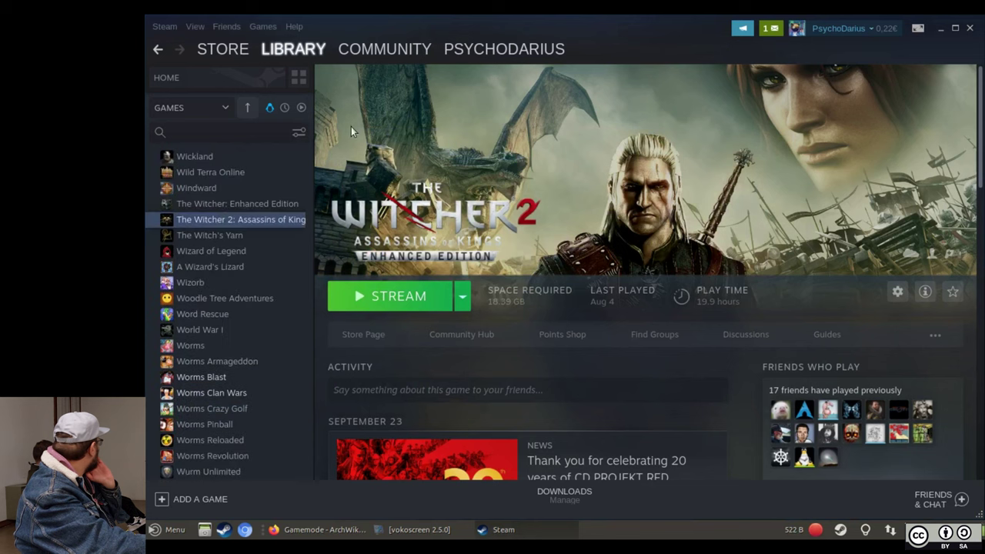
- Find SuperTuxKart by filtering the library with "super" and open its game page
{"action": "scroll", "coordinate": [197, 287], "scroll_direction": "down", "scroll_amount": 5}
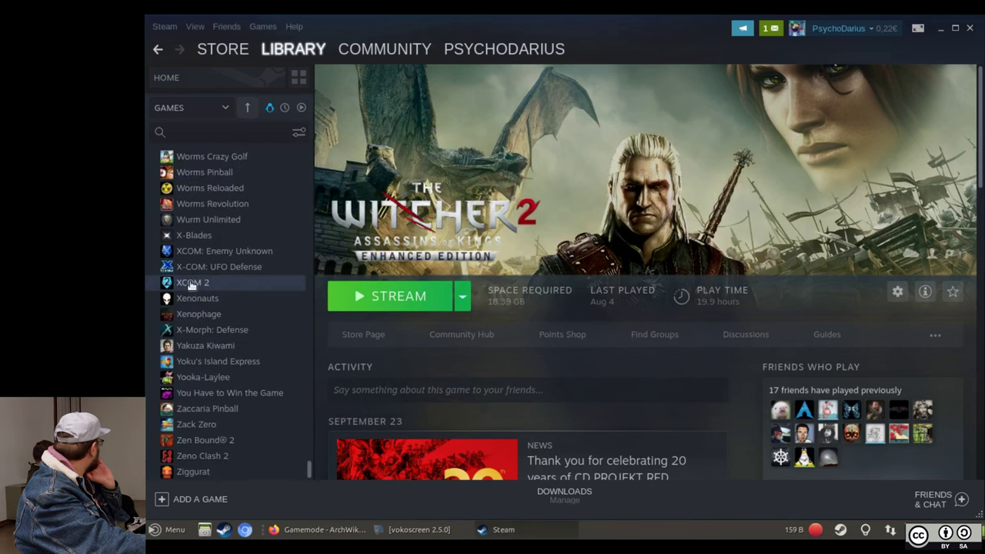
{"action": "left_click", "coordinate": [300, 133]}
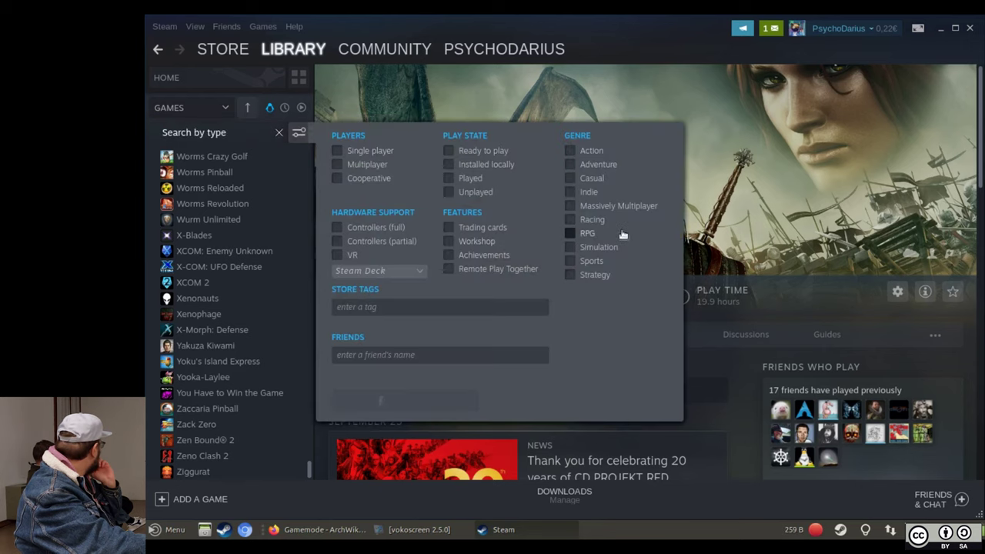
{"action": "left_click", "coordinate": [220, 171]}
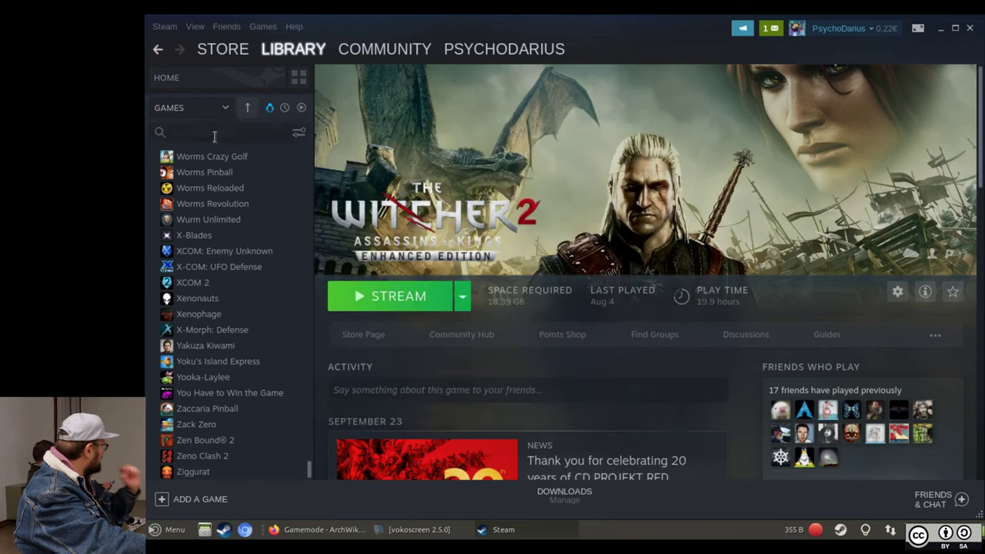
{"action": "type", "text": "super"}
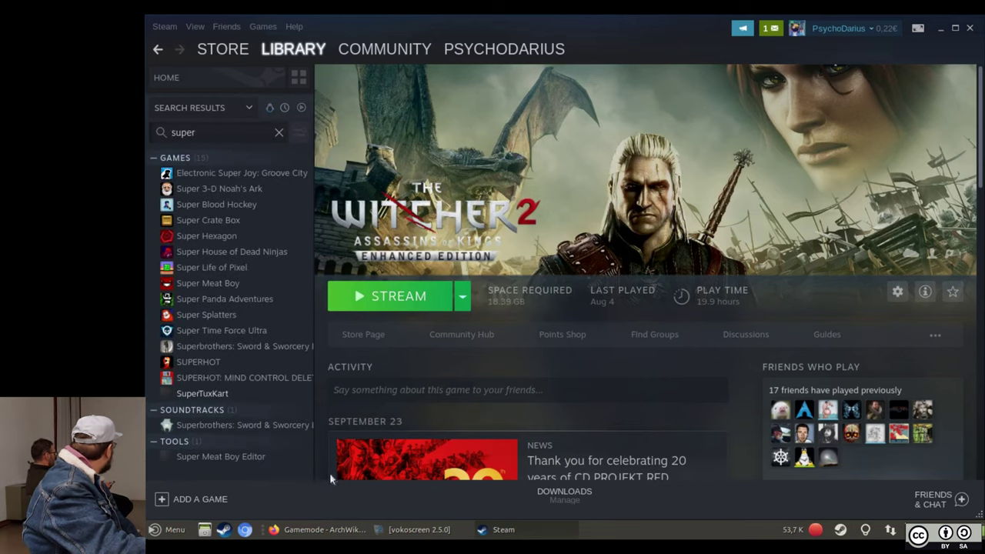
{"action": "left_click", "coordinate": [204, 393]}
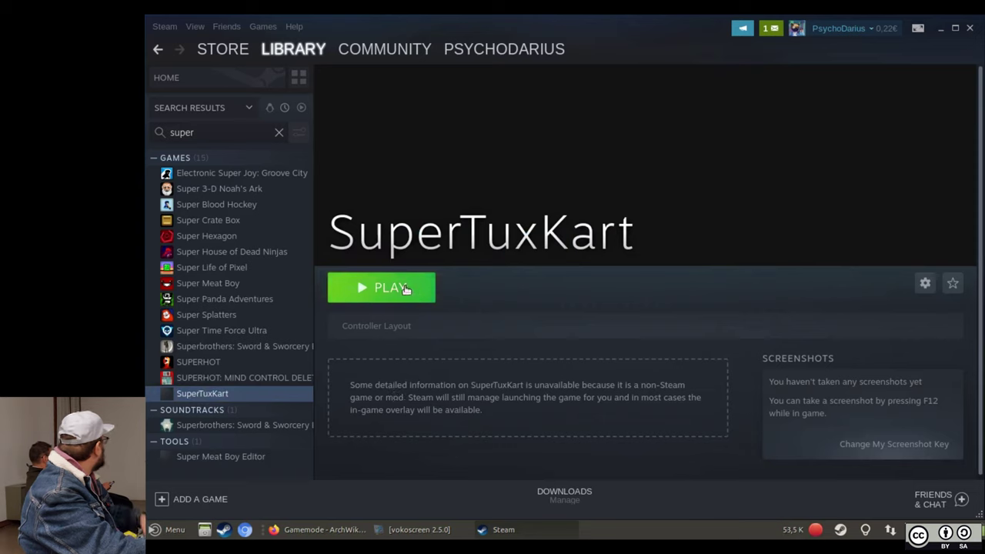
- Launch SuperTuxKart from Steam and enter the game with the existing player profile
{"action": "left_click", "coordinate": [396, 291]}
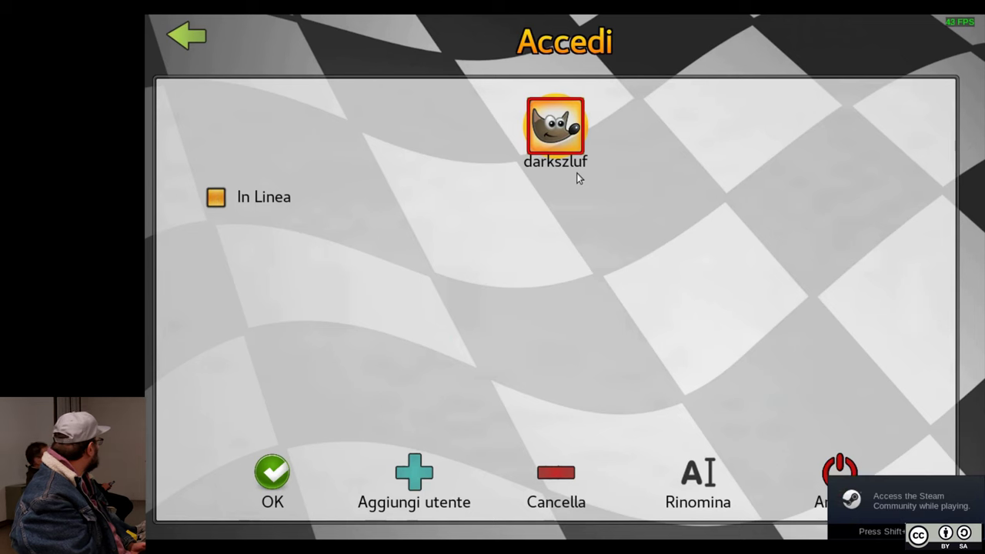
{"action": "key", "text": "Down"}
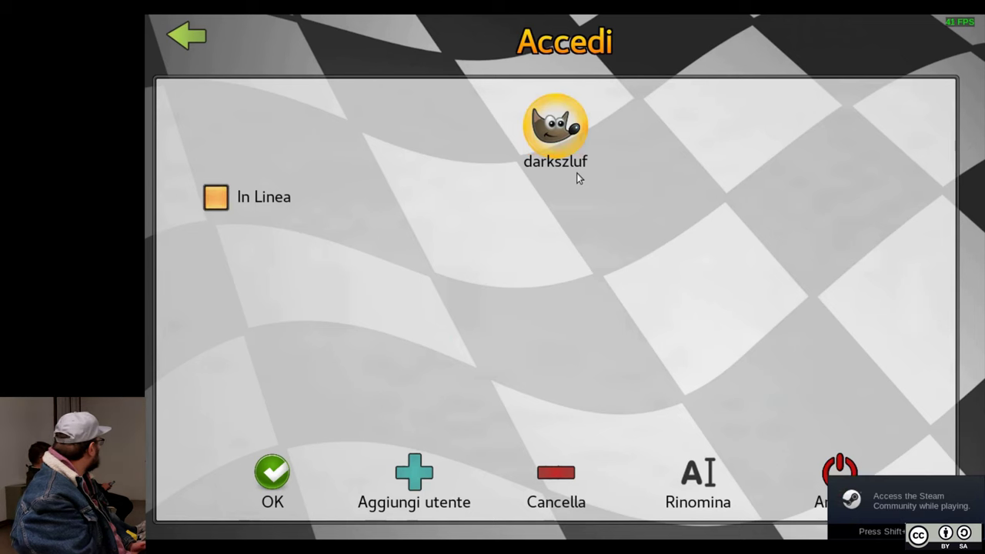
{"action": "key", "text": "Return"}
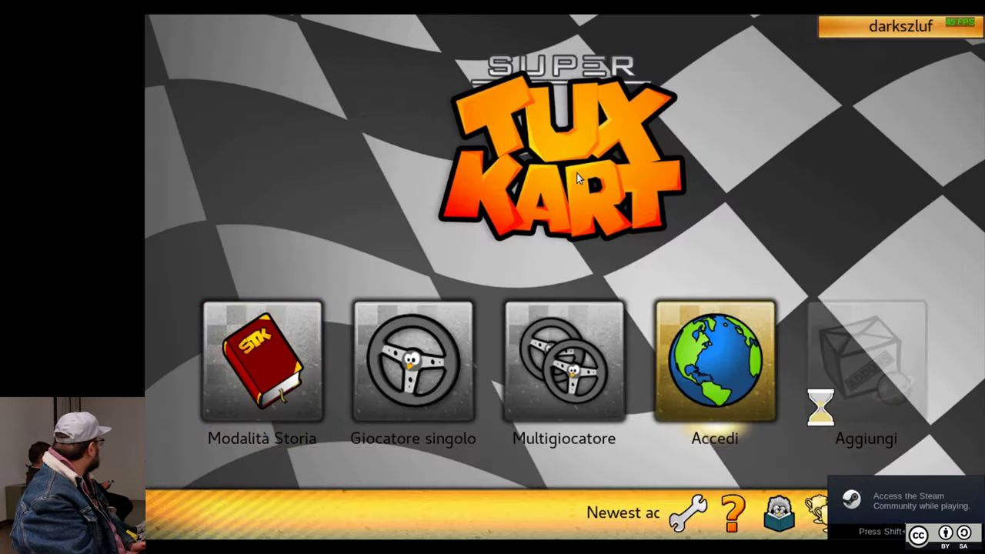
- Start a single-player game (Giocatore singolo) from the SuperTuxKart main menu
{"action": "key", "text": "Left"}
{"action": "key", "text": "Left"}
{"action": "key", "text": "Right"}
{"action": "key", "text": "Left"}
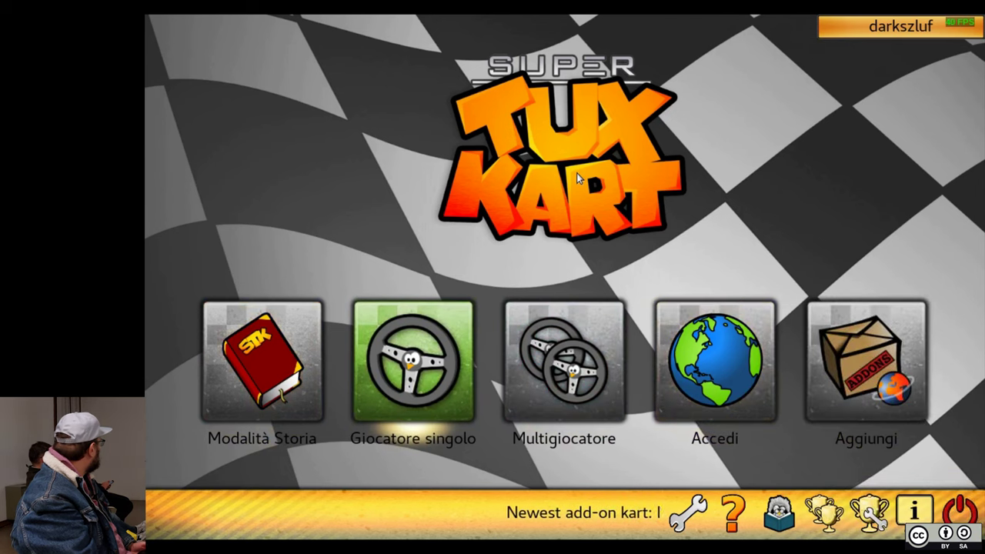
{"action": "key", "text": "Right"}
{"action": "key", "text": "Left"}
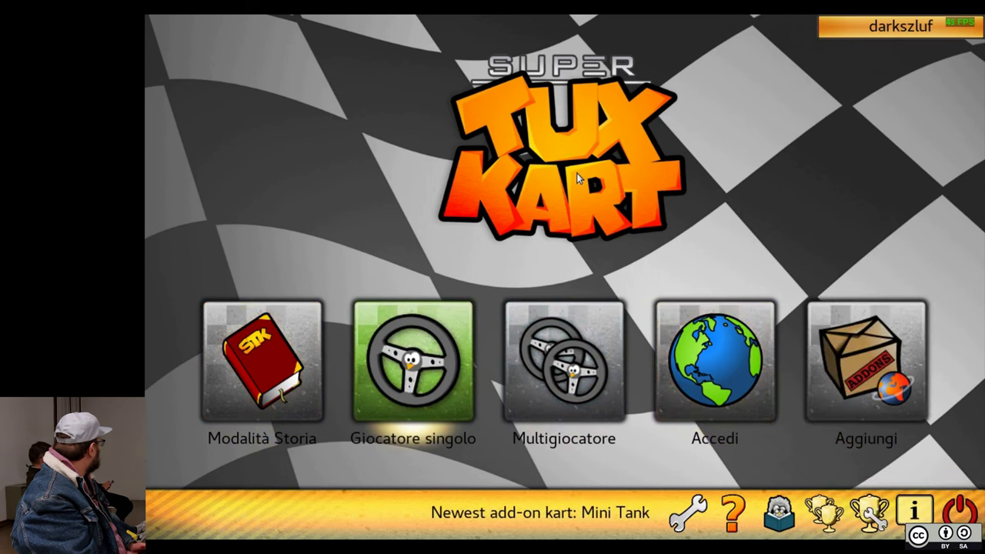
{"action": "key", "text": "Return"}
- Compare the first few karts and choose Adiumy as the kart to race with
{"action": "key", "text": "Right"}
{"action": "key", "text": "Right"}
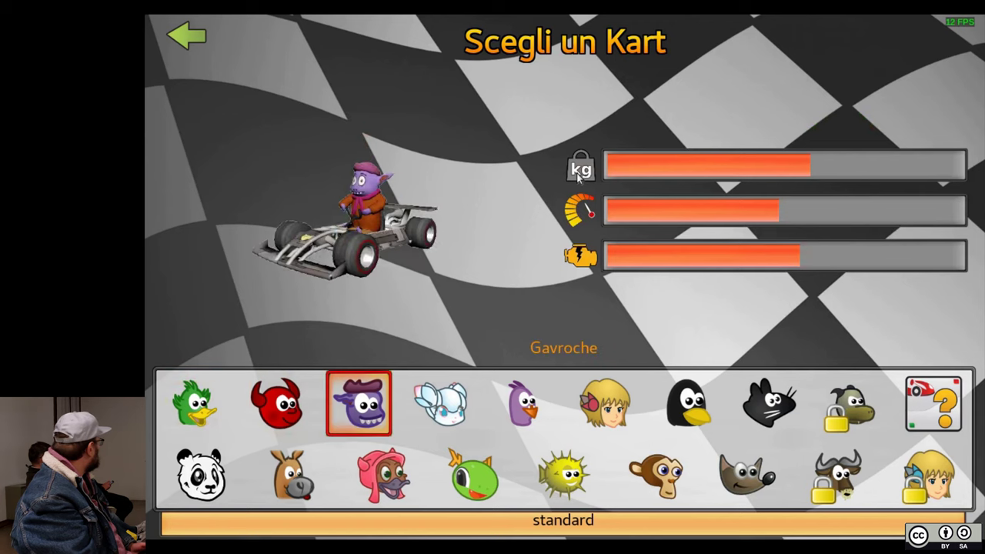
{"action": "key", "text": "Left"}
{"action": "key", "text": "Right"}
{"action": "key", "text": "Left"}
{"action": "key", "text": "Left"}
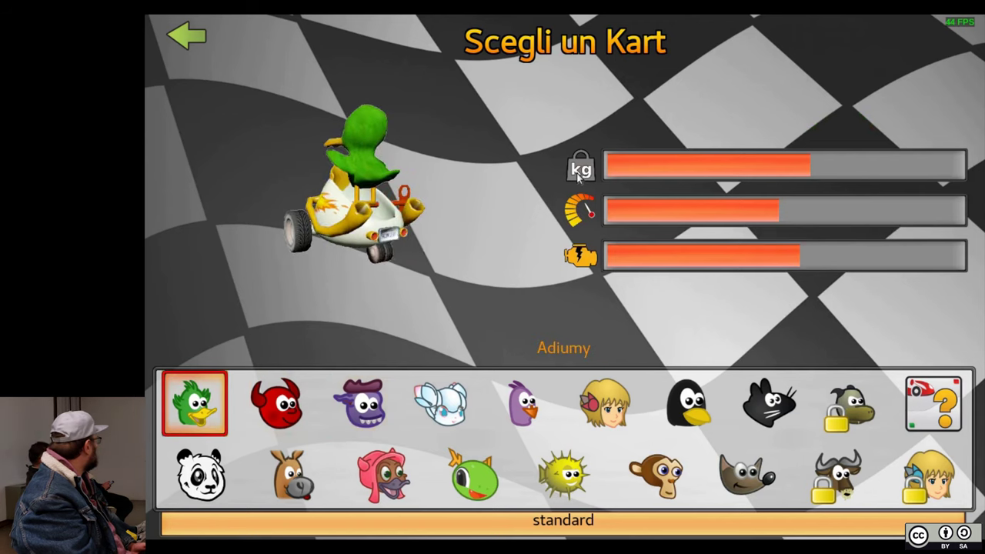
{"action": "key", "text": "Return"}
- Confirm the race setup options and proceed to the Grand Prix and track selection
{"action": "key", "text": "Right"}
{"action": "key", "text": "Left"}
{"action": "key", "text": "Right"}
{"action": "key", "text": "Left"}
{"action": "key", "text": "Return"}
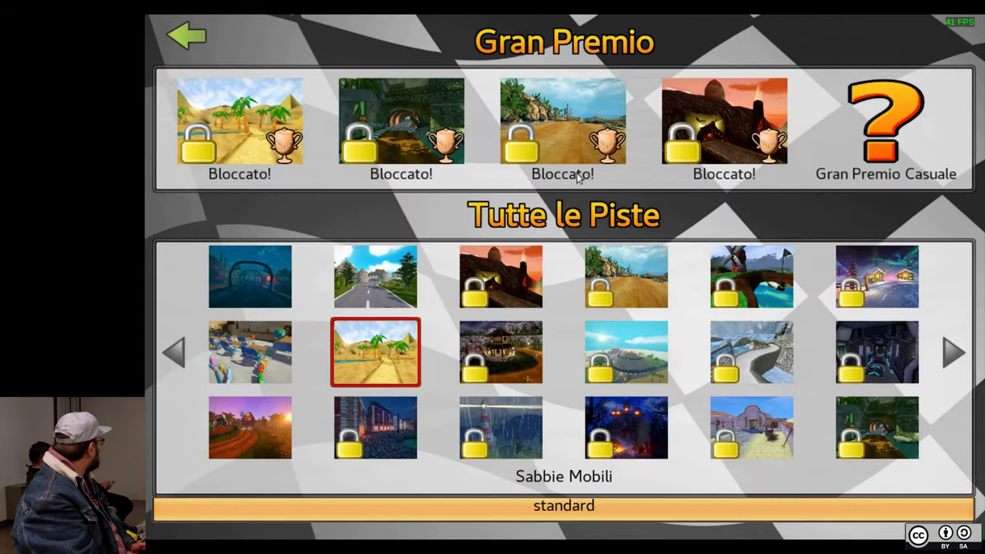
- Back out to the main menu, reopen single-player mode, and browse the karts past Beastie before confirming one
{"action": "key", "text": "Escape"}
{"action": "key", "text": "Escape"}
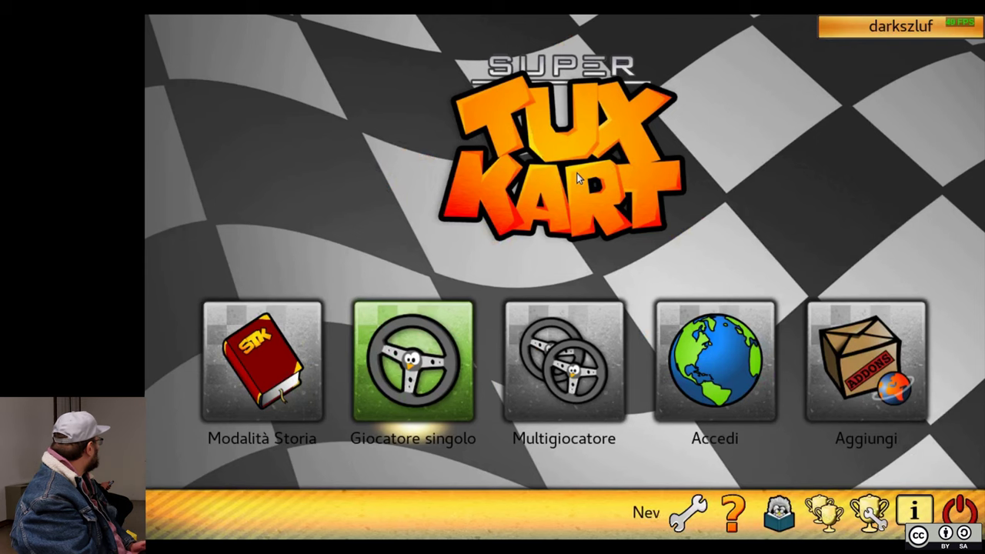
{"action": "key", "text": "Return"}
{"action": "key", "text": "Right"}
{"action": "key", "text": "Right"}
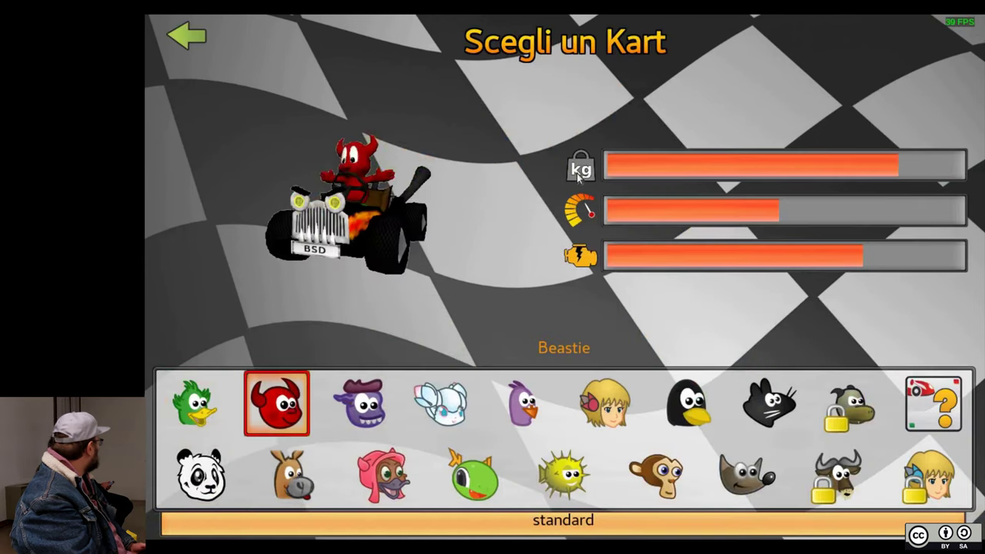
{"action": "key", "text": "Right"}
{"action": "key", "text": "Right"}
{"action": "key", "text": "Right"}
{"action": "key", "text": "Right"}
{"action": "key", "text": "Left"}
{"action": "key", "text": "Return"}
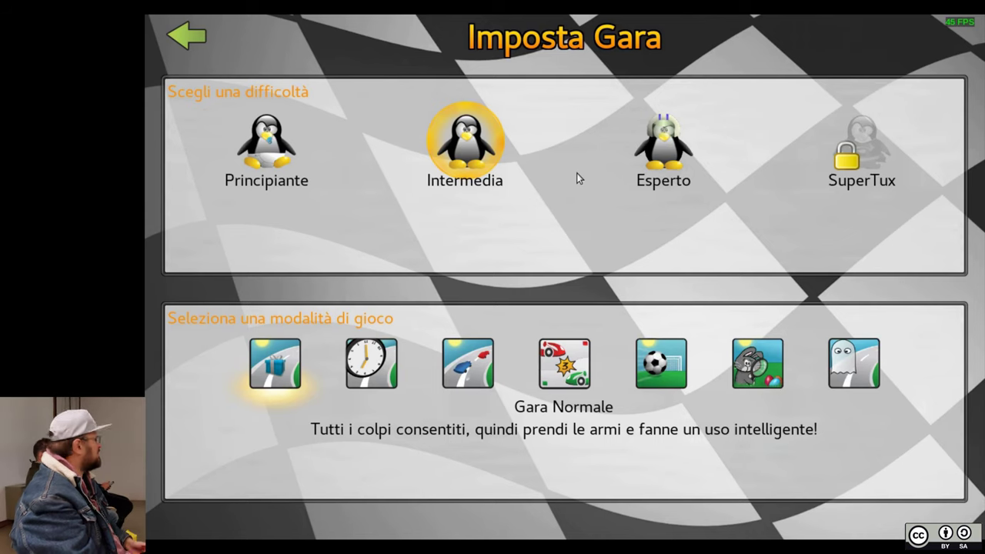
- Leave the race setup and quit SuperTuxKart to return to the Steam library
{"action": "key", "text": "Escape"}
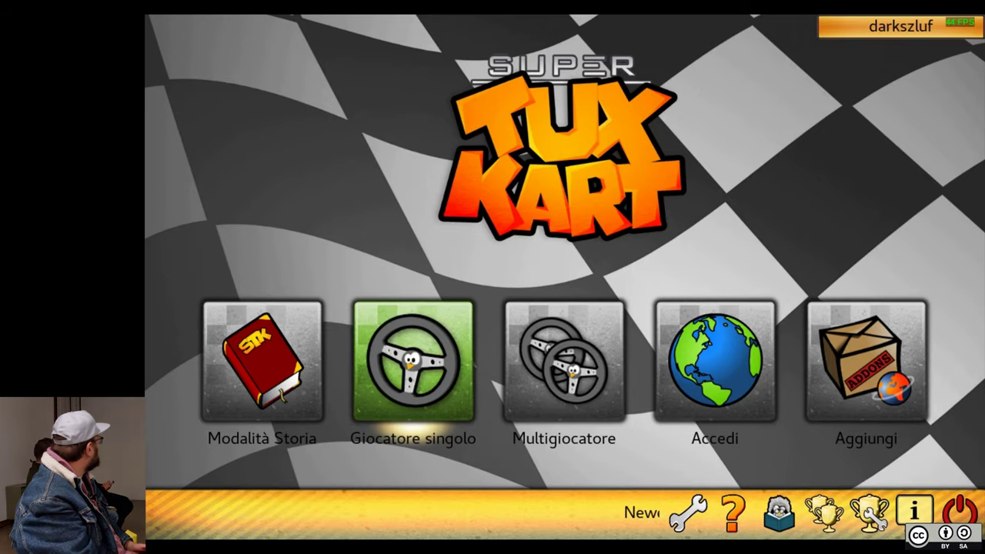
{"action": "key", "text": "Escape"}
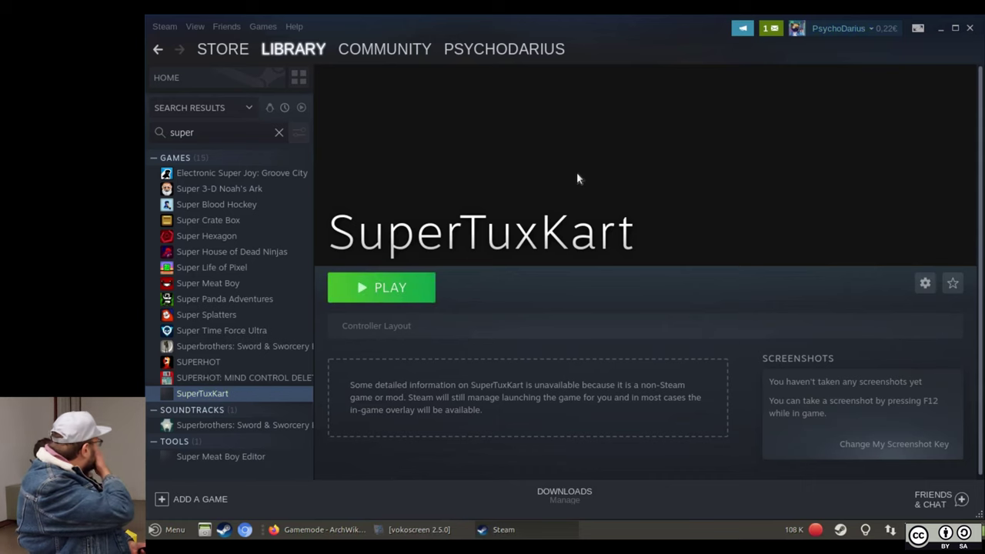
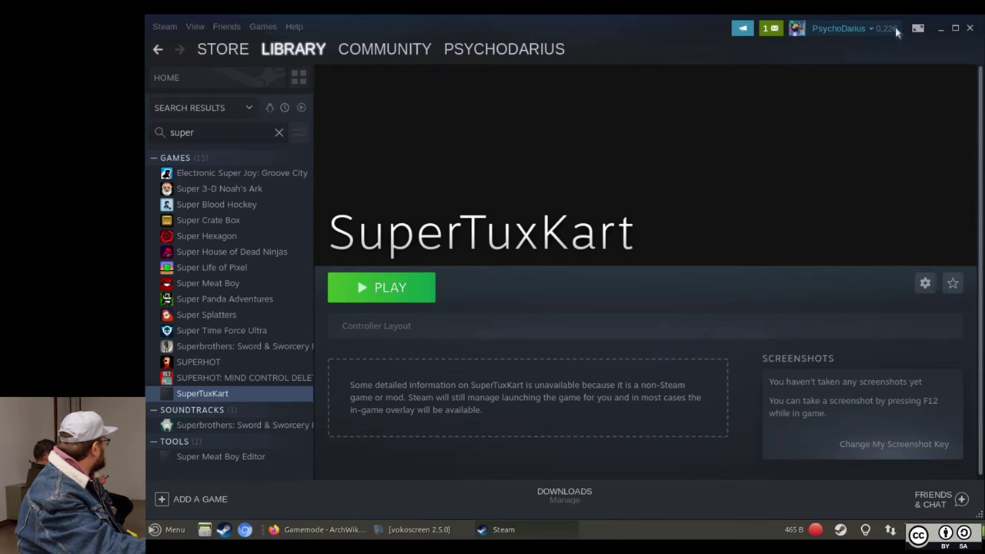
- Switch to Steam Big Picture Mode, look through its home sections, and briefly open the Web section with its bookmarks
{"action": "key", "text": "alt+Tab"}
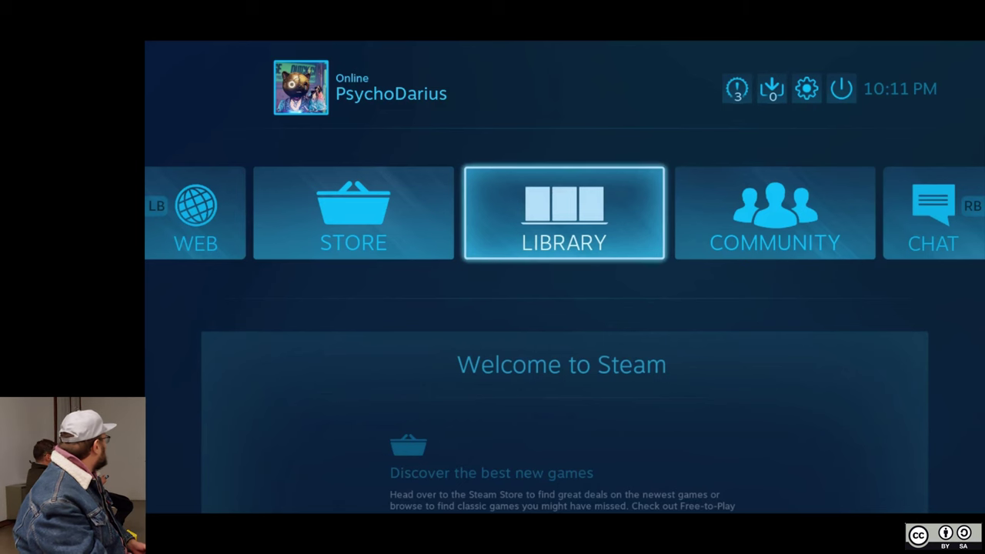
{"action": "key", "text": "Left"}
{"action": "key", "text": "Right"}
{"action": "key", "text": "Left"}
{"action": "key", "text": "Left"}
{"action": "key", "text": "Right"}
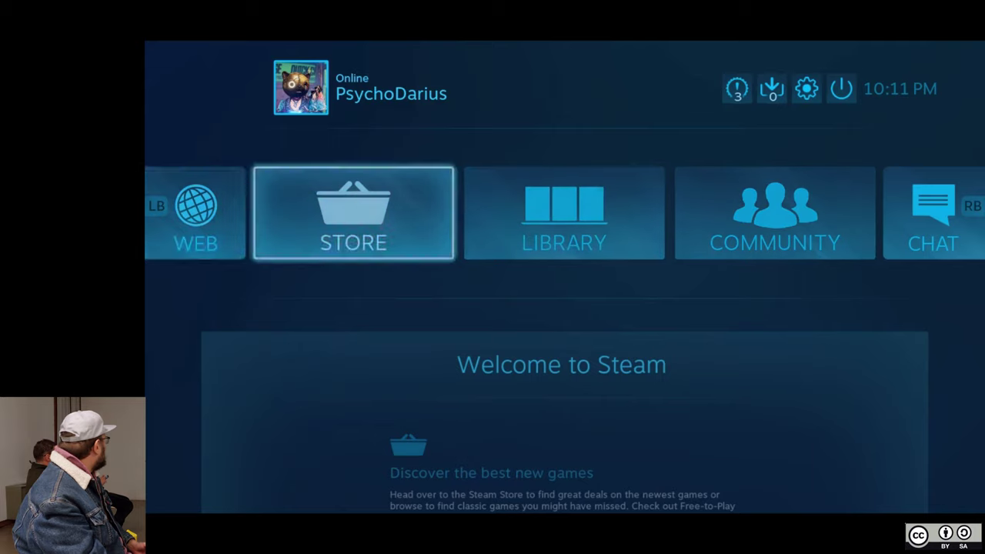
{"action": "key", "text": "Left"}
{"action": "key", "text": "Return"}
{"action": "key", "text": "Right"}
{"action": "key", "text": "Escape"}
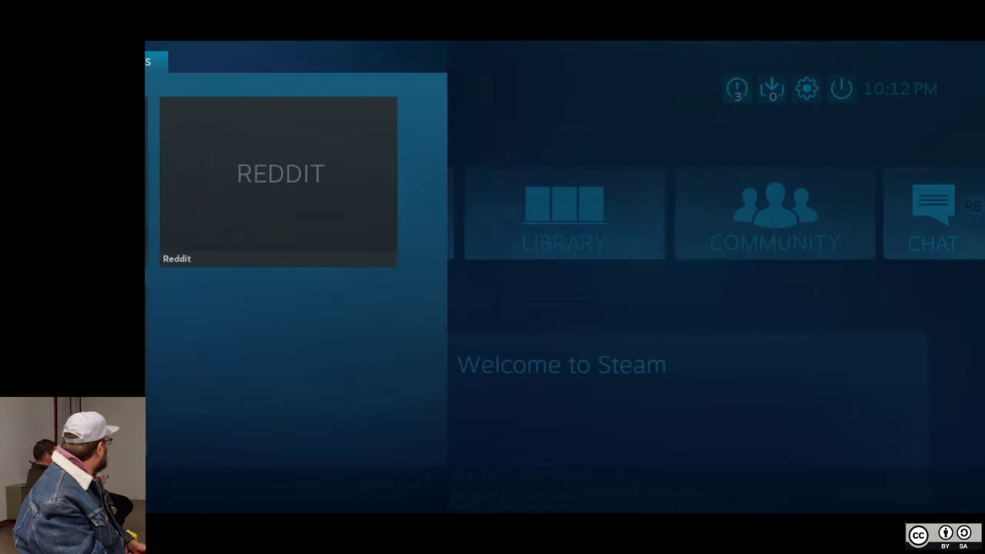
- Browse the Big Picture home sections as far as Chat, and open the Library to view the game categories
{"action": "key", "text": "Right"}
{"action": "key", "text": "Right"}
{"action": "key", "text": "Right"}
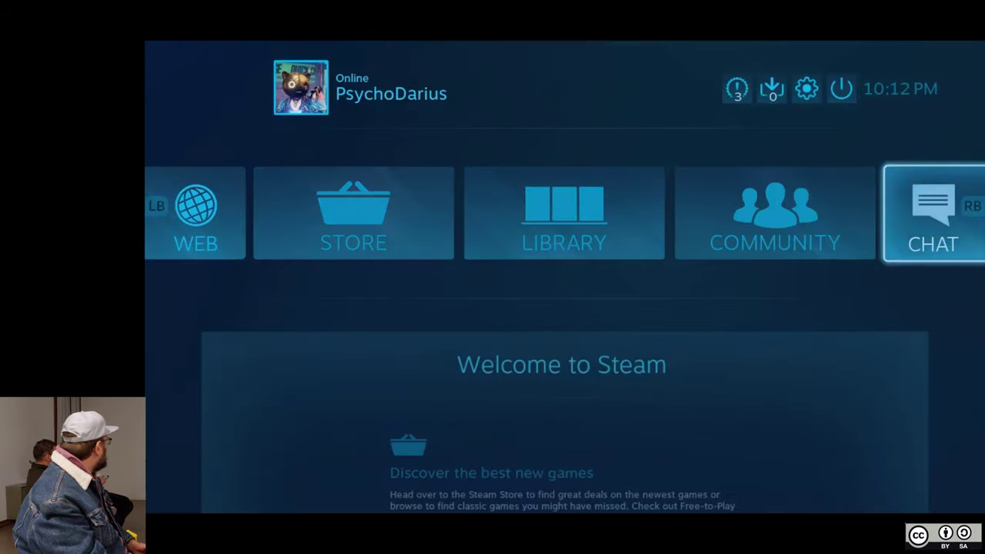
{"action": "key", "text": "Left"}
{"action": "key", "text": "Left"}
{"action": "key", "text": "Left"}
{"action": "key", "text": "Right"}
{"action": "key", "text": "Return"}
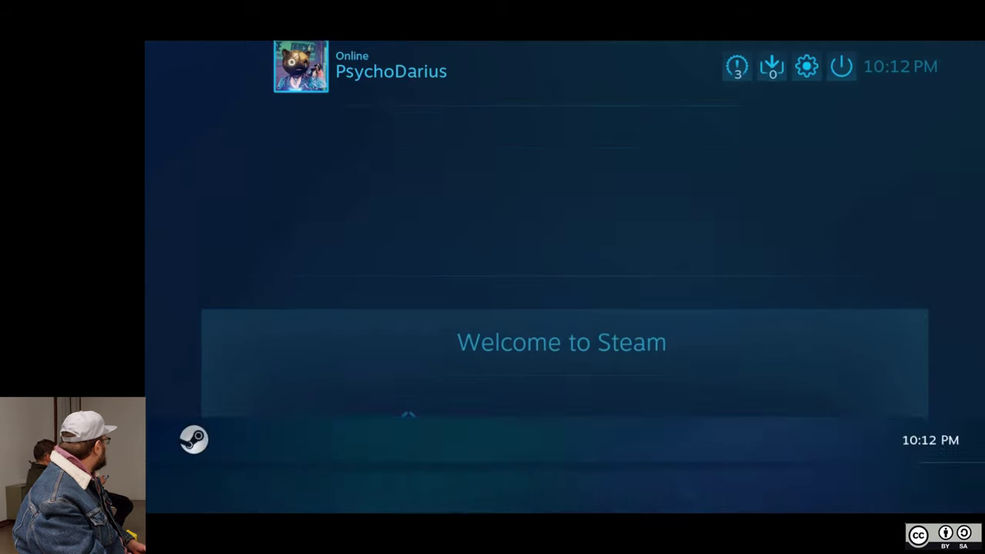
{"action": "key", "text": "Down"}
{"action": "key", "text": "Down"}
{"action": "key", "text": "Up"}
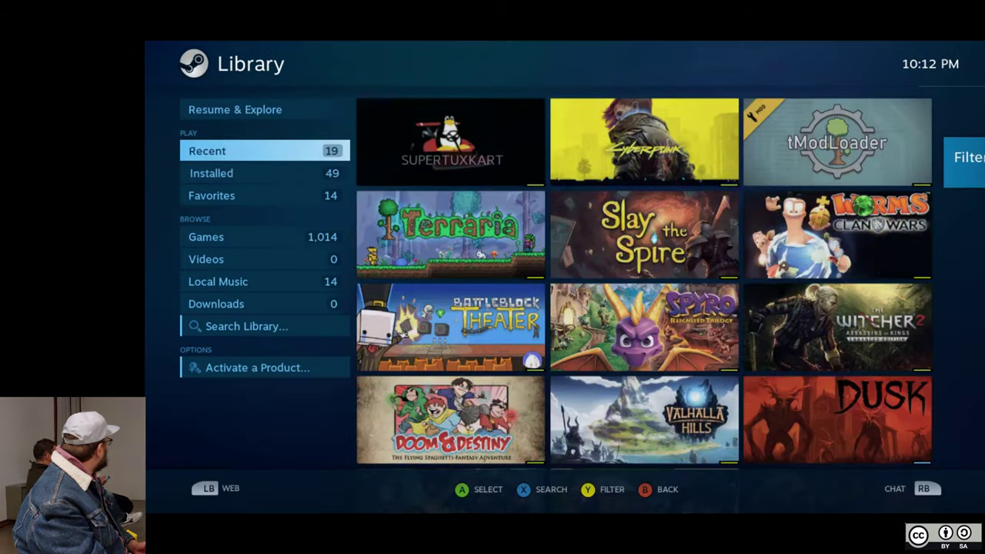
- Return to the Big Picture home screen and exit Big Picture Mode through the power options
{"action": "key", "text": "Escape"}
{"action": "key", "text": "Up"}
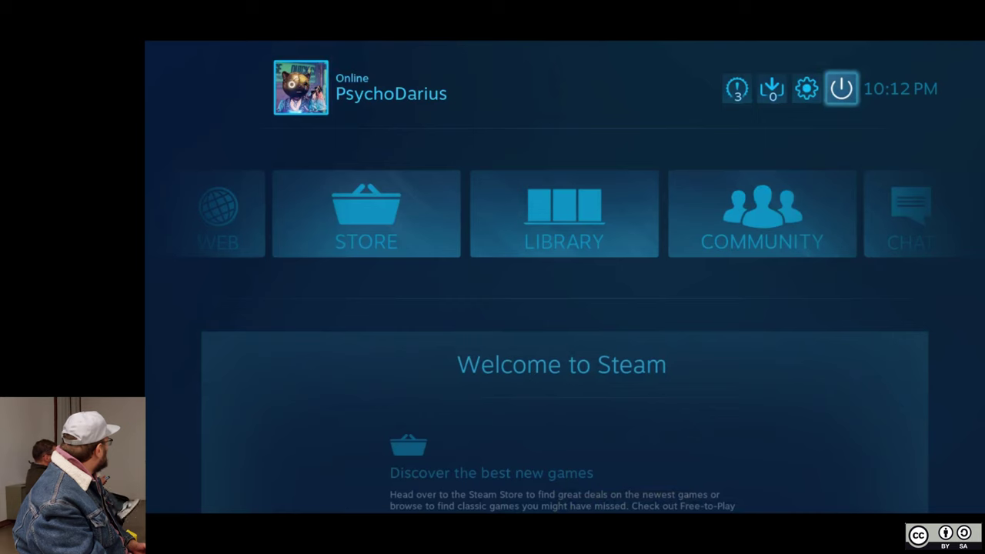
{"action": "key", "text": "Return"}
{"action": "key", "text": "Return"}
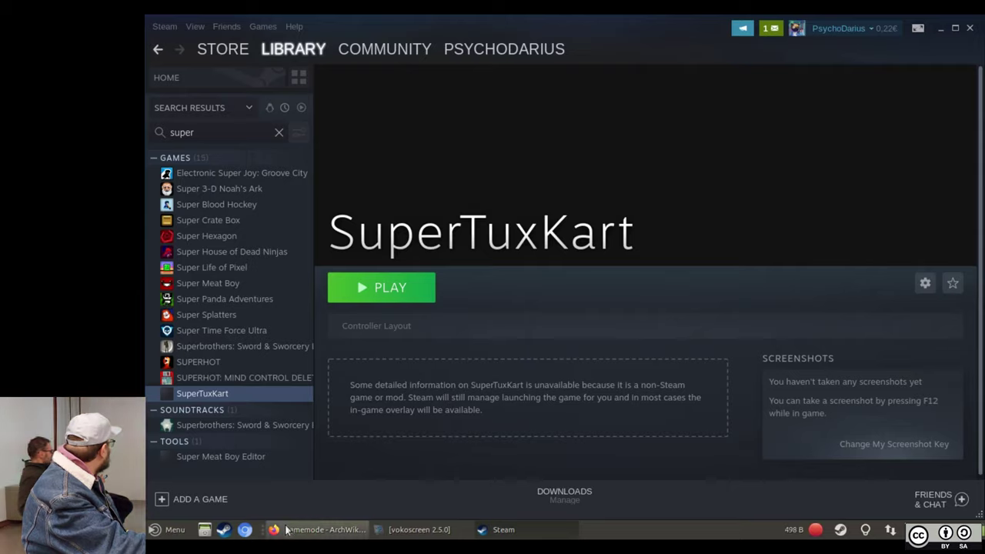
- In Firefox, close the Gamemode wiki and both ProtonDB tabs, and open slide 9, "Open source e free to play", in the presentation
{"action": "left_click", "coordinate": [315, 530]}
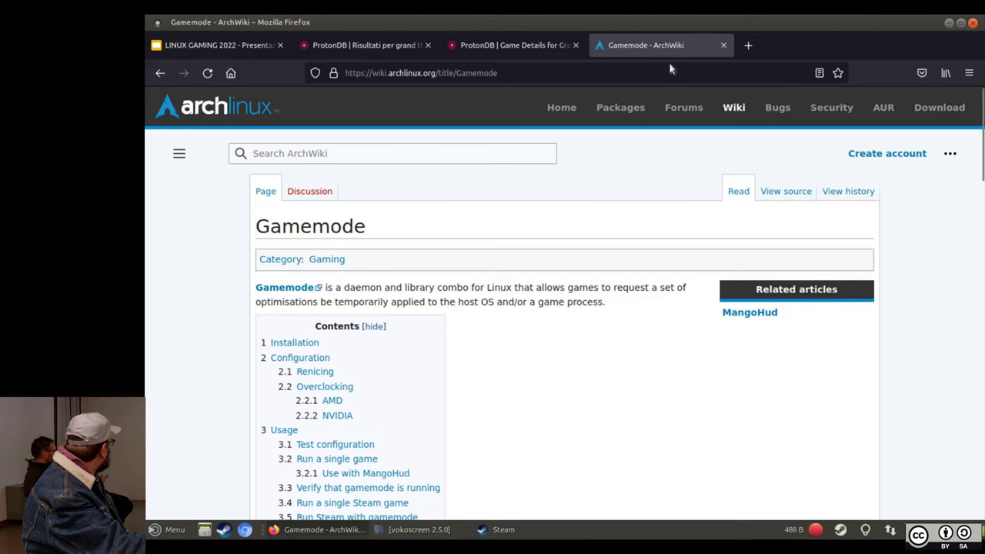
{"action": "left_click", "coordinate": [725, 48]}
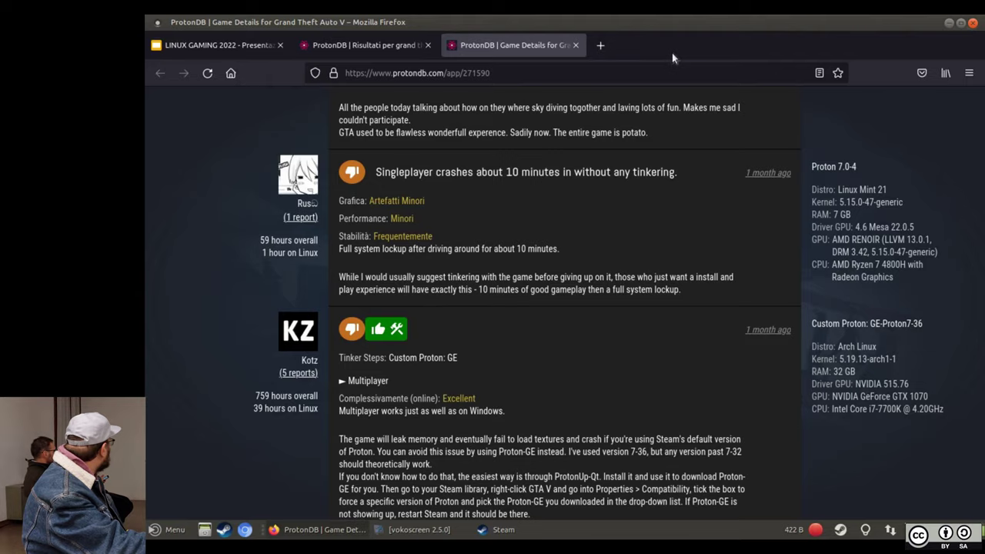
{"action": "left_click", "coordinate": [575, 45]}
{"action": "scroll", "coordinate": [462, 156], "scroll_direction": "down", "scroll_amount": 3}
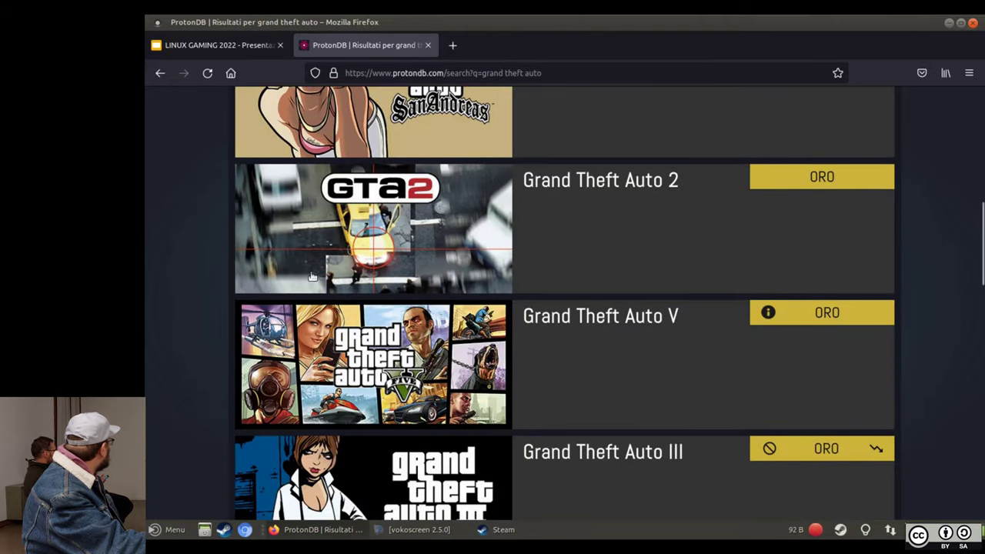
{"action": "left_click", "coordinate": [428, 45]}
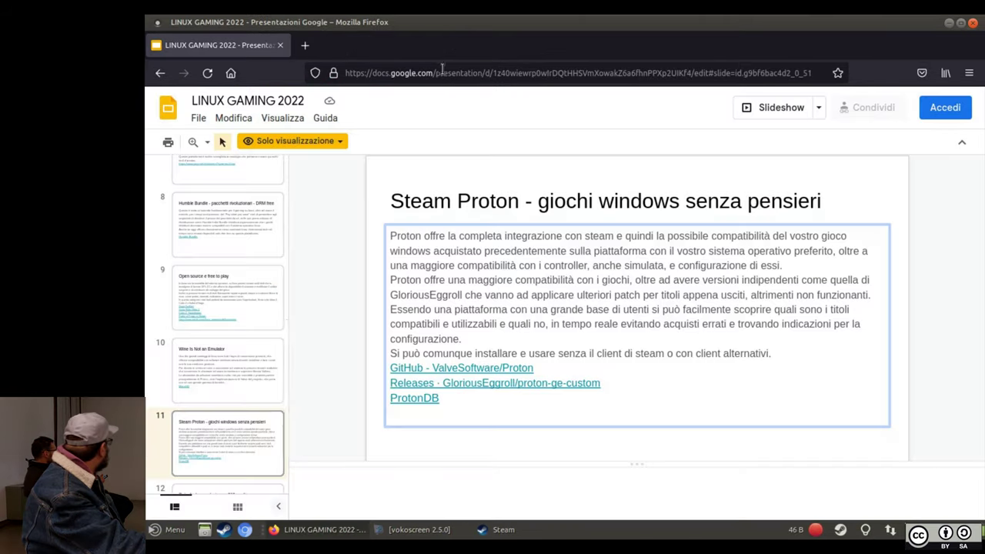
{"action": "left_click", "coordinate": [243, 292]}
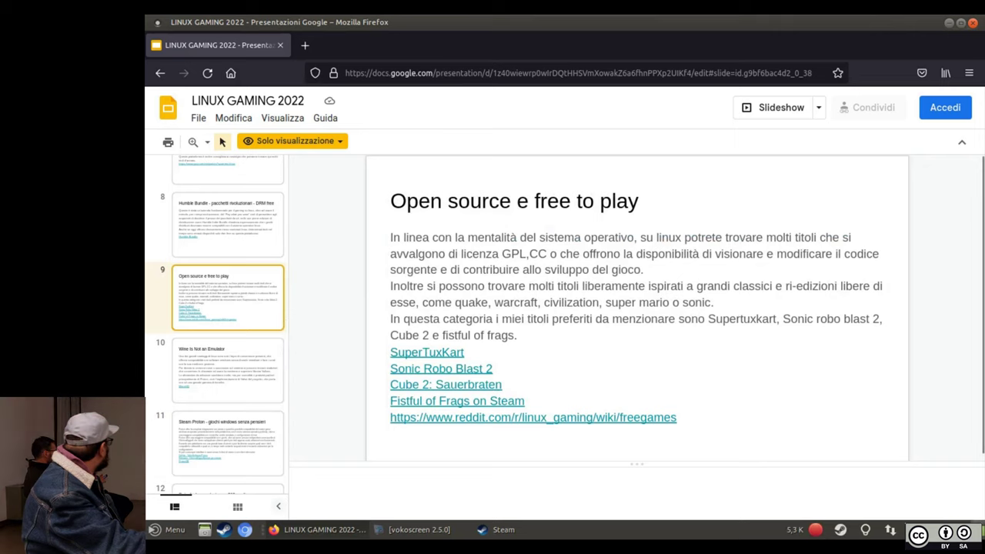
- Show the desktop to view the open source game shortcuts, pointing out Supertuxkart
{"action": "key", "text": "super+d"}
{"action": "left_click", "coordinate": [354, 114]}
{"action": "left_click", "coordinate": [440, 394]}
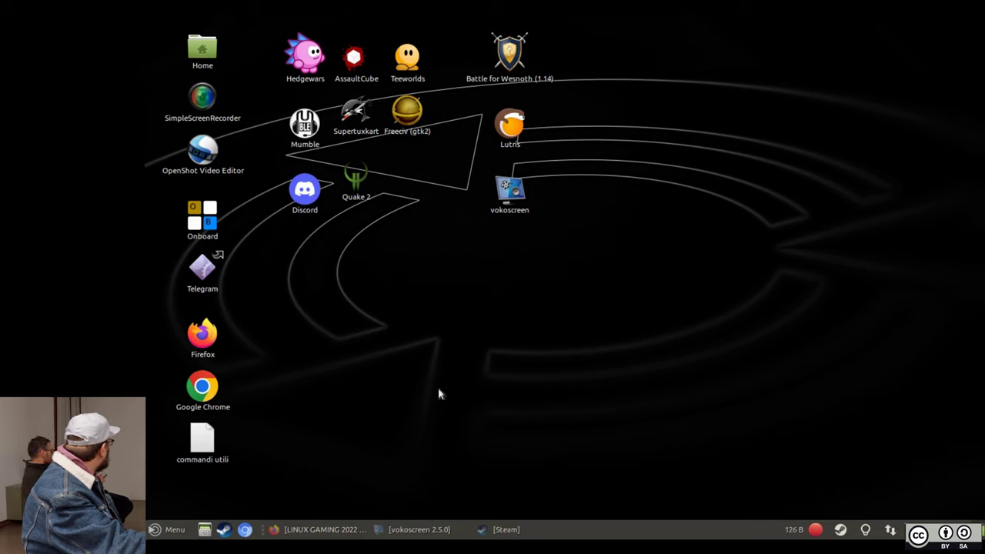
{"action": "left_click", "coordinate": [401, 62]}
{"action": "left_click", "coordinate": [354, 62]}
{"action": "left_click", "coordinate": [312, 65]}
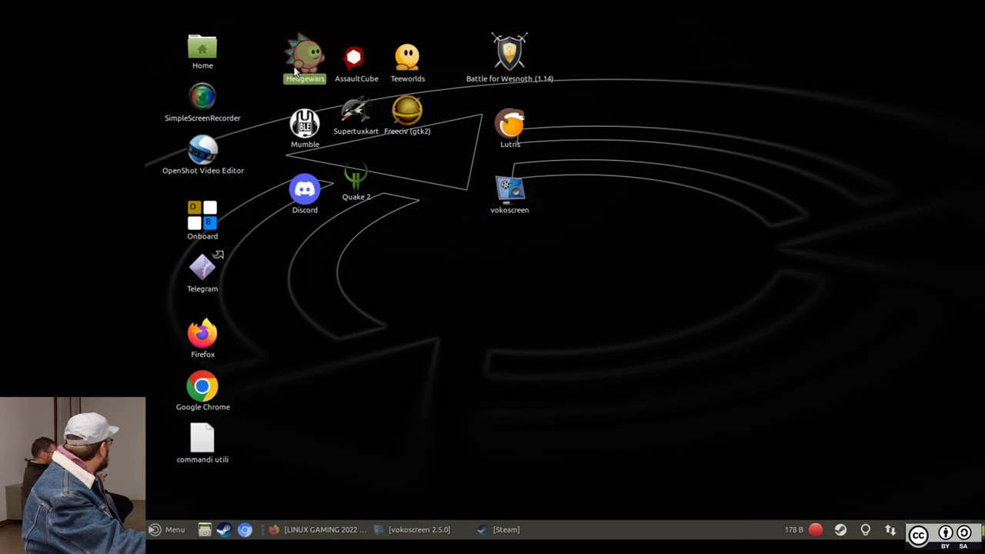
{"action": "left_click", "coordinate": [423, 350]}
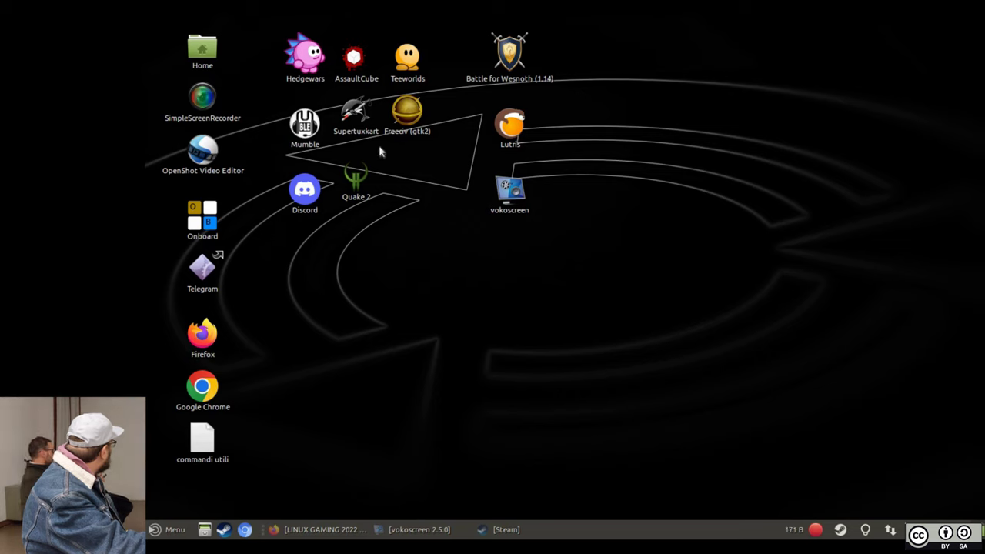
{"action": "left_click", "coordinate": [415, 134]}
{"action": "left_click", "coordinate": [522, 378]}
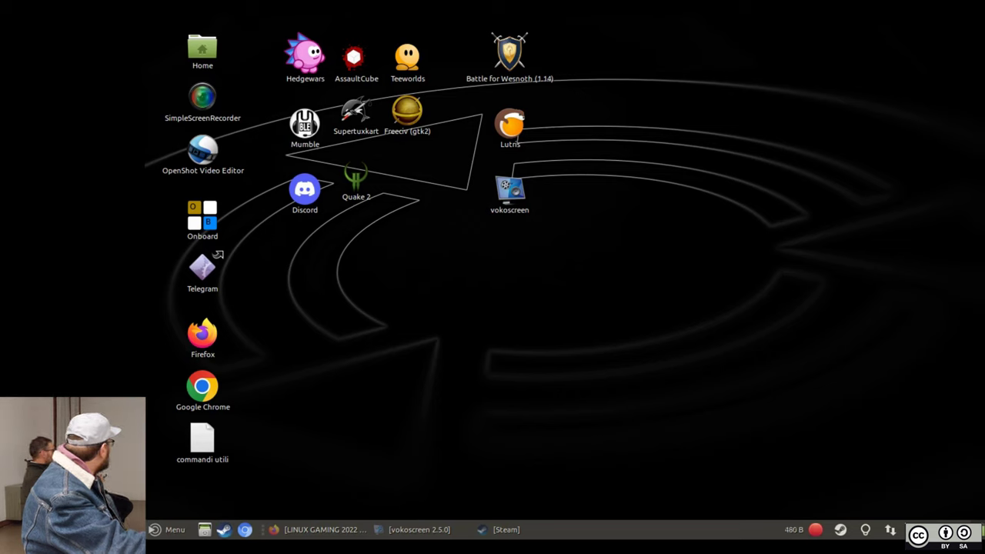
- Switch to the LINUX GAMING 2022 presentation in Firefox and preview the Reddit freegames wiki link on the "Open source e free to play" slide
{"action": "left_click", "coordinate": [320, 529]}
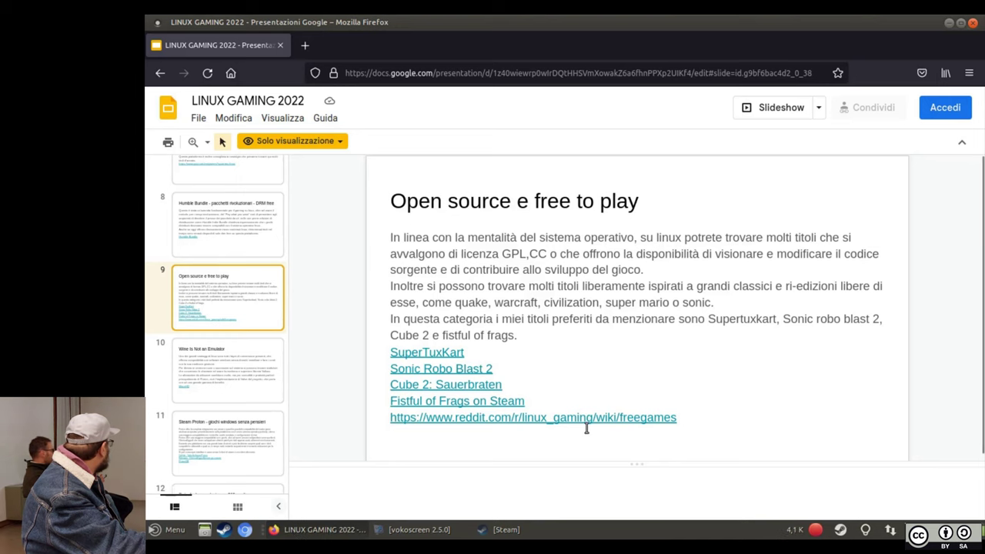
{"action": "left_click", "coordinate": [585, 421]}
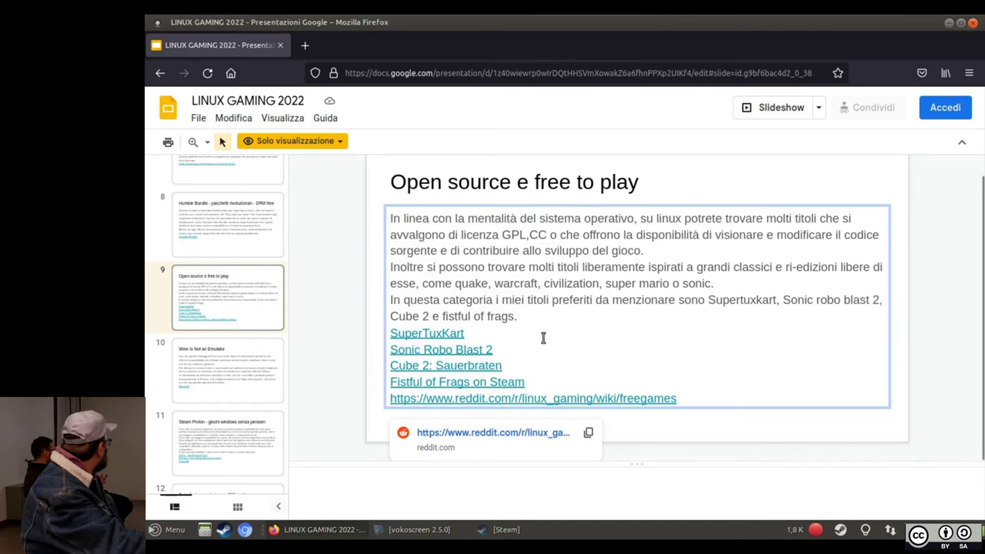
{"action": "scroll", "coordinate": [547, 335], "scroll_direction": "up", "scroll_amount": 1}
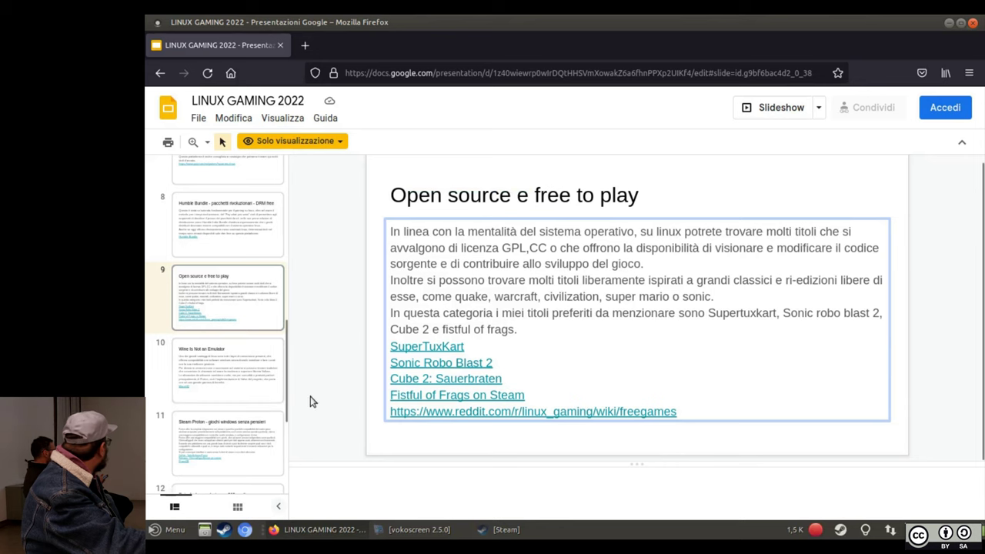
- Go to slide 10, "Wine Is Not an Emulator", and open its WineHQ link
{"action": "left_click", "coordinate": [227, 376]}
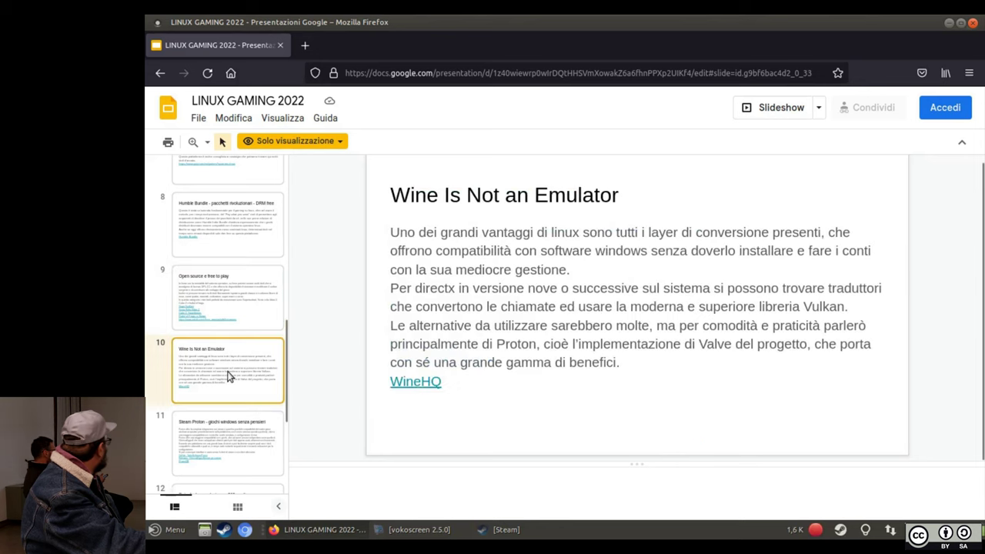
{"action": "left_click", "coordinate": [429, 381]}
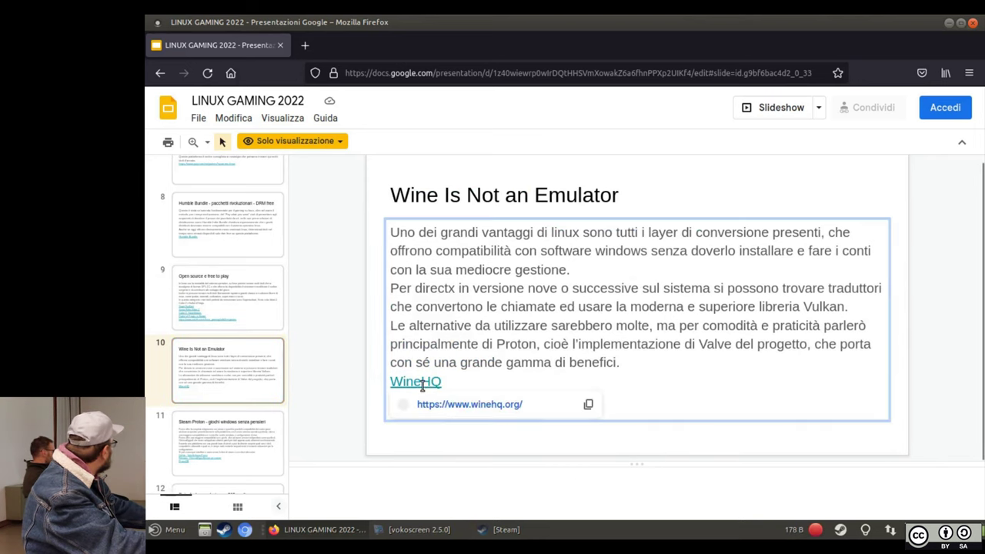
{"action": "left_click", "coordinate": [446, 405]}
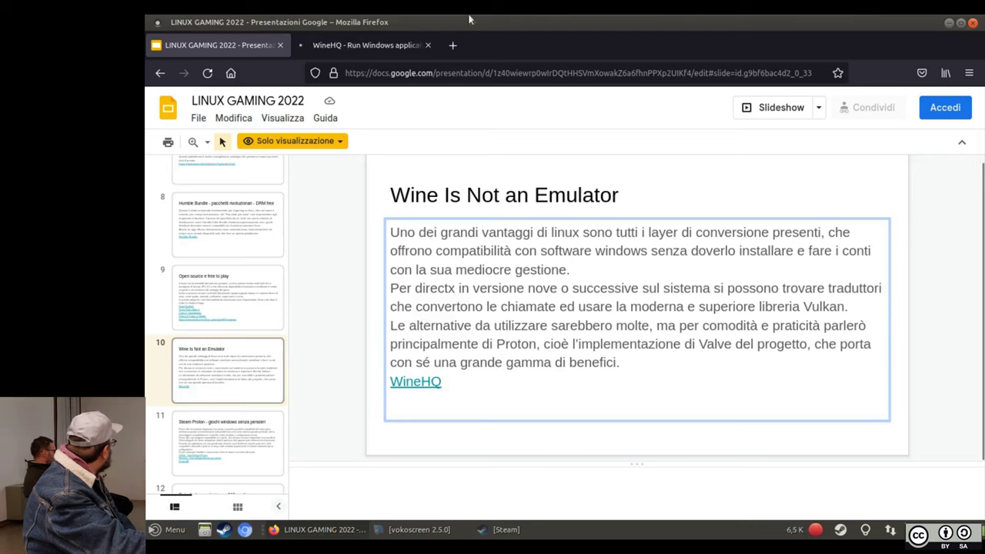
{"action": "left_click", "coordinate": [377, 45]}
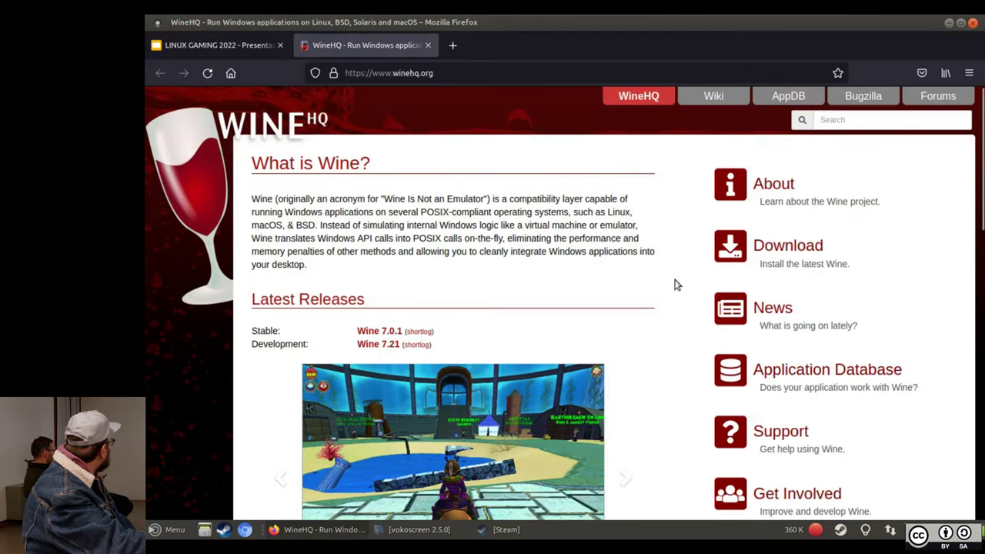
- Look through the WineHQ homepage, including the Wine description, latest releases, and news and updates
{"action": "scroll", "coordinate": [675, 291], "scroll_direction": "down", "scroll_amount": 3}
{"action": "scroll", "coordinate": [684, 310], "scroll_direction": "down", "scroll_amount": 2}
{"action": "scroll", "coordinate": [680, 327], "scroll_direction": "up", "scroll_amount": 5}
{"action": "scroll", "coordinate": [394, 425], "scroll_direction": "down", "scroll_amount": 1}
{"action": "scroll", "coordinate": [400, 330], "scroll_direction": "down", "scroll_amount": 3}
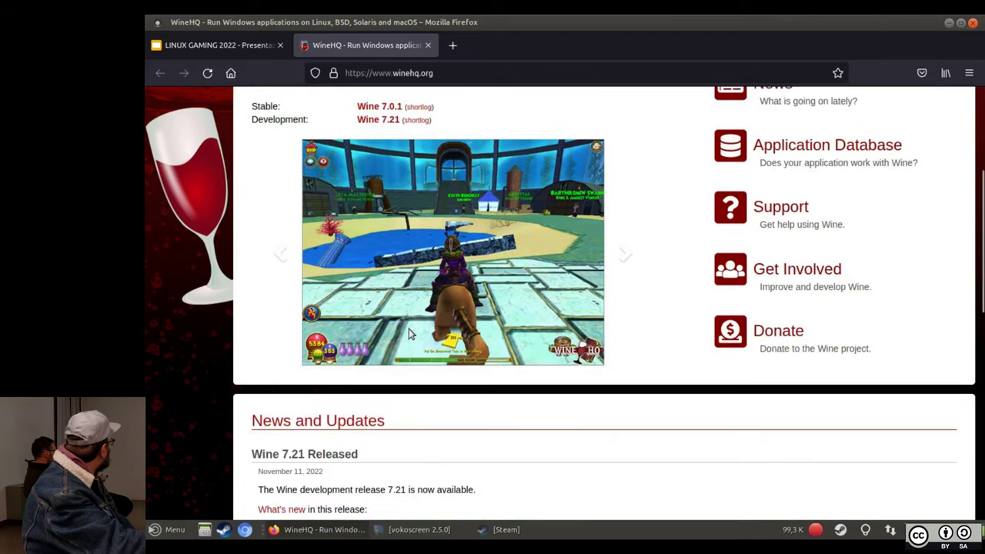
{"action": "scroll", "coordinate": [461, 321], "scroll_direction": "down", "scroll_amount": 3}
{"action": "scroll", "coordinate": [552, 446], "scroll_direction": "up", "scroll_amount": 4}
{"action": "scroll", "coordinate": [531, 385], "scroll_direction": "up", "scroll_amount": 3}
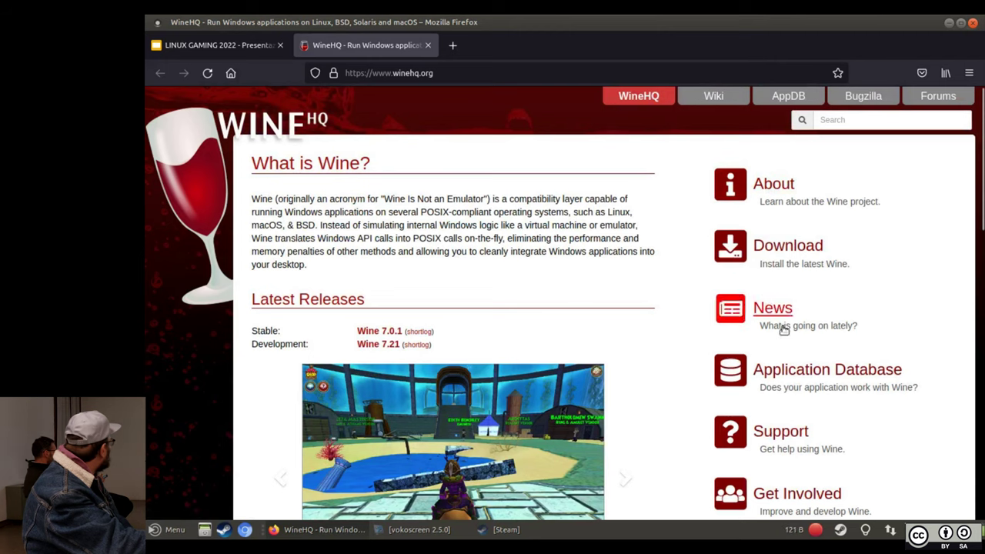
- Open the Wine Application Database and view the World of Warcraft entry from the Top-10 Platinum List
{"action": "left_click", "coordinate": [810, 370]}
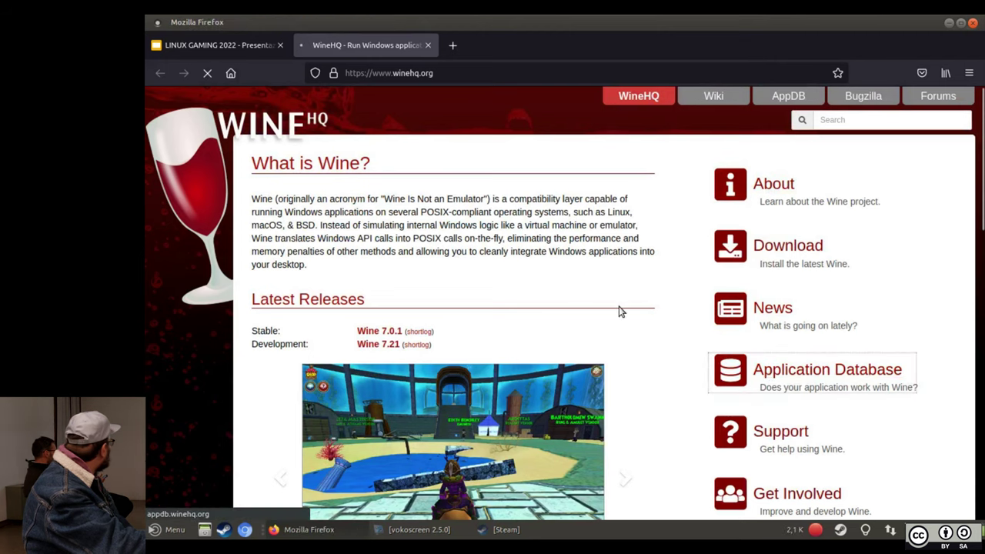
{"action": "scroll", "coordinate": [539, 342], "scroll_direction": "down", "scroll_amount": 5}
{"action": "scroll", "coordinate": [495, 298], "scroll_direction": "up", "scroll_amount": 2}
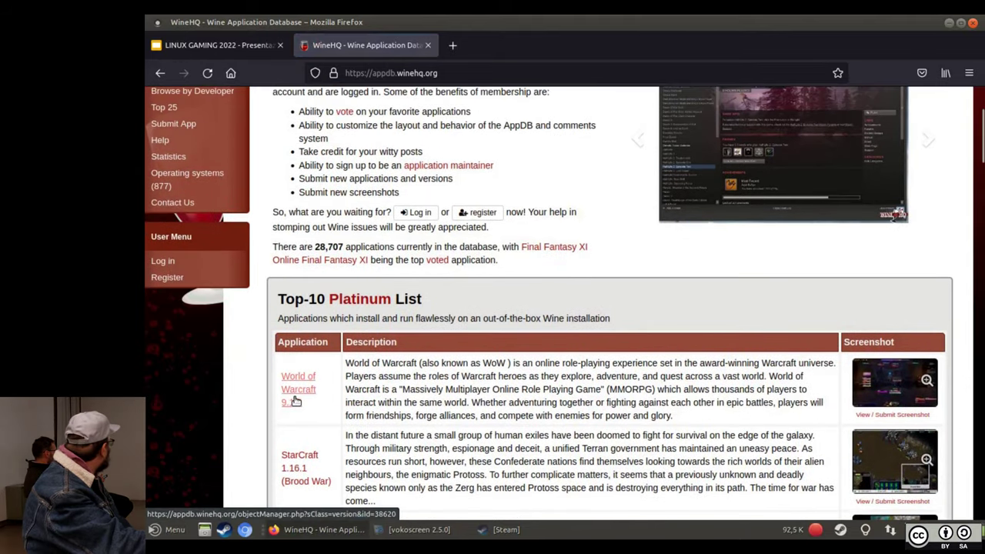
{"action": "left_click", "coordinate": [297, 395]}
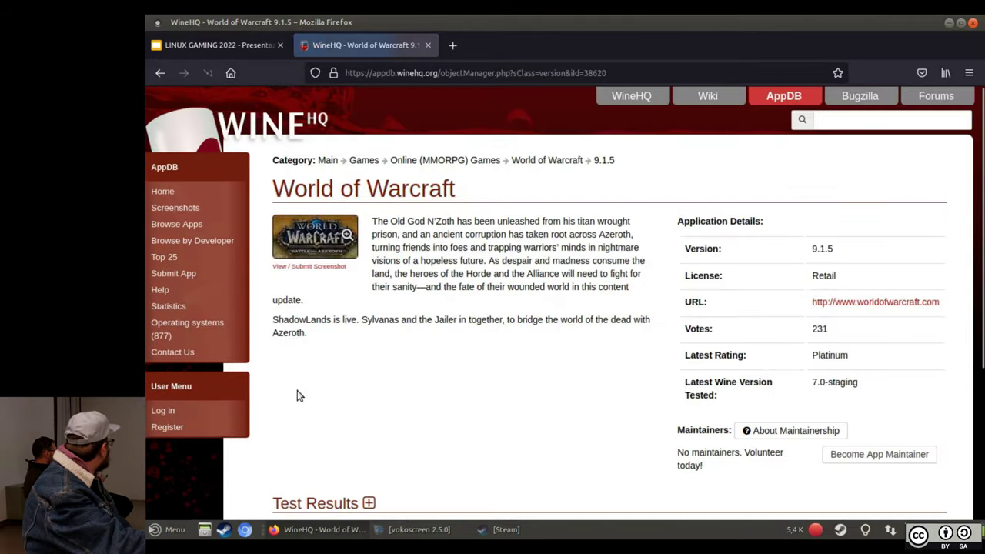
- Expand the World of Warcraft Test Results and examine the selected report and the table of tested operating systems
{"action": "scroll", "coordinate": [730, 295], "scroll_direction": "down", "scroll_amount": 5}
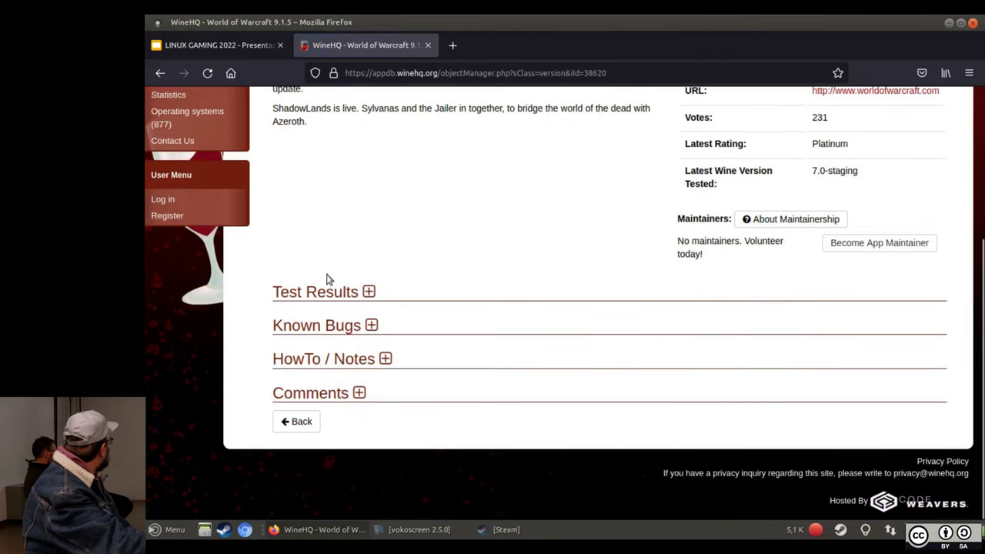
{"action": "left_click", "coordinate": [331, 291]}
{"action": "scroll", "coordinate": [259, 286], "scroll_direction": "down", "scroll_amount": 10}
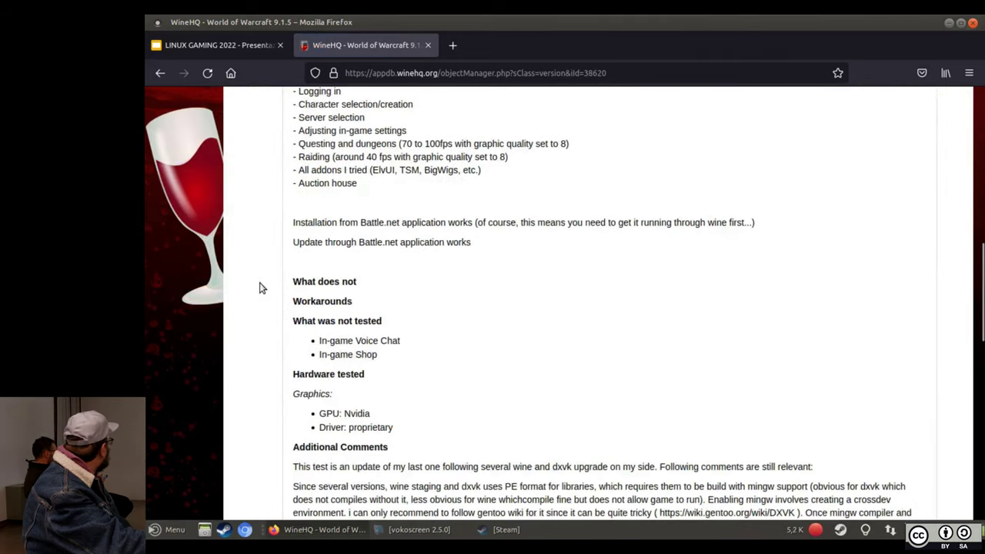
{"action": "scroll", "coordinate": [259, 285], "scroll_direction": "down", "scroll_amount": 5}
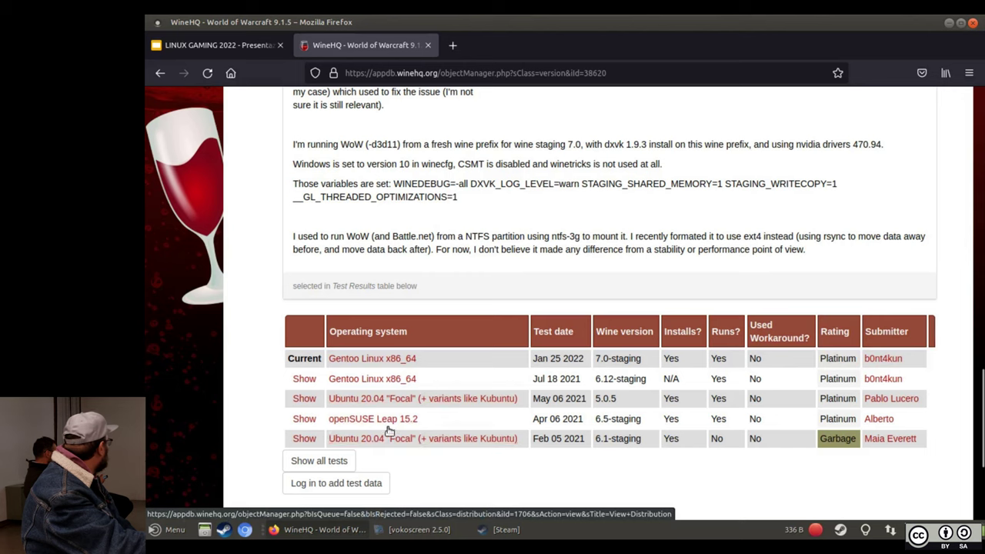
{"action": "scroll", "coordinate": [262, 414], "scroll_direction": "down", "scroll_amount": 2}
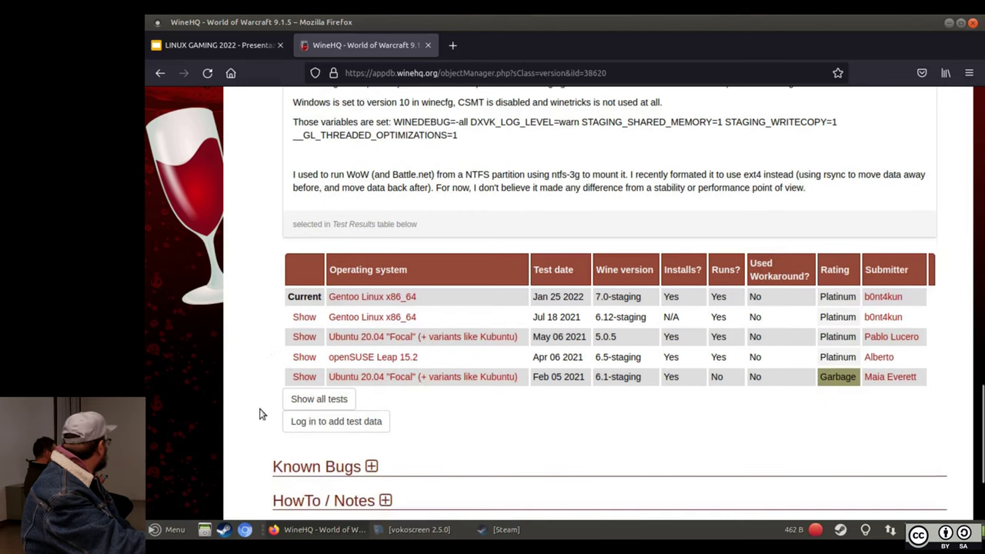
{"action": "scroll", "coordinate": [616, 416], "scroll_direction": "up", "scroll_amount": 2}
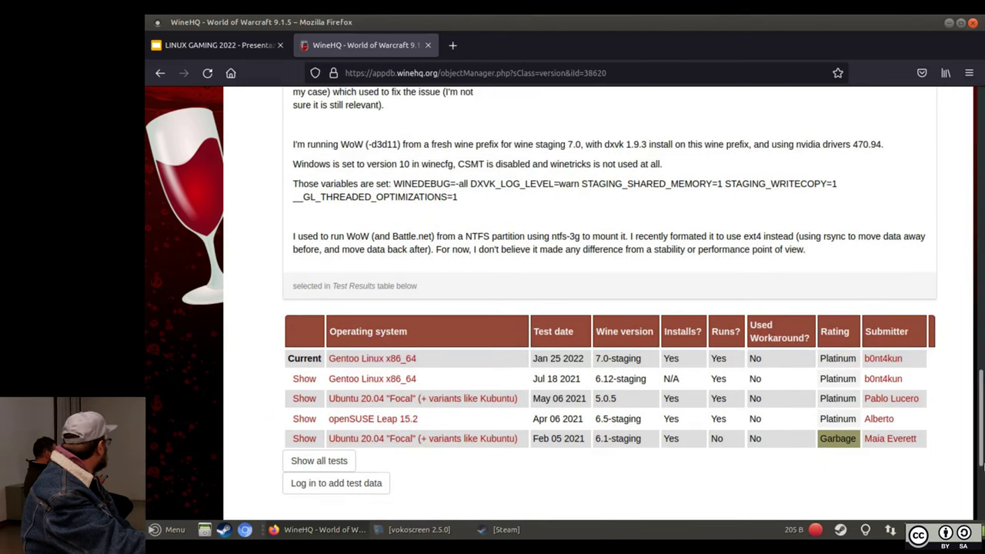
{"action": "scroll", "coordinate": [323, 435], "scroll_direction": "up", "scroll_amount": 2}
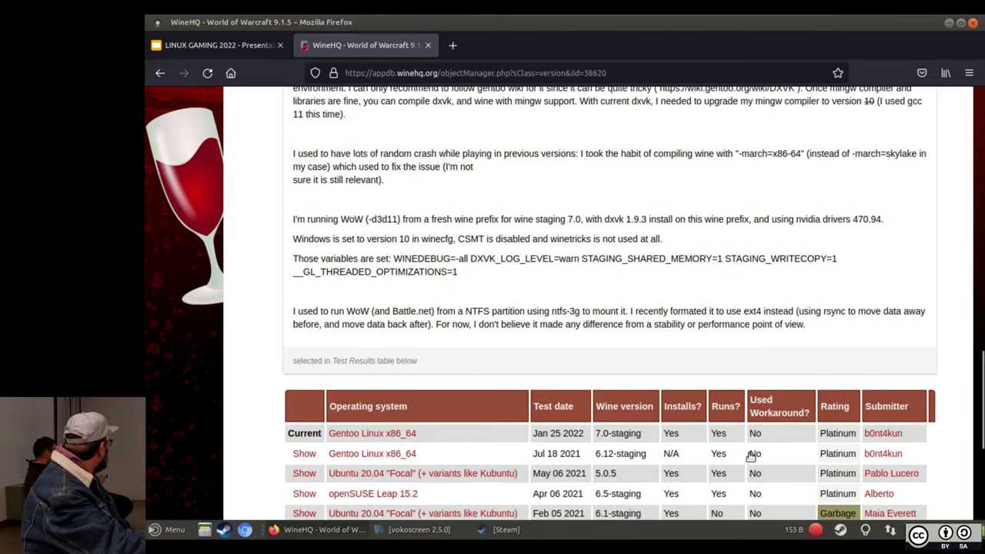
{"action": "scroll", "coordinate": [689, 445], "scroll_direction": "up", "scroll_amount": 15}
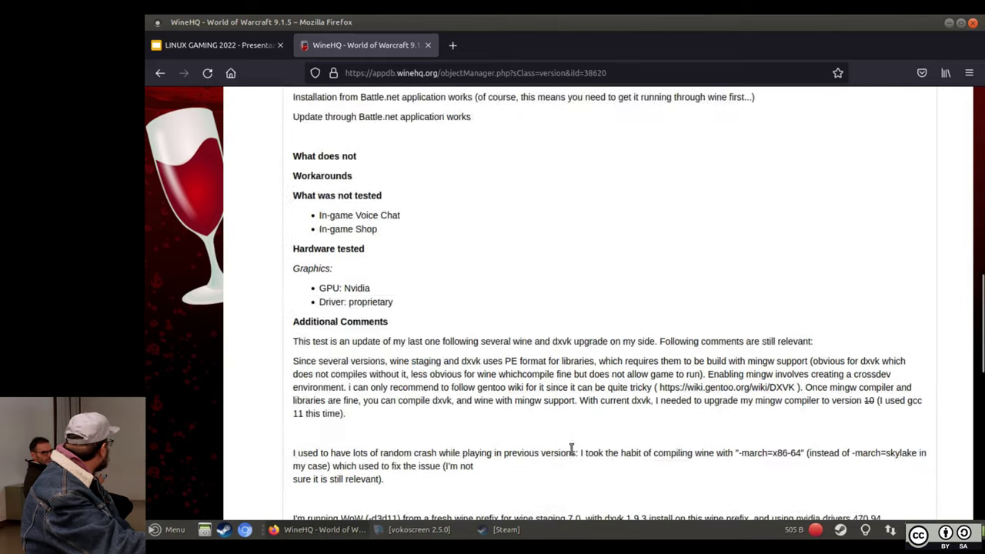
{"action": "scroll", "coordinate": [566, 452], "scroll_direction": "up", "scroll_amount": 6}
{"action": "scroll", "coordinate": [531, 388], "scroll_direction": "down", "scroll_amount": 1}
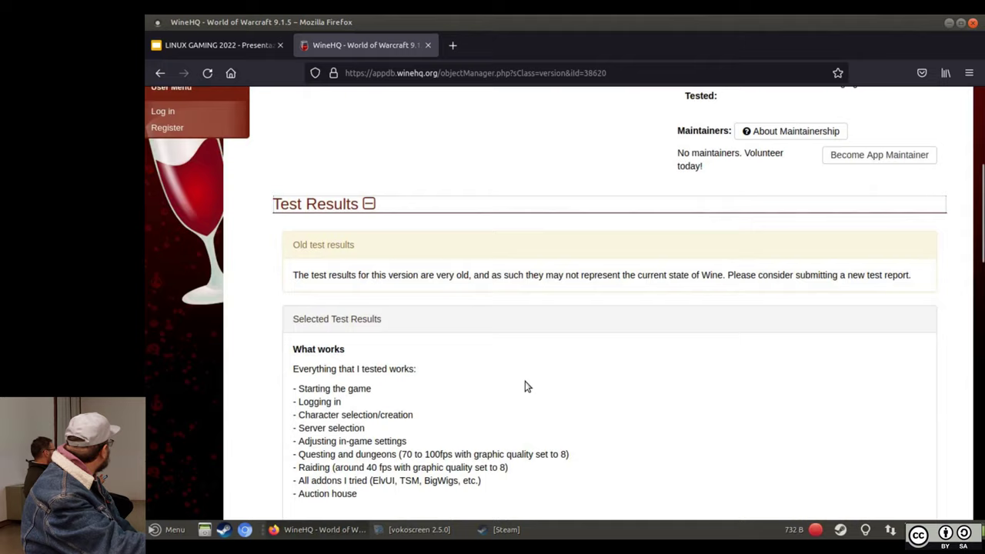
{"action": "scroll", "coordinate": [377, 349], "scroll_direction": "up", "scroll_amount": 3}
- Close the WineHQ page and open the GloriousEggroll/proton-ge-custom releases link from slide 11 about Steam Proton
{"action": "left_click", "coordinate": [427, 45]}
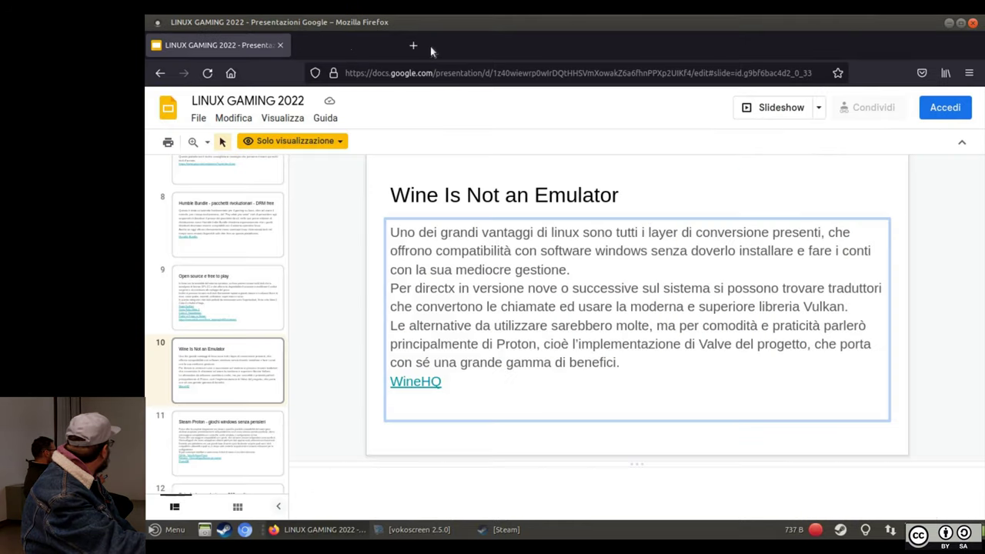
{"action": "left_click", "coordinate": [227, 446]}
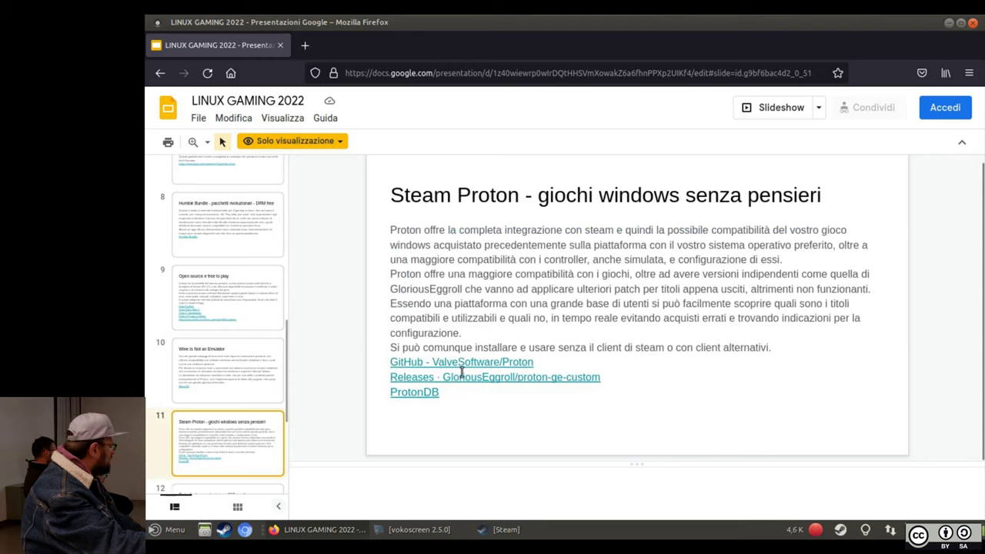
{"action": "left_click", "coordinate": [498, 379]}
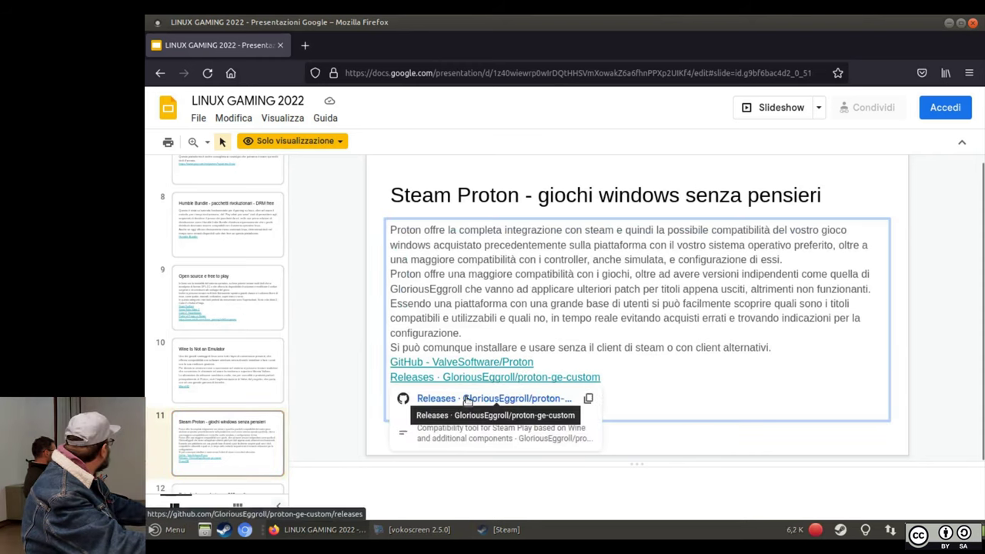
{"action": "left_click", "coordinate": [467, 399]}
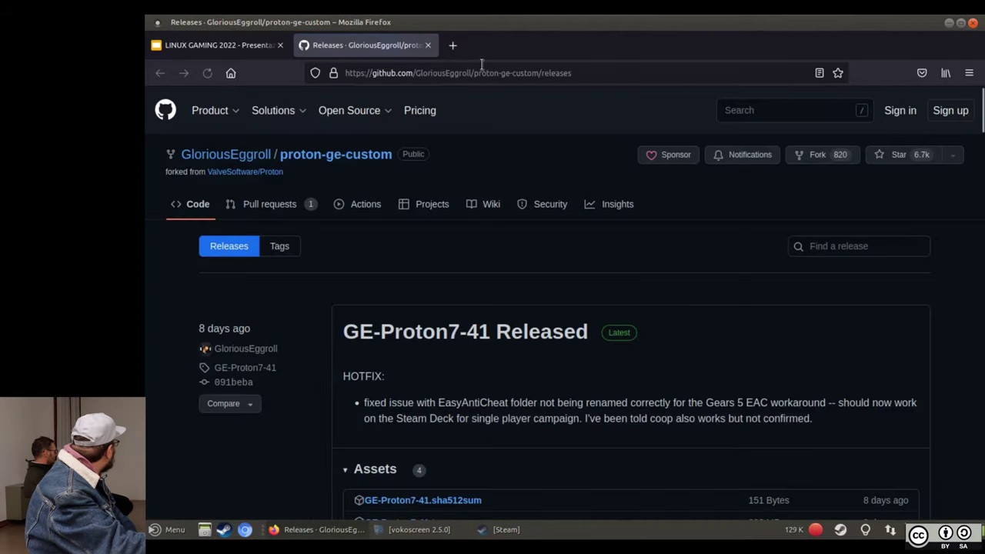
- Look through the proton-ge-custom releases and highlight the GE-Proton7-40 hotfix note about Gears 5
{"action": "scroll", "coordinate": [554, 177], "scroll_direction": "down", "scroll_amount": 3}
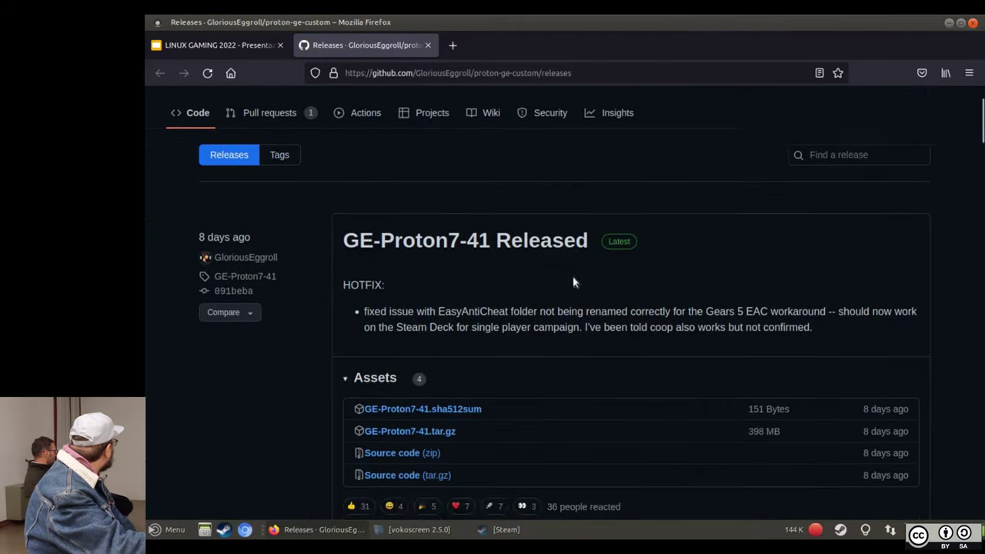
{"action": "scroll", "coordinate": [323, 382], "scroll_direction": "up", "scroll_amount": 3}
{"action": "scroll", "coordinate": [374, 251], "scroll_direction": "down", "scroll_amount": 4}
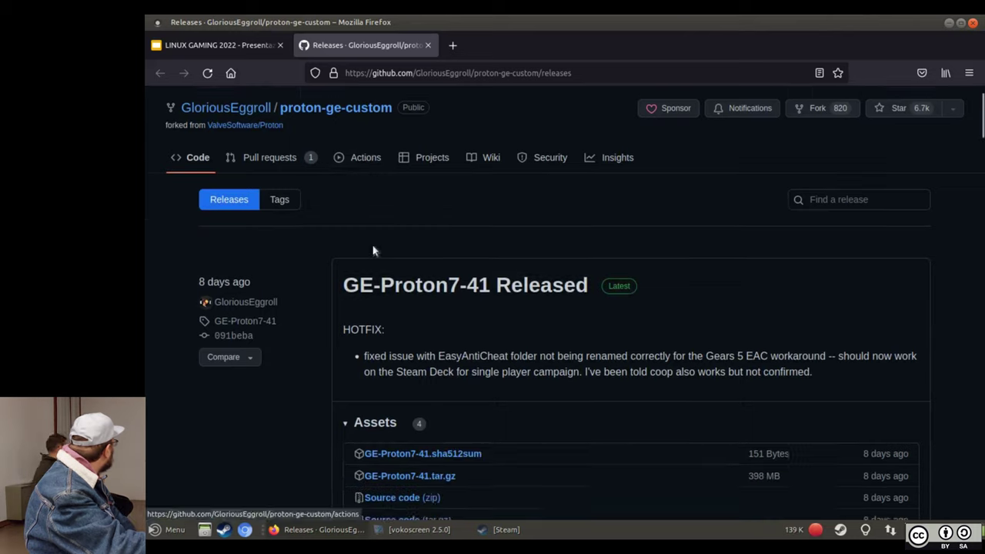
{"action": "scroll", "coordinate": [310, 247], "scroll_direction": "down", "scroll_amount": 10}
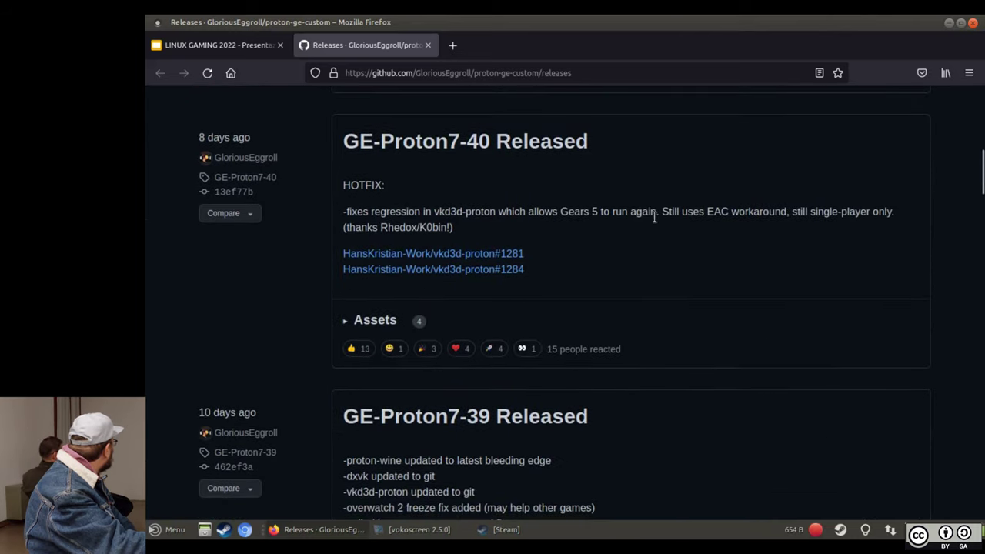
{"action": "left_click_drag", "start_coordinate": [458, 225], "coordinate": [354, 215]}
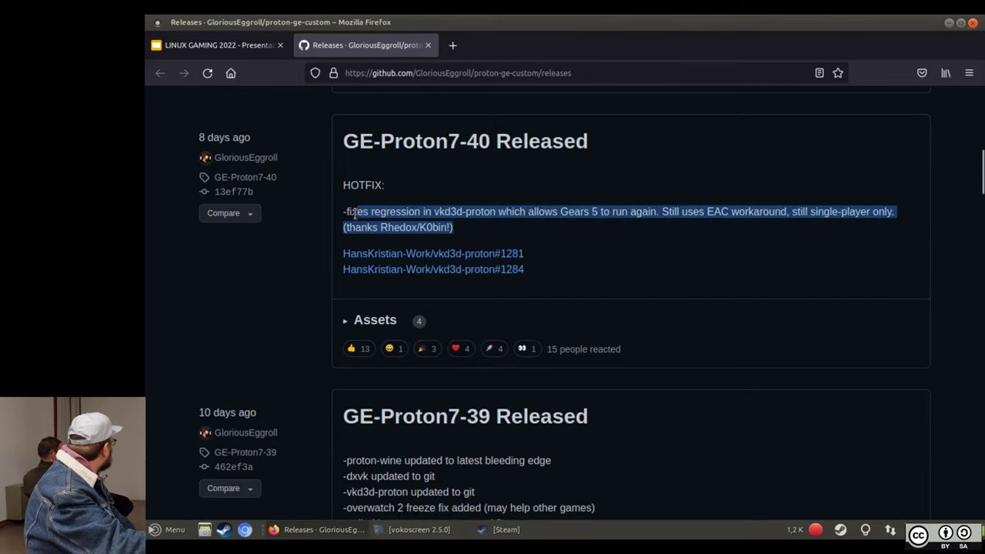
{"action": "left_click", "coordinate": [693, 206]}
{"action": "left_click_drag", "start_coordinate": [531, 213], "coordinate": [622, 214]}
- Highlight the Overwatch 2 entry in the GE-Proton7-39 release notes and that release's publication age
{"action": "scroll", "coordinate": [609, 221], "scroll_direction": "down", "scroll_amount": 2}
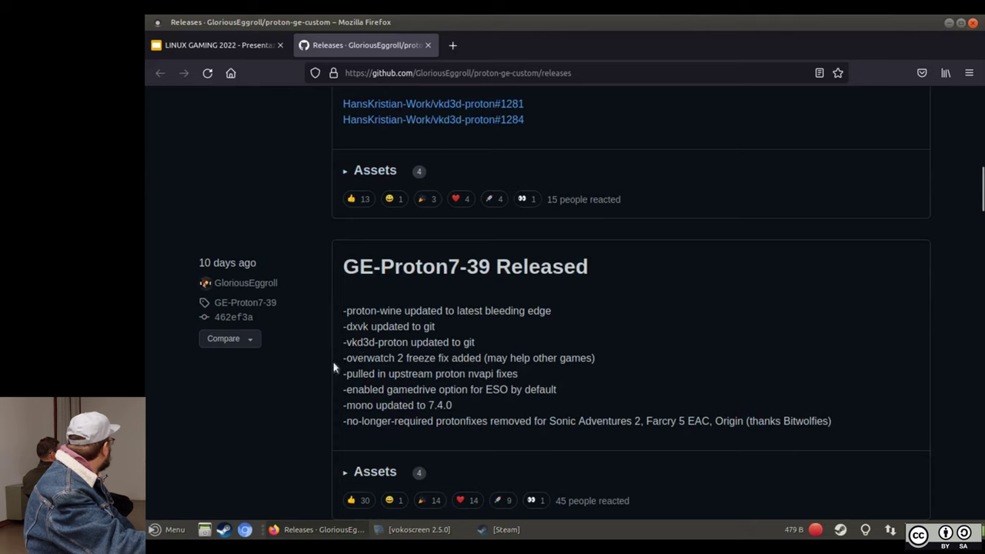
{"action": "left_click_drag", "start_coordinate": [344, 358], "coordinate": [407, 356]}
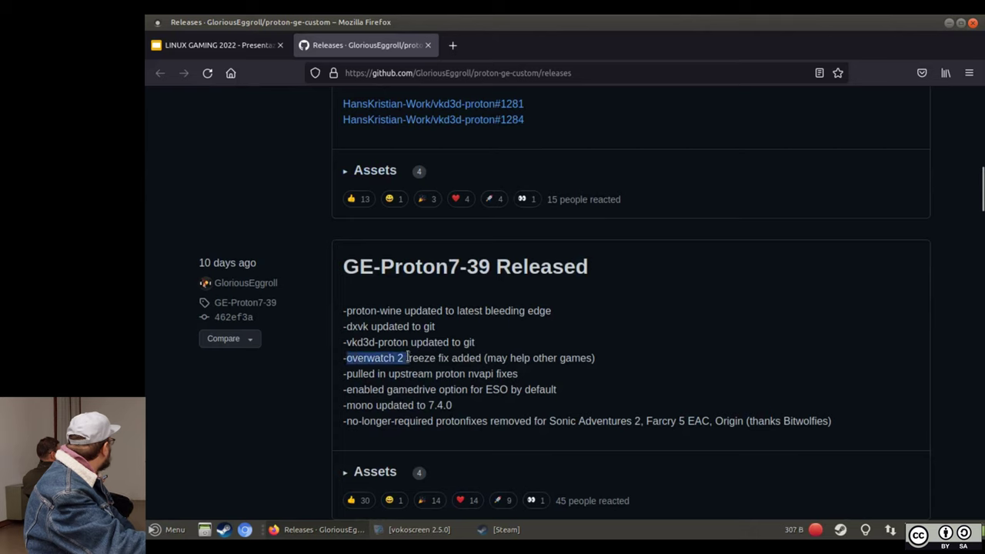
{"action": "left_click", "coordinate": [448, 338]}
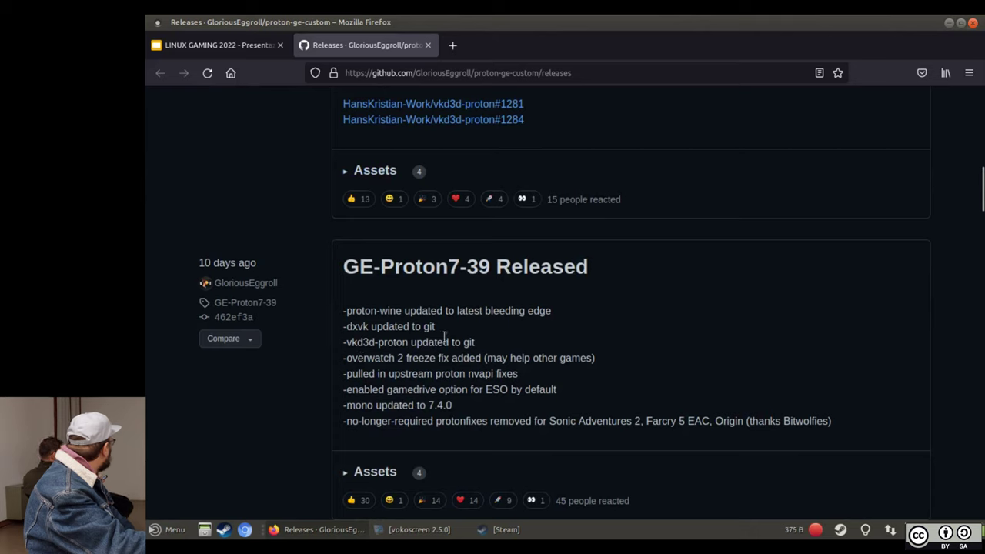
{"action": "left_click_drag", "start_coordinate": [198, 264], "coordinate": [271, 269]}
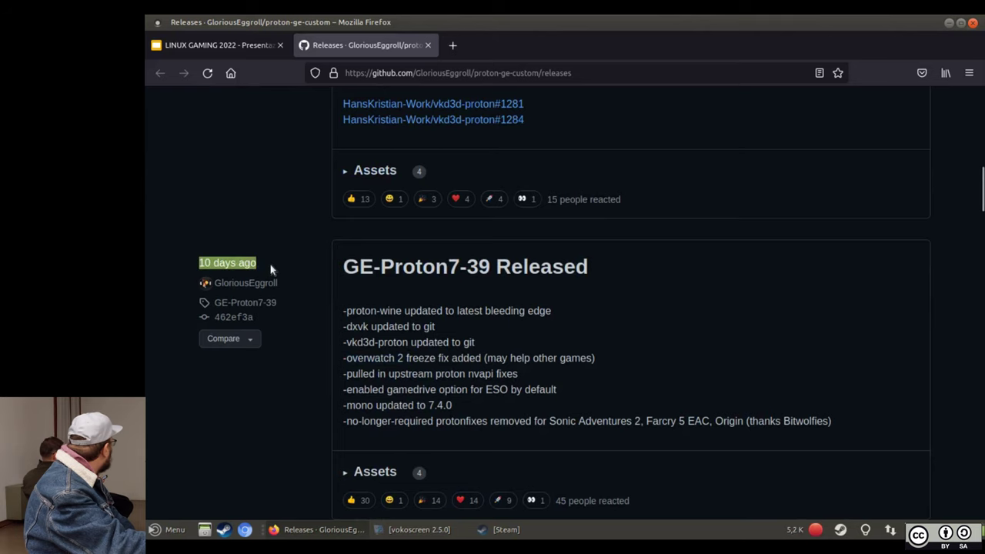
- Highlight the Sonic Adventures 2, Farcry 5 EAC and Origin protonfix removals in the GE-Proton7-39 release notes
{"action": "scroll", "coordinate": [410, 348], "scroll_direction": "down", "scroll_amount": 2}
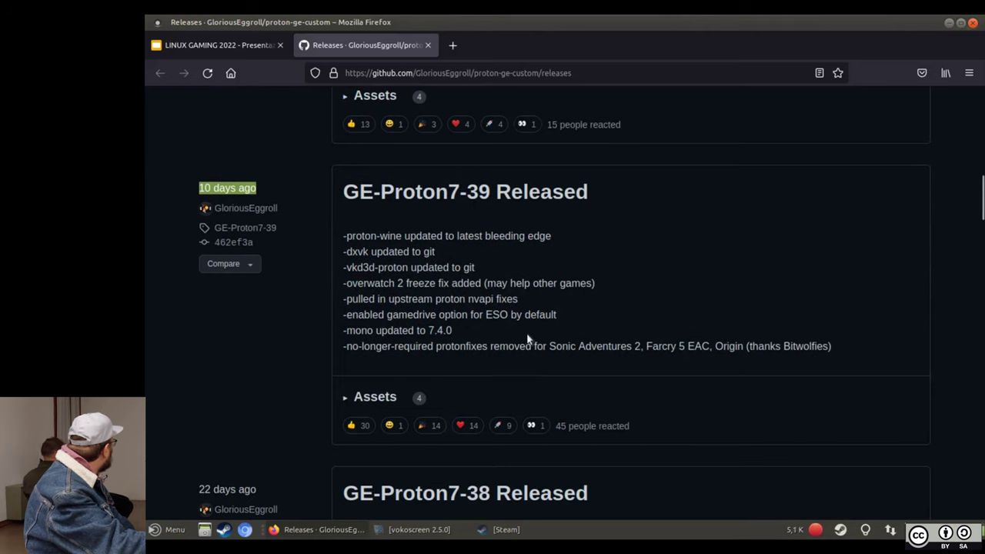
{"action": "triple_click", "coordinate": [659, 350]}
{"action": "left_click", "coordinate": [665, 349]}
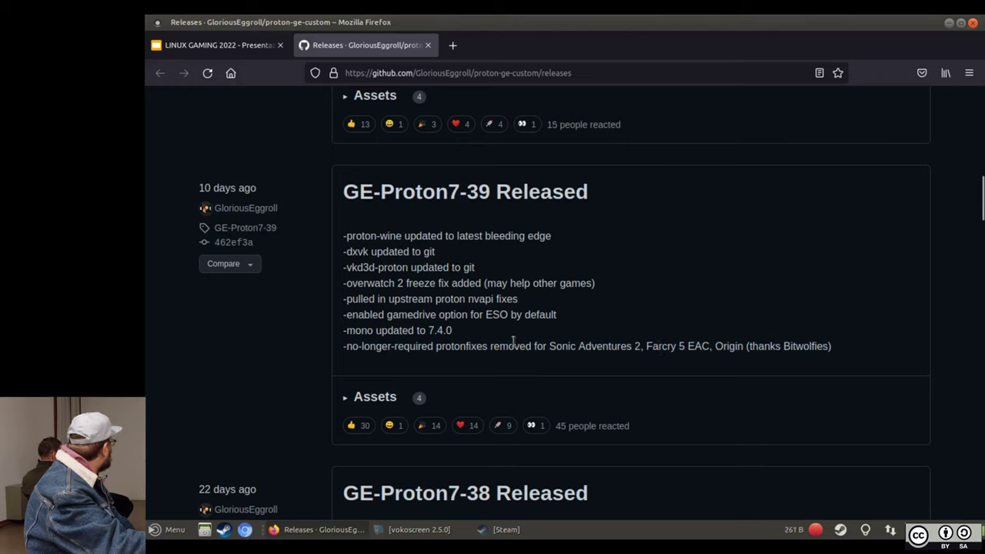
{"action": "left_click_drag", "start_coordinate": [549, 346], "coordinate": [809, 351]}
{"action": "left_click", "coordinate": [810, 350]}
- Highlight Persona 5 Royal in the save file fix entry of the GE-Proton7-38 release notes, and clear the highlight
{"action": "scroll", "coordinate": [288, 286], "scroll_direction": "down", "scroll_amount": 5}
{"action": "scroll", "coordinate": [288, 286], "scroll_direction": "down", "scroll_amount": 1}
{"action": "scroll", "coordinate": [288, 286], "scroll_direction": "up", "scroll_amount": 1}
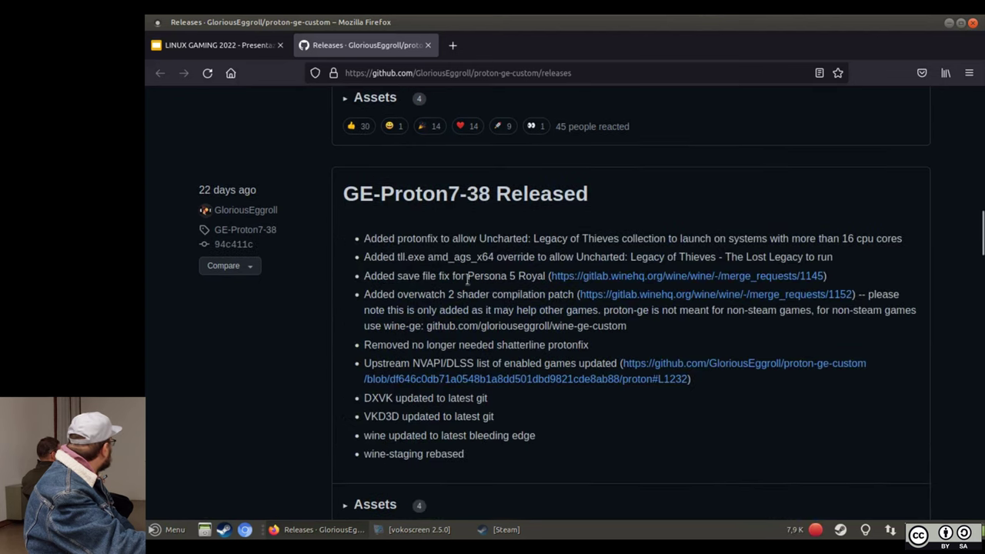
{"action": "left_click_drag", "start_coordinate": [470, 276], "coordinate": [555, 274]}
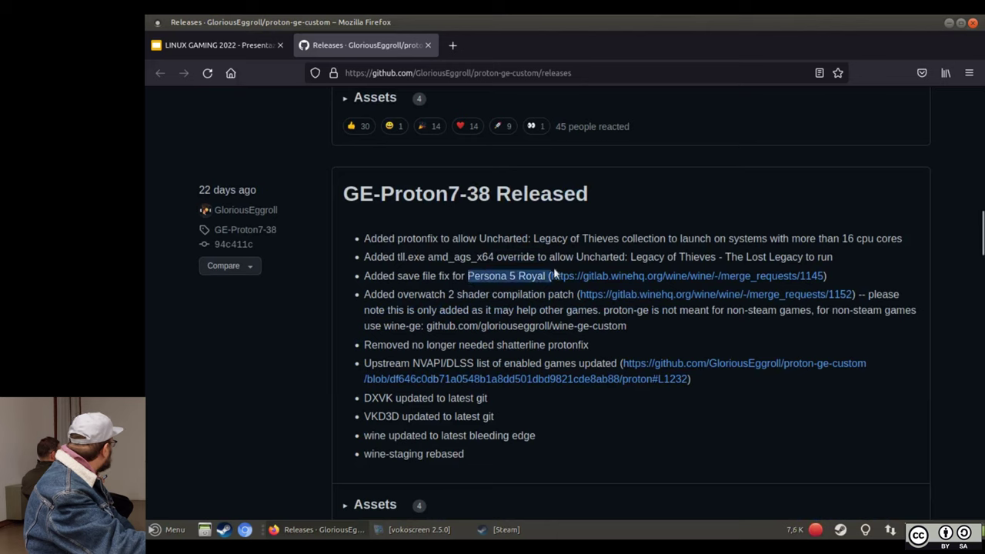
{"action": "left_click", "coordinate": [502, 256]}
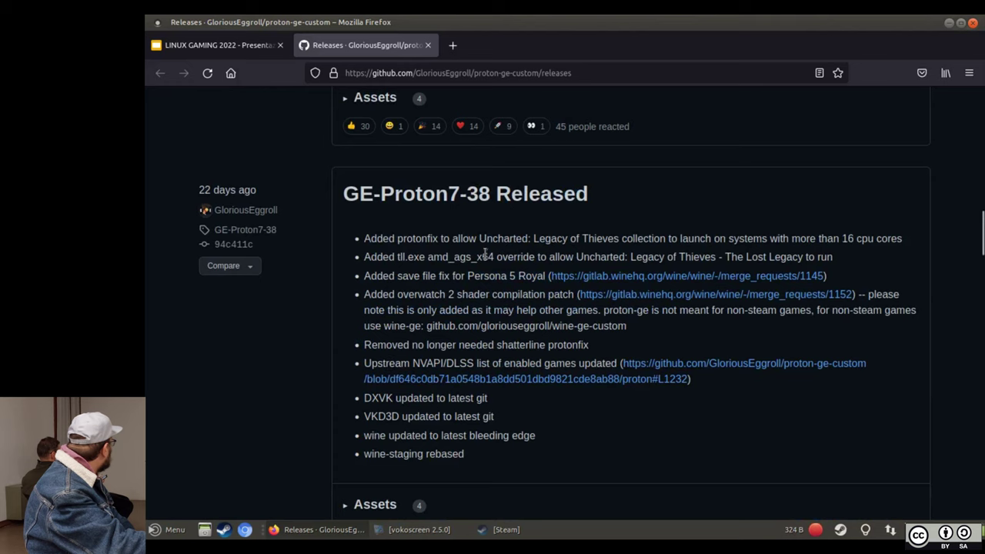
- Look through the older release notes from GE-Proton7-37 down to GE-Proton7-35, including the FSR removal explanation
{"action": "scroll", "coordinate": [485, 254], "scroll_direction": "down", "scroll_amount": 5}
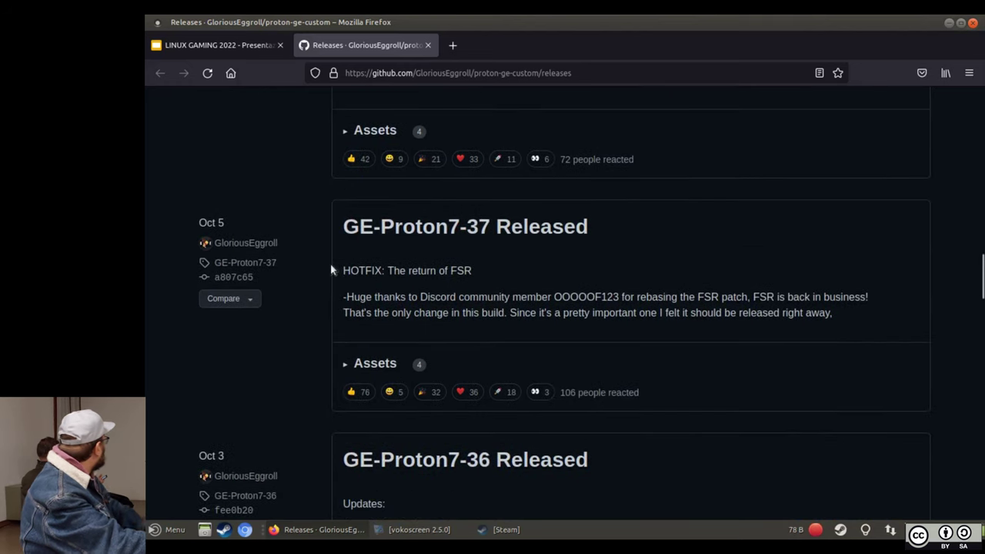
{"action": "scroll", "coordinate": [327, 277], "scroll_direction": "down", "scroll_amount": 3}
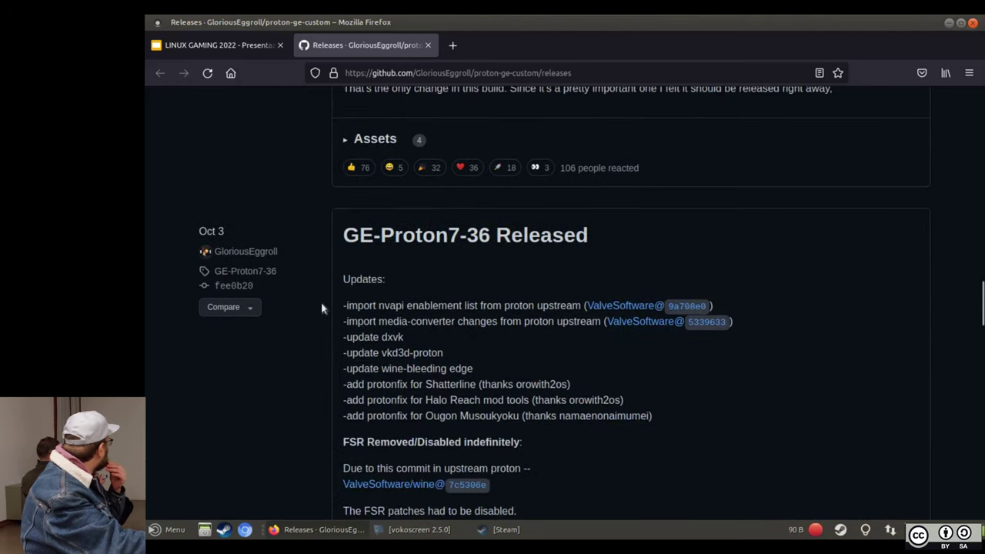
{"action": "scroll", "coordinate": [322, 307], "scroll_direction": "down", "scroll_amount": 1}
{"action": "scroll", "coordinate": [642, 231], "scroll_direction": "down", "scroll_amount": 2}
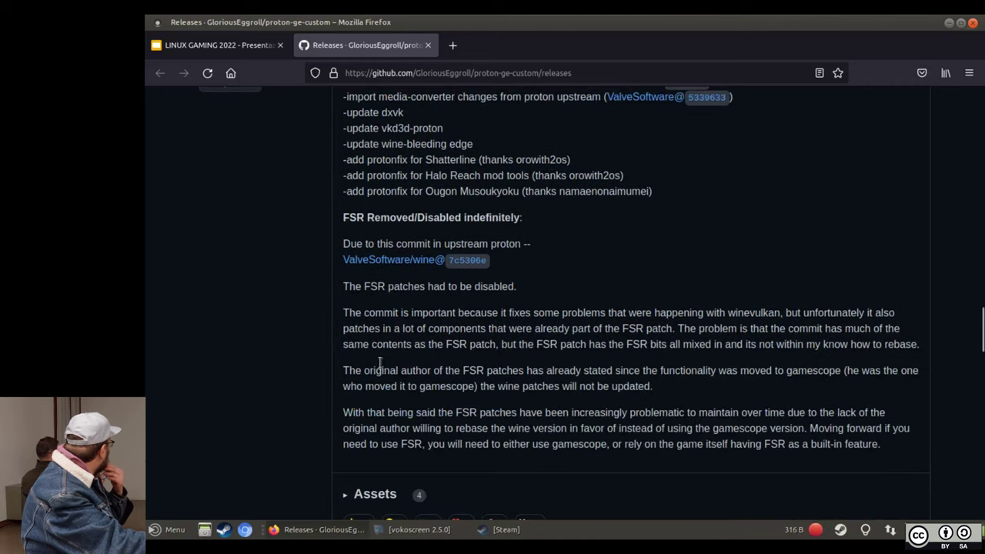
{"action": "scroll", "coordinate": [243, 195], "scroll_direction": "down", "scroll_amount": 3}
{"action": "scroll", "coordinate": [383, 251], "scroll_direction": "down", "scroll_amount": 2}
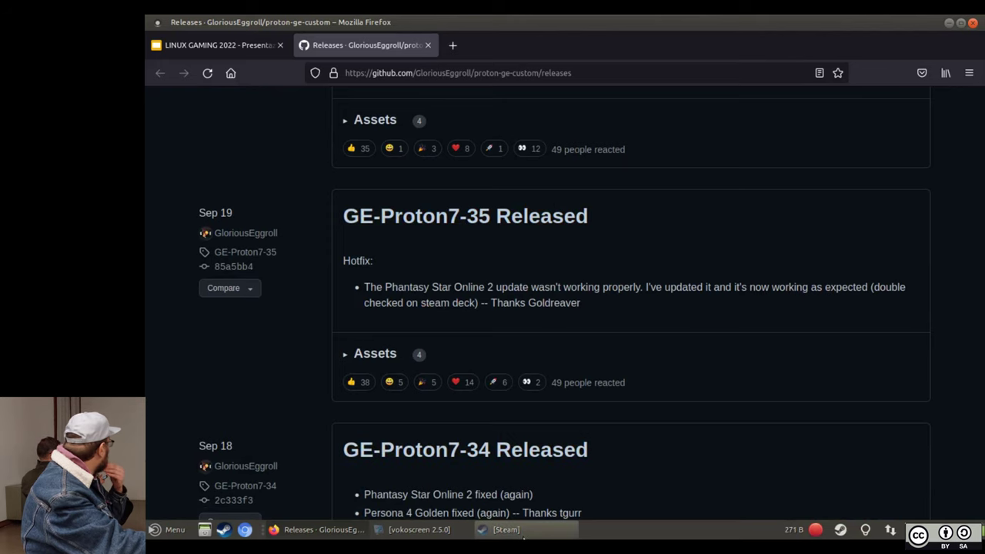
- Open the Home folder from the desktop and show its hidden files and folders
{"action": "key", "text": "super+d"}
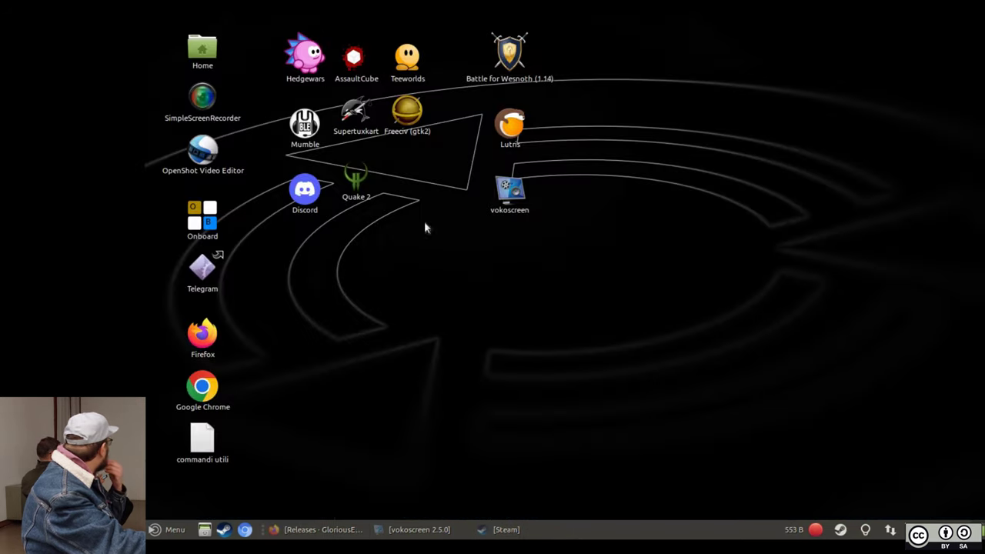
{"action": "double_click", "coordinate": [202, 48]}
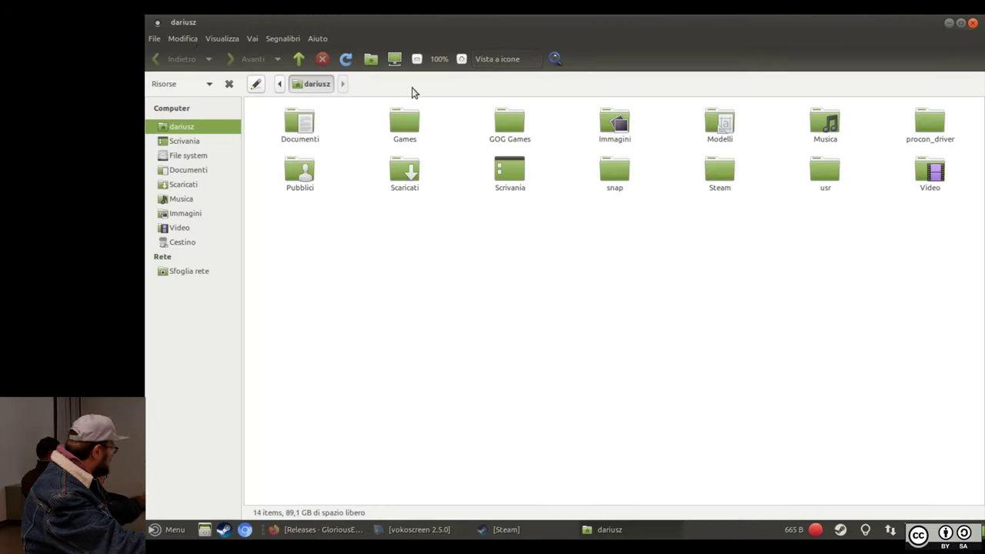
{"action": "key", "text": "ctrl+h"}
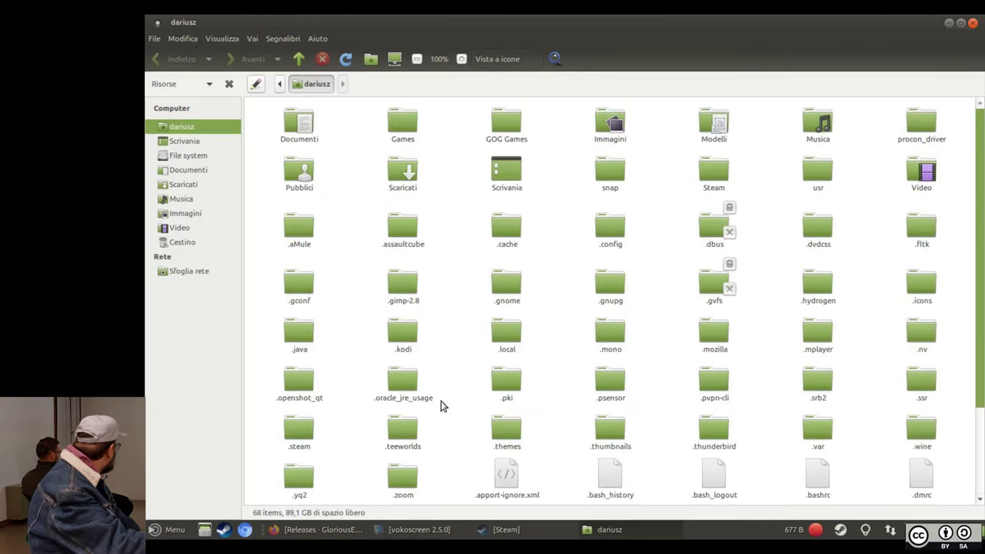
{"action": "scroll", "coordinate": [493, 413], "scroll_direction": "down", "scroll_amount": 1}
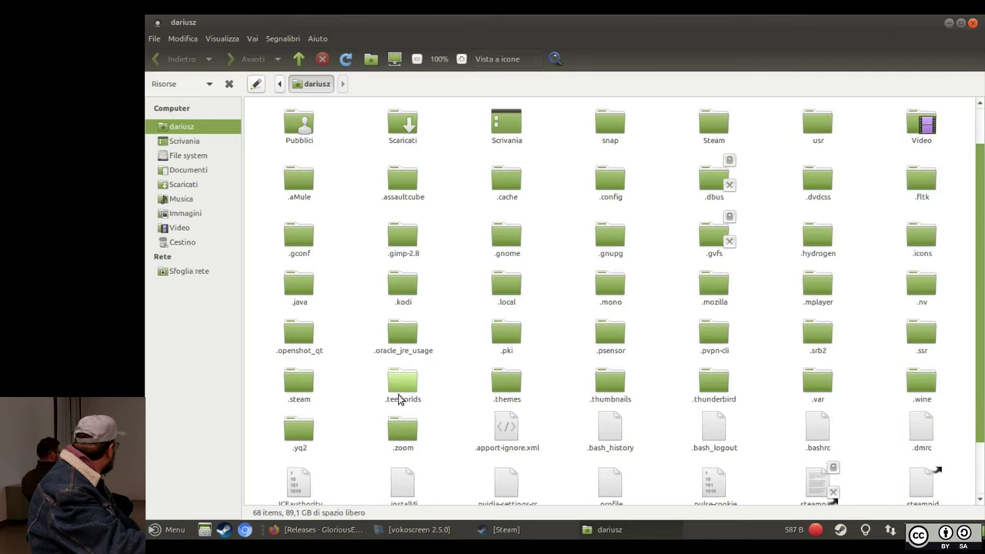
- Open the compatibilitytools.d folder inside .steam and select the GE-Proton7-38 folder
{"action": "double_click", "coordinate": [298, 386]}
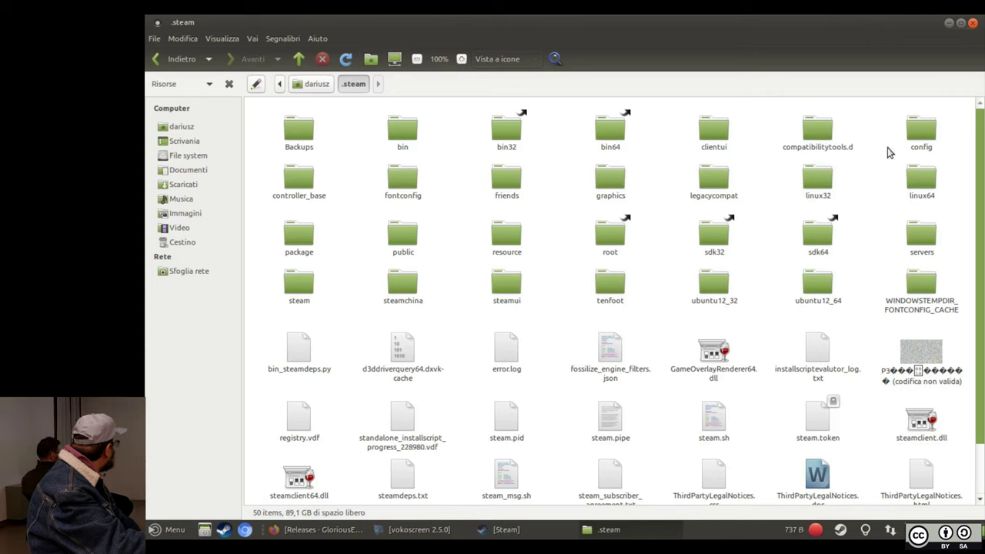
{"action": "left_click", "coordinate": [814, 147]}
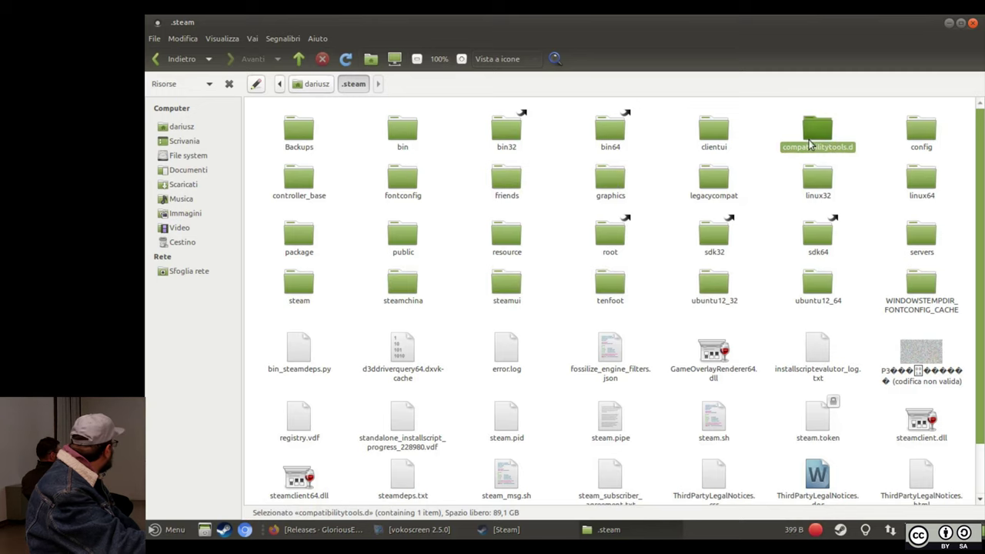
{"action": "double_click", "coordinate": [819, 136]}
{"action": "left_click", "coordinate": [297, 132]}
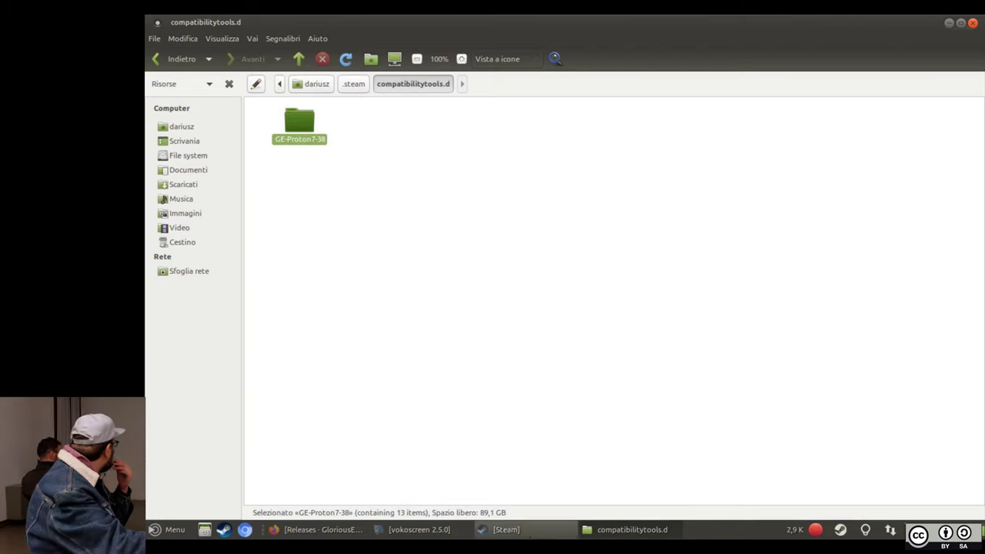
- Switch to Steam and open the compatibility properties of Super Time Force Ultra
{"action": "left_click", "coordinate": [523, 529]}
{"action": "left_click", "coordinate": [221, 330]}
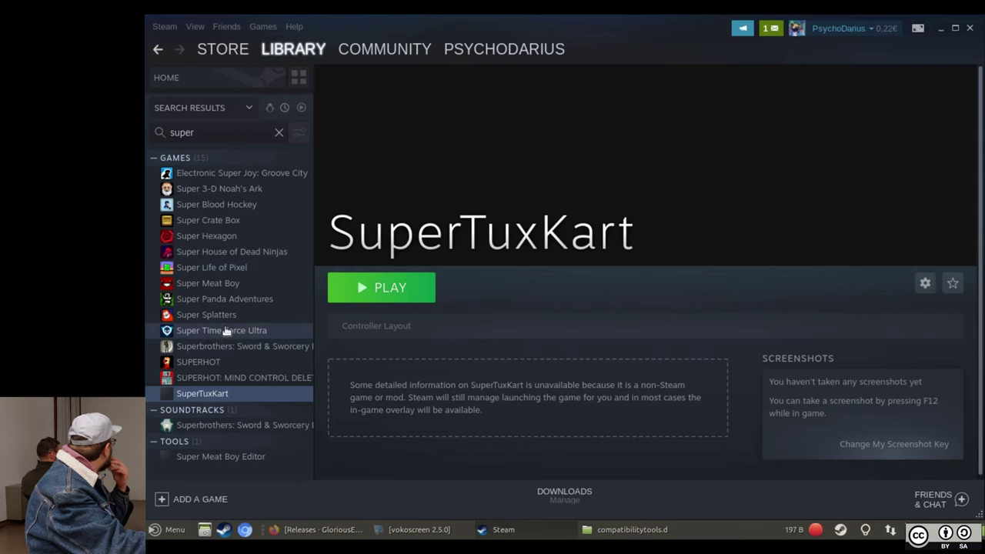
{"action": "mouse_move", "coordinate": [261, 47]}
{"action": "left_click", "coordinate": [163, 27]}
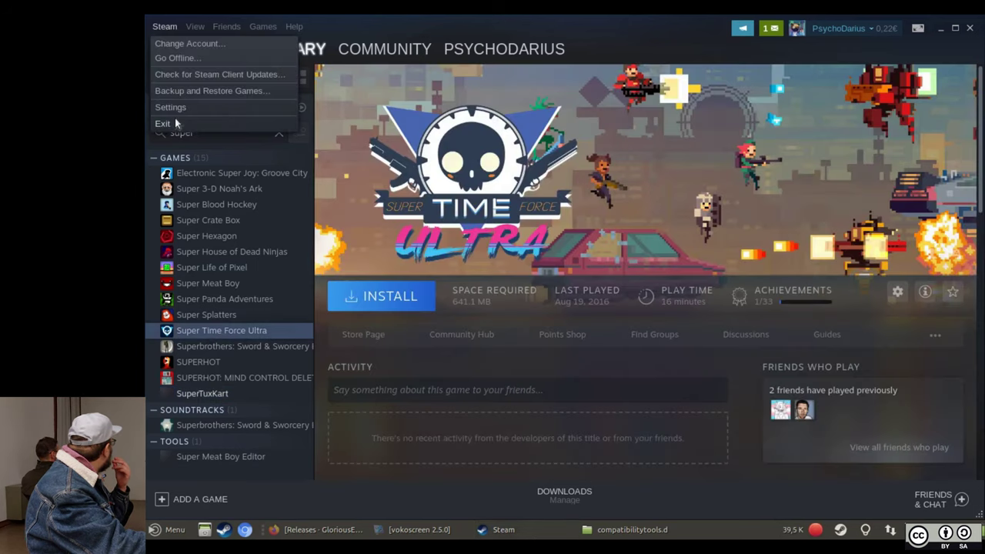
{"action": "left_click", "coordinate": [257, 333]}
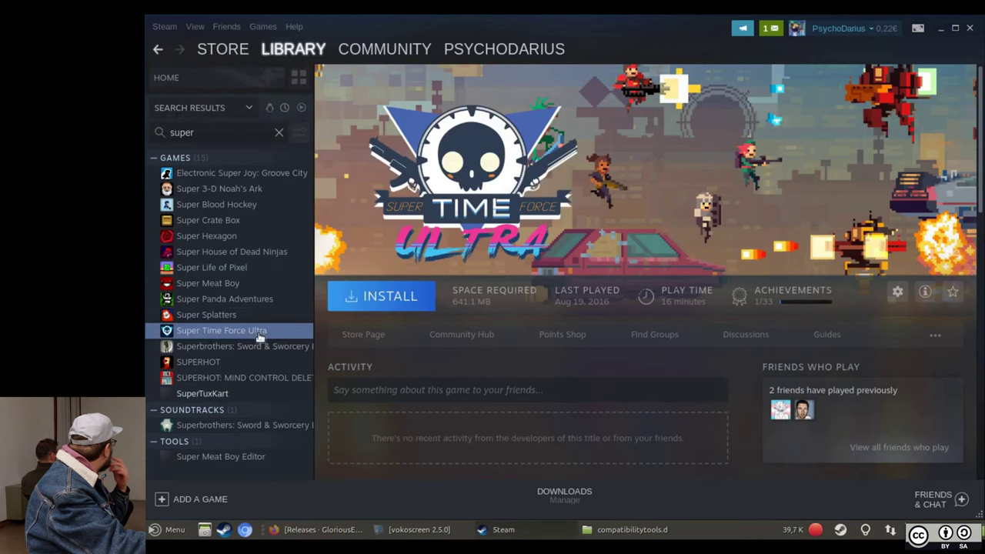
{"action": "right_click", "coordinate": [246, 332]}
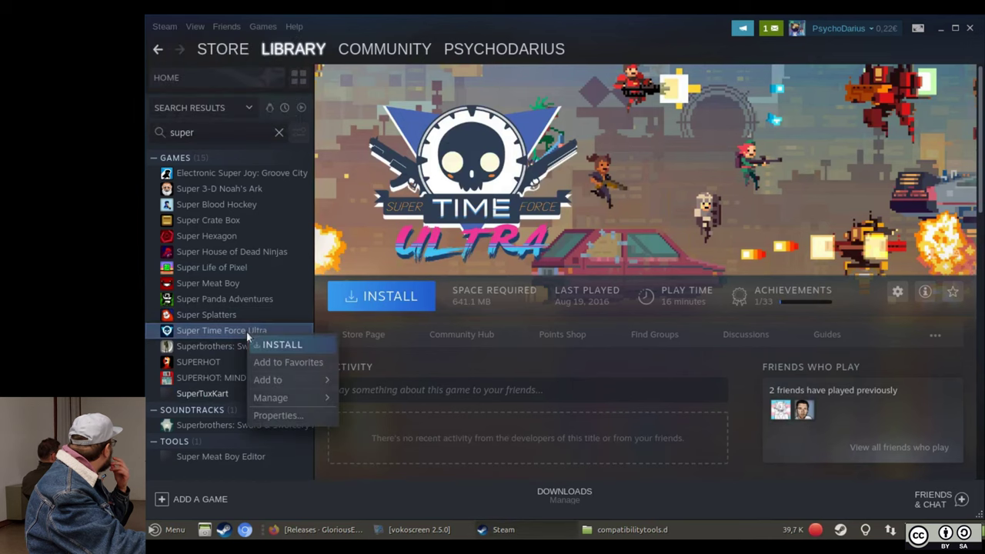
{"action": "left_click", "coordinate": [306, 420]}
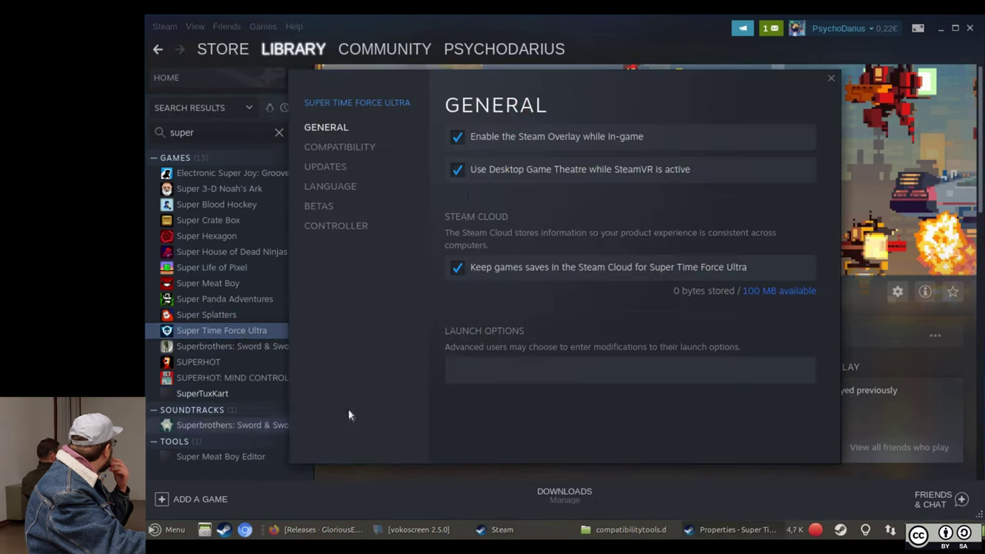
{"action": "left_click", "coordinate": [347, 148]}
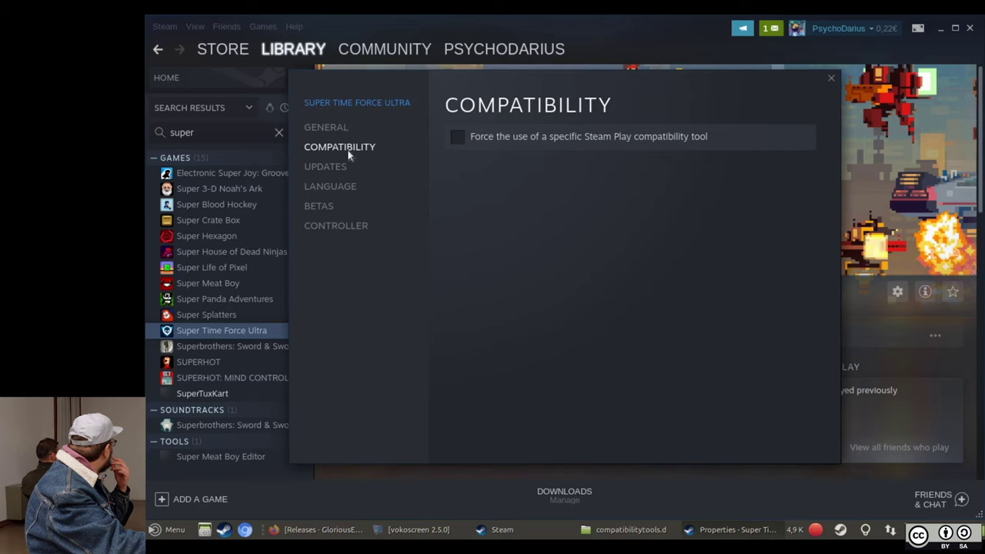
- Force a specific Steam Play compatibility tool for Super Time Force Ultra, review the available Proton versions and choose GE-Proton7-38
{"action": "left_click", "coordinate": [457, 137]}
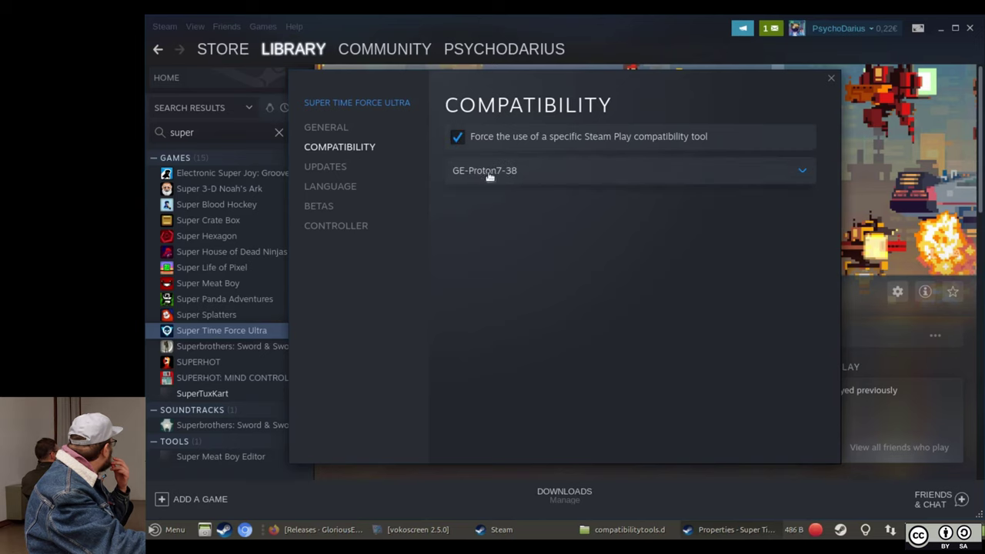
{"action": "left_click", "coordinate": [490, 176]}
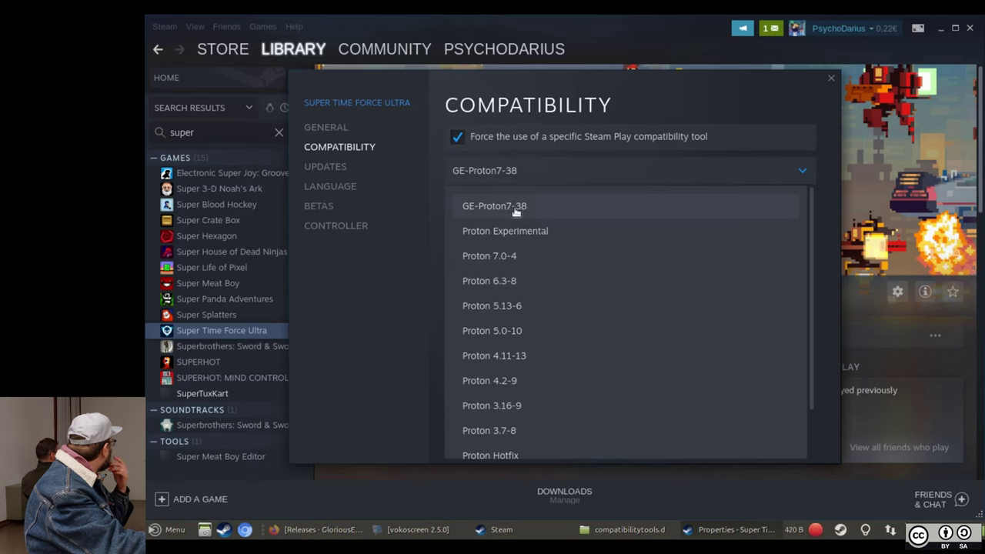
{"action": "scroll", "coordinate": [507, 231], "scroll_direction": "down", "scroll_amount": 2}
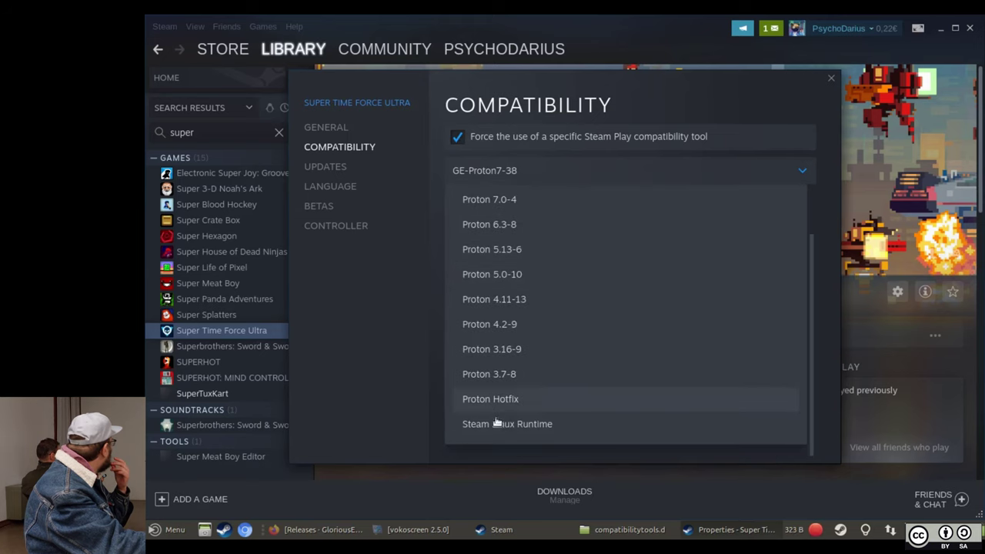
{"action": "scroll", "coordinate": [514, 377], "scroll_direction": "up", "scroll_amount": 2}
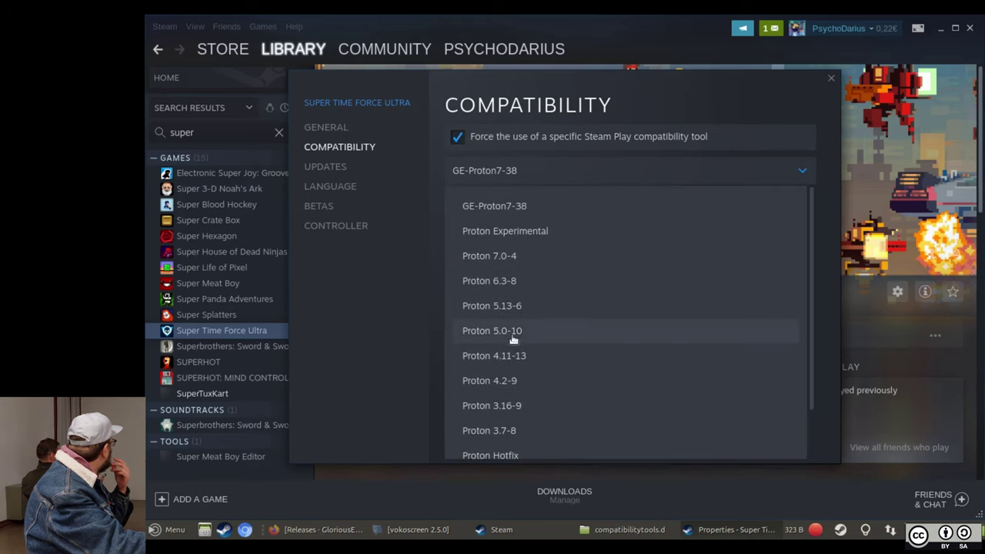
{"action": "left_click", "coordinate": [542, 206]}
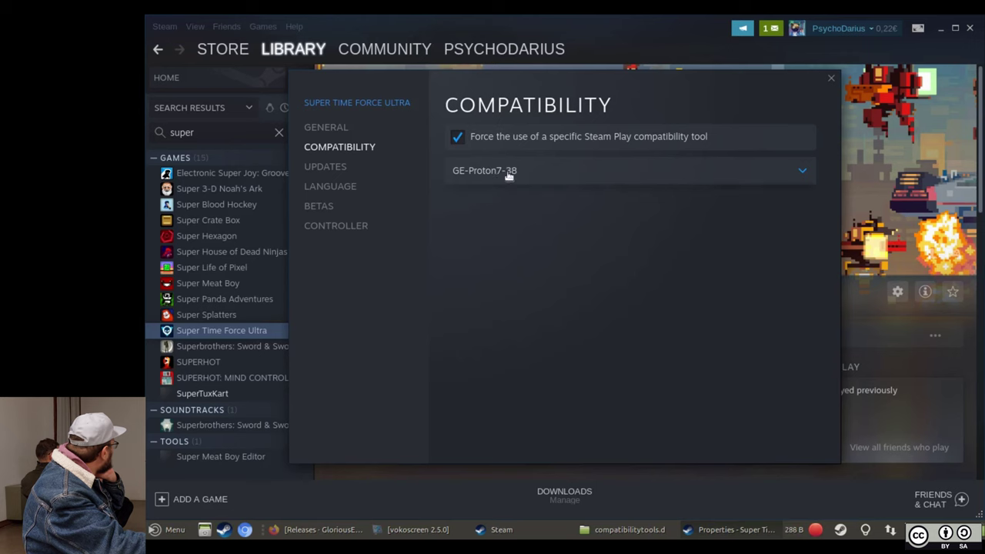
- Clear the "super" search from the game library and filter the list to games that are ready to play
{"action": "left_click", "coordinate": [186, 316]}
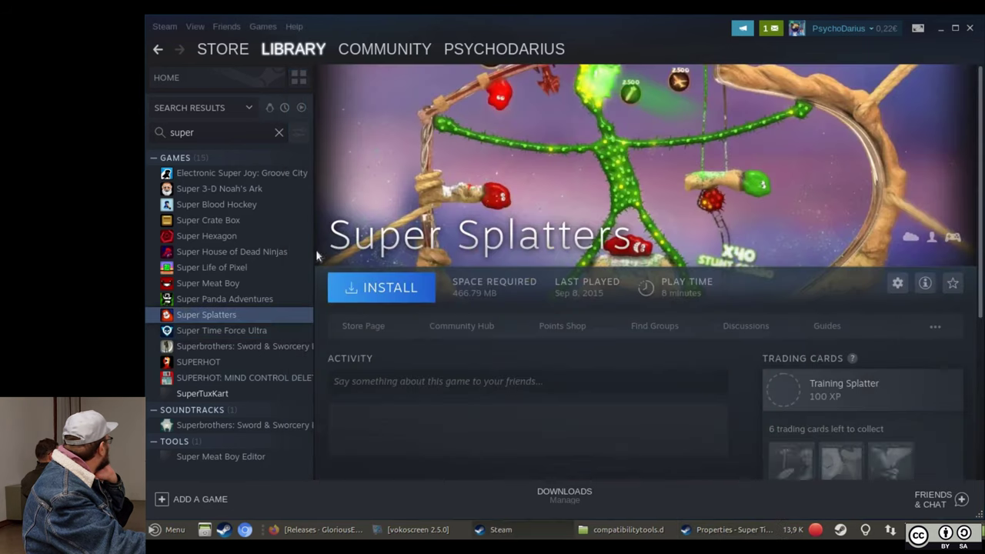
{"action": "mouse_move", "coordinate": [339, 67]}
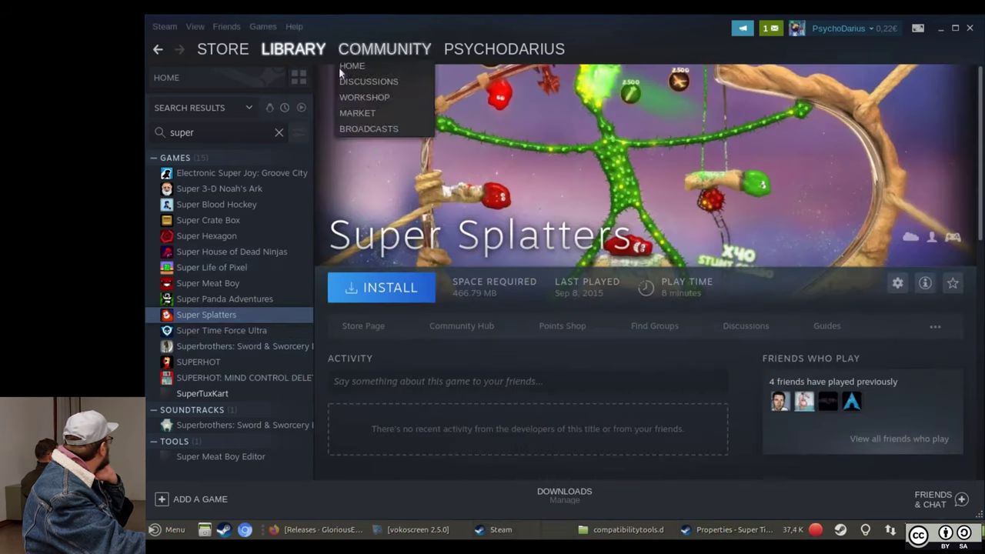
{"action": "left_click", "coordinate": [280, 133]}
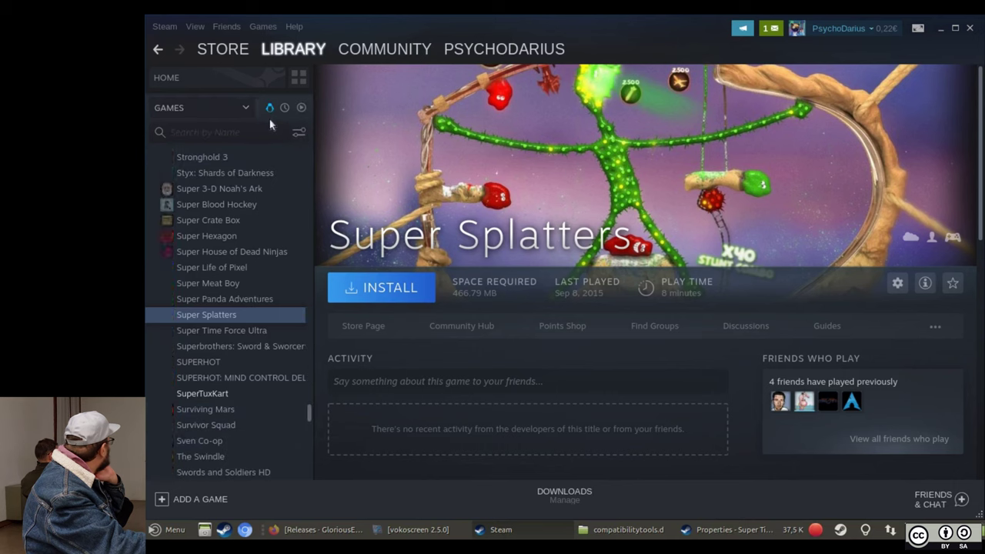
{"action": "left_click", "coordinate": [301, 107]}
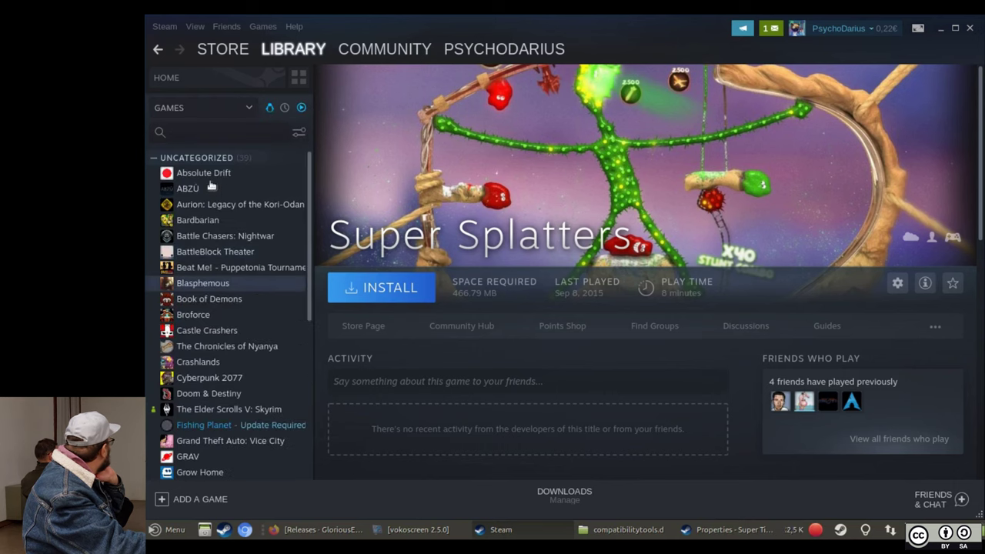
- Open the properties of Cyberpunk 2077 and examine its compatibility tool setting
{"action": "left_click", "coordinate": [198, 380]}
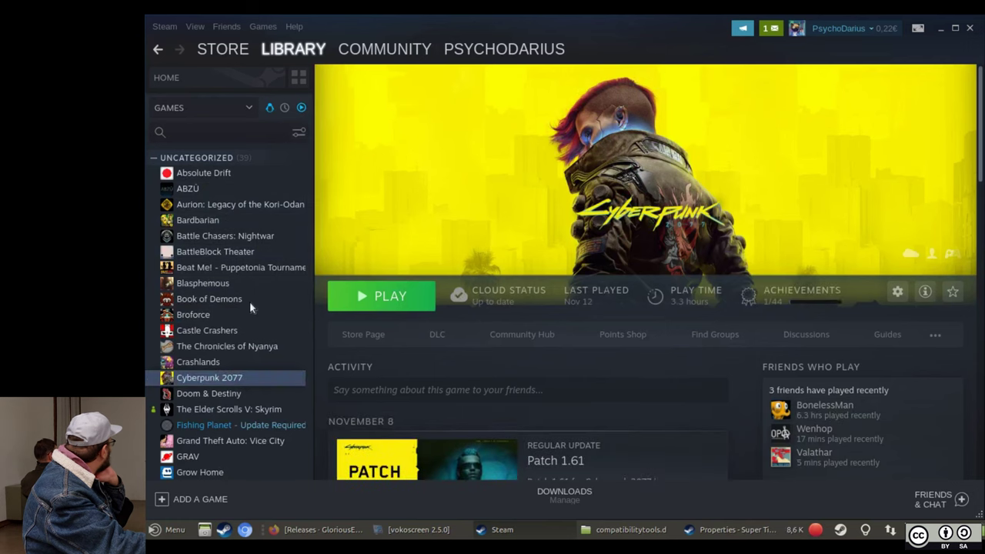
{"action": "right_click", "coordinate": [236, 377]}
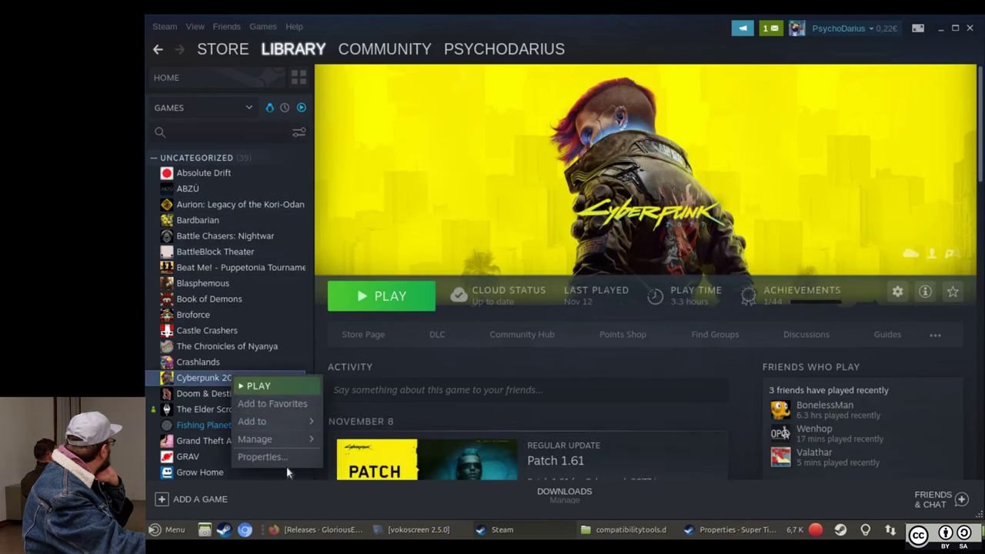
{"action": "left_click", "coordinate": [266, 457]}
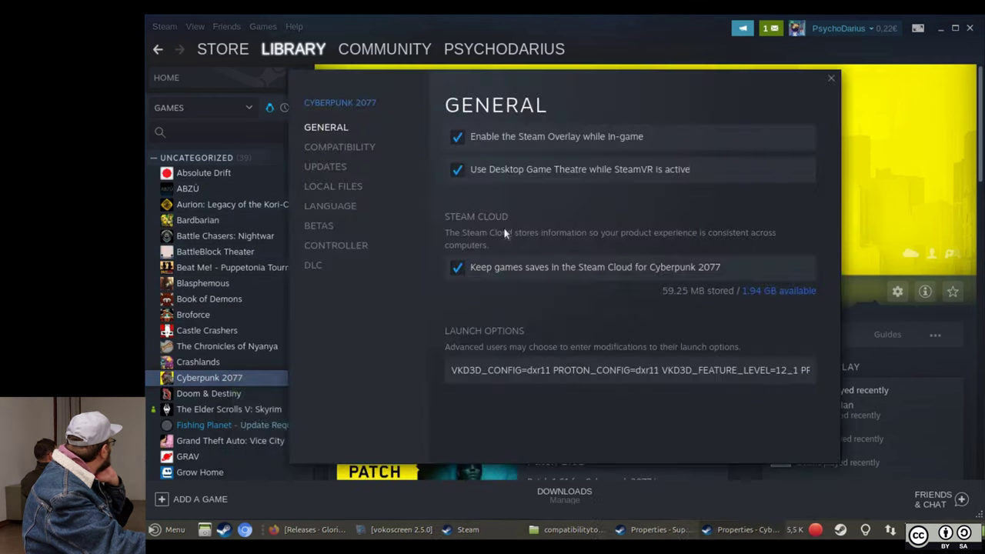
{"action": "left_click", "coordinate": [364, 147]}
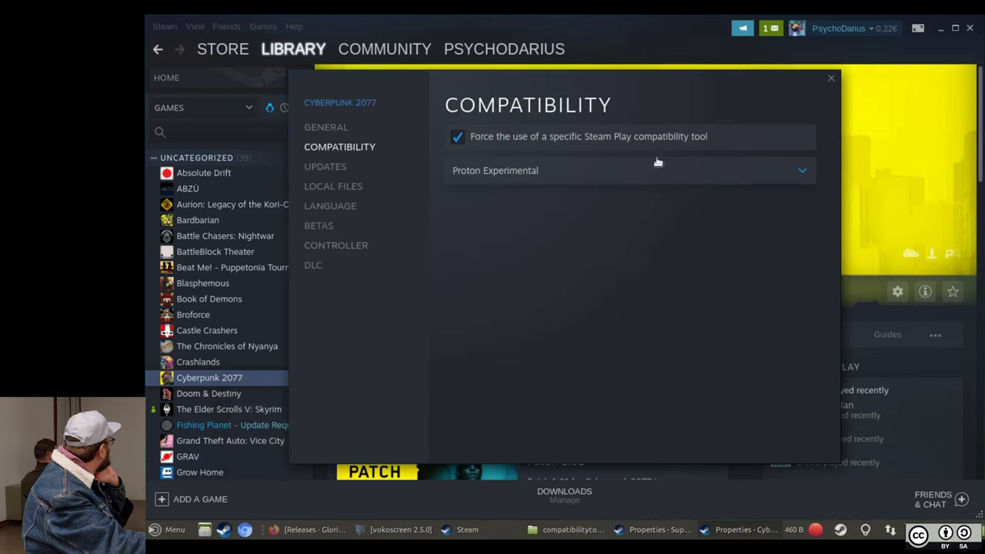
- Close the Cyberpunk 2077 properties, switch to Firefox and close the Proton releases page to return to the RetroArch slide
{"action": "left_click", "coordinate": [830, 79]}
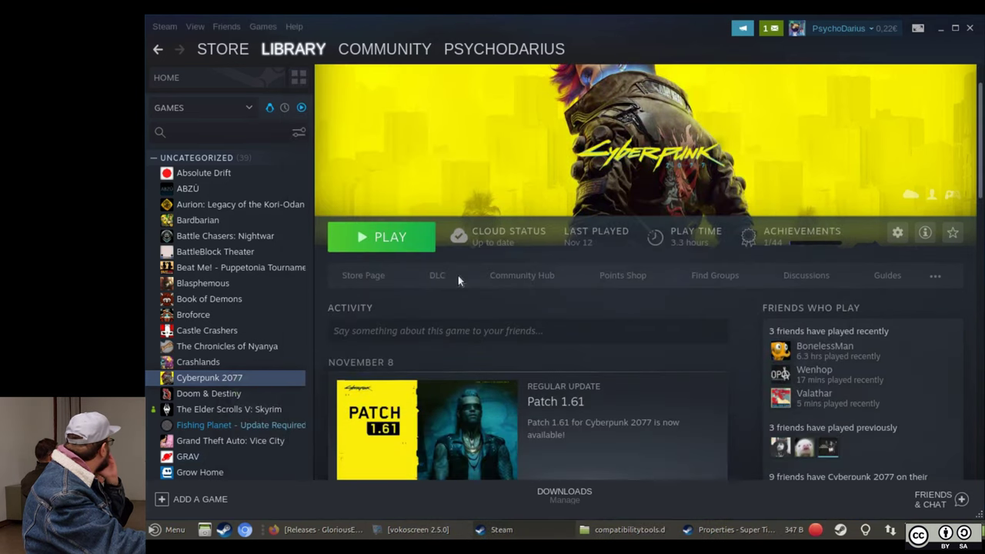
{"action": "left_click", "coordinate": [356, 530]}
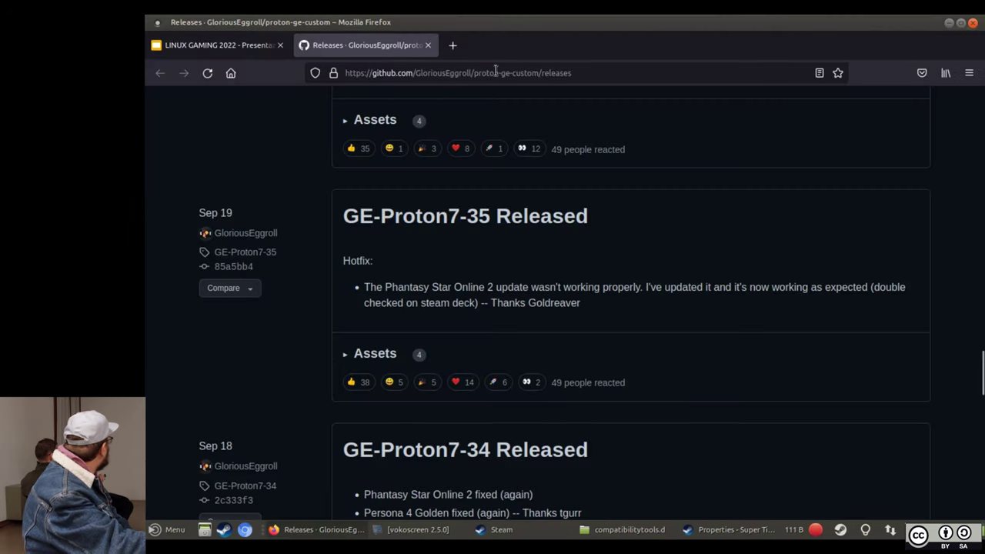
{"action": "left_click", "coordinate": [427, 45]}
{"action": "scroll", "coordinate": [319, 275], "scroll_direction": "down", "scroll_amount": 1}
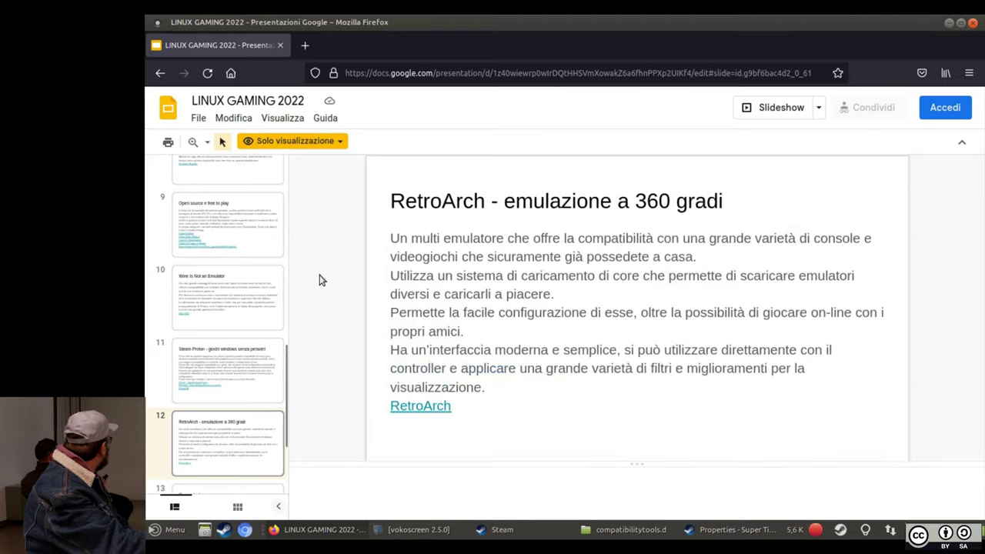
{"action": "scroll", "coordinate": [319, 275], "scroll_direction": "down", "scroll_amount": 1}
{"action": "scroll", "coordinate": [319, 282], "scroll_direction": "up", "scroll_amount": 1}
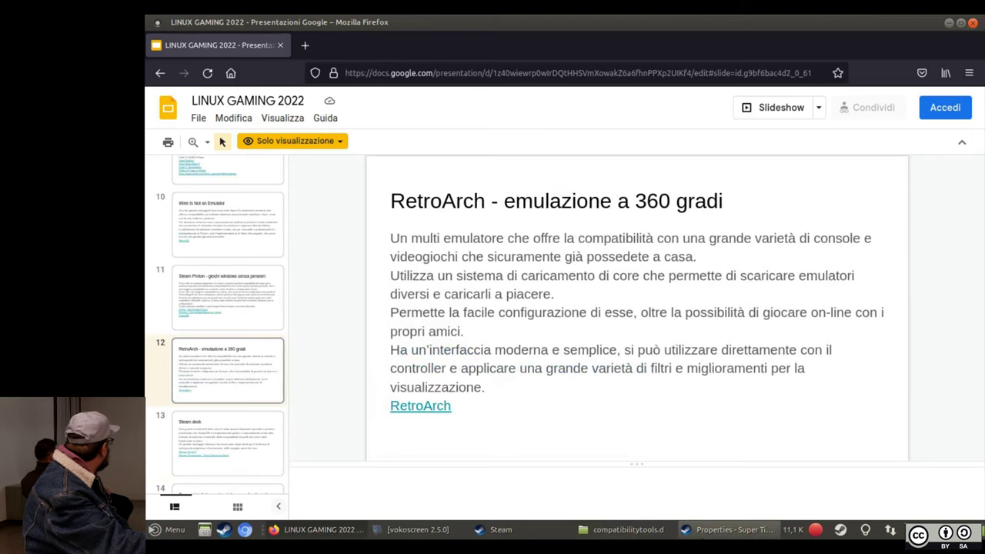
- Open the RetroArch website from the slide's link and deny its cookies
{"action": "left_click", "coordinate": [444, 406]}
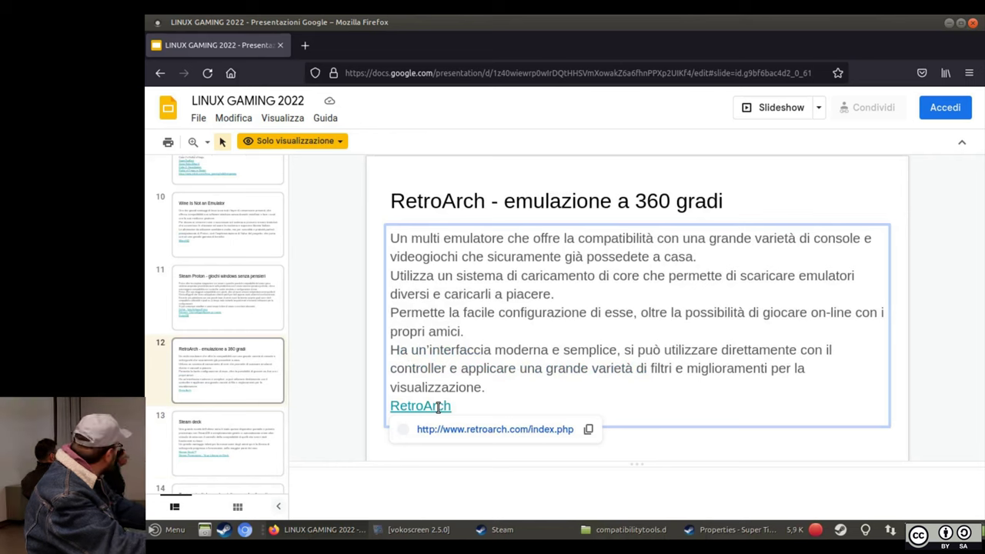
{"action": "left_click", "coordinate": [438, 432]}
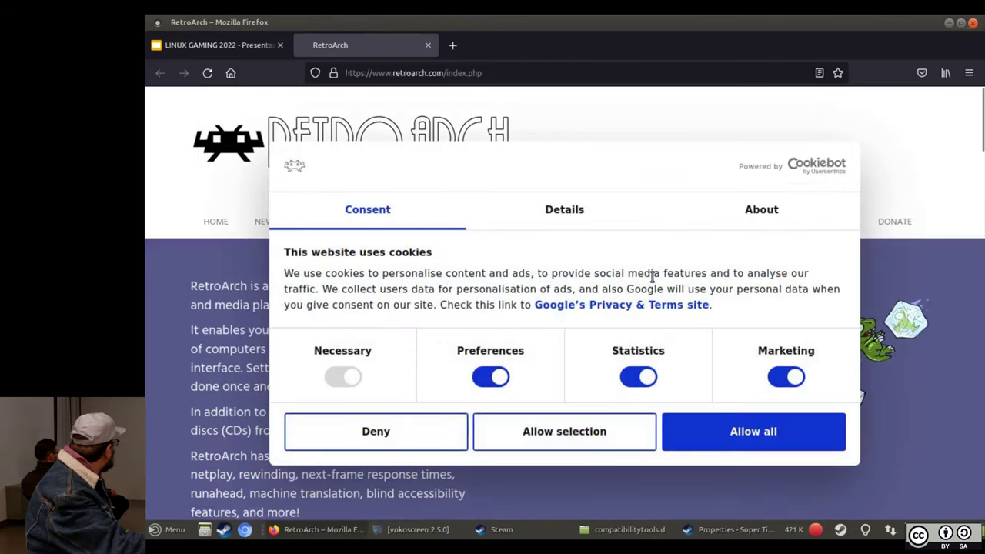
{"action": "left_click", "coordinate": [376, 431]}
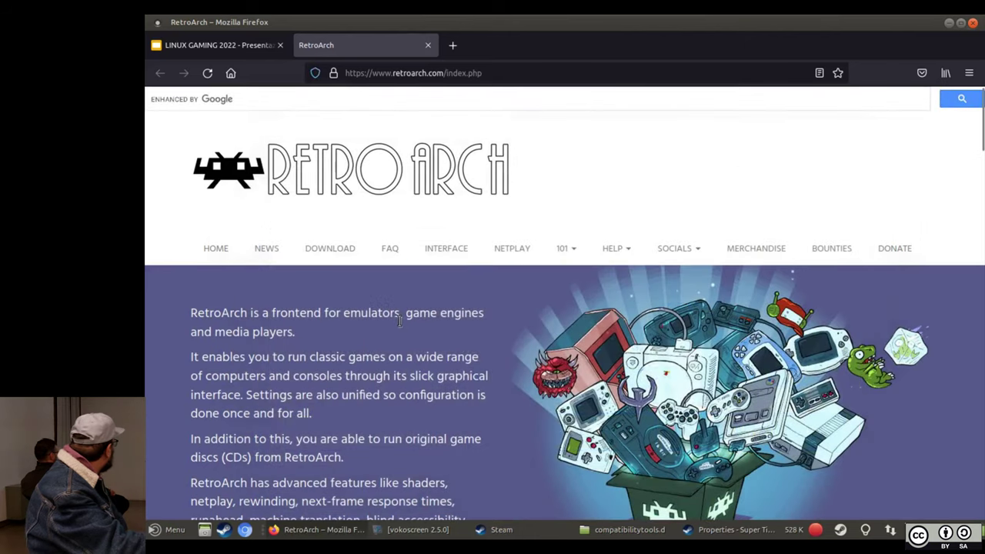
- Review the Features slideshow on the RetroArch home page, including the polished interface and cross-platform slides
{"action": "scroll", "coordinate": [400, 321], "scroll_direction": "down", "scroll_amount": 5}
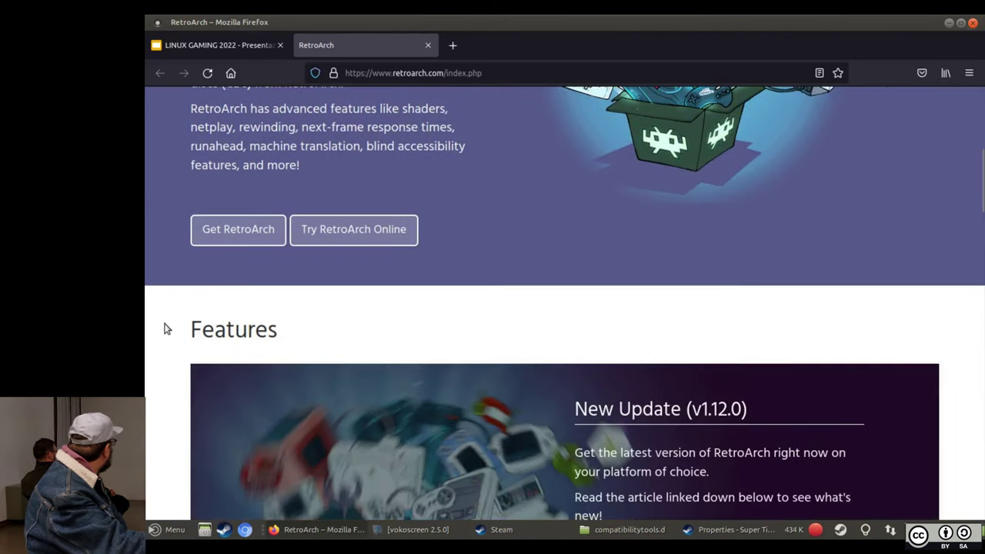
{"action": "scroll", "coordinate": [166, 329], "scroll_direction": "down", "scroll_amount": 3}
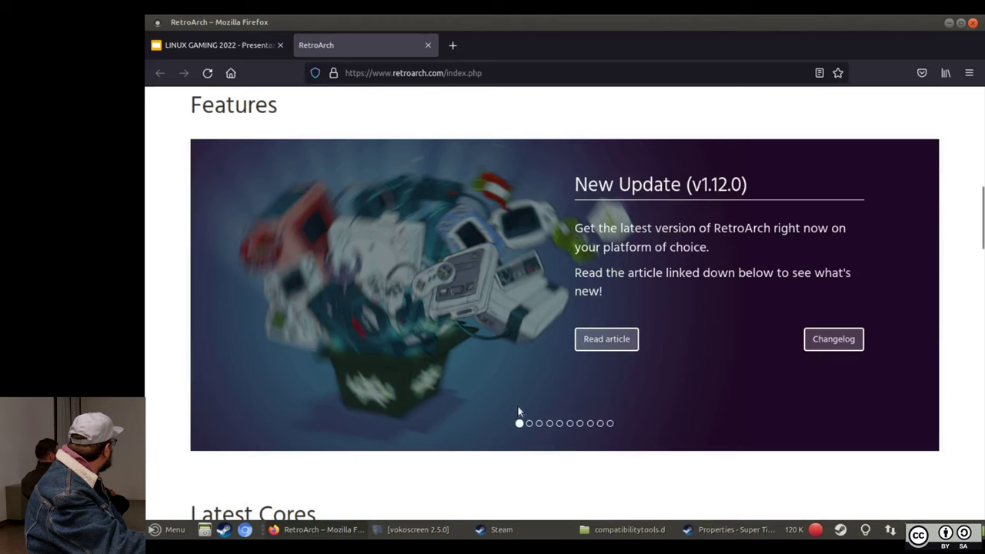
{"action": "left_click", "coordinate": [530, 424]}
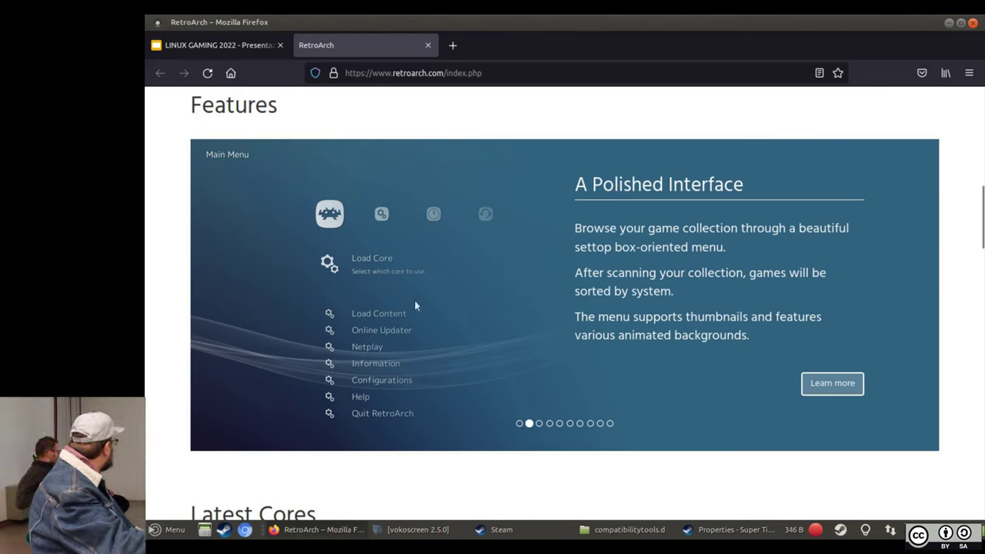
{"action": "left_click", "coordinate": [540, 423]}
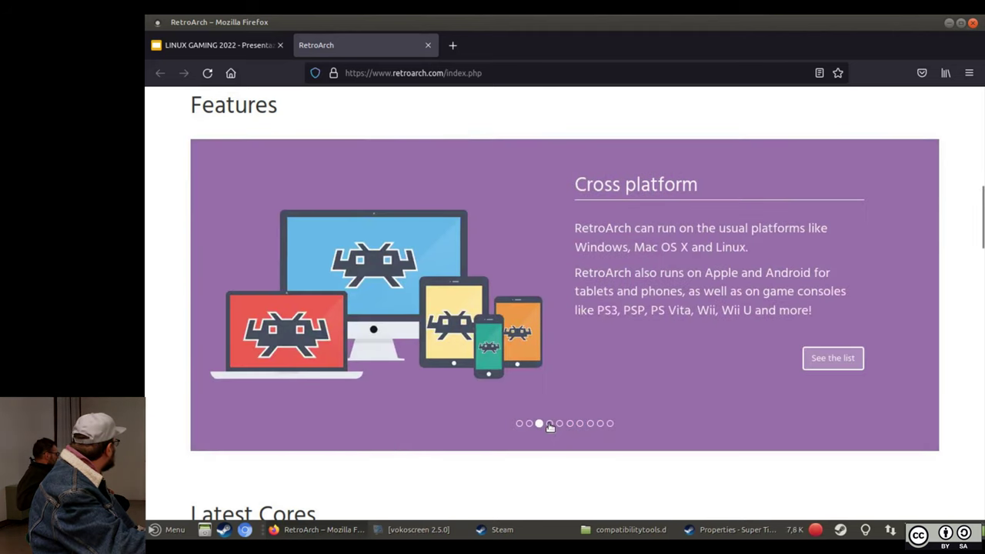
{"action": "scroll", "coordinate": [528, 414], "scroll_direction": "up", "scroll_amount": 10}
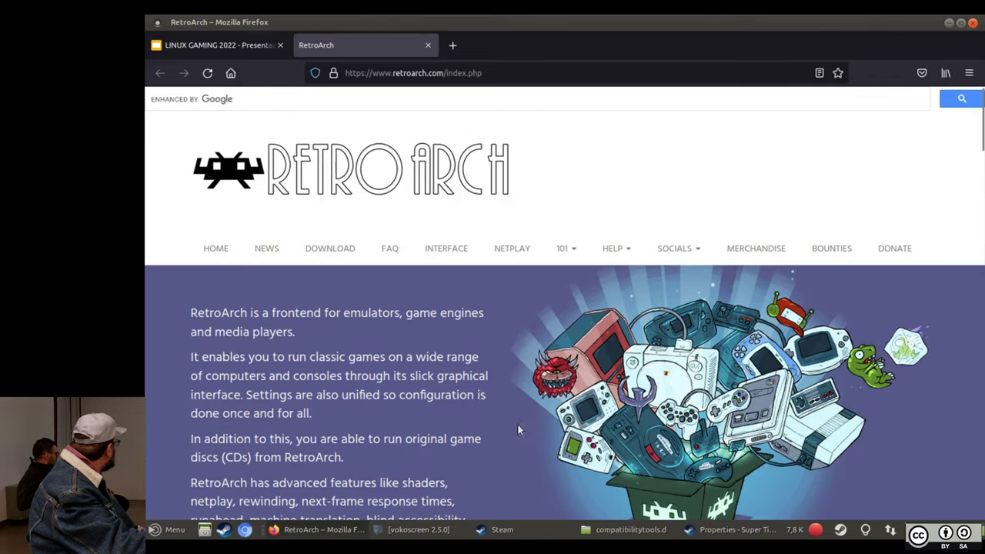
- Open the RetroArch download page and examine the packages offered for Windows, Linux, Raspberry Pi and Android
{"action": "left_click", "coordinate": [329, 248]}
{"action": "scroll", "coordinate": [317, 249], "scroll_direction": "down", "scroll_amount": 3}
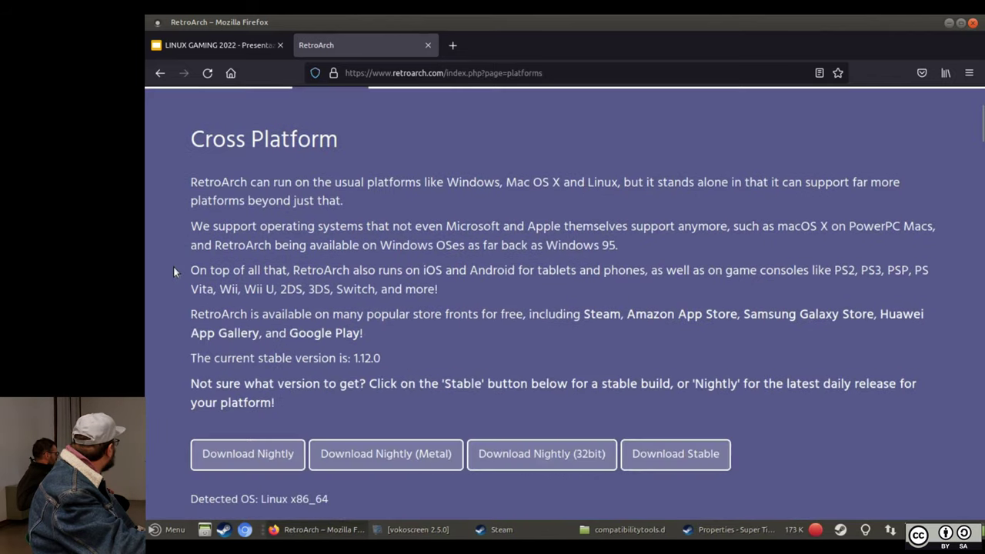
{"action": "scroll", "coordinate": [173, 271], "scroll_direction": "down", "scroll_amount": 4}
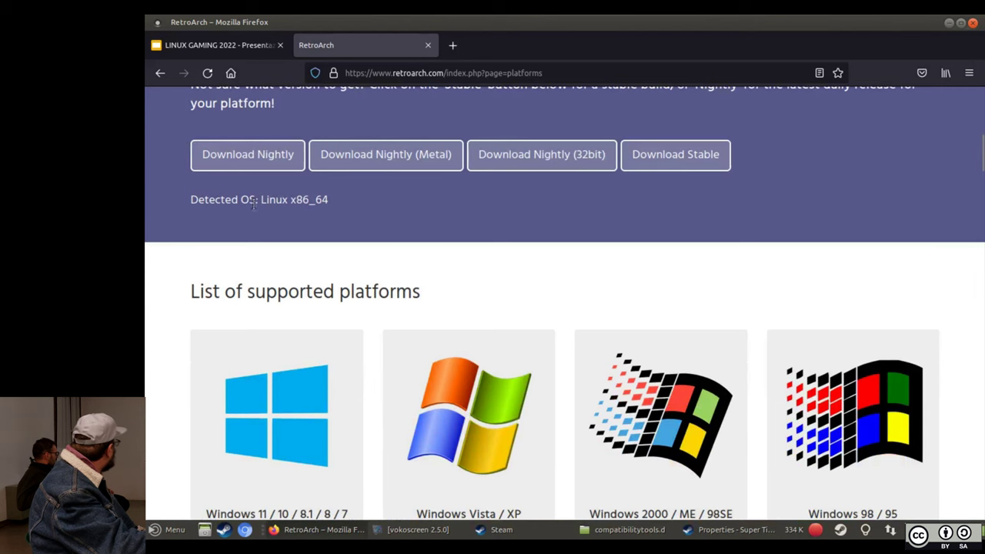
{"action": "scroll", "coordinate": [196, 222], "scroll_direction": "down", "scroll_amount": 8}
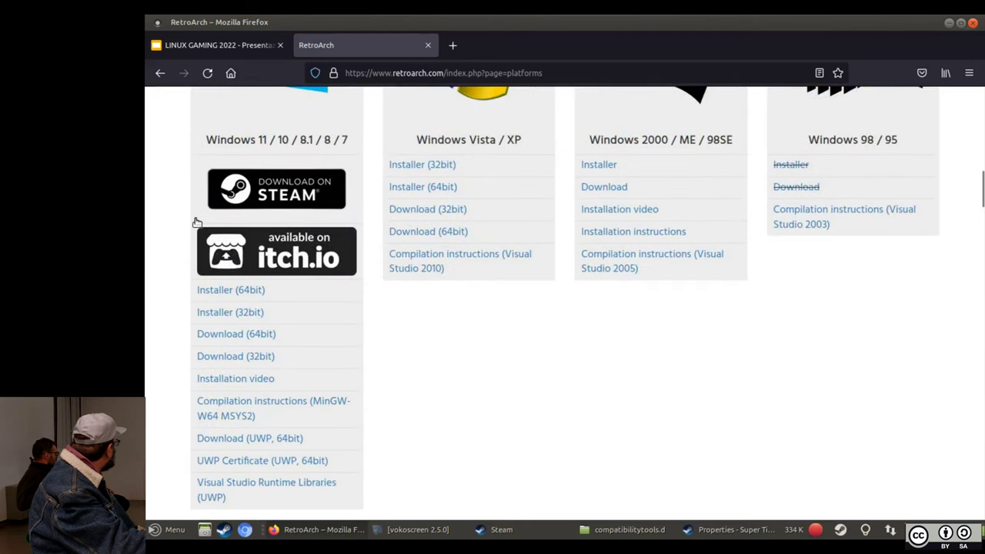
{"action": "scroll", "coordinate": [194, 225], "scroll_direction": "down", "scroll_amount": 3}
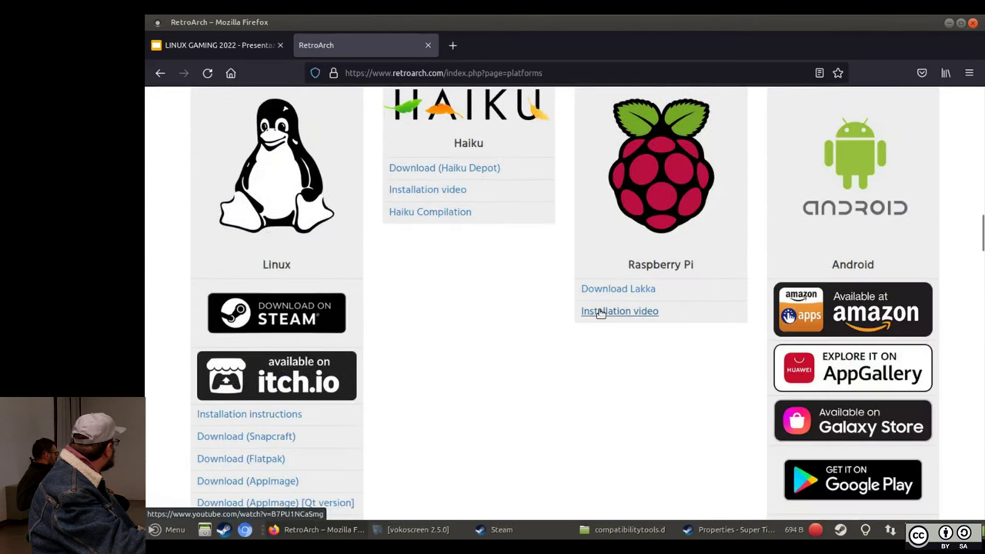
{"action": "scroll", "coordinate": [554, 381], "scroll_direction": "up", "scroll_amount": 1}
{"action": "scroll", "coordinate": [654, 420], "scroll_direction": "down", "scroll_amount": 1}
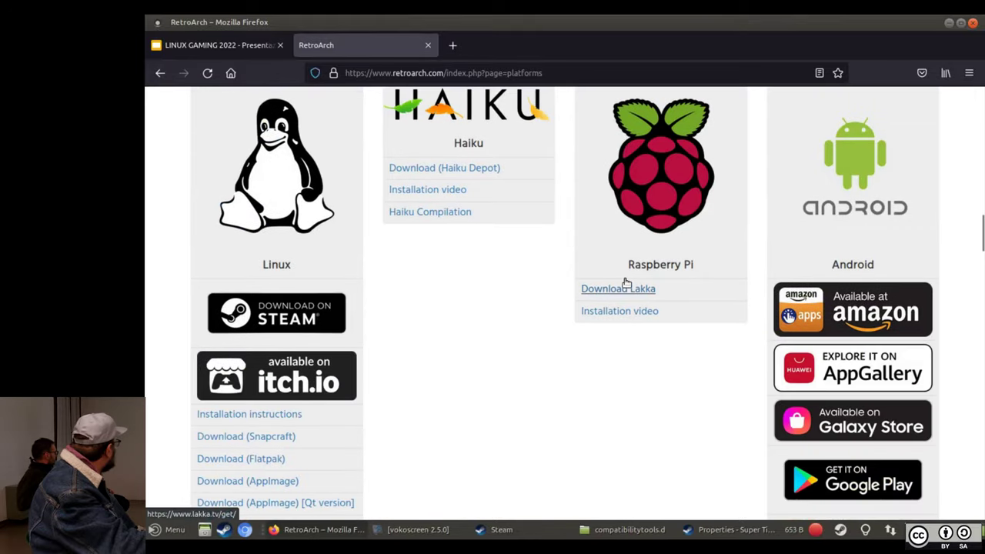
{"action": "scroll", "coordinate": [609, 328], "scroll_direction": "up", "scroll_amount": 1}
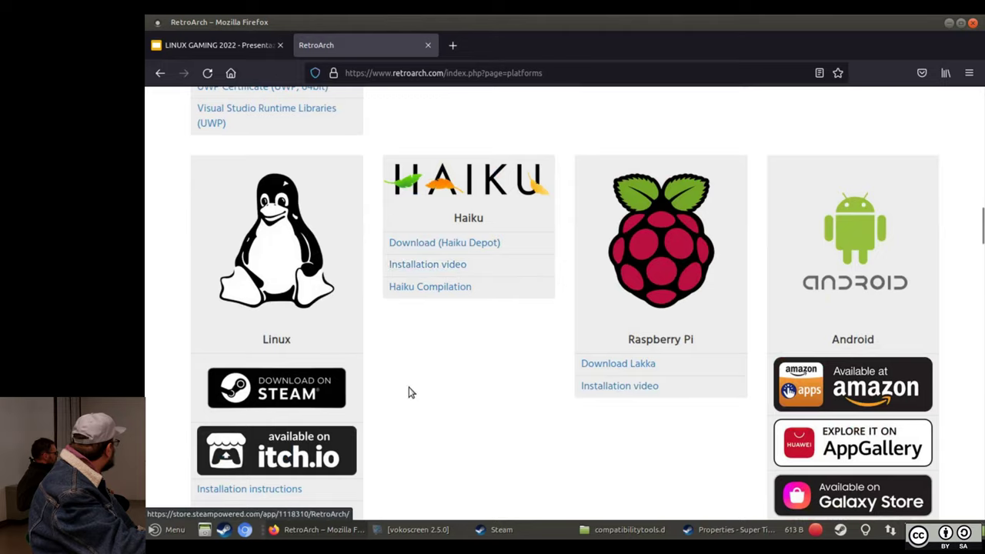
{"action": "scroll", "coordinate": [410, 393], "scroll_direction": "down", "scroll_amount": 6}
{"action": "scroll", "coordinate": [409, 392], "scroll_direction": "up", "scroll_amount": 4}
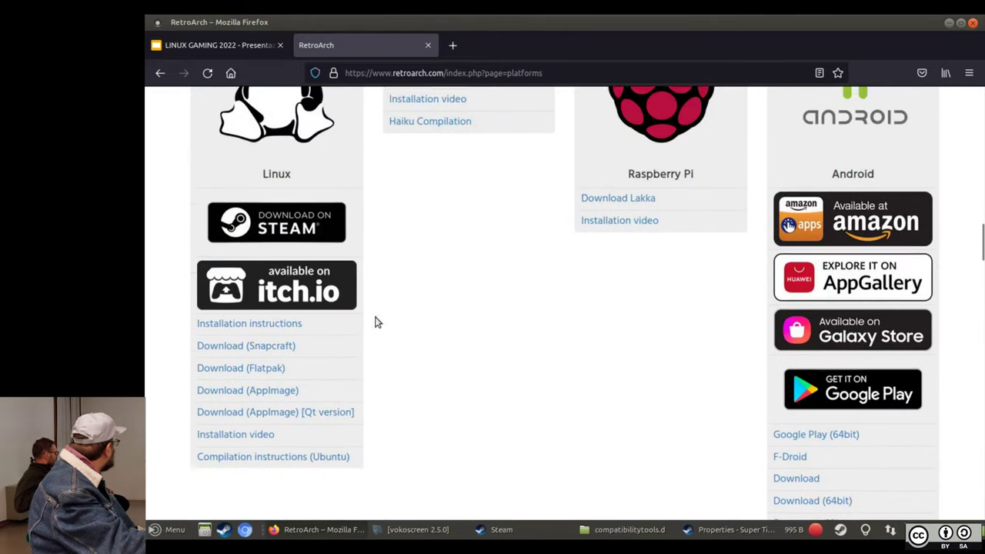
- Examine the supported Apple, Xbox, PlayStation, Nintendo, Steam and web browser platforms in the RetroArch list
{"action": "scroll", "coordinate": [472, 312], "scroll_direction": "down", "scroll_amount": 5}
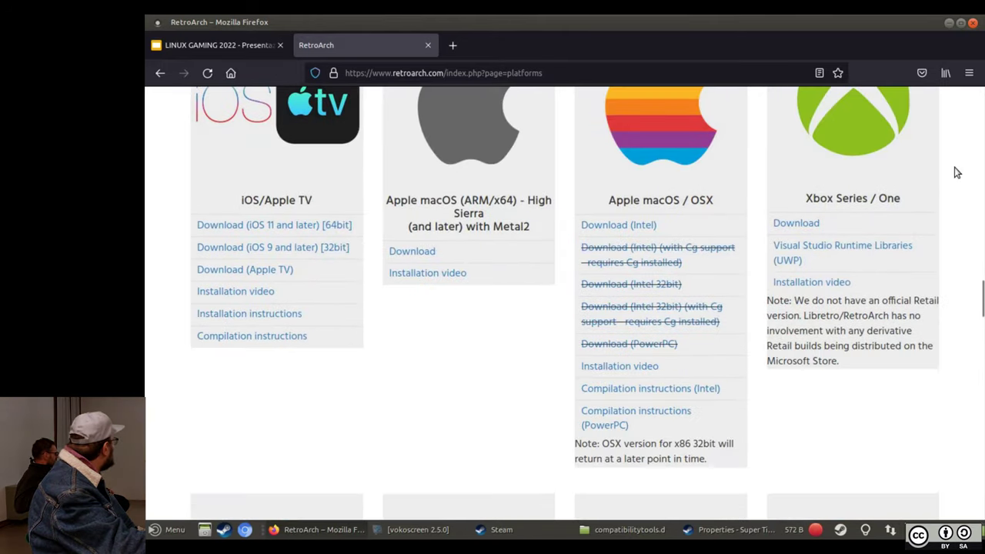
{"action": "scroll", "coordinate": [268, 260], "scroll_direction": "down", "scroll_amount": 5}
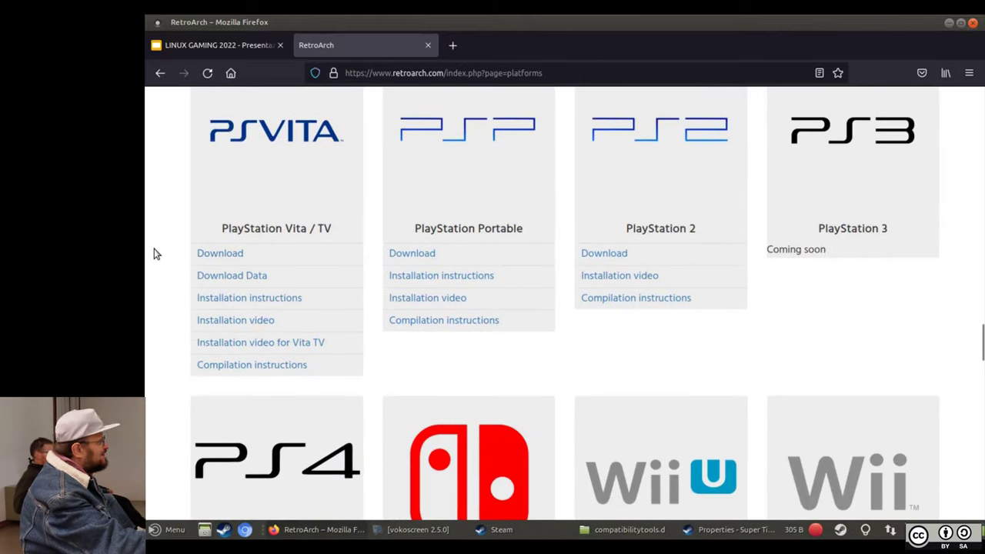
{"action": "scroll", "coordinate": [154, 254], "scroll_direction": "down", "scroll_amount": 5}
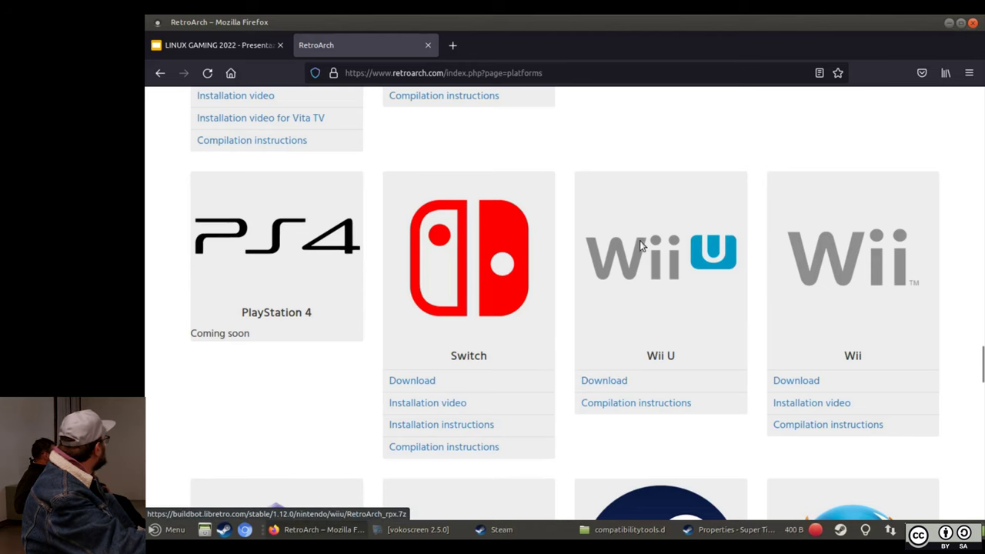
{"action": "scroll", "coordinate": [609, 192], "scroll_direction": "down", "scroll_amount": 8}
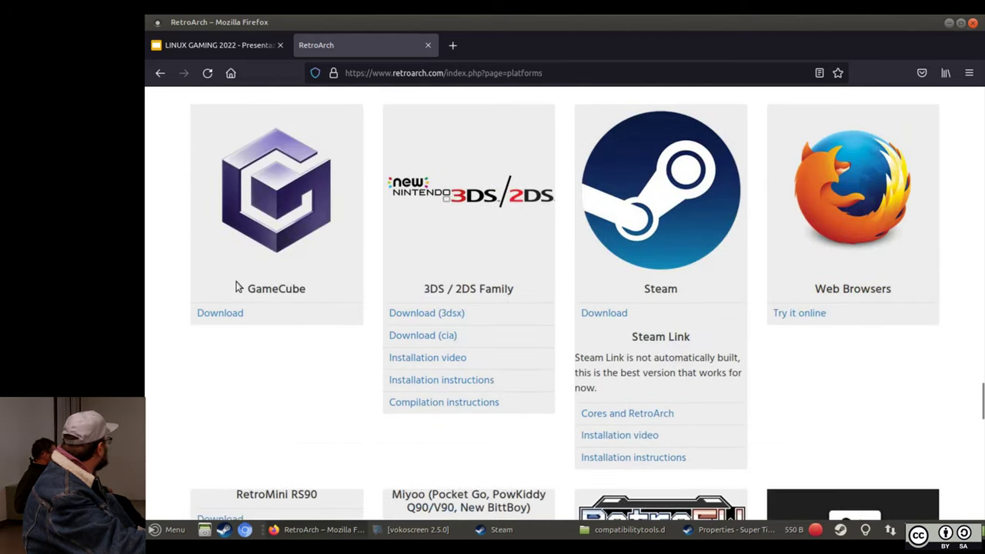
{"action": "scroll", "coordinate": [235, 286], "scroll_direction": "down", "scroll_amount": 5}
{"action": "scroll", "coordinate": [249, 315], "scroll_direction": "up", "scroll_amount": 20}
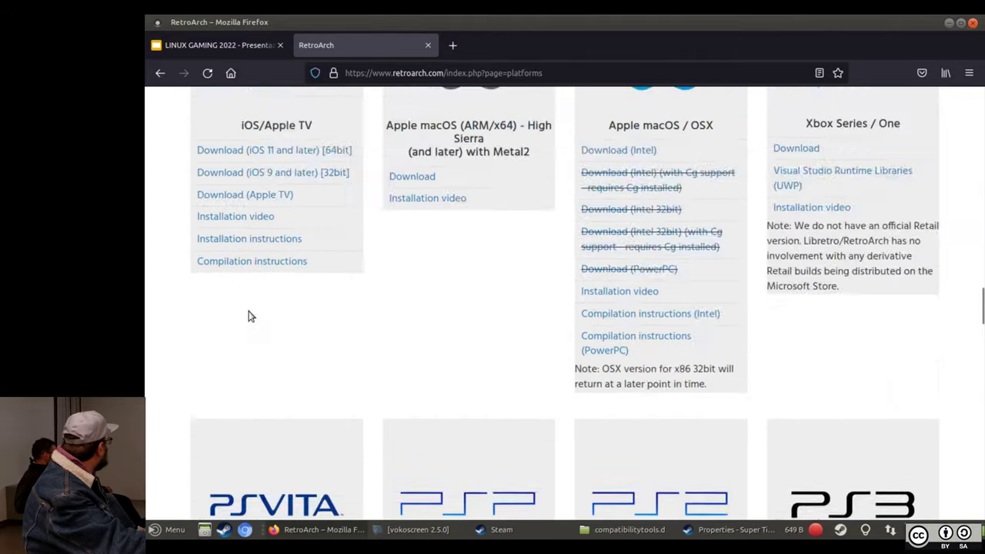
- Return to the Cross Platform introduction and review its stable and nightly download options
{"action": "scroll", "coordinate": [248, 316], "scroll_direction": "up", "scroll_amount": 20}
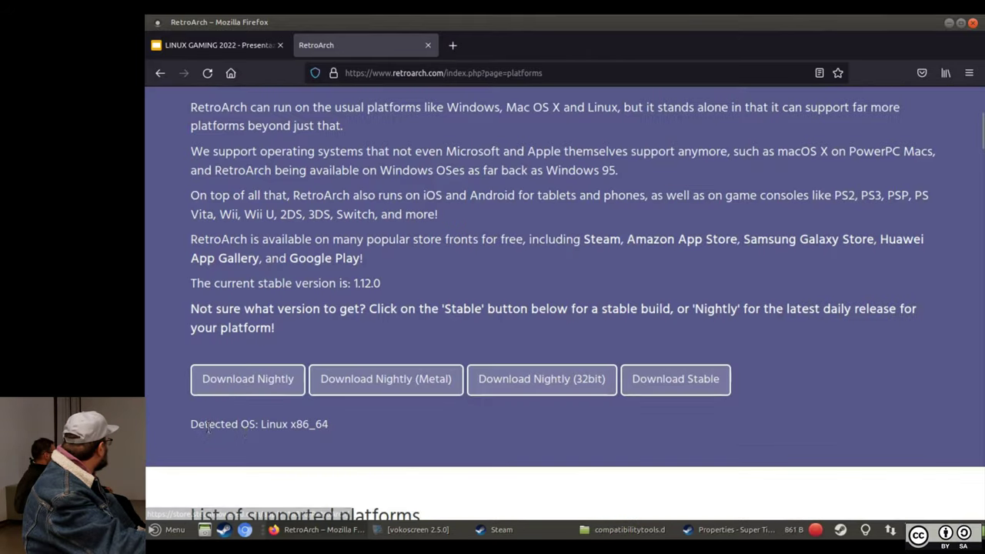
{"action": "scroll", "coordinate": [306, 297], "scroll_direction": "up", "scroll_amount": 4}
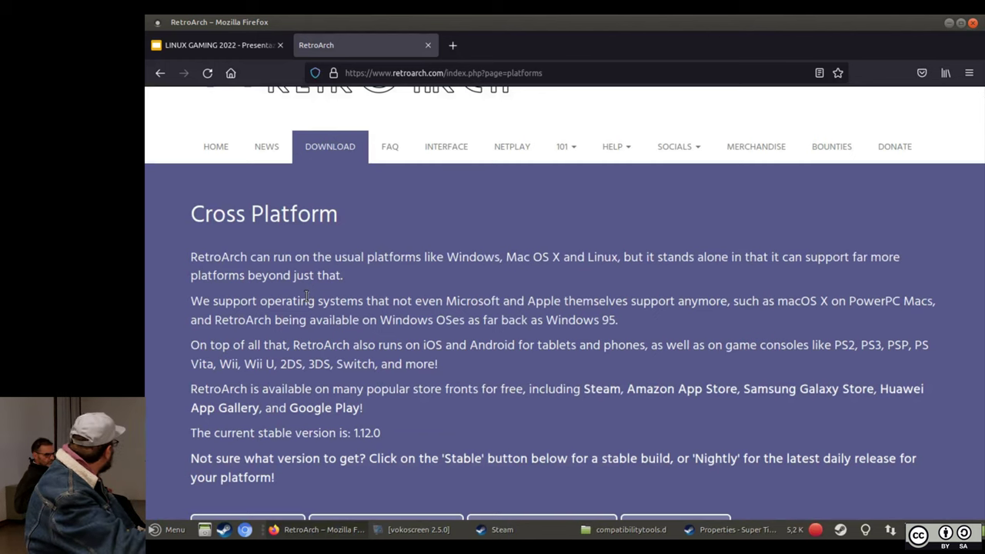
{"action": "scroll", "coordinate": [266, 269], "scroll_direction": "up", "scroll_amount": 2}
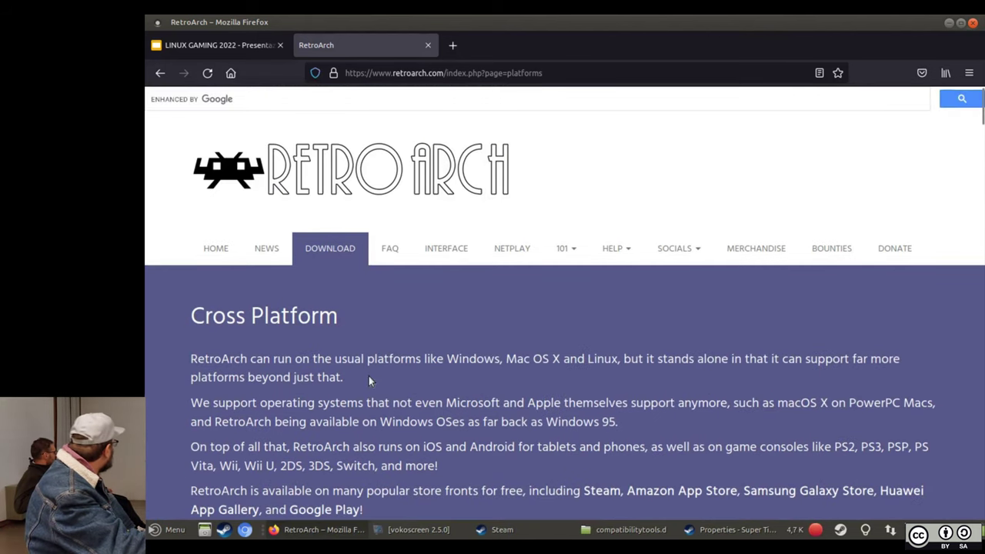
{"action": "scroll", "coordinate": [526, 306], "scroll_direction": "down", "scroll_amount": 5}
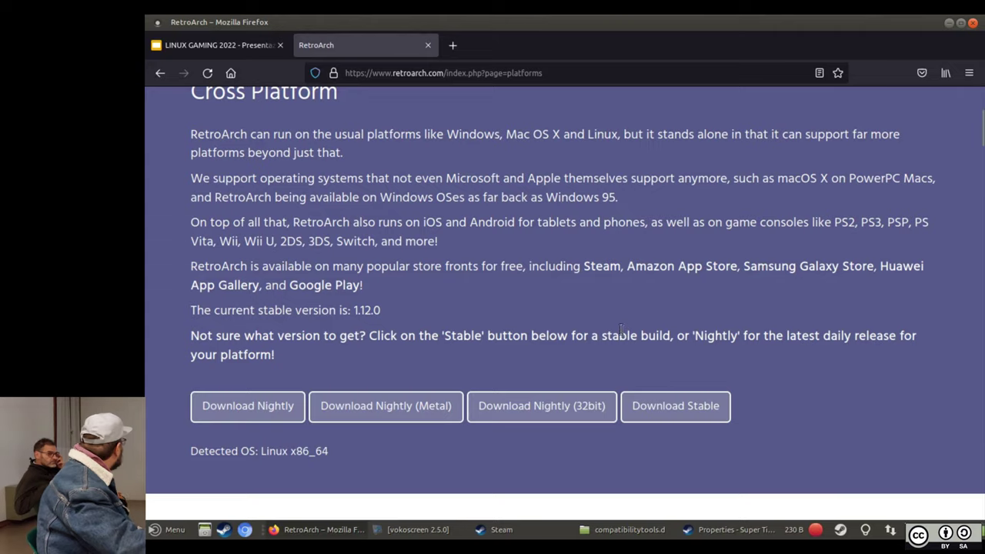
{"action": "scroll", "coordinate": [622, 329], "scroll_direction": "up", "scroll_amount": 5}
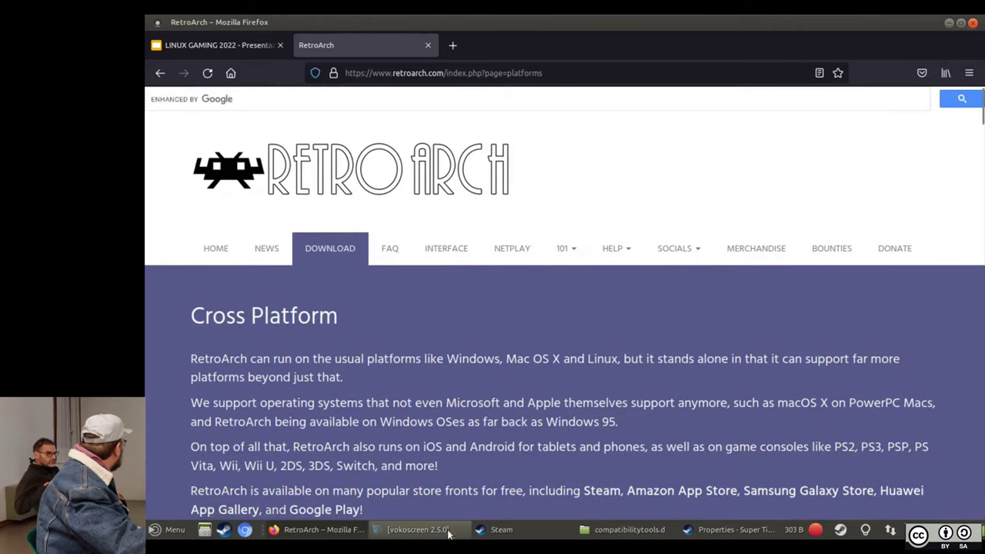
- Look through the home, Scaricati, games and Documenti folders in the file manager and close it
{"action": "left_click", "coordinate": [623, 529]}
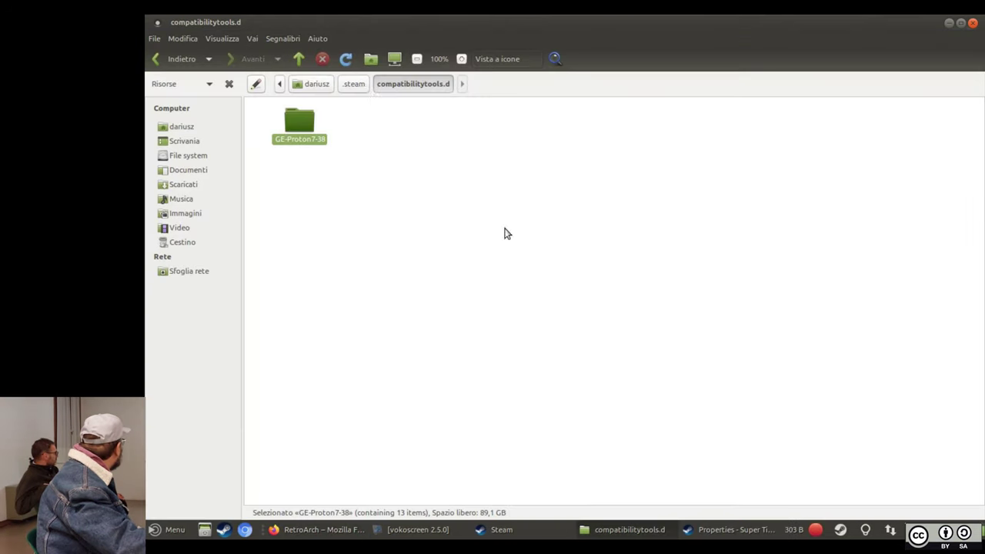
{"action": "left_click", "coordinate": [315, 84]}
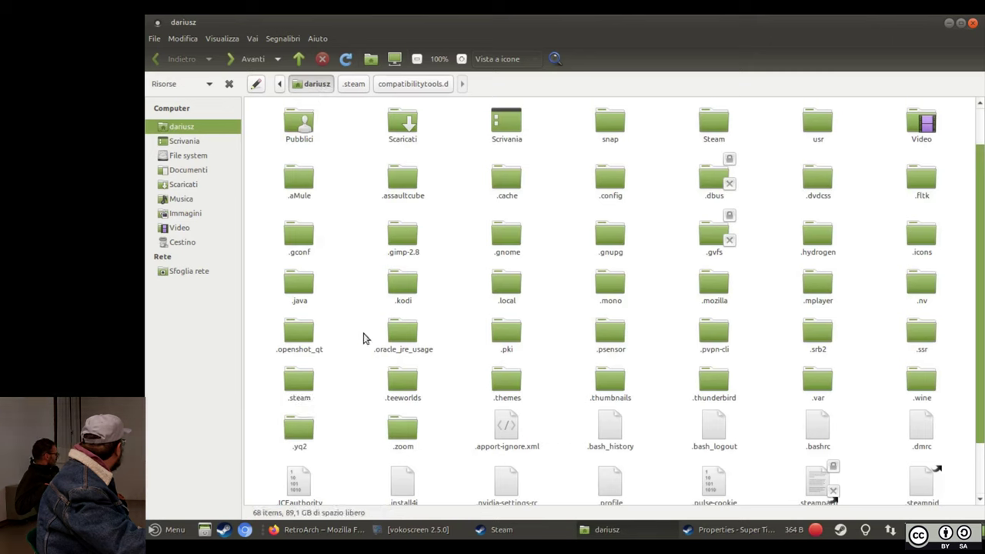
{"action": "left_click", "coordinate": [183, 185]}
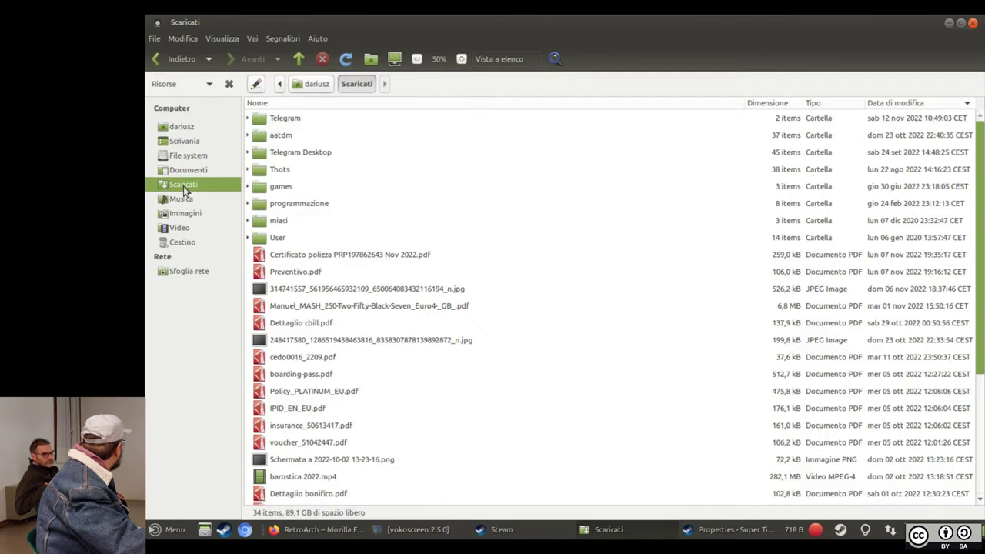
{"action": "double_click", "coordinate": [311, 194]}
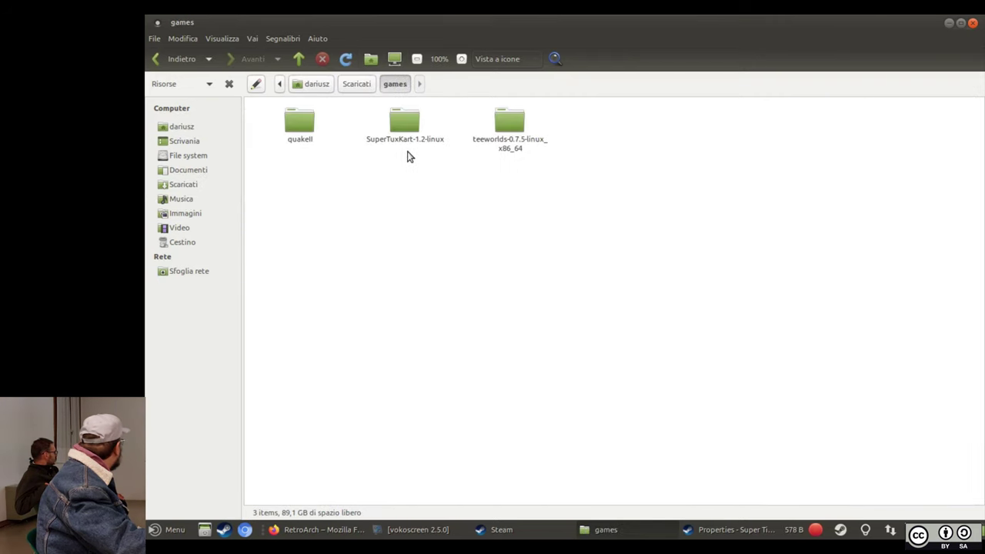
{"action": "left_click", "coordinate": [193, 186]}
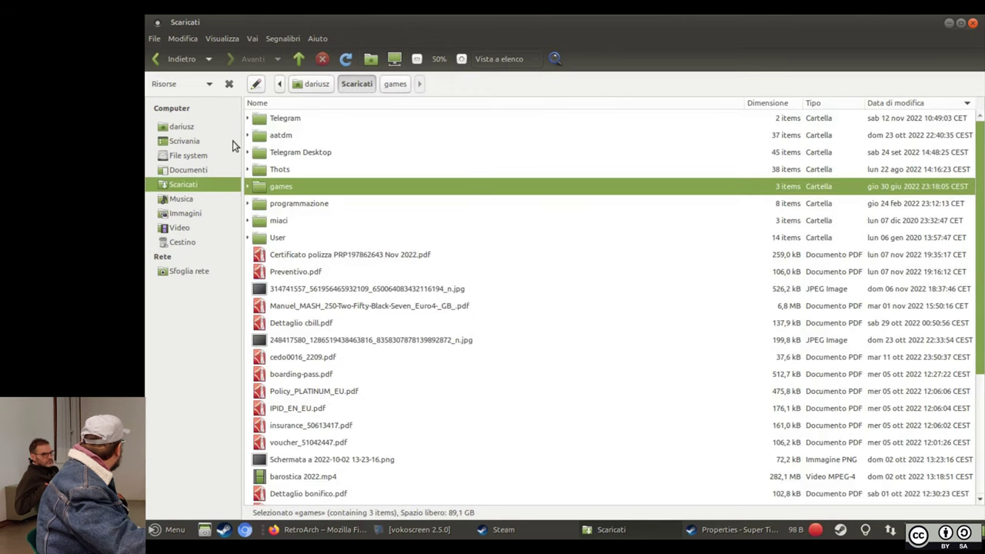
{"action": "left_click", "coordinate": [171, 169]}
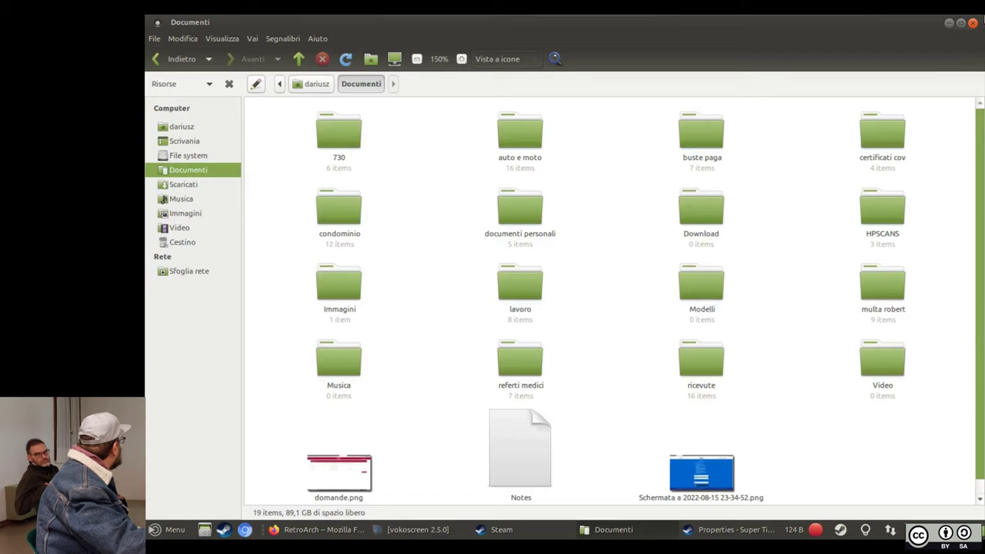
{"action": "left_click", "coordinate": [971, 24]}
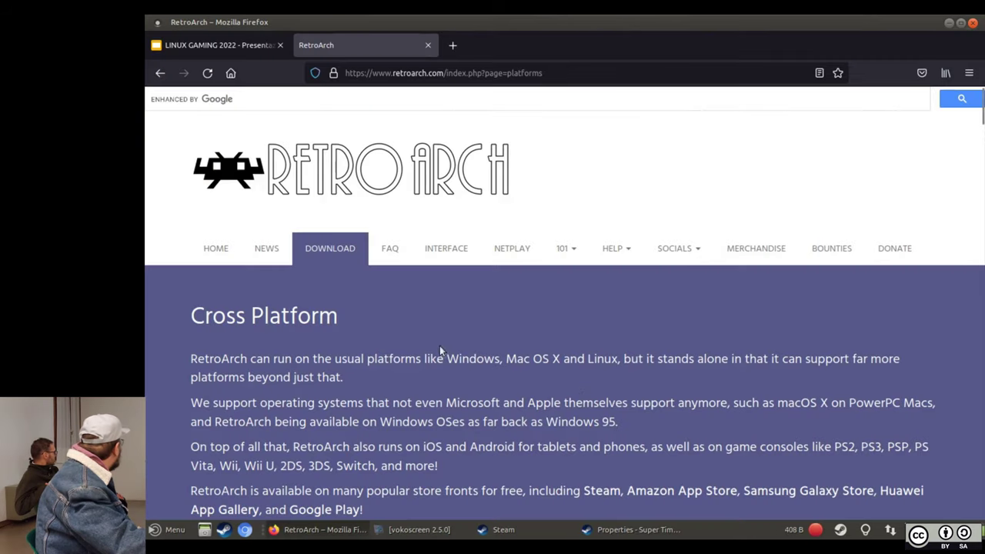
- Launch the installed RetroArch and look through the core, content and disc loading entries of its main menu
{"action": "left_click", "coordinate": [165, 530]}
{"action": "scroll", "coordinate": [435, 419], "scroll_direction": "down", "scroll_amount": 1}
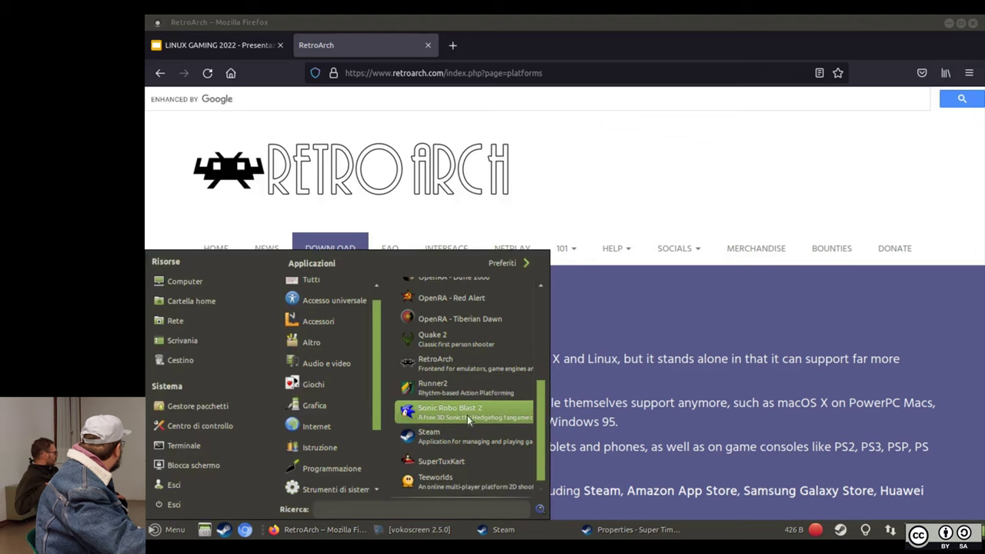
{"action": "left_click", "coordinate": [465, 363]}
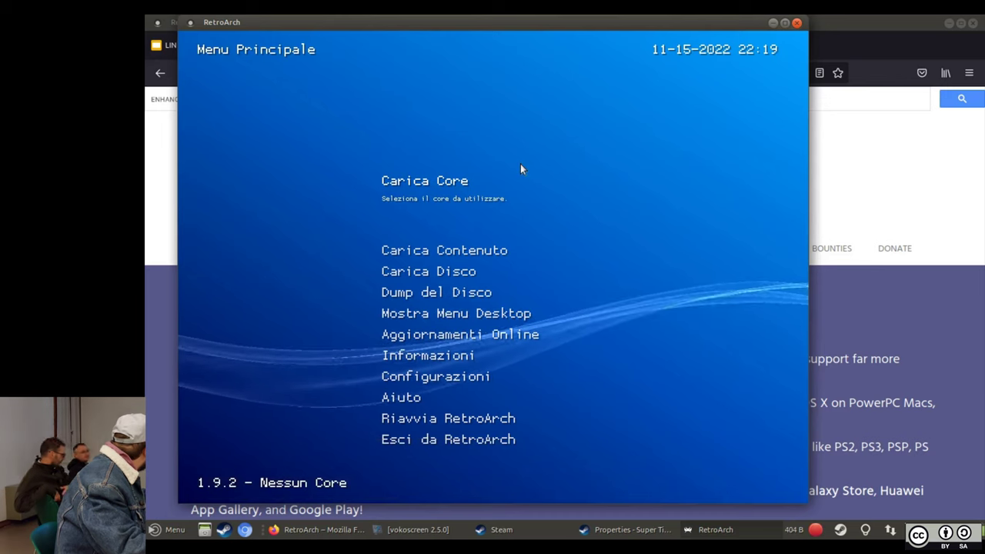
{"action": "left_click", "coordinate": [420, 254]}
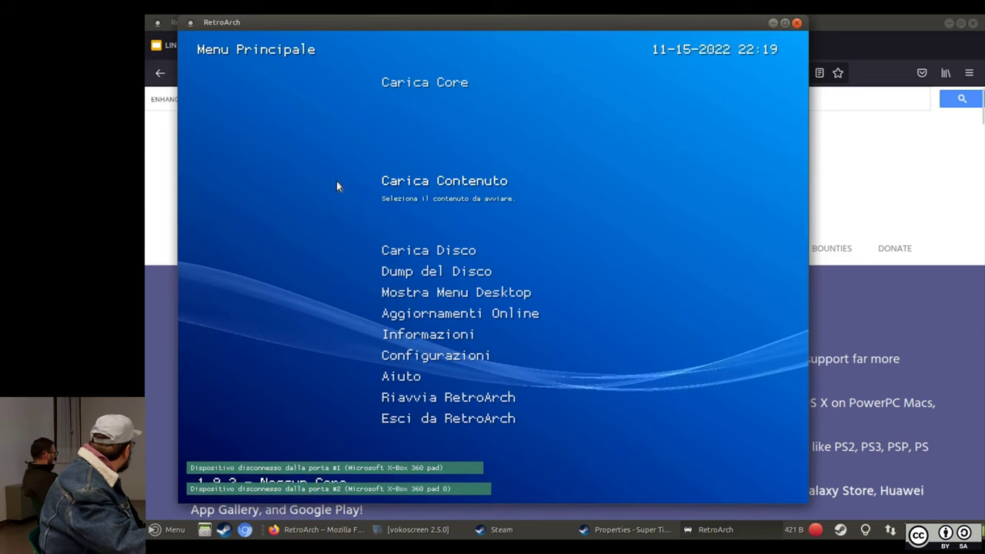
{"action": "scroll", "coordinate": [451, 352], "scroll_direction": "up", "scroll_amount": 1}
{"action": "scroll", "coordinate": [431, 273], "scroll_direction": "down", "scroll_amount": 2}
{"action": "scroll", "coordinate": [429, 269], "scroll_direction": "down", "scroll_amount": 1}
{"action": "scroll", "coordinate": [462, 346], "scroll_direction": "up", "scroll_amount": 1}
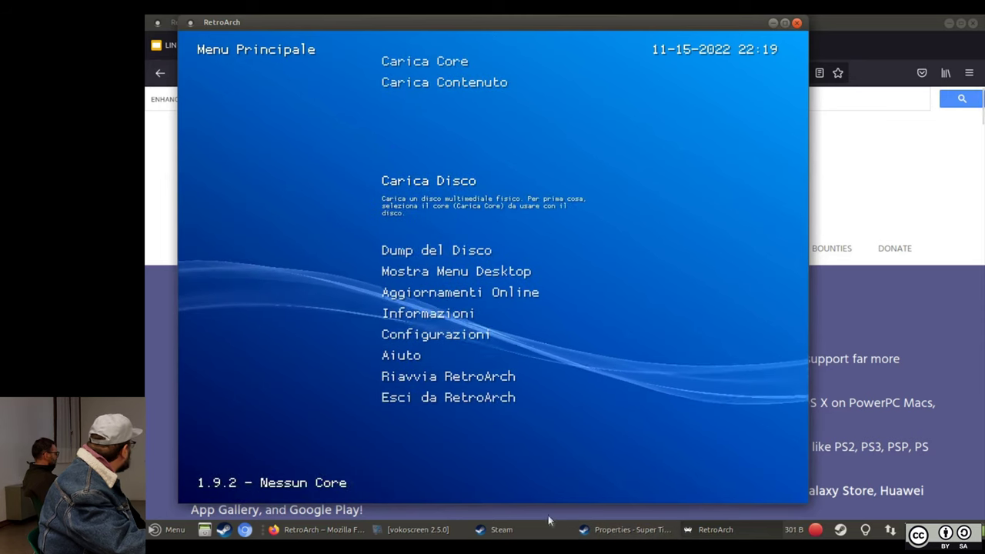
- Close the Super Time Force Ultra properties and minimise the Steam library
{"action": "left_click", "coordinate": [622, 531]}
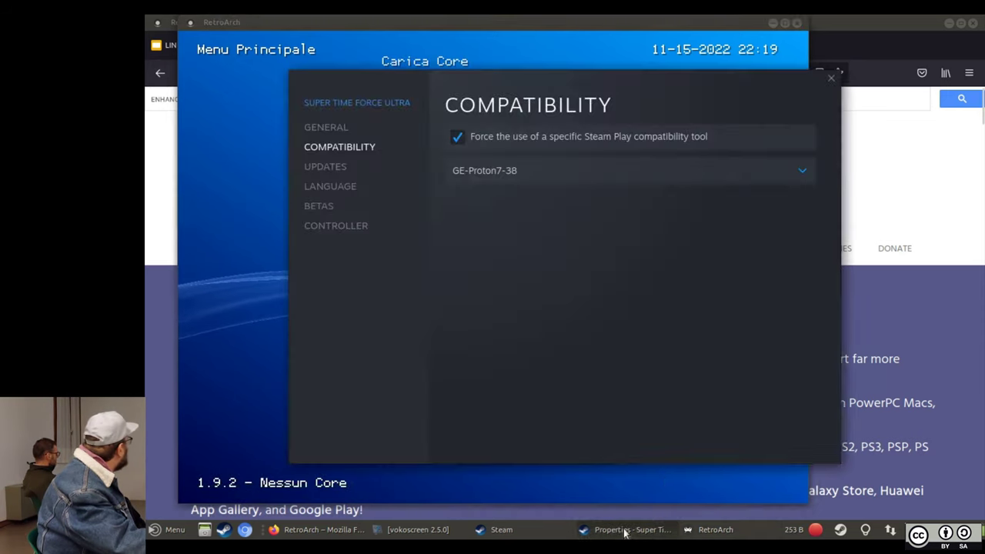
{"action": "left_click", "coordinate": [830, 80]}
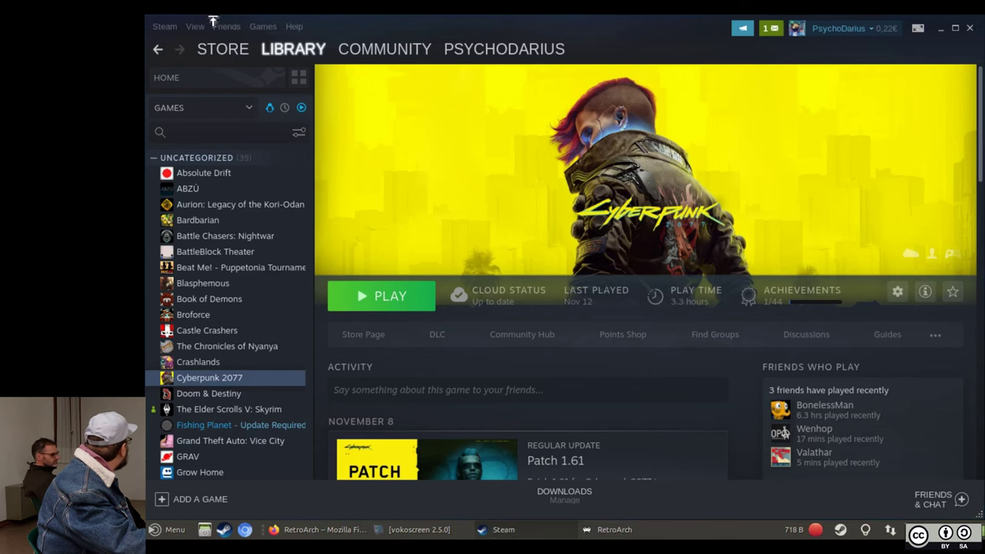
{"action": "left_click", "coordinate": [942, 28]}
- Try the search prompt and a disc dump from the ASUS drive in RetroArch, and close the program
{"action": "scroll", "coordinate": [460, 318], "scroll_direction": "down", "scroll_amount": 1}
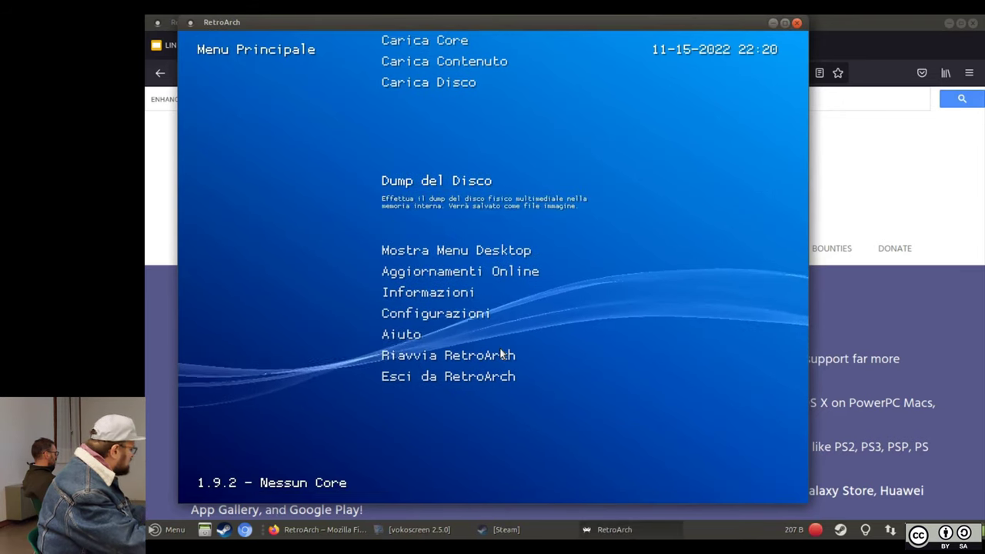
{"action": "key", "text": "slash"}
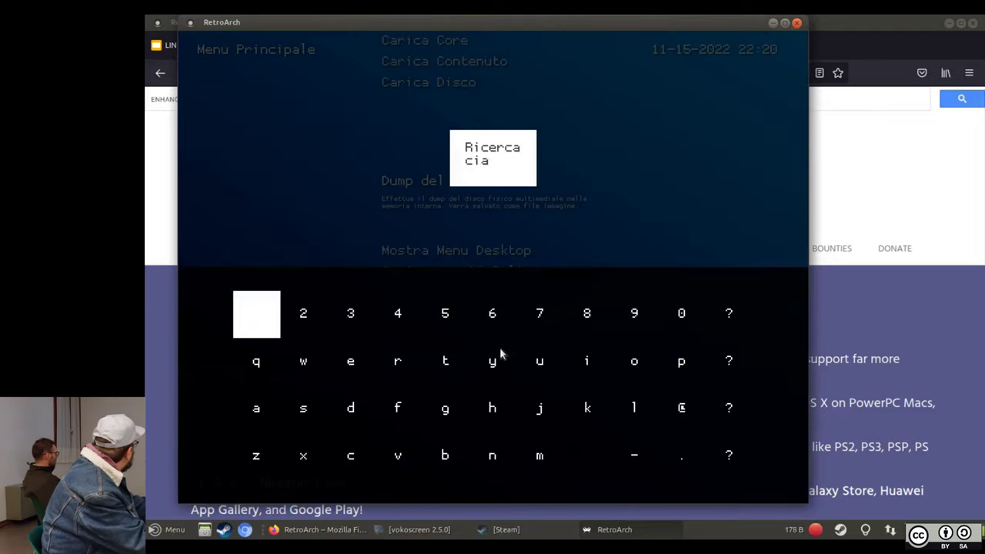
{"action": "key", "text": "Return"}
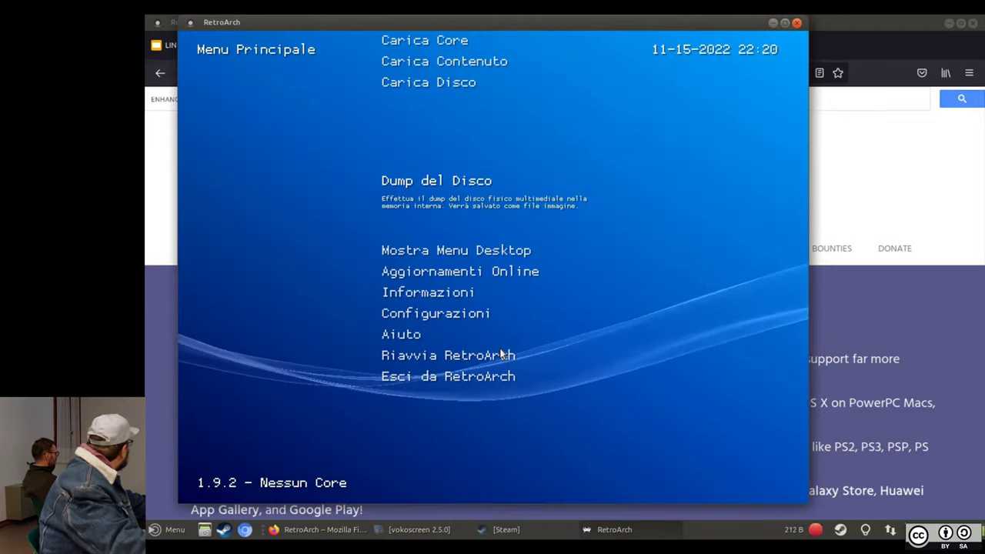
{"action": "key", "text": "Down"}
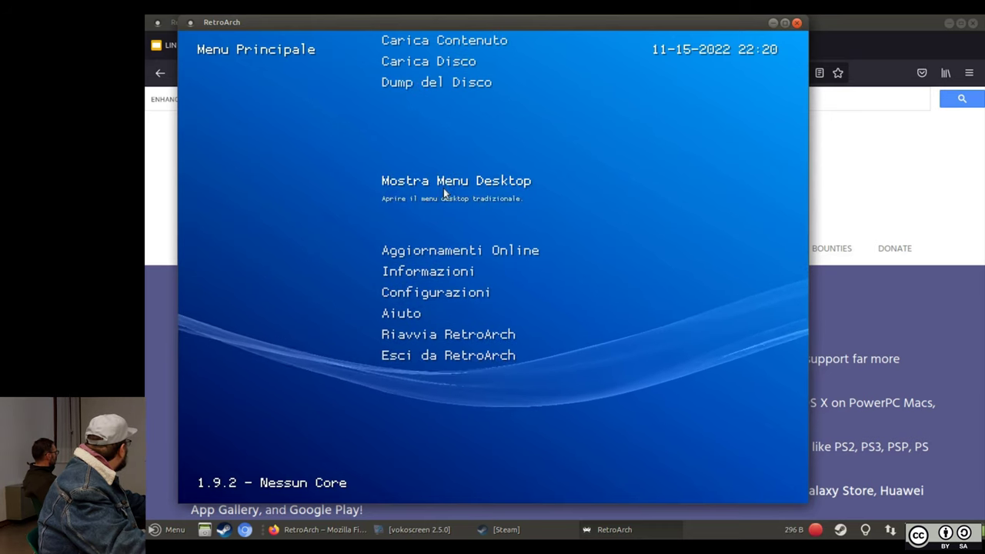
{"action": "key", "text": "Up"}
{"action": "key", "text": "Return"}
{"action": "key", "text": "Return"}
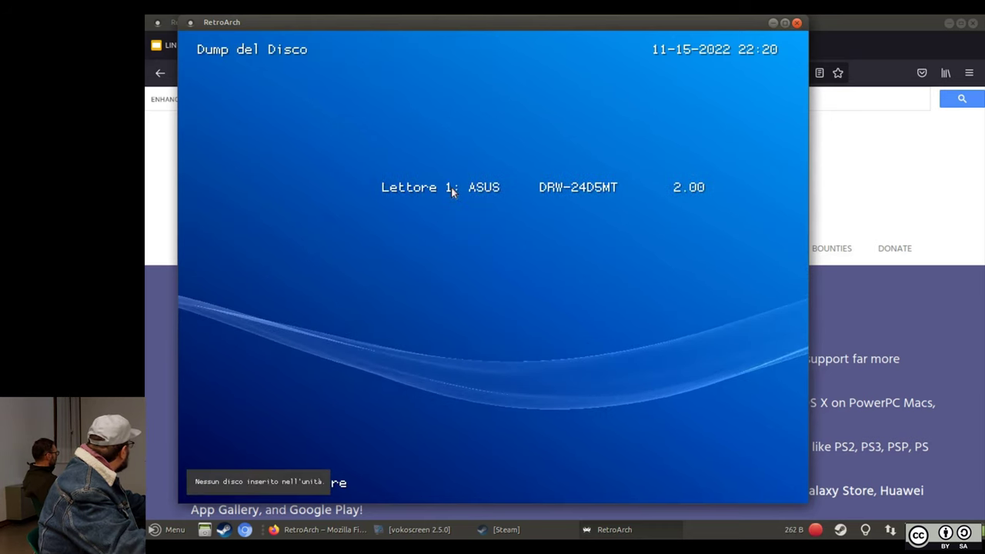
{"action": "key", "text": "slash"}
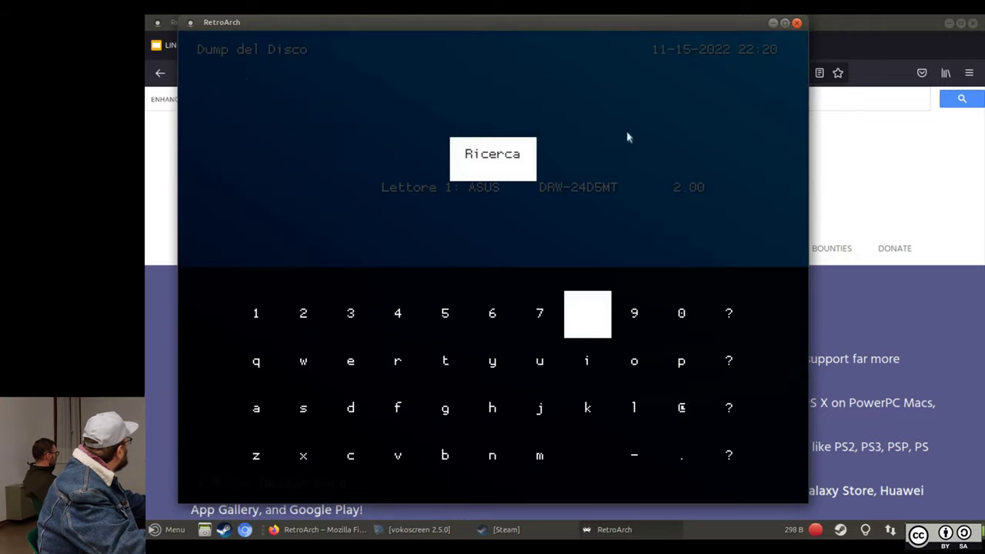
{"action": "left_click", "coordinate": [797, 24]}
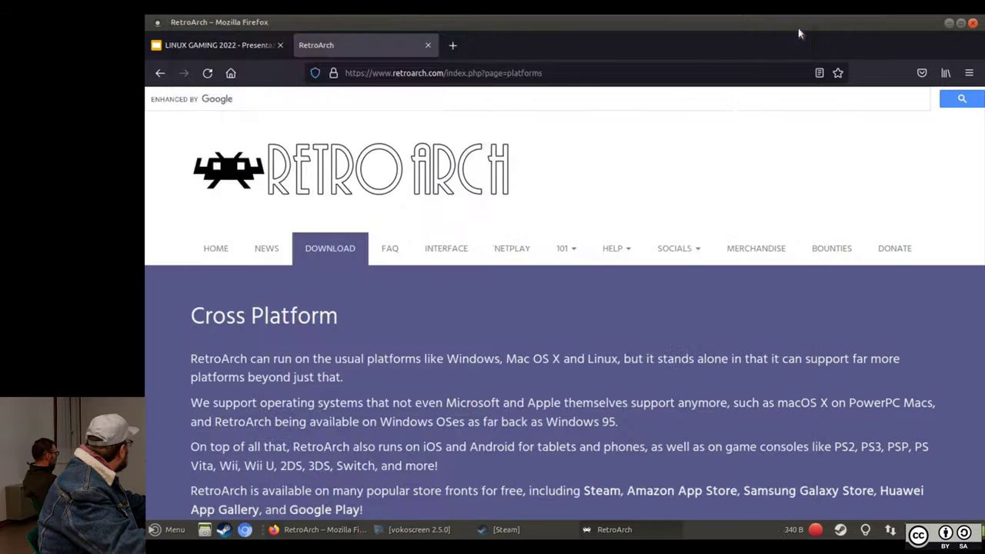
- Switch to Steam, exit it completely and show the desktop
{"action": "left_click", "coordinate": [502, 529]}
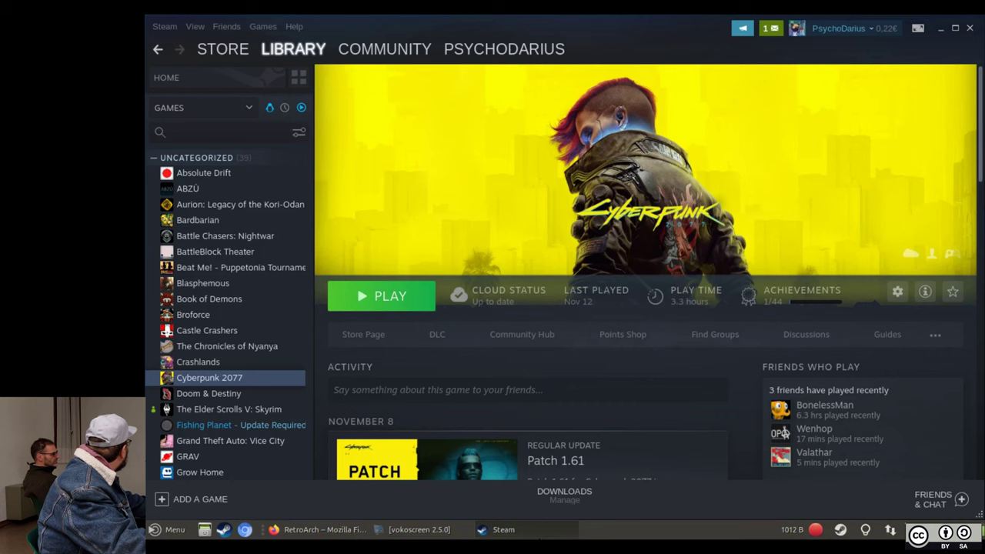
{"action": "left_click", "coordinate": [164, 26]}
{"action": "left_click", "coordinate": [183, 124]}
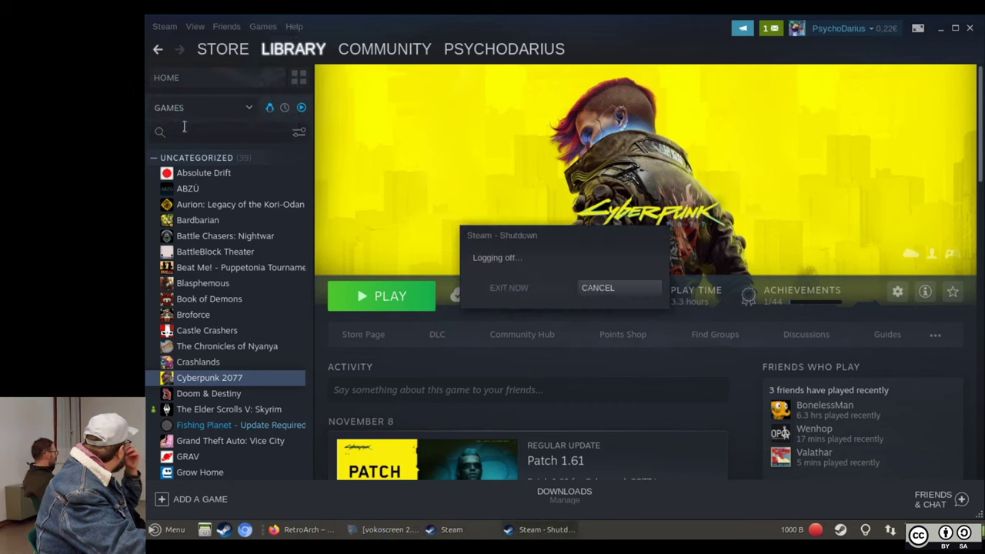
{"action": "key", "text": "super+d"}
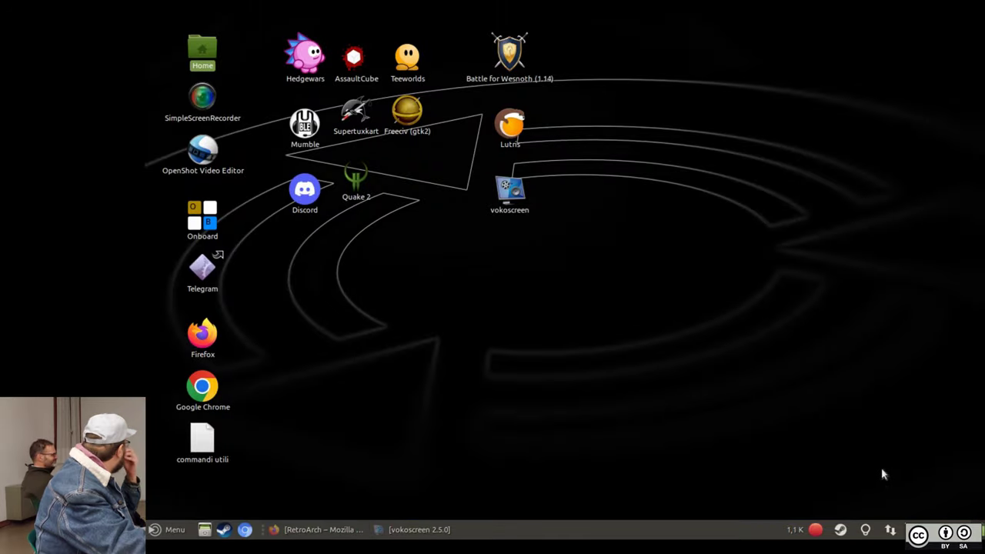
- Relaunch RetroArch, dismiss its search prompt and try to dump a disc from the ASUS drive
{"action": "left_click", "coordinate": [154, 531]}
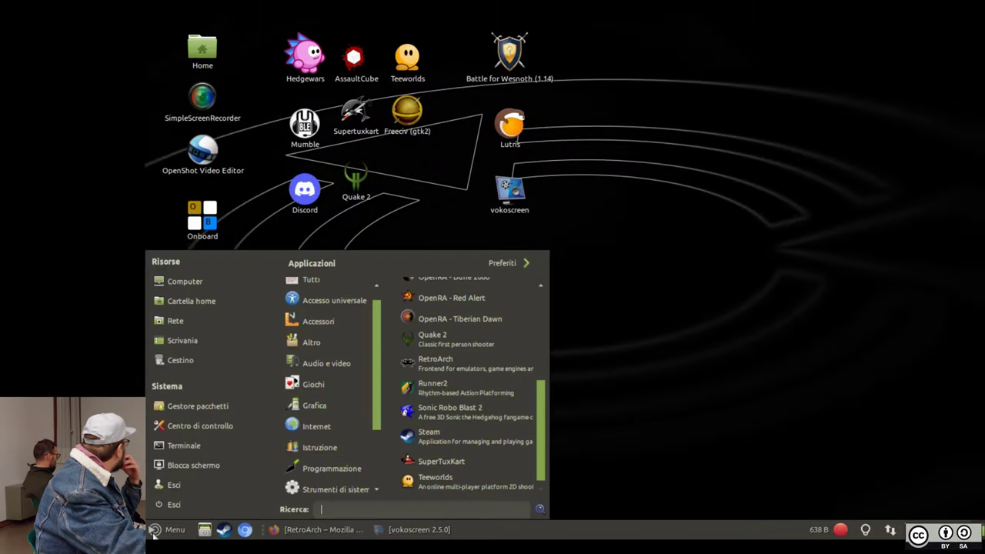
{"action": "left_click", "coordinate": [447, 365]}
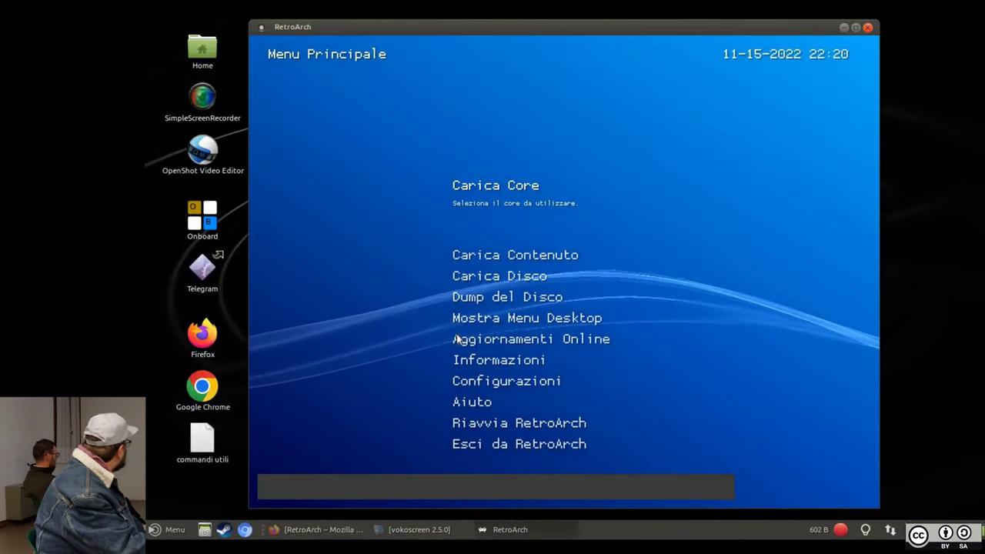
{"action": "key", "text": "slash"}
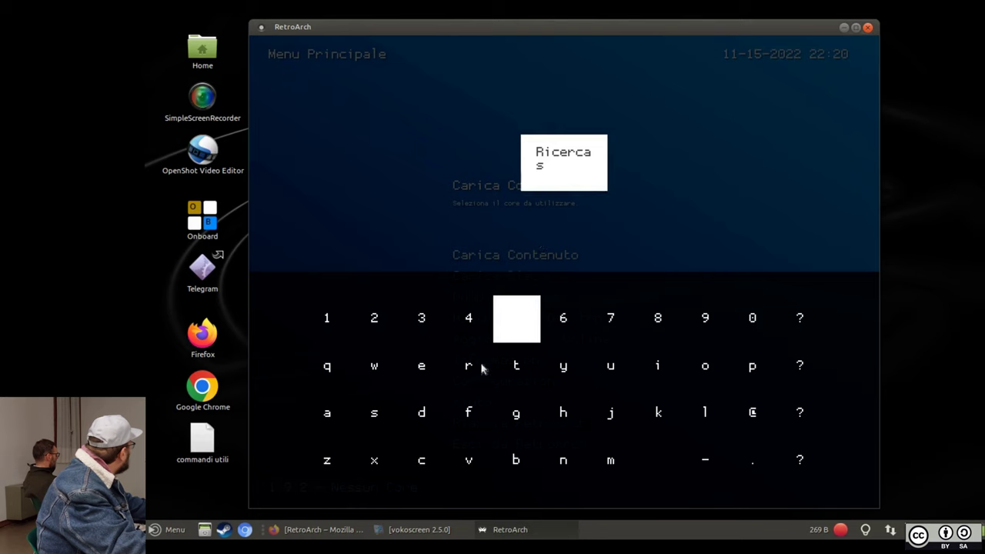
{"action": "right_click", "coordinate": [550, 471]}
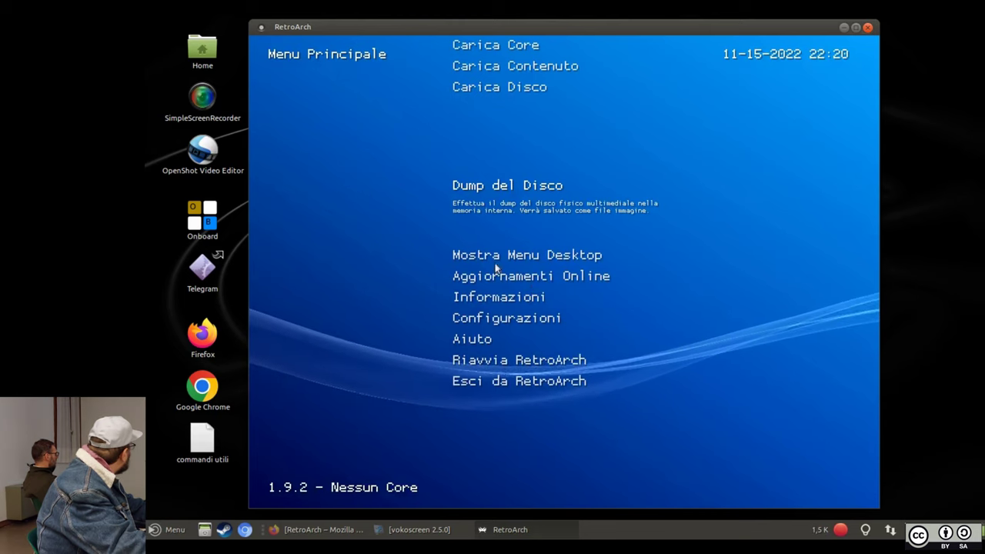
{"action": "left_click", "coordinate": [497, 195]}
{"action": "left_click", "coordinate": [412, 221]}
{"action": "right_click", "coordinate": [325, 238]}
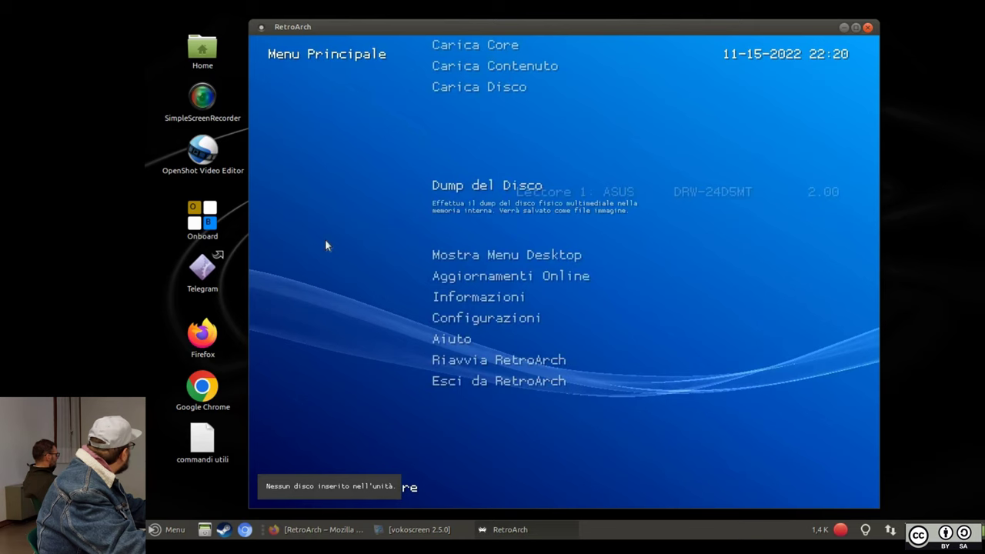
- Try the Dump del Disco and Mostra Menu Desktop entries of the RetroArch main menu
{"action": "left_click", "coordinate": [520, 195]}
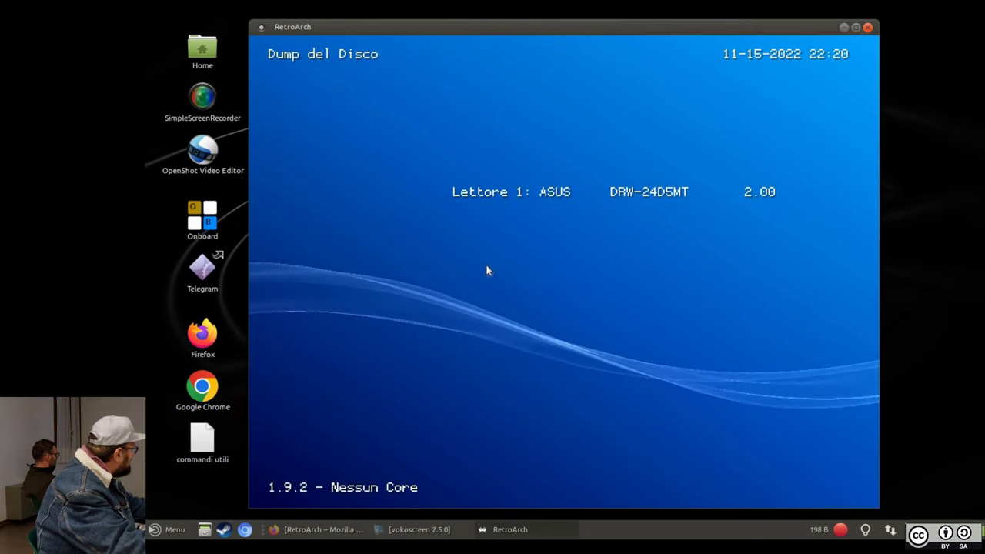
{"action": "left_click", "coordinate": [462, 275]}
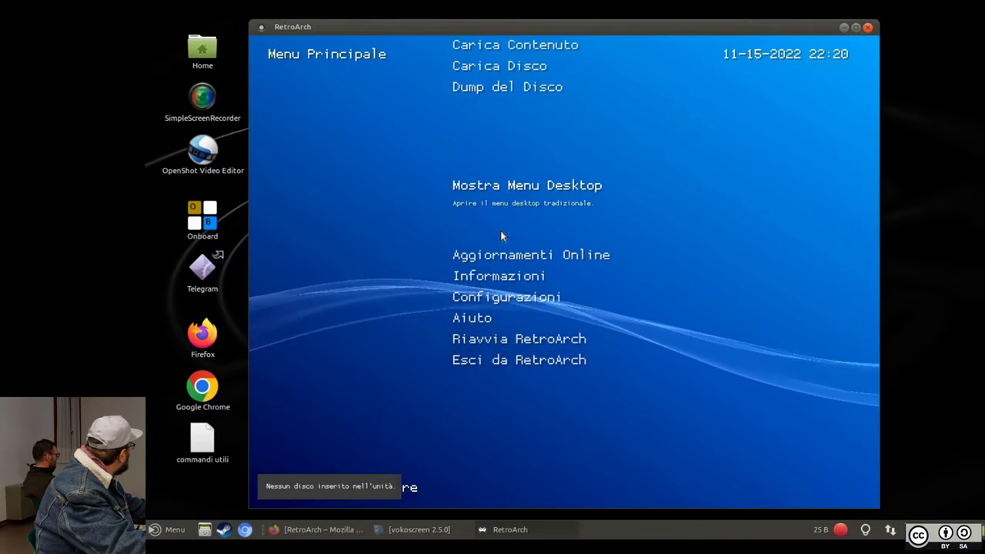
{"action": "left_click", "coordinate": [519, 205]}
{"action": "left_click", "coordinate": [501, 211]}
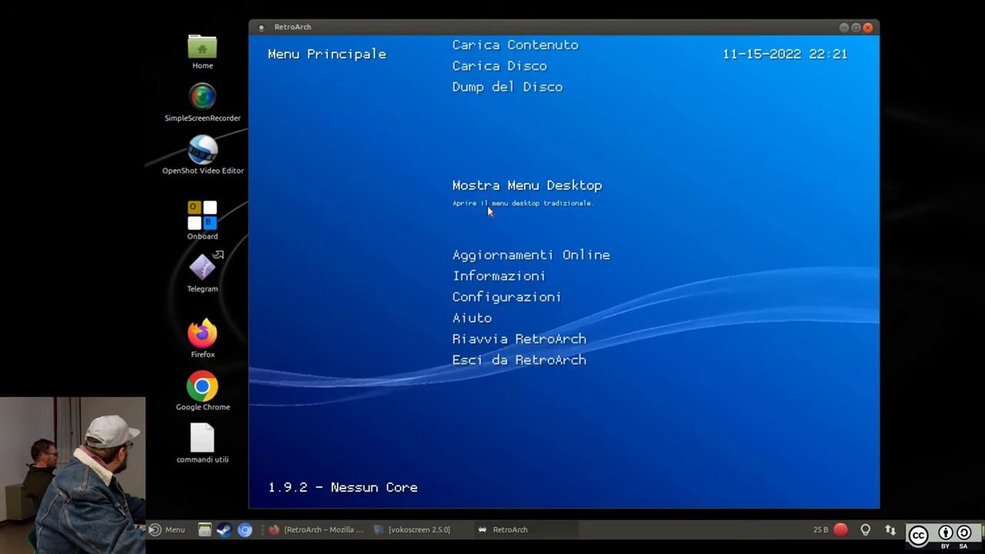
{"action": "left_click", "coordinate": [496, 201]}
{"action": "key", "text": "Escape"}
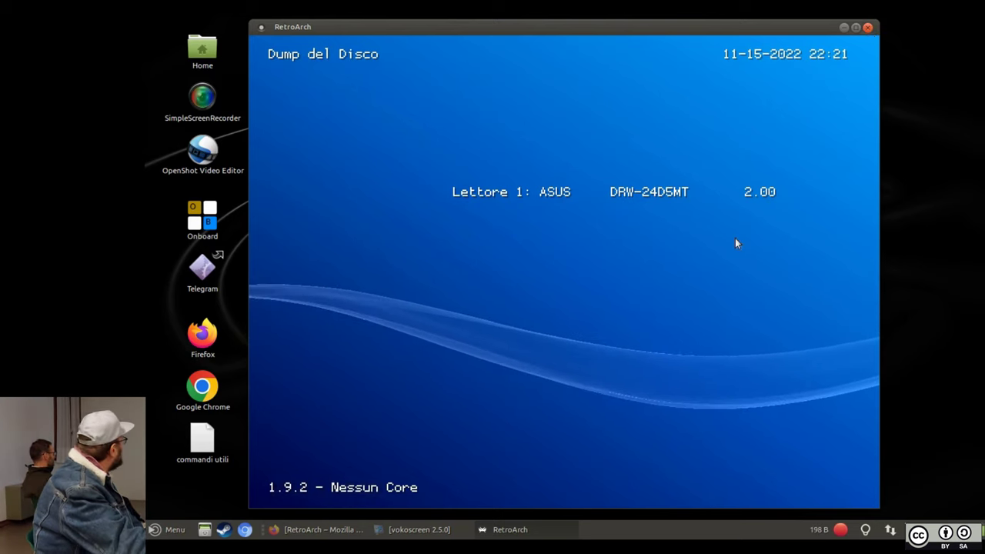
- Close RetroArch and return to the Cross Platform text on its download page in Firefox
{"action": "left_click", "coordinate": [867, 28]}
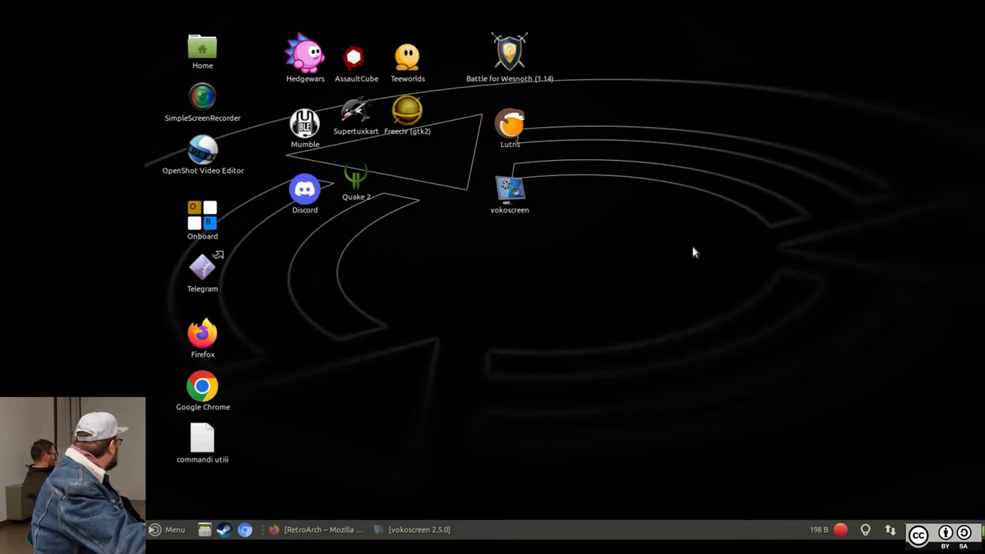
{"action": "left_click", "coordinate": [356, 531]}
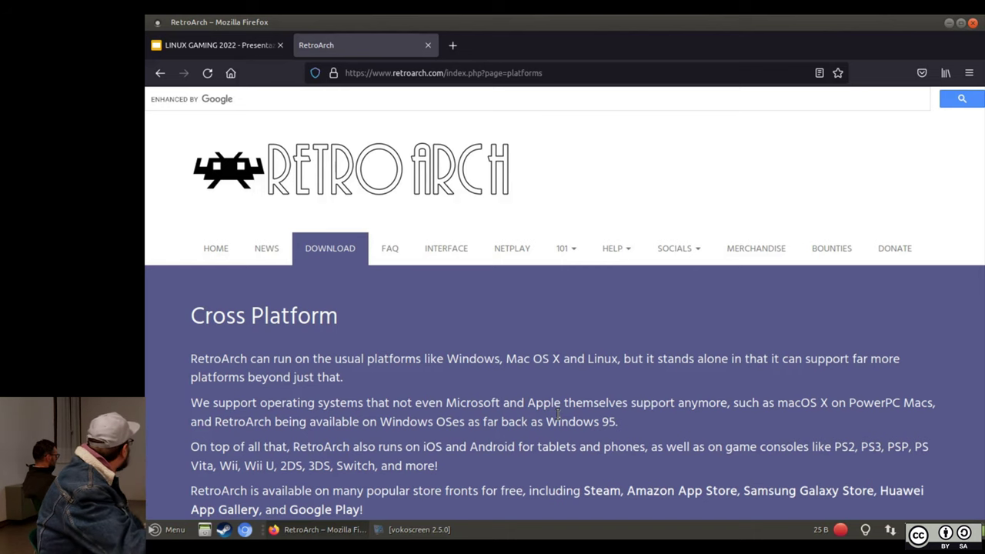
{"action": "scroll", "coordinate": [472, 444], "scroll_direction": "down", "scroll_amount": 2}
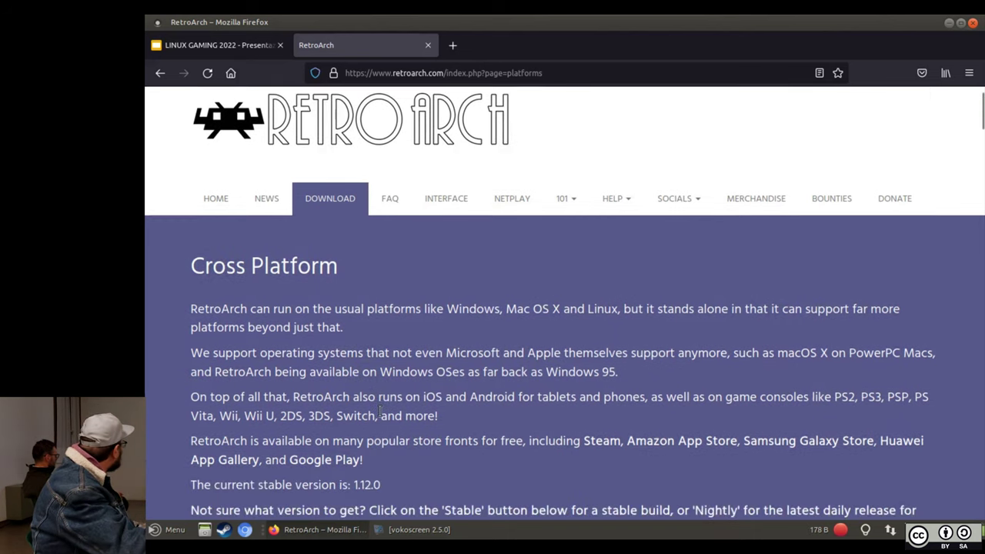
- Close the RetroArch page and display the Steam deck slide of the LINUX GAMING 2022 presentation
{"action": "scroll", "coordinate": [380, 410], "scroll_direction": "down", "scroll_amount": 2}
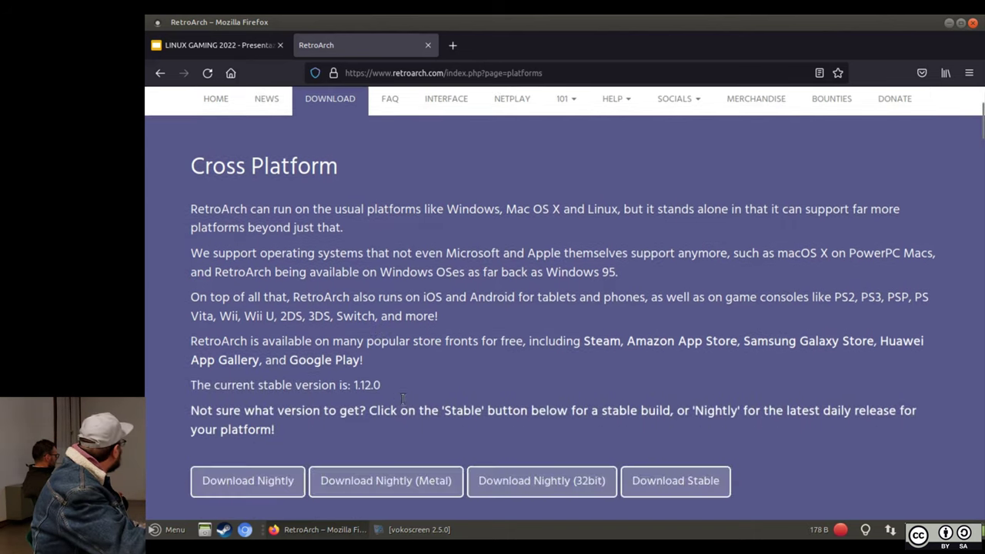
{"action": "left_click", "coordinate": [434, 47]}
{"action": "left_click", "coordinate": [248, 431]}
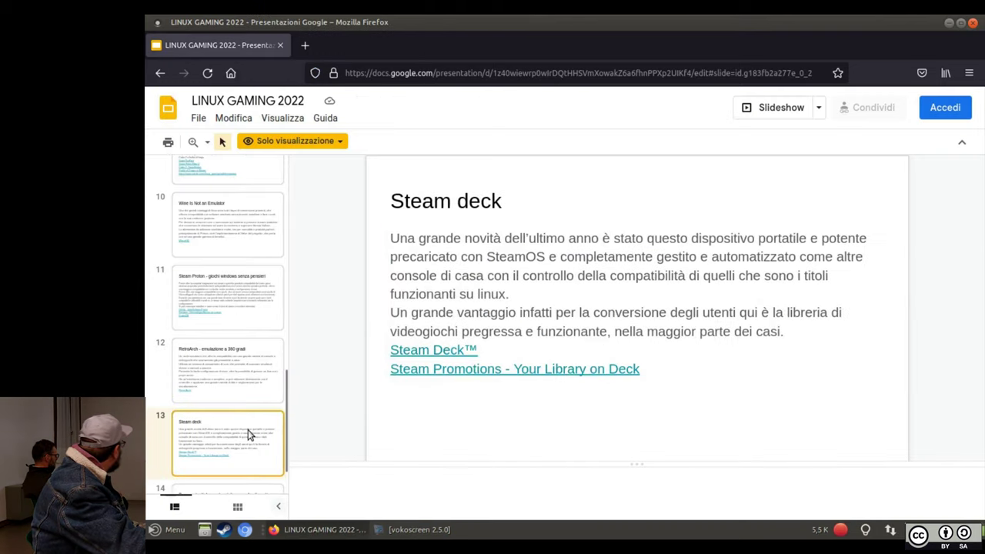
{"action": "left_click", "coordinate": [223, 371]}
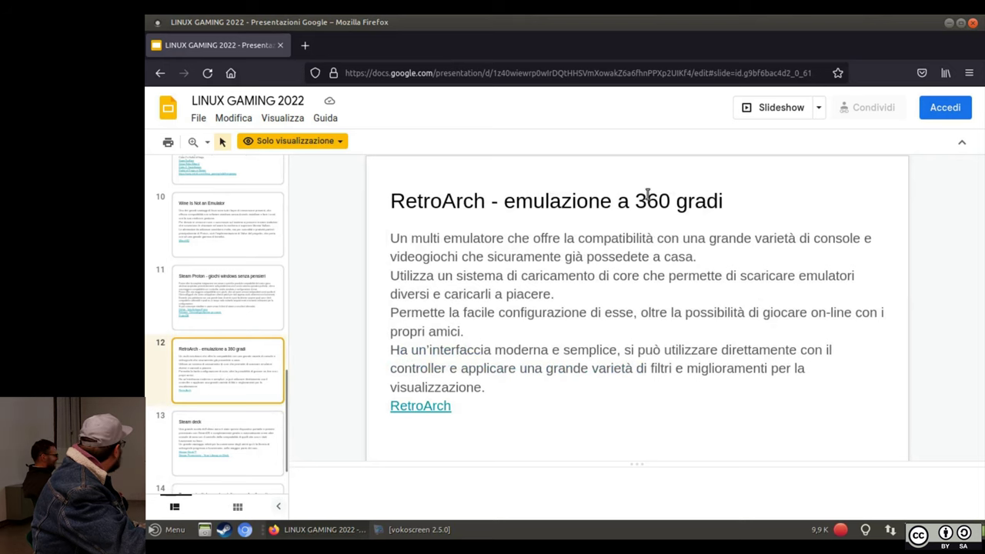
{"action": "scroll", "coordinate": [243, 252], "scroll_direction": "down", "scroll_amount": 1}
{"action": "left_click", "coordinate": [243, 377]}
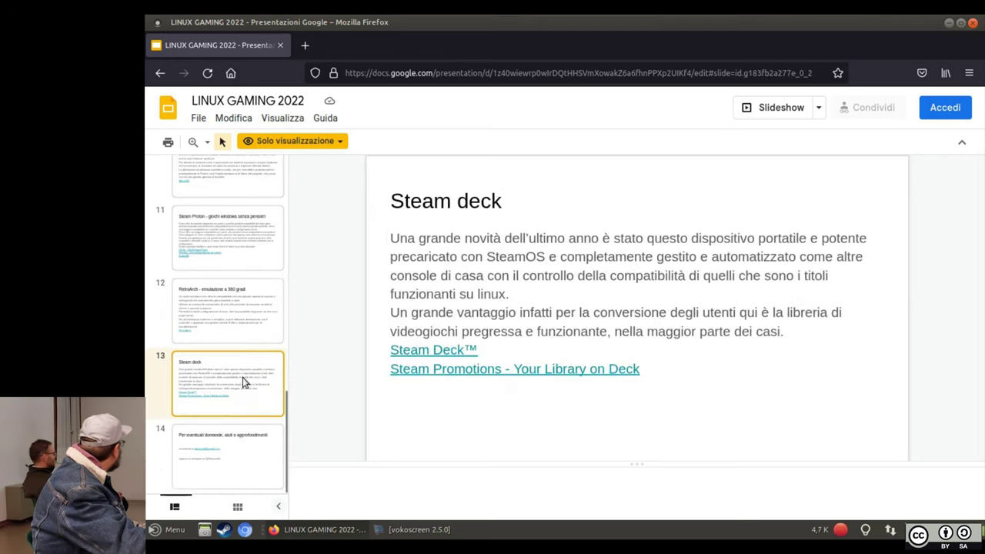
{"action": "left_click", "coordinate": [259, 428]}
{"action": "left_click", "coordinate": [270, 378]}
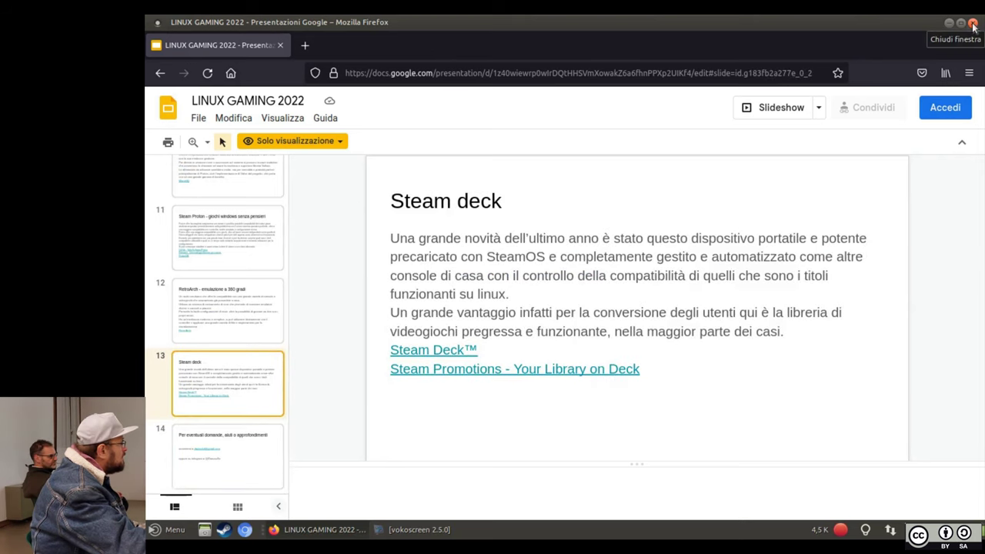
- Go back through the RetroArch, Steam Proton and Wine slides to the "Open source e free to play" slide
{"action": "left_click", "coordinate": [223, 332]}
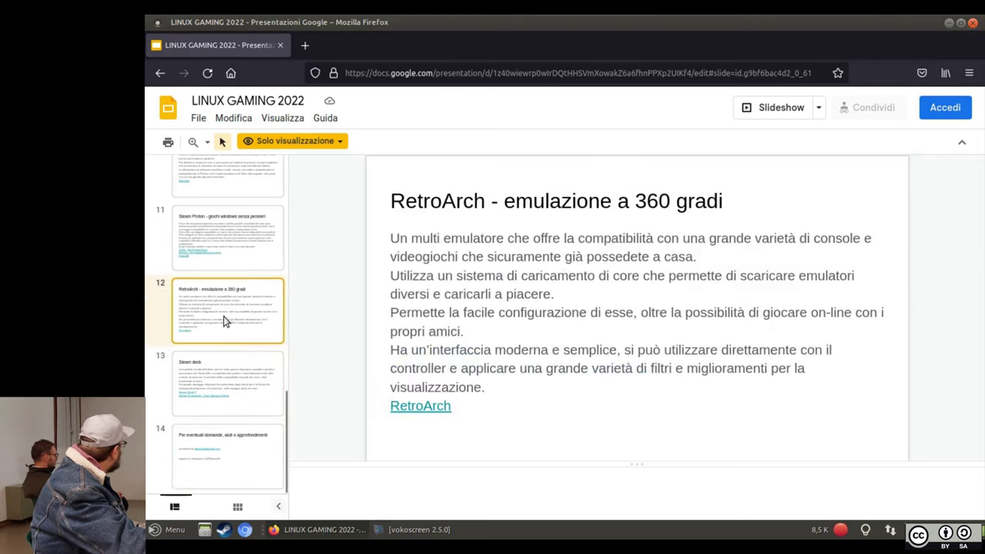
{"action": "left_click", "coordinate": [233, 264]}
{"action": "scroll", "coordinate": [235, 258], "scroll_direction": "up", "scroll_amount": 3}
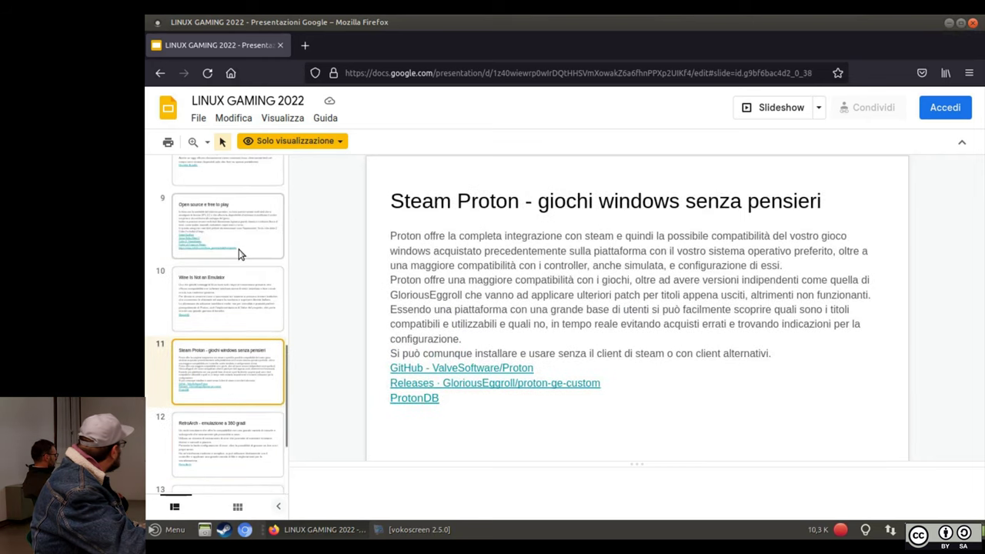
{"action": "left_click", "coordinate": [237, 253]}
{"action": "left_click", "coordinate": [245, 313]}
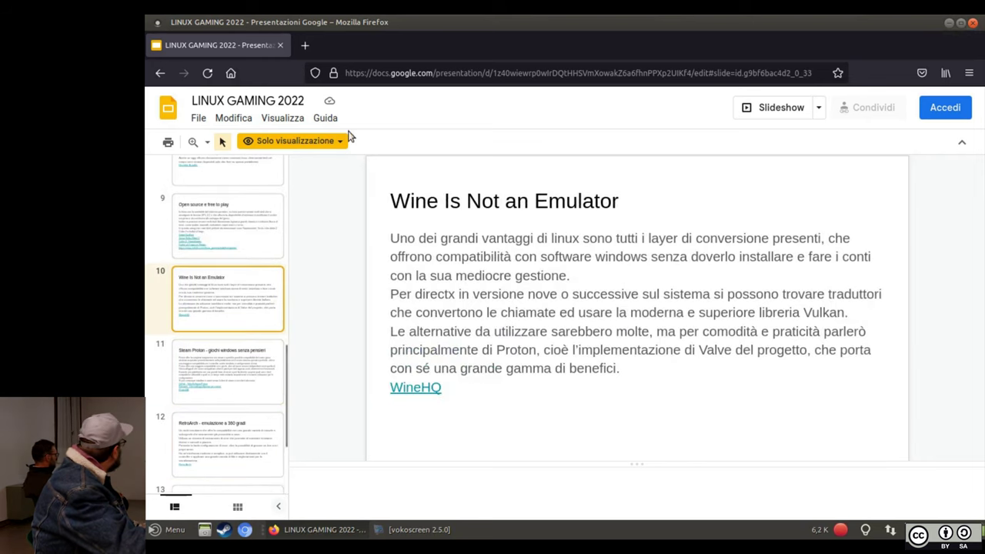
{"action": "scroll", "coordinate": [217, 255], "scroll_direction": "up", "scroll_amount": 1}
{"action": "scroll", "coordinate": [217, 255], "scroll_direction": "up", "scroll_amount": 2}
{"action": "left_click", "coordinate": [221, 248]}
{"action": "left_click", "coordinate": [226, 289]}
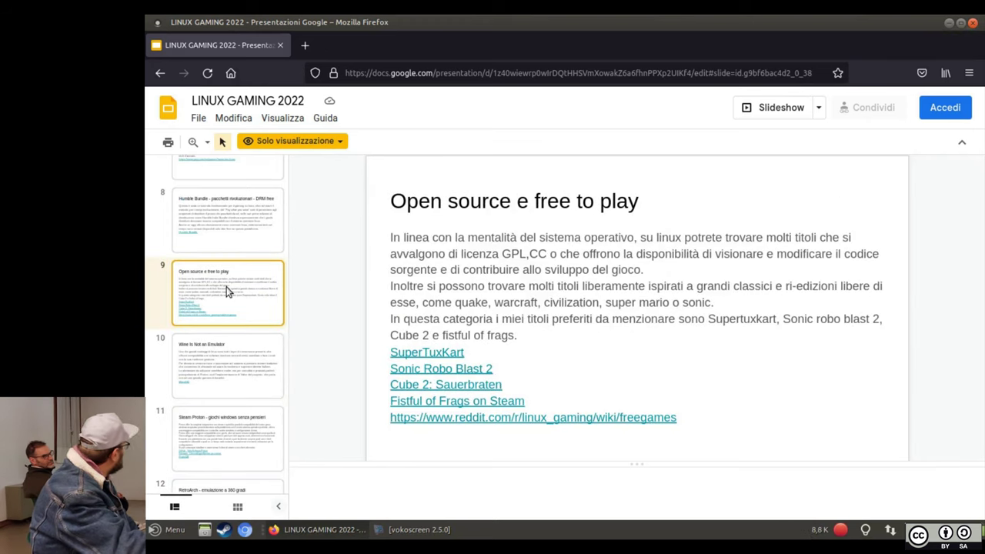
- Open the Lutris home page, lutris.net, in a new browser tab
{"action": "left_click", "coordinate": [314, 48]}
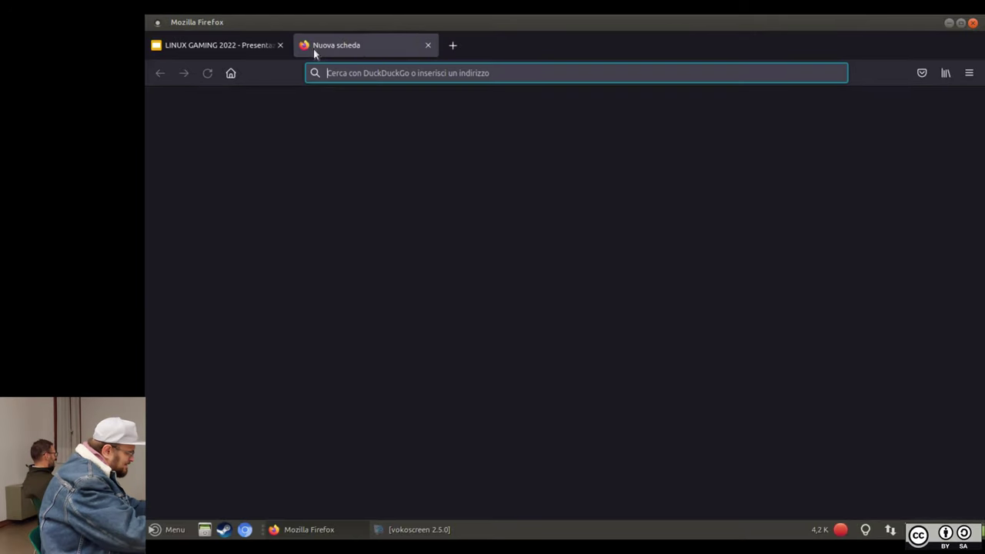
{"action": "type", "text": "lutris"}
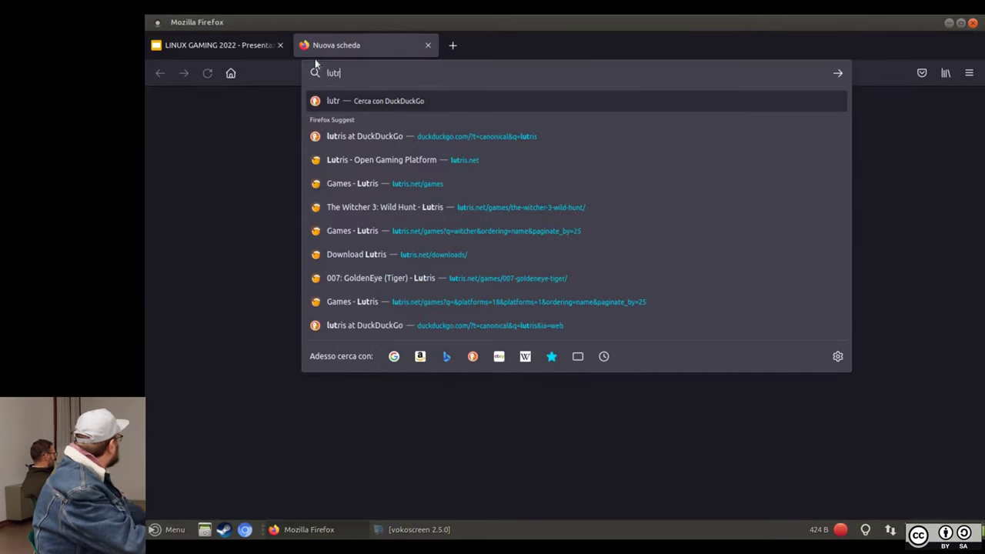
{"action": "key", "text": "Down"}
{"action": "key", "text": "Down"}
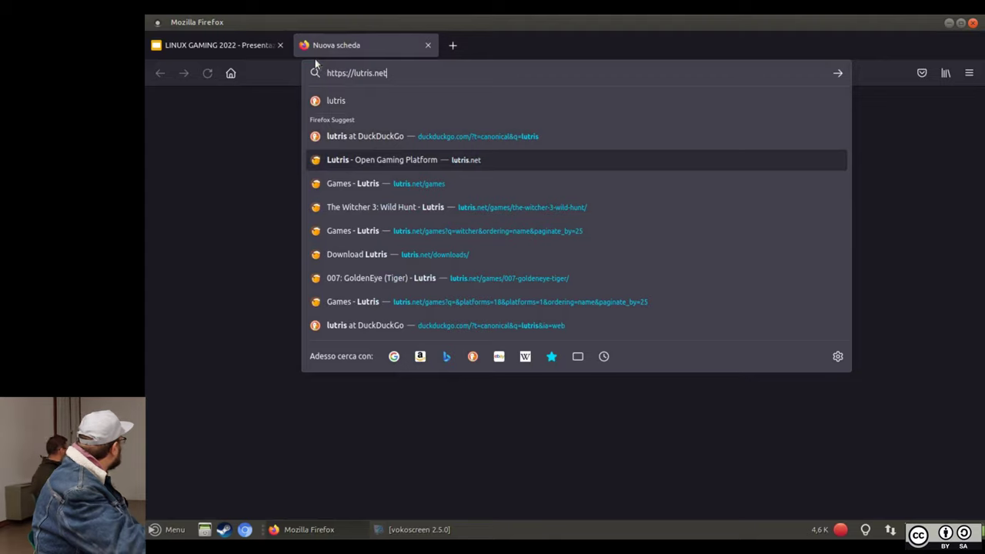
{"action": "key", "text": "Return"}
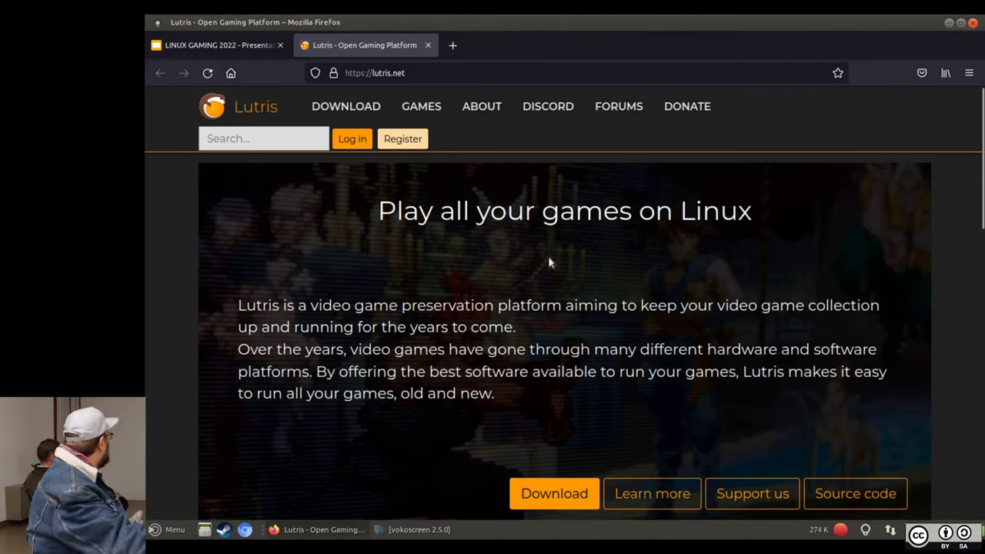
- Highlight the heading "Play all your games on Linux" on the Lutris home page, then clear the selection
{"action": "scroll", "coordinate": [525, 300], "scroll_direction": "down", "scroll_amount": 2}
{"action": "scroll", "coordinate": [525, 299], "scroll_direction": "up", "scroll_amount": 2}
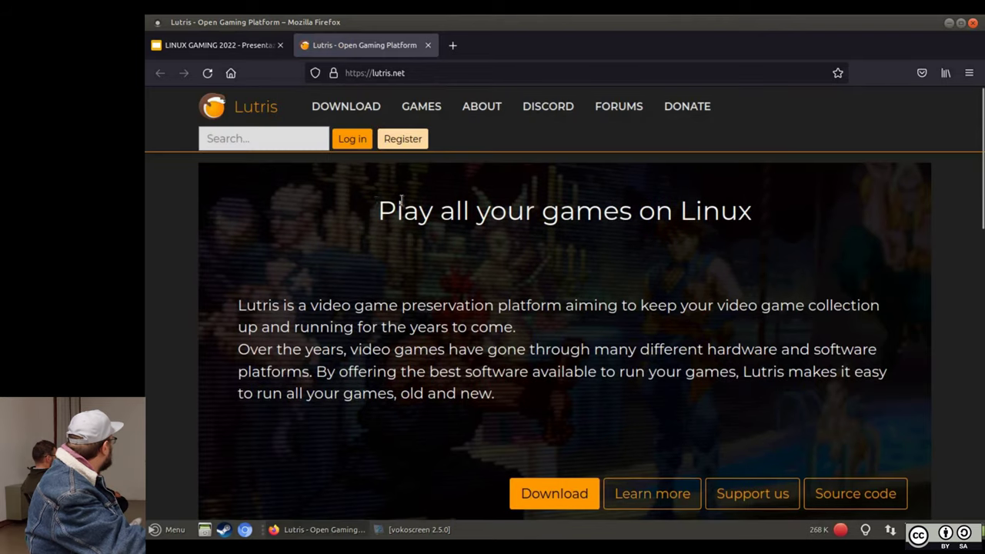
{"action": "left_click_drag", "start_coordinate": [376, 210], "coordinate": [791, 218]}
{"action": "left_click", "coordinate": [737, 223]}
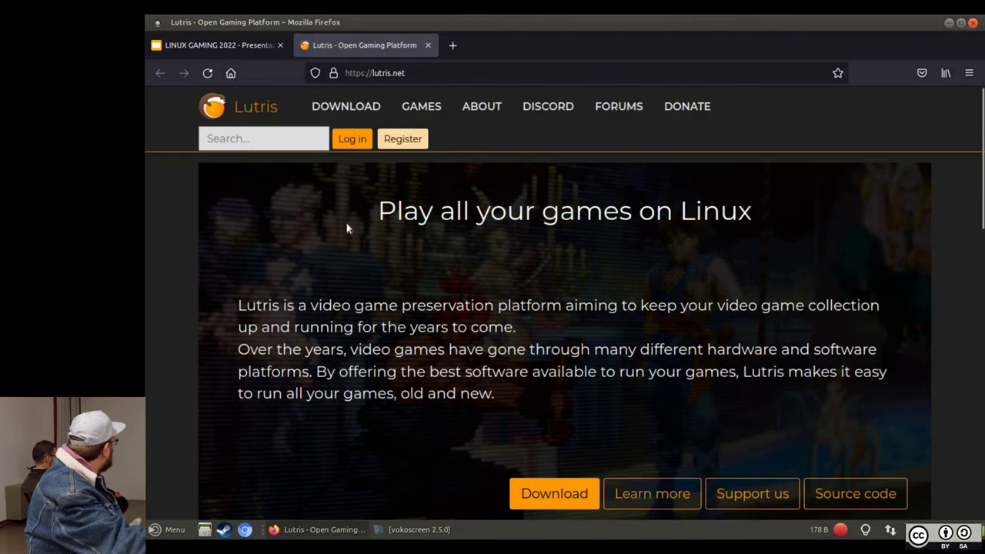
{"action": "triple_click", "coordinate": [450, 207]}
{"action": "left_click", "coordinate": [561, 202]}
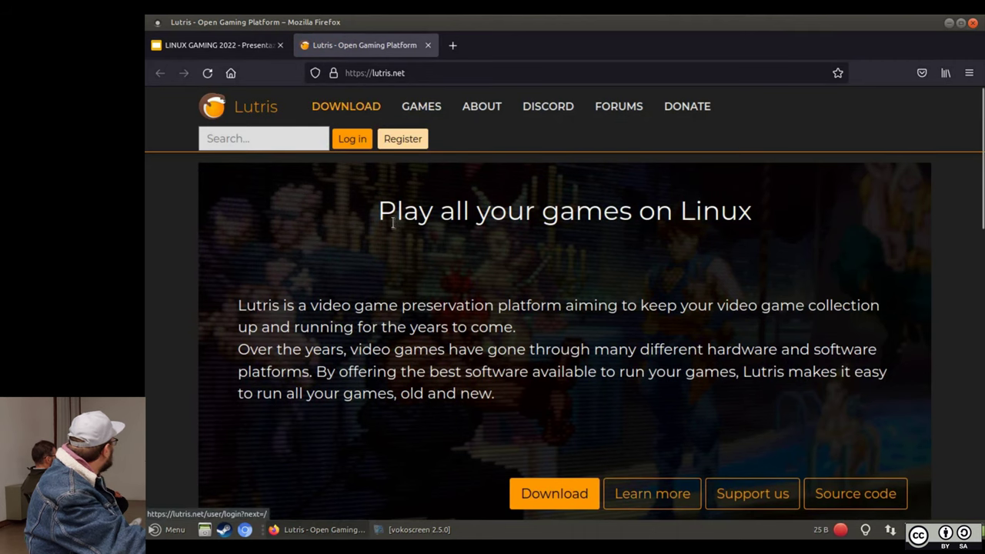
- Review the supported game libraries and the emulators and runners presented on the Lutris home page
{"action": "scroll", "coordinate": [394, 240], "scroll_direction": "down", "scroll_amount": 3}
{"action": "scroll", "coordinate": [389, 238], "scroll_direction": "down", "scroll_amount": 5}
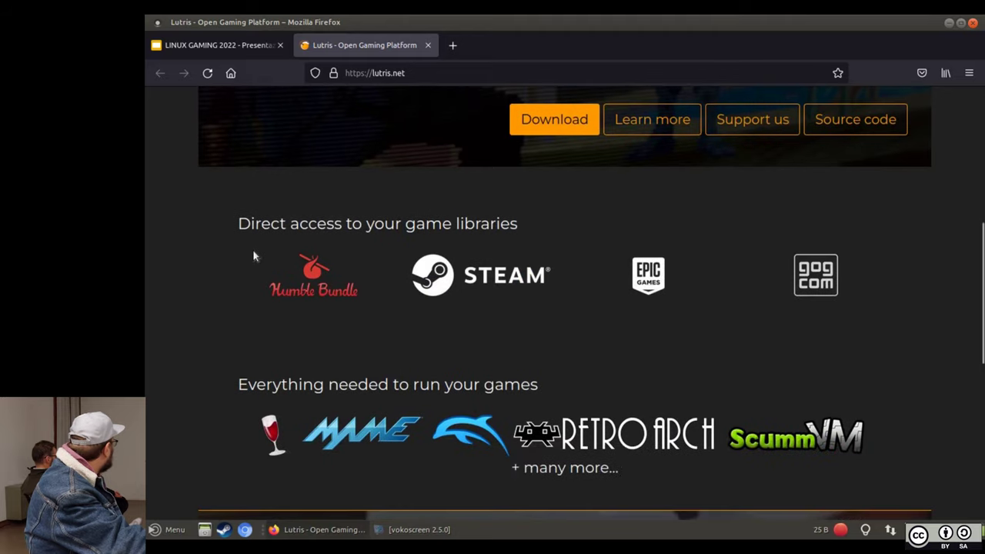
{"action": "scroll", "coordinate": [642, 274], "scroll_direction": "down", "scroll_amount": 3}
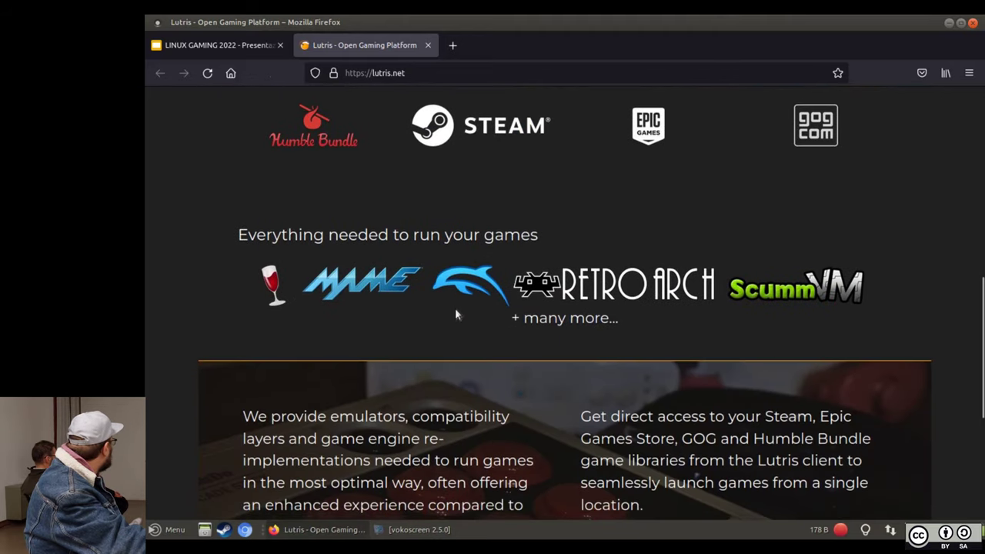
{"action": "scroll", "coordinate": [157, 252], "scroll_direction": "down", "scroll_amount": 5}
{"action": "scroll", "coordinate": [160, 329], "scroll_direction": "up", "scroll_amount": 8}
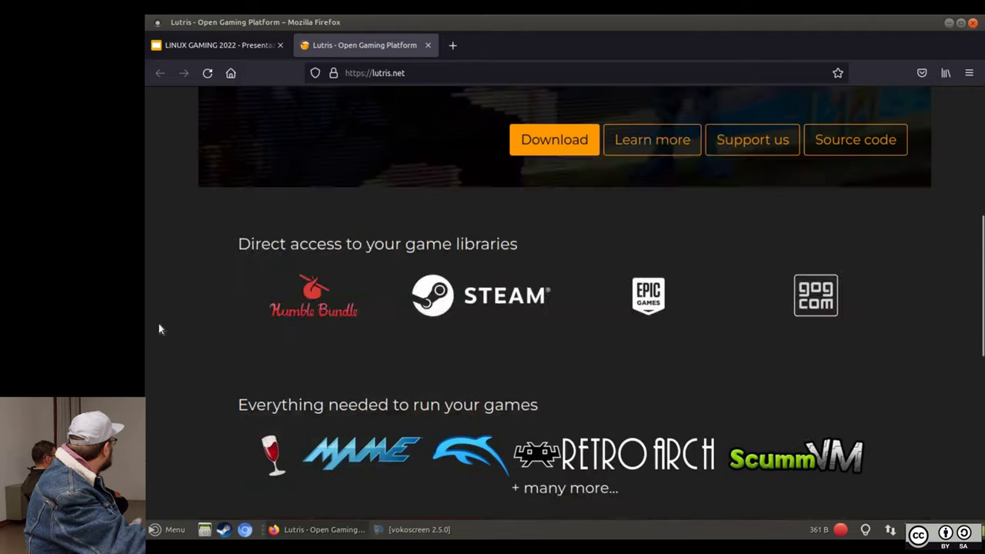
{"action": "scroll", "coordinate": [159, 329], "scroll_direction": "up", "scroll_amount": 7}
- Open the Lutris games catalogue and browse its listed titles and search filters
{"action": "left_click", "coordinate": [421, 107]}
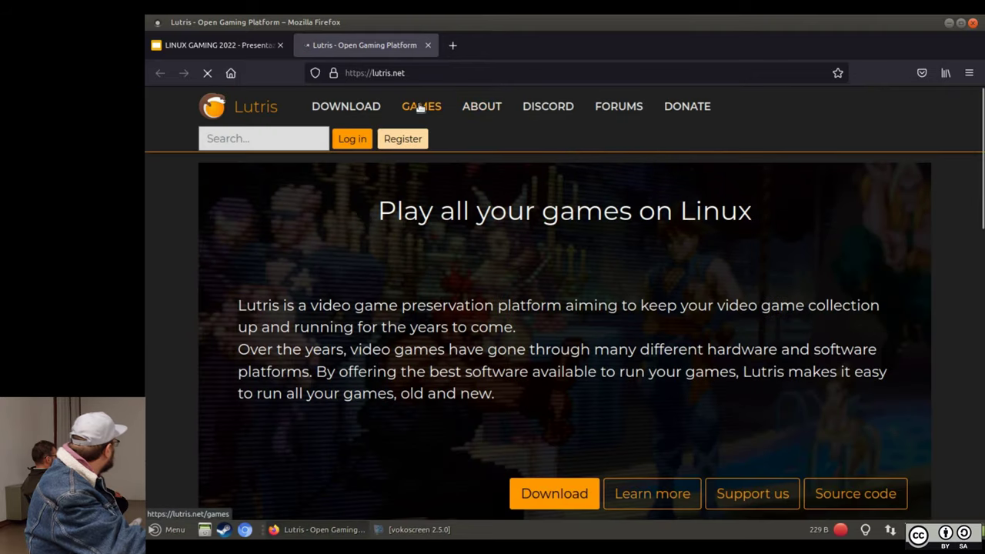
{"action": "scroll", "coordinate": [146, 219], "scroll_direction": "down", "scroll_amount": 2}
{"action": "scroll", "coordinate": [146, 219], "scroll_direction": "up", "scroll_amount": 2}
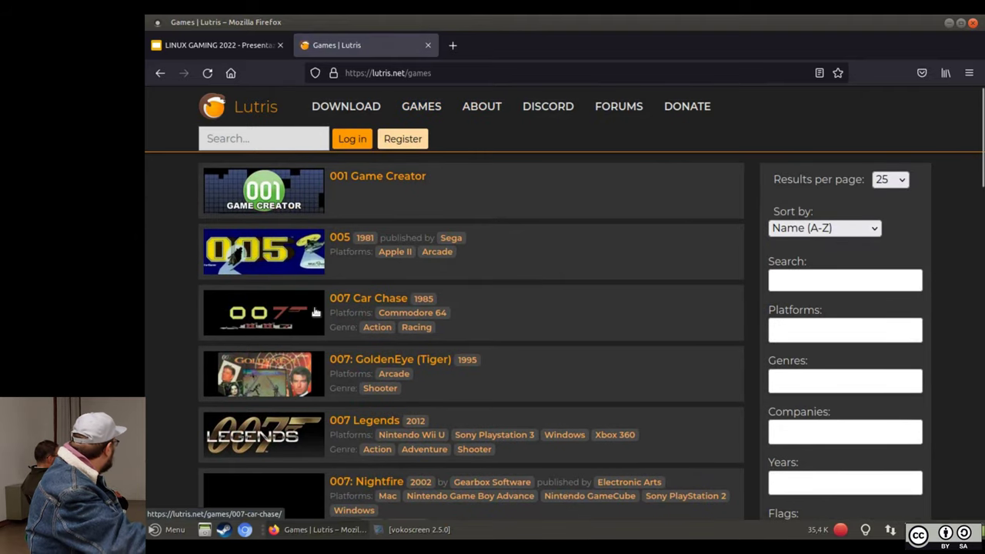
{"action": "scroll", "coordinate": [146, 246], "scroll_direction": "down", "scroll_amount": 4}
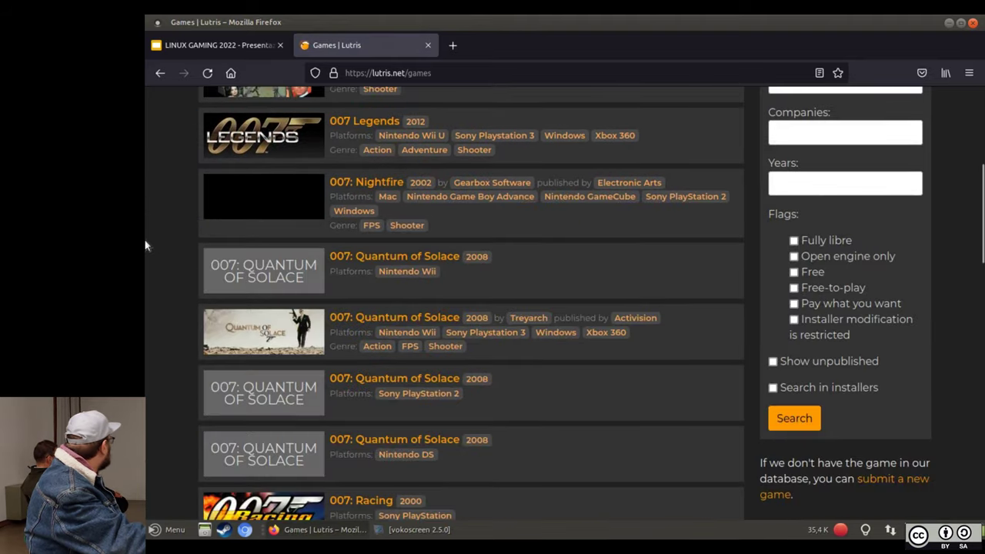
{"action": "scroll", "coordinate": [146, 245], "scroll_direction": "down", "scroll_amount": 3}
{"action": "scroll", "coordinate": [147, 246], "scroll_direction": "up", "scroll_amount": 7}
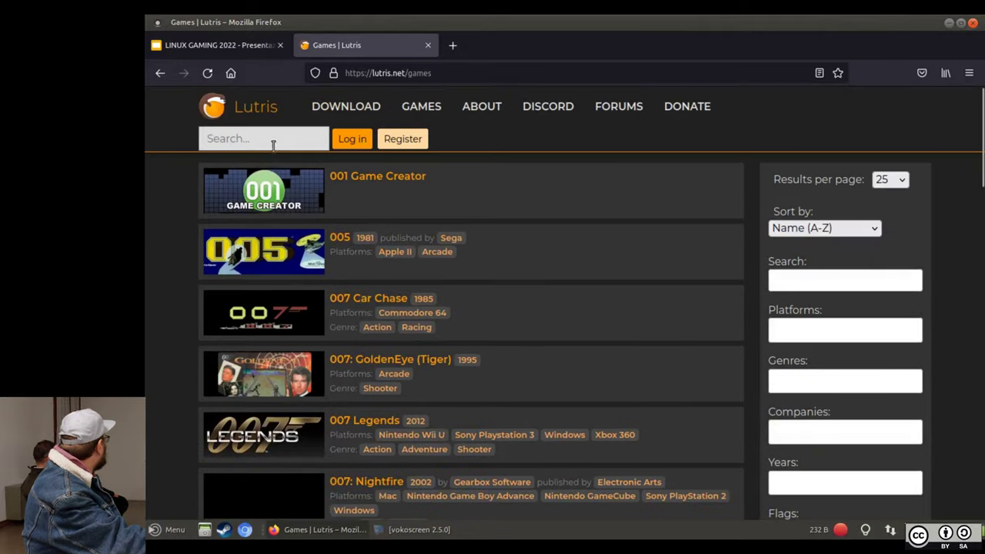
- Search the Lutris games catalogue for "dino blaster"
{"action": "left_click", "coordinate": [270, 144]}
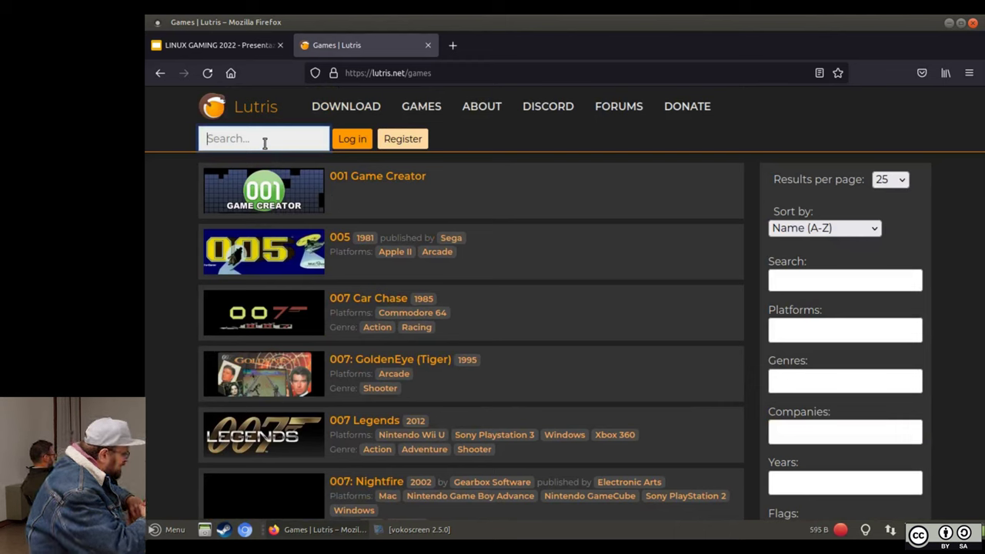
{"action": "type", "text": "dino blaster"}
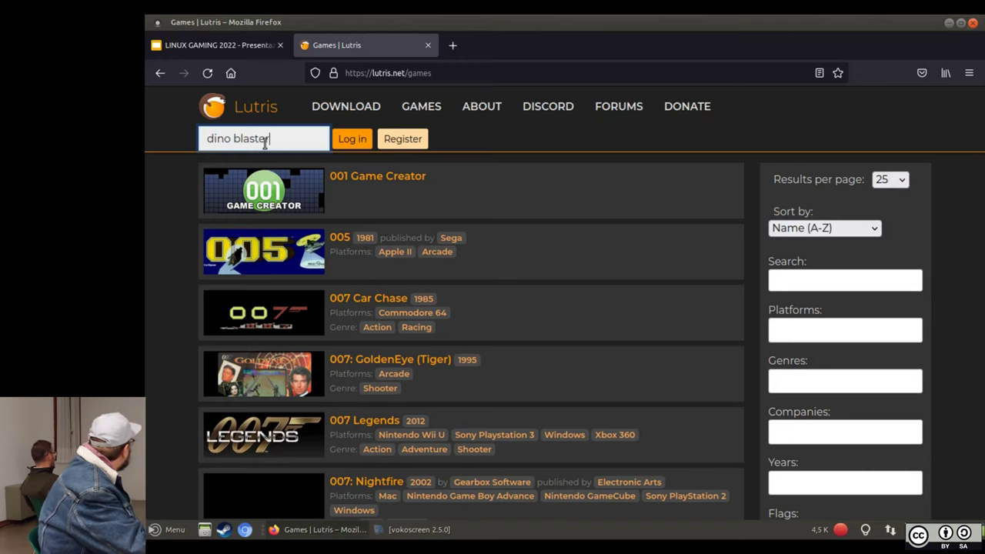
{"action": "key", "text": "Return"}
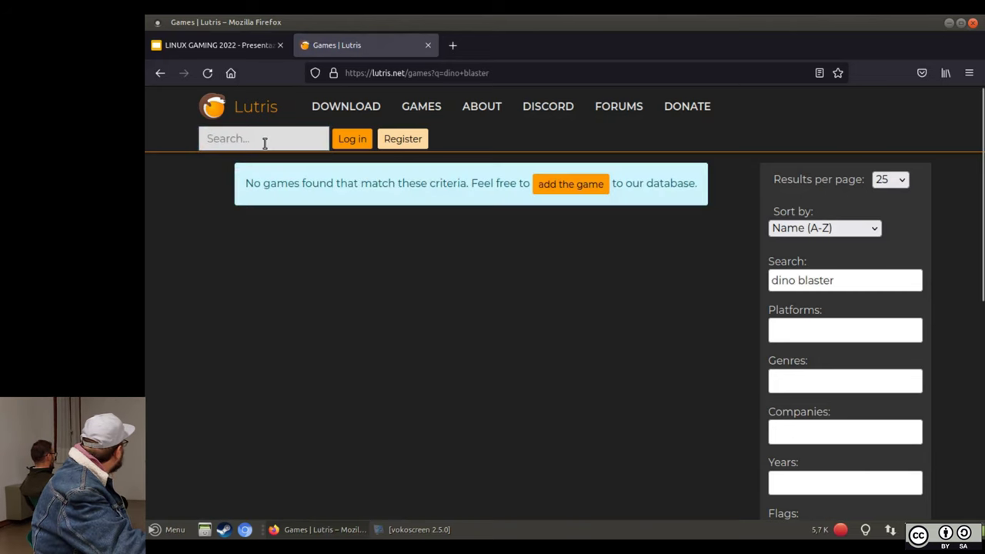
- Search the Lutris catalogue for "dyna blaster" and open the Dyna Blaster (Bomberman) game page
{"action": "left_click", "coordinate": [264, 143]}
{"action": "type", "text": "dyna blaster"}
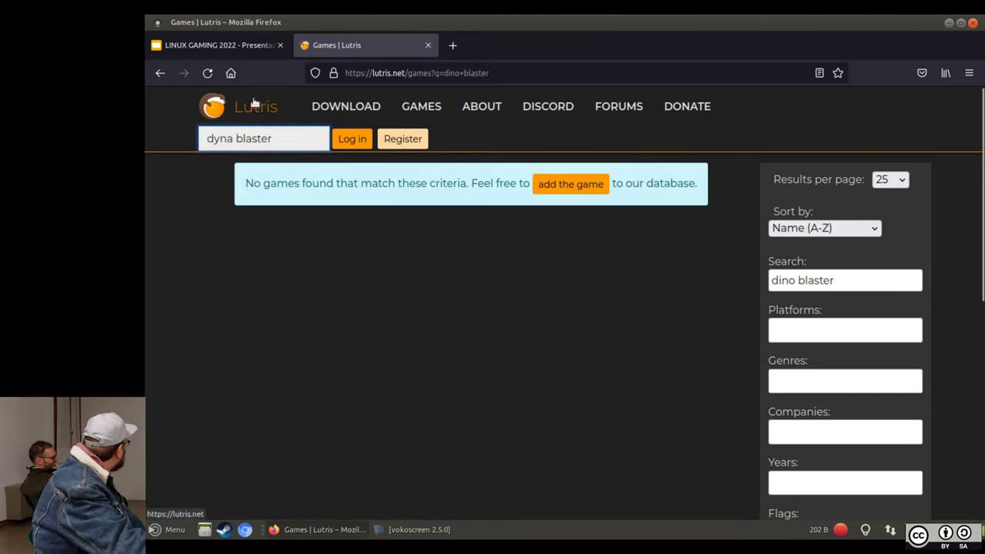
{"action": "key", "text": "Return"}
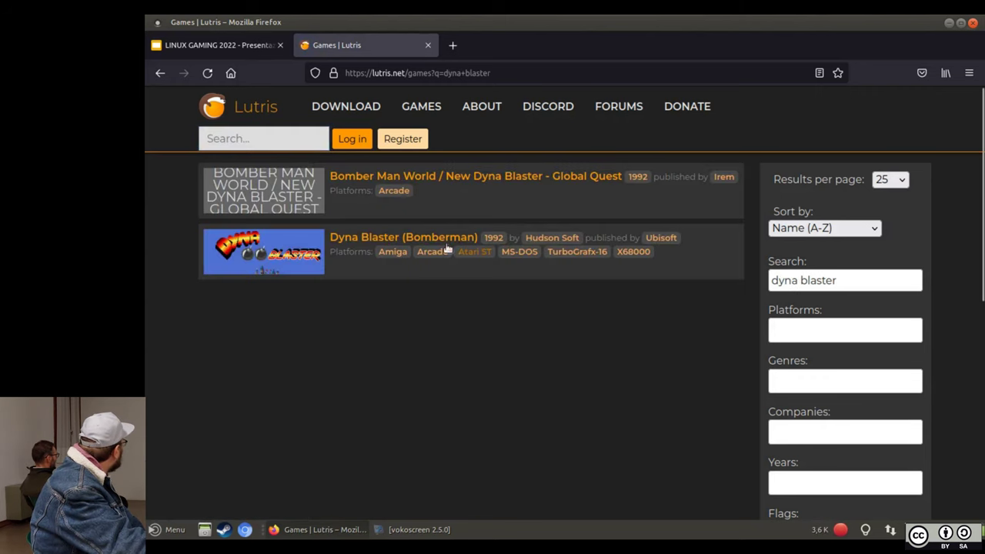
{"action": "left_click", "coordinate": [357, 241]}
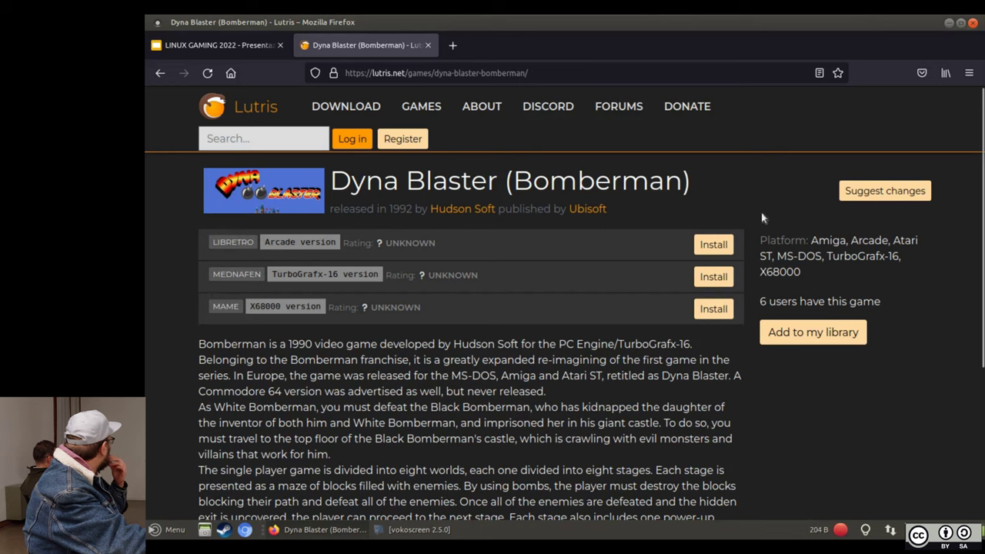
- Try to install the libretro Arcade version of Dyna Blaster (Bomberman) through Lutris, and cancel the installation without removing game files
{"action": "left_click", "coordinate": [714, 245]}
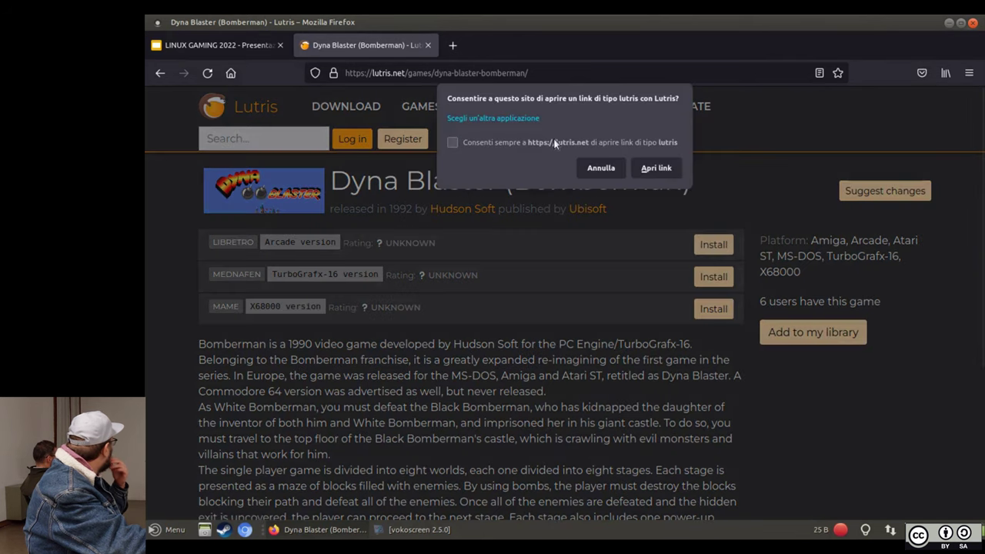
{"action": "left_click", "coordinate": [658, 169]}
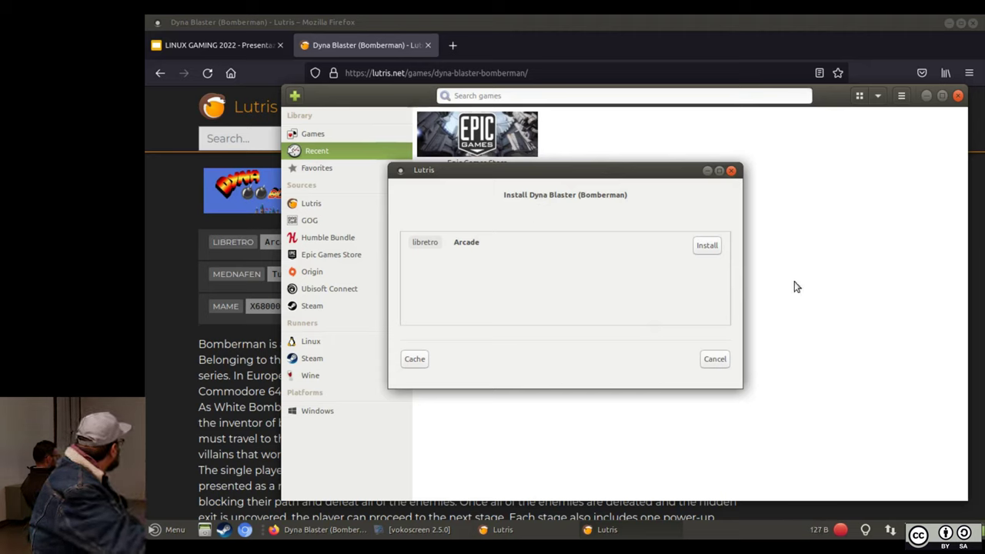
{"action": "left_click", "coordinate": [706, 245]}
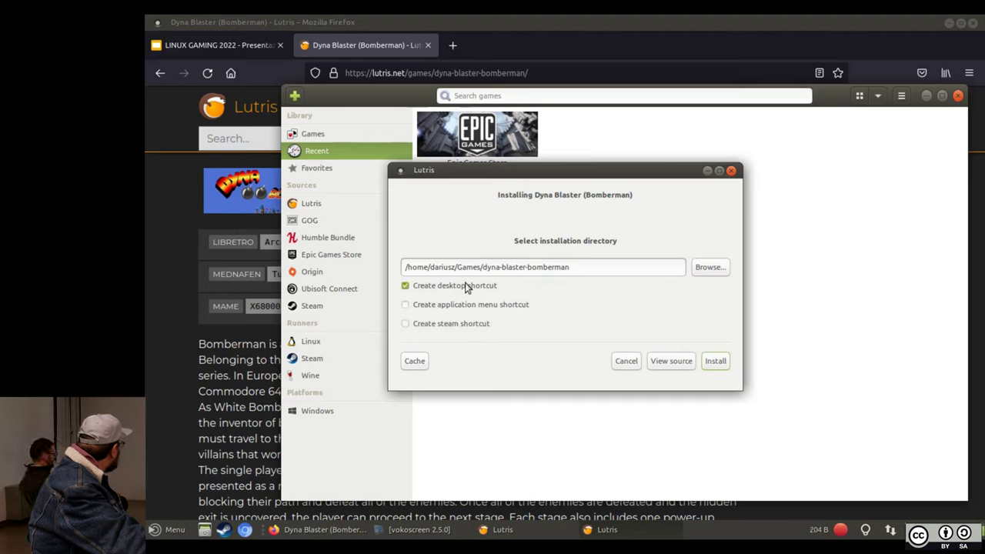
{"action": "left_click", "coordinate": [715, 361]}
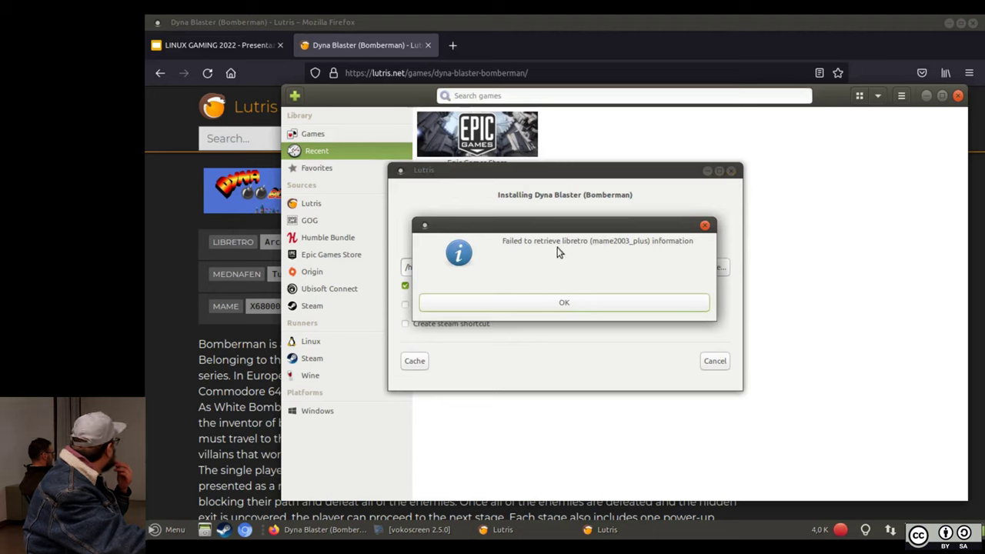
{"action": "left_click", "coordinate": [563, 304]}
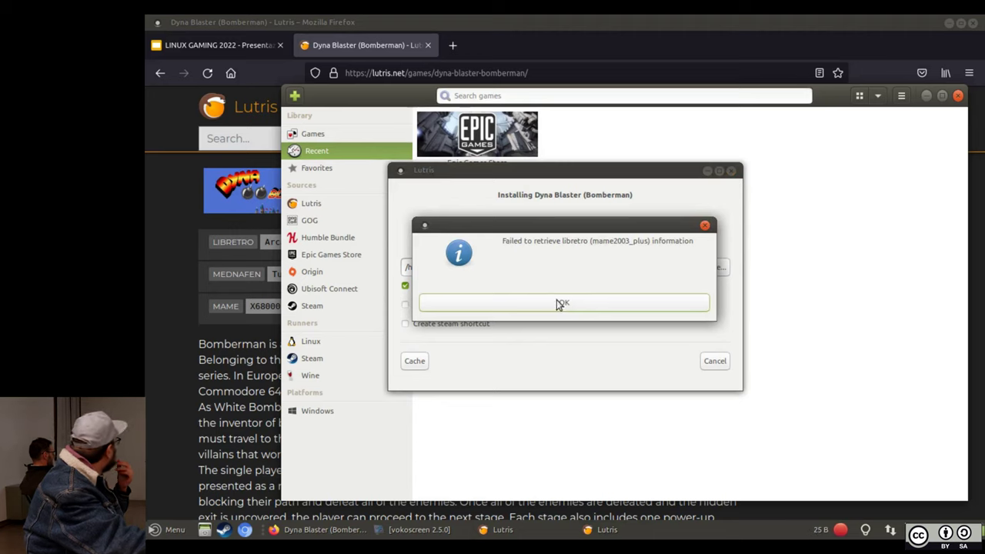
{"action": "left_click", "coordinate": [719, 365]}
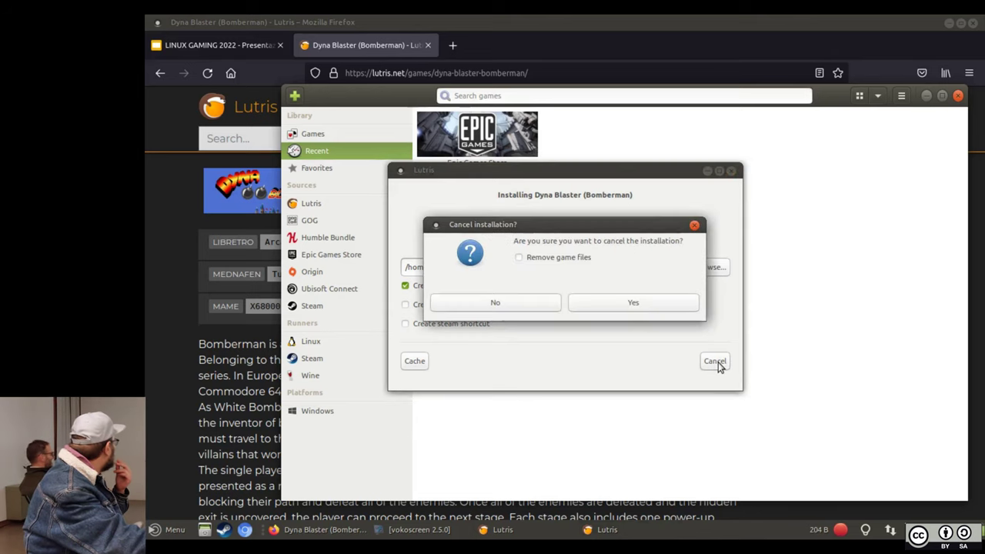
{"action": "left_click", "coordinate": [627, 304]}
{"action": "left_click", "coordinate": [182, 333]}
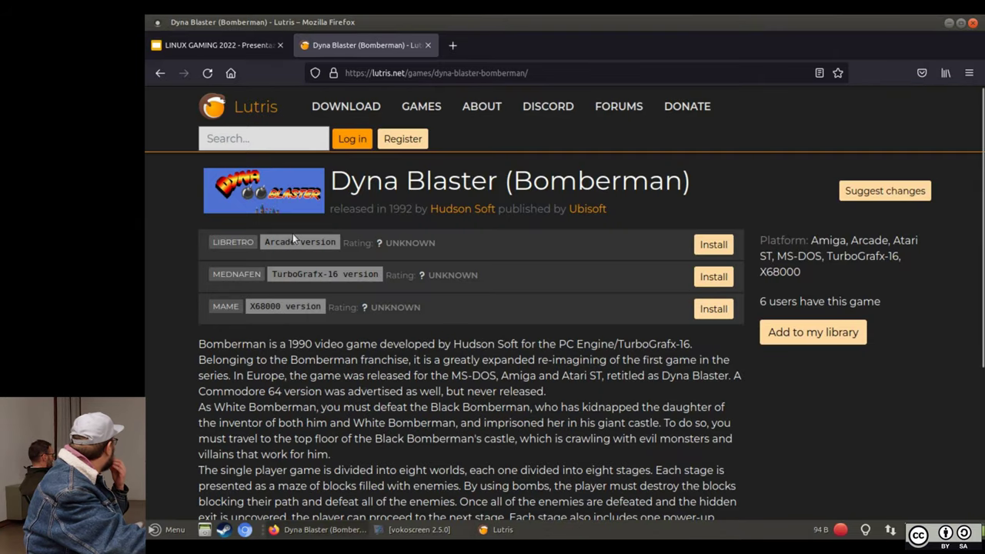
- Try to install the MAME X68000 version of Dyna Blaster (Bomberman) through Lutris
{"action": "left_click_drag", "start_coordinate": [417, 283], "coordinate": [463, 284]}
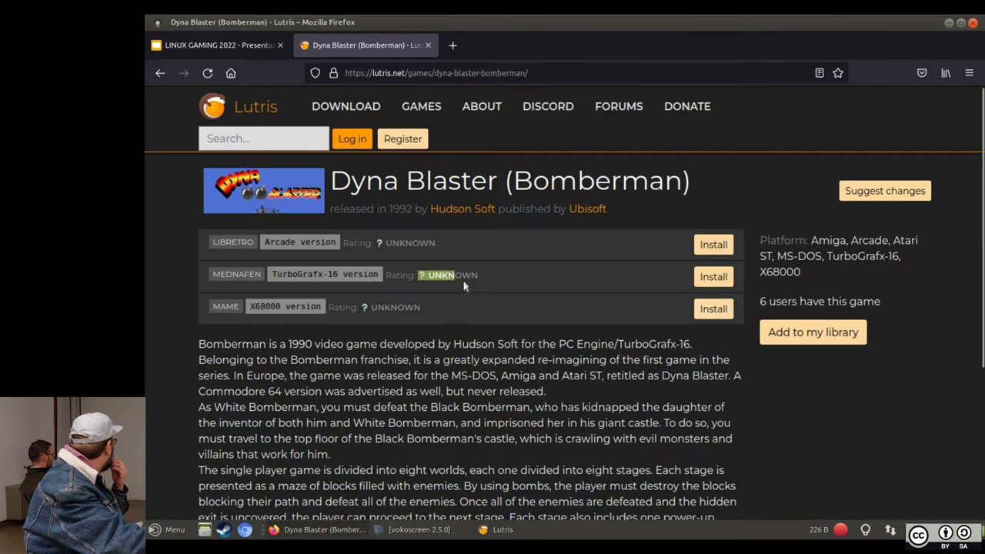
{"action": "left_click_drag", "start_coordinate": [375, 242], "coordinate": [495, 254]}
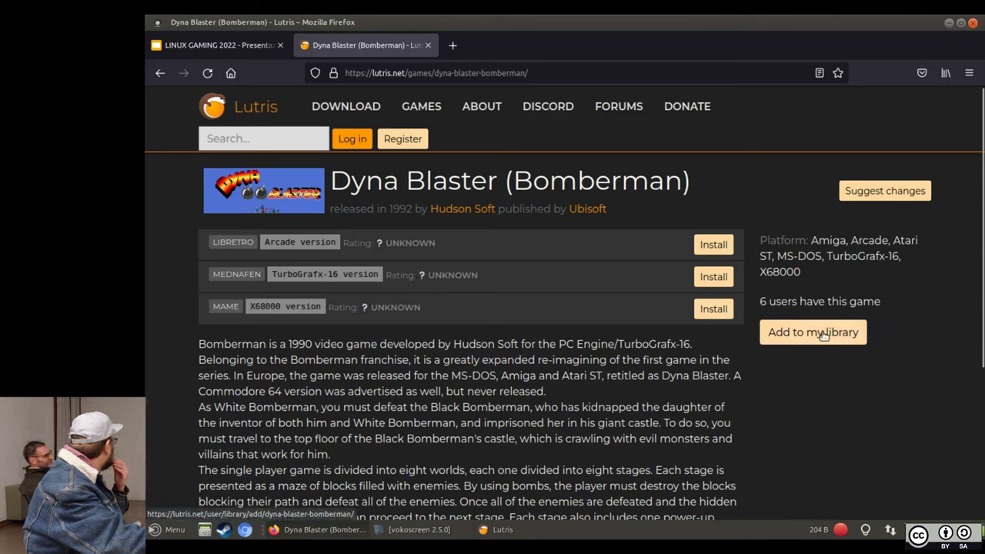
{"action": "left_click", "coordinate": [712, 309]}
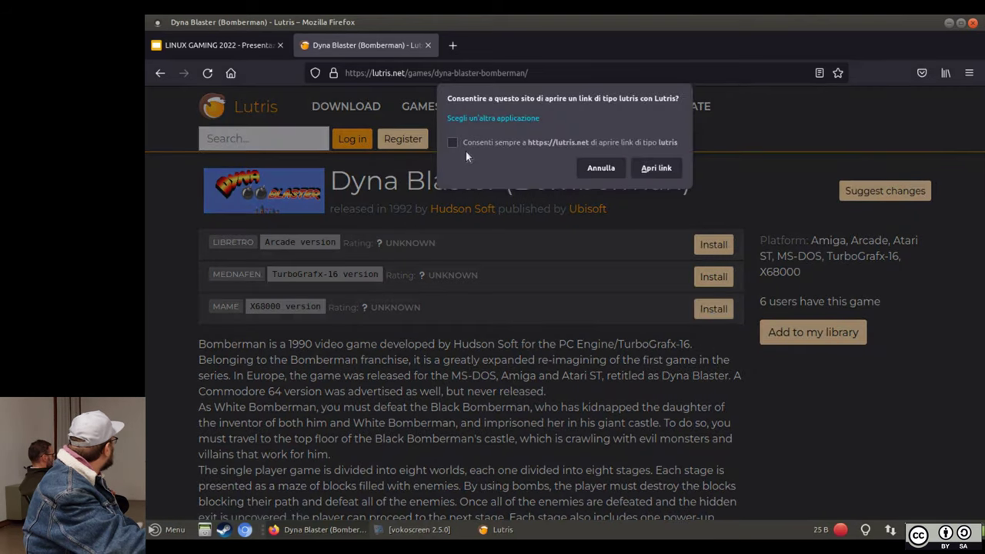
{"action": "left_click", "coordinate": [659, 169]}
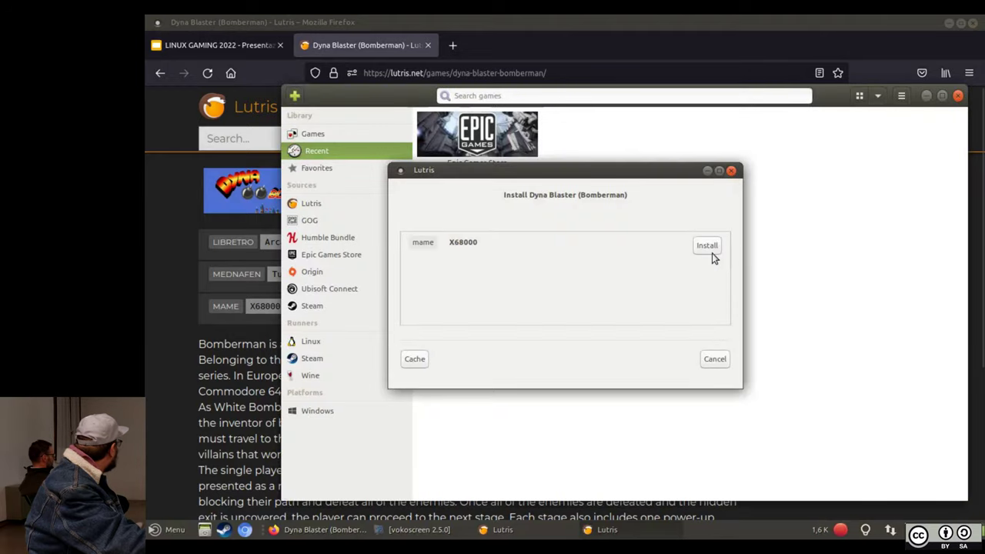
{"action": "left_click", "coordinate": [707, 246]}
{"action": "left_click", "coordinate": [716, 363]}
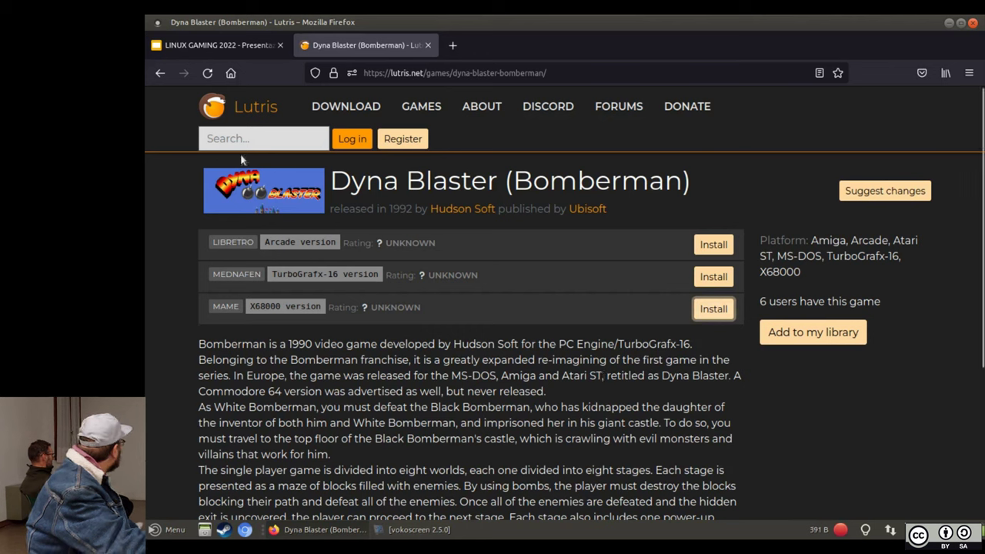
- Search the Lutris website for "wonderlands"
{"action": "left_click", "coordinate": [270, 139]}
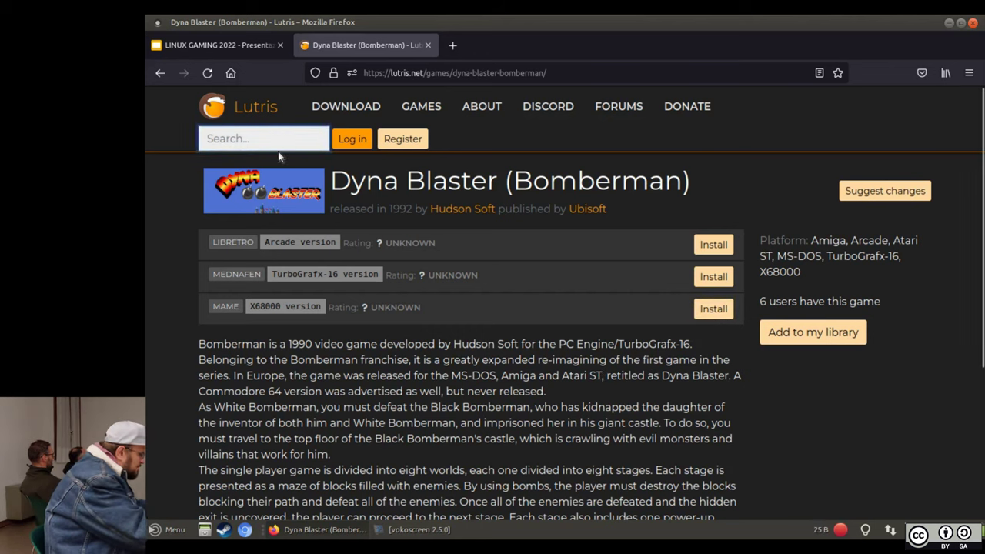
{"action": "type", "text": "wot"}
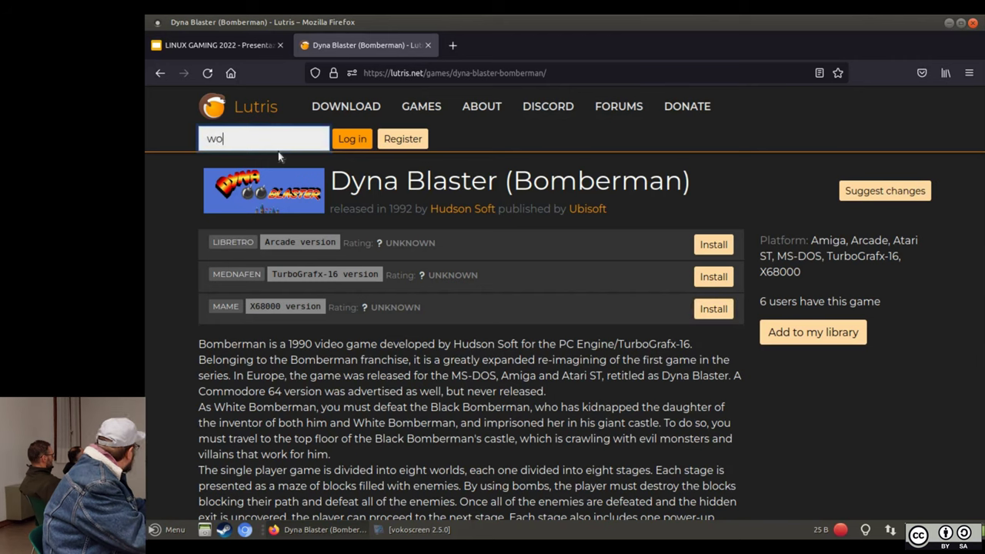
{"action": "key", "text": "BackSpace"}
{"action": "key", "text": "BackSpace"}
{"action": "type", "text": "onderlsnds"}
{"action": "key", "text": "Return"}
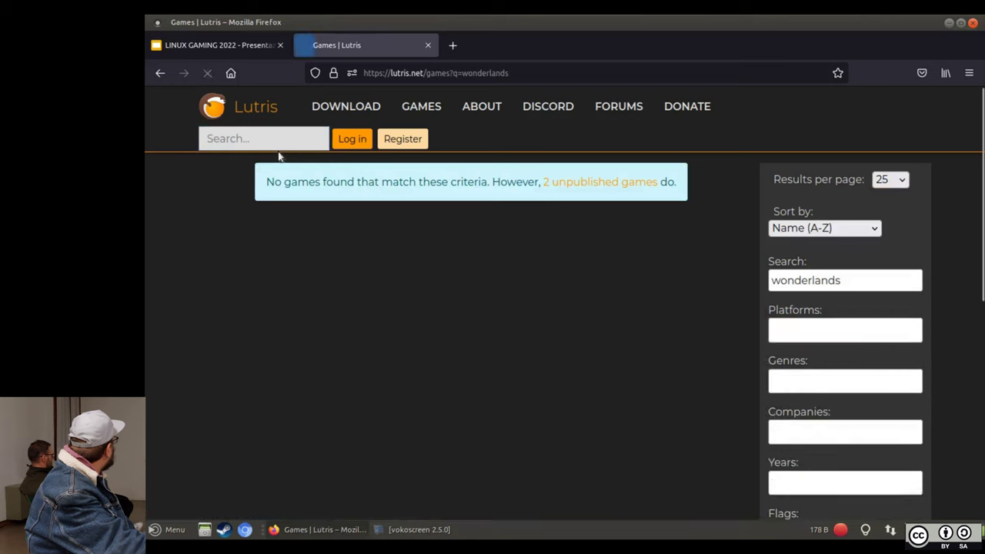
- Include the unpublished games in the results and look over the Tiny Tina's Wonderlands game page
{"action": "left_click", "coordinate": [612, 183]}
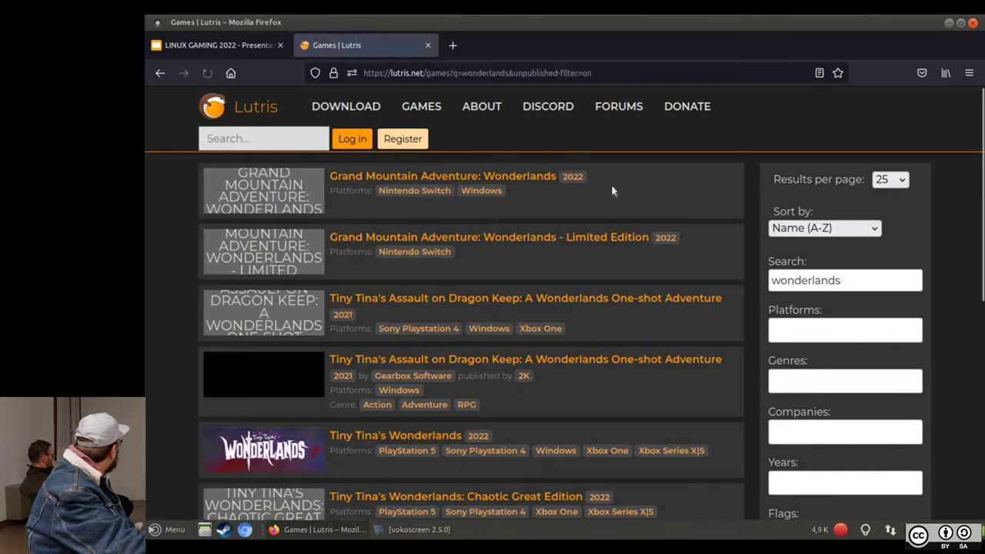
{"action": "scroll", "coordinate": [342, 215], "scroll_direction": "down", "scroll_amount": 1}
{"action": "scroll", "coordinate": [342, 214], "scroll_direction": "down", "scroll_amount": 5}
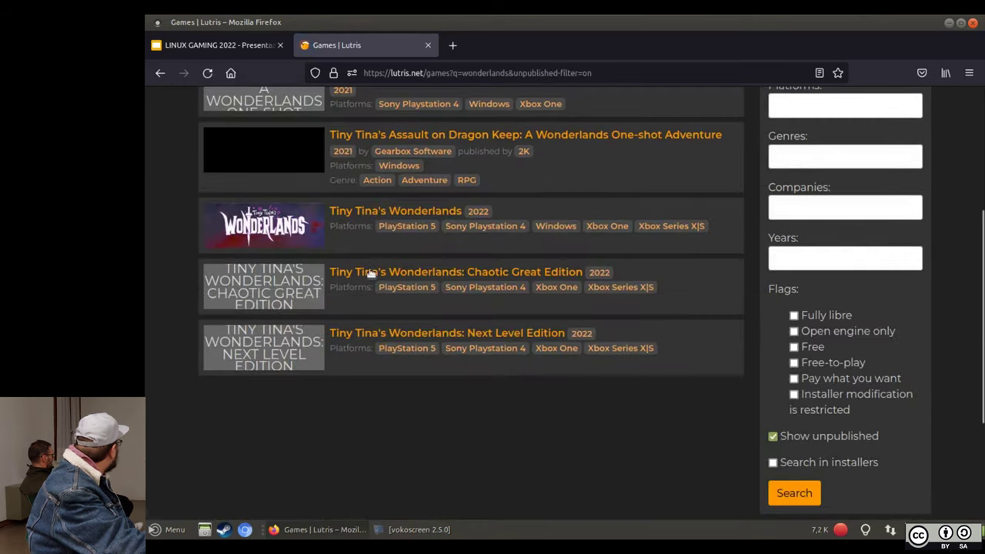
{"action": "left_click", "coordinate": [390, 216]}
{"action": "scroll", "coordinate": [403, 318], "scroll_direction": "down", "scroll_amount": 4}
{"action": "scroll", "coordinate": [403, 330], "scroll_direction": "up", "scroll_amount": 4}
- Search the Lutris website for "borderlands 3" and open the Borderlands 3 game page
{"action": "left_click", "coordinate": [260, 138]}
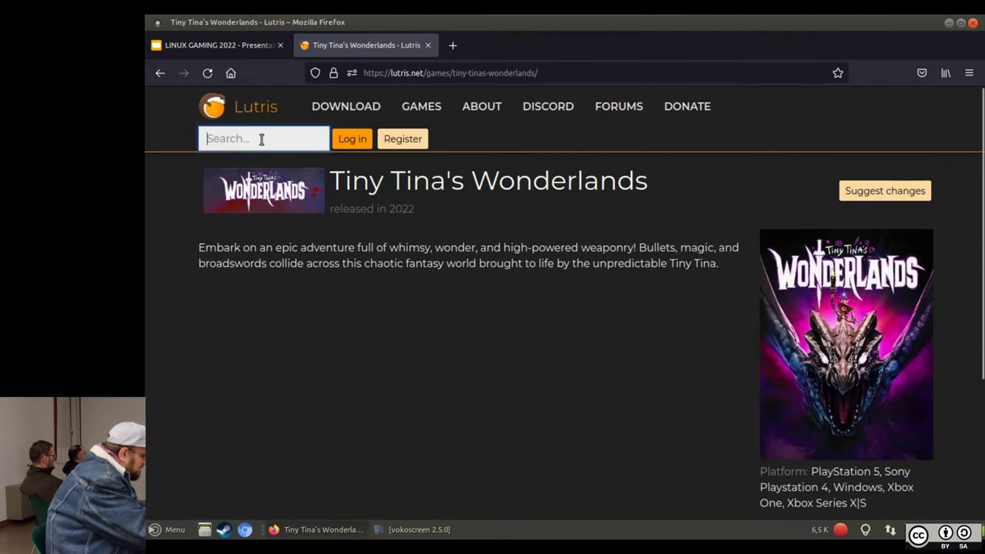
{"action": "type", "text": "bor"}
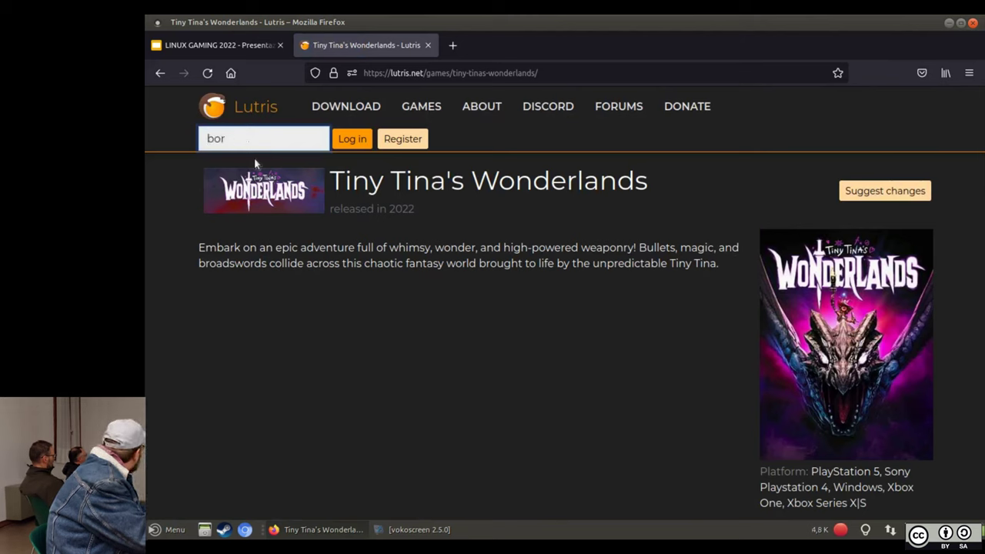
{"action": "type", "text": "derlands 3"}
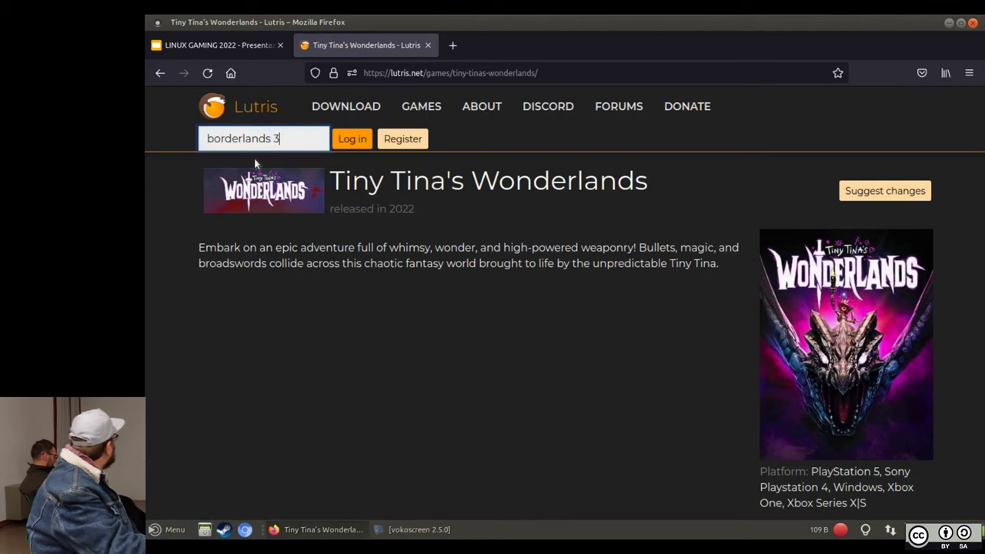
{"action": "key", "text": "Return"}
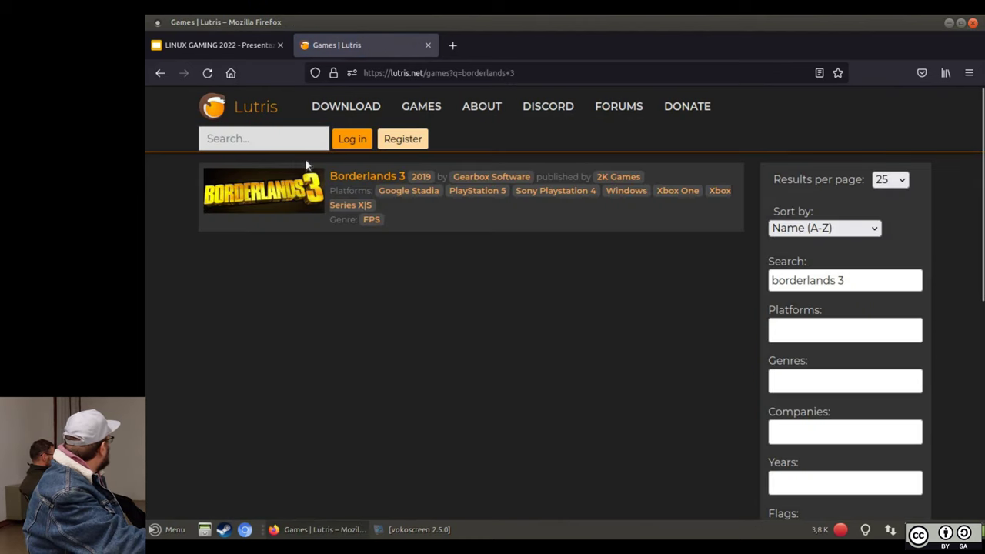
{"action": "left_click", "coordinate": [368, 176]}
- Review the Wine Epic and Steam Proton installers and their notes on the Borderlands 3 page
{"action": "scroll", "coordinate": [144, 252], "scroll_direction": "down", "scroll_amount": 5}
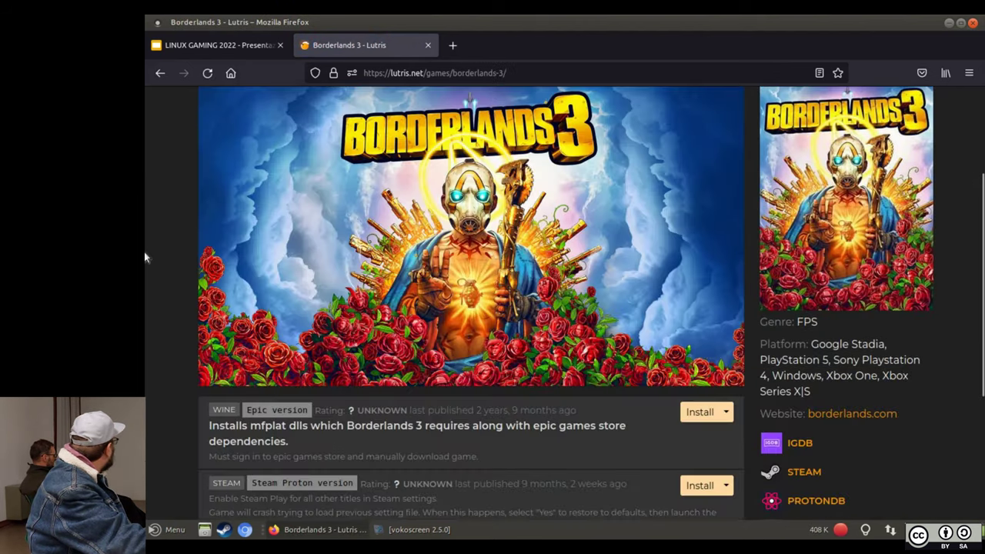
{"action": "scroll", "coordinate": [169, 255], "scroll_direction": "up", "scroll_amount": 1}
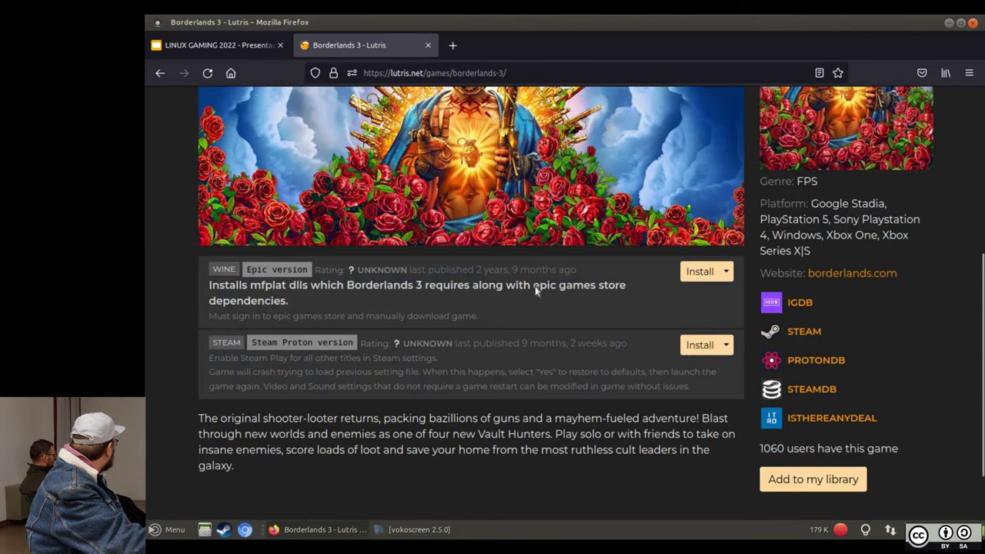
{"action": "left_click_drag", "start_coordinate": [252, 280], "coordinate": [287, 286]}
{"action": "left_click", "coordinate": [313, 305]}
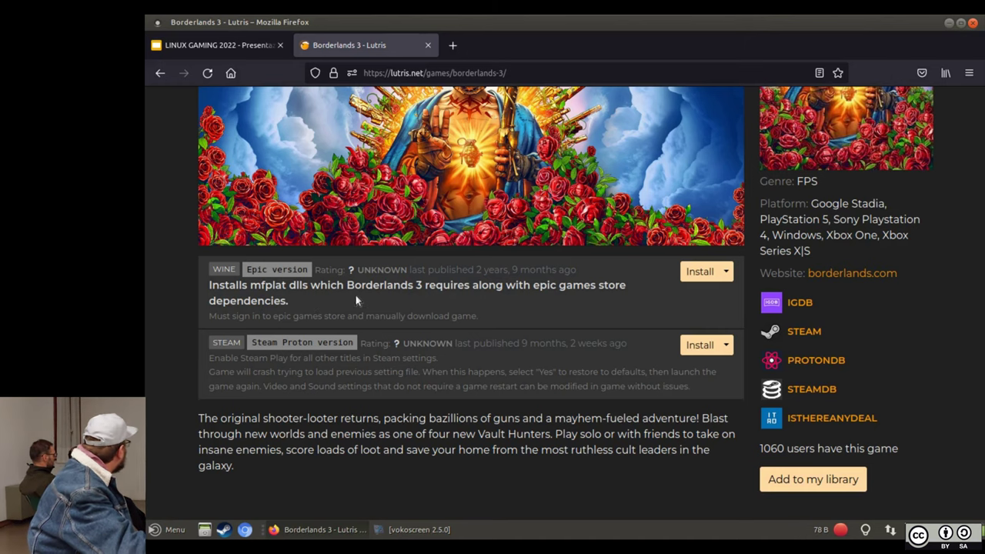
{"action": "scroll", "coordinate": [546, 292], "scroll_direction": "up", "scroll_amount": 5}
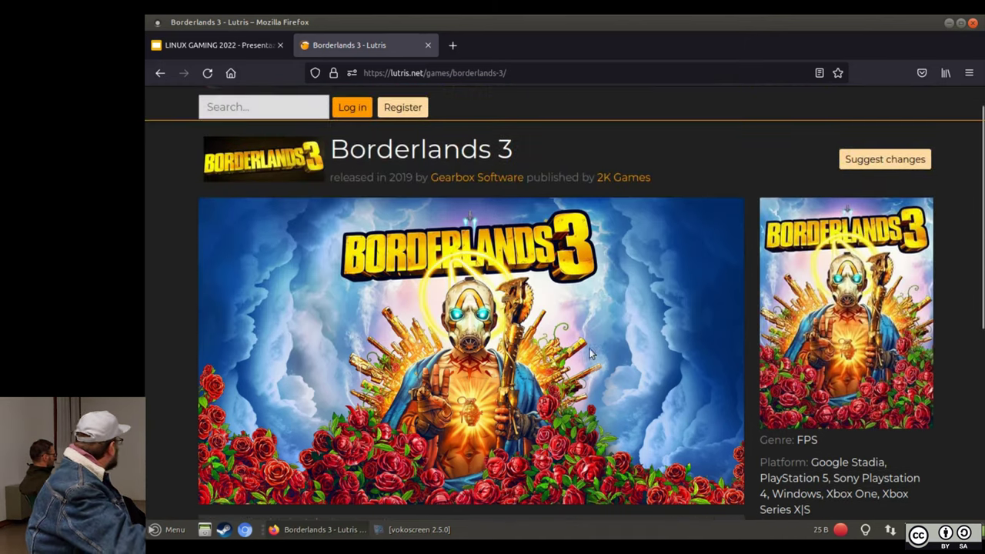
{"action": "scroll", "coordinate": [591, 353], "scroll_direction": "up", "scroll_amount": 1}
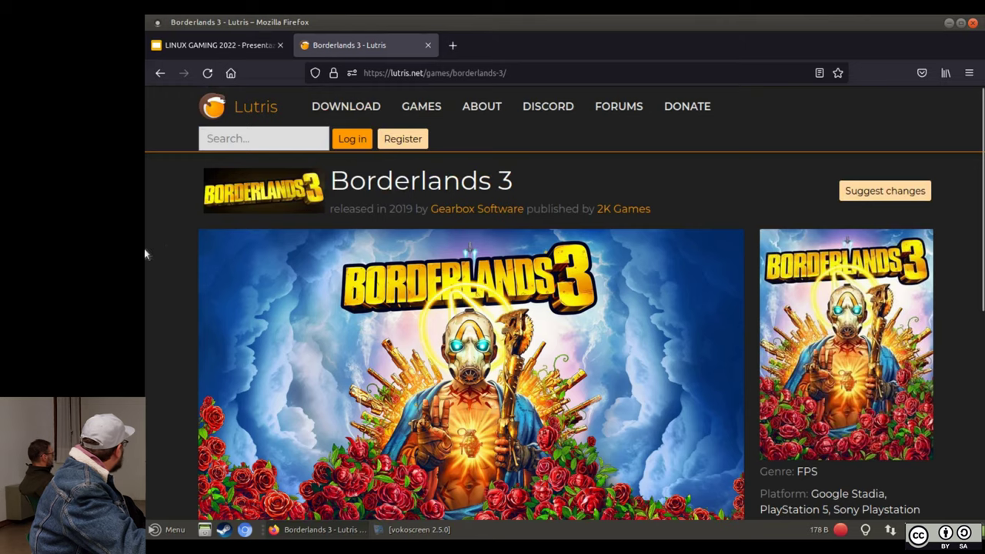
{"action": "scroll", "coordinate": [166, 248], "scroll_direction": "down", "scroll_amount": 2}
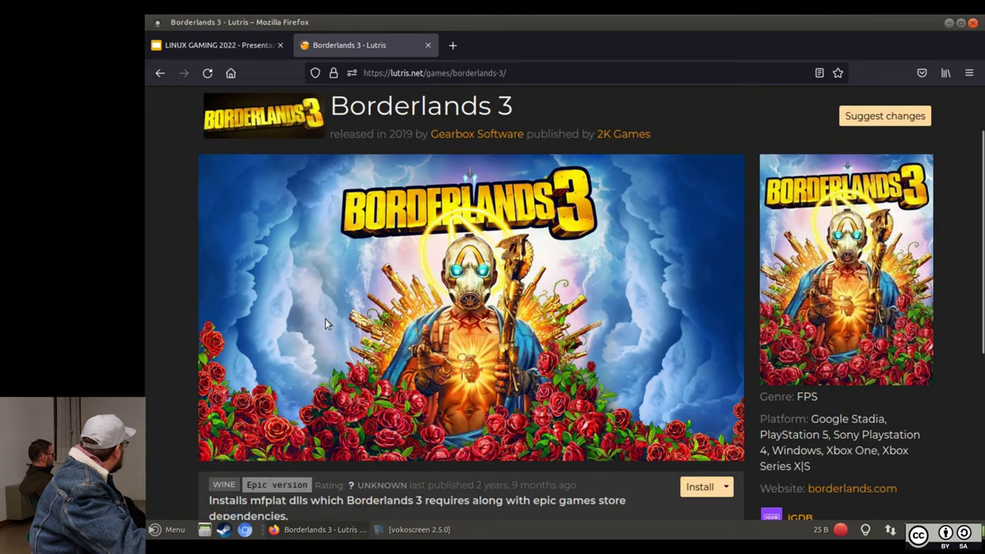
{"action": "key", "text": "super+d"}
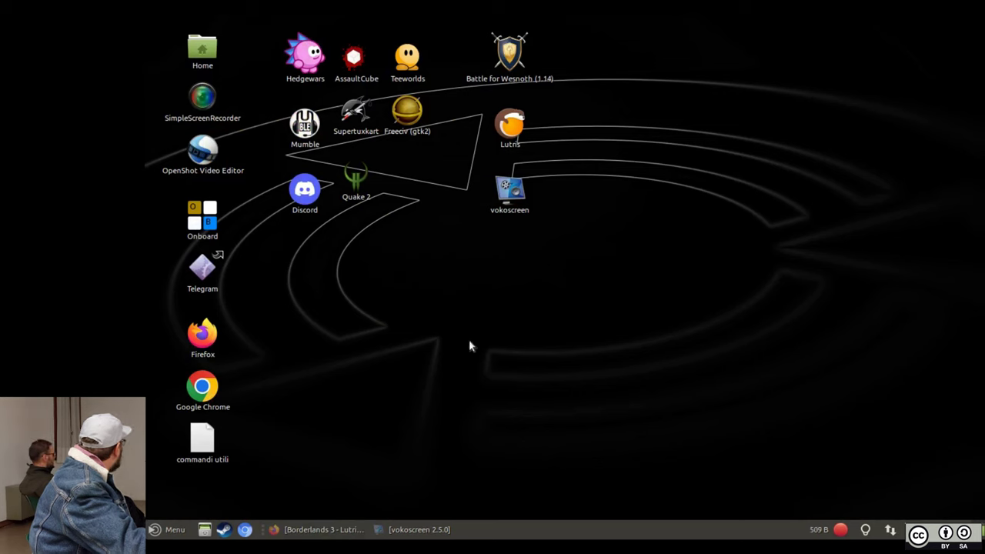
{"action": "left_click", "coordinate": [320, 529]}
{"action": "scroll", "coordinate": [496, 423], "scroll_direction": "down", "scroll_amount": 3}
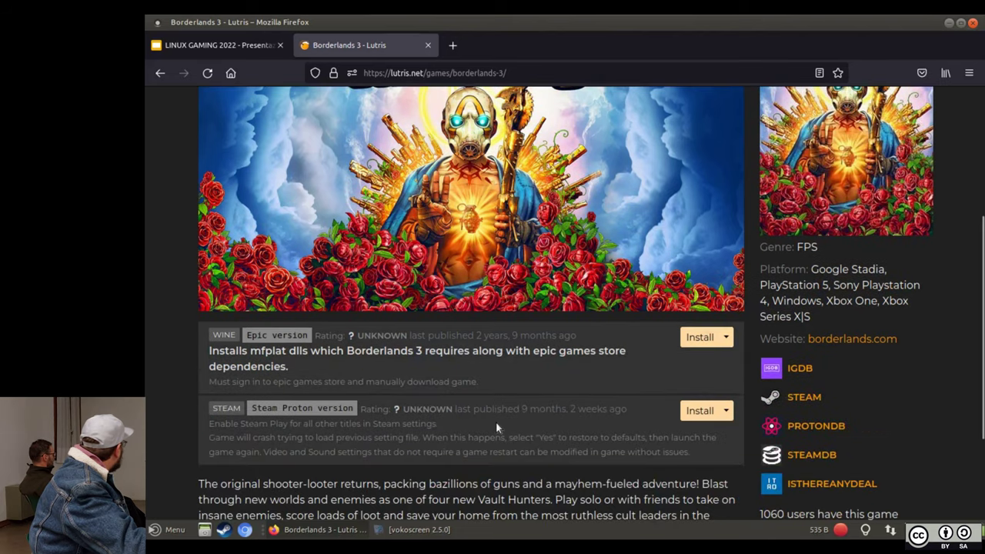
- Open Lutris from the desktop and launch the Epic Games Store, closing the Wine System Tray window and declining to send the crash report
{"action": "key", "text": "super+d"}
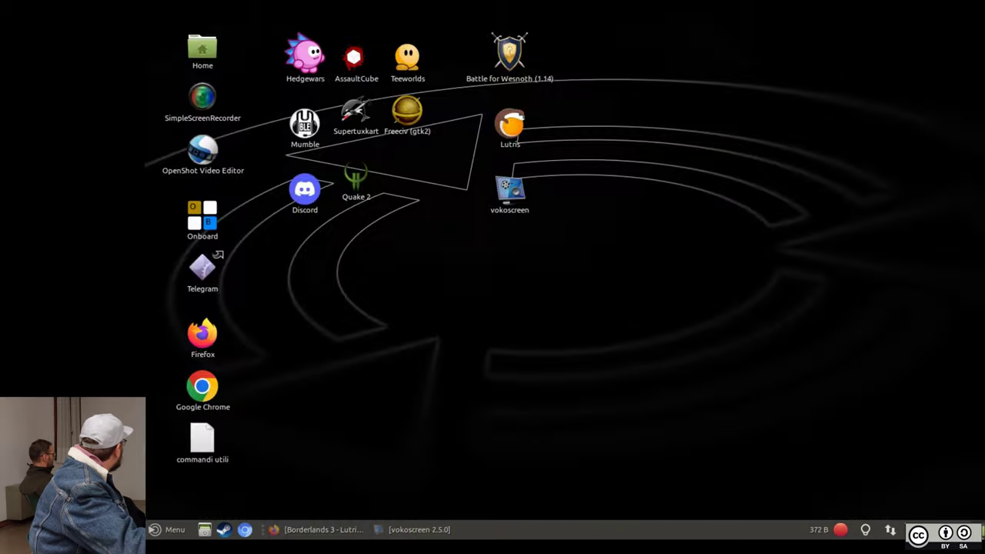
{"action": "double_click", "coordinate": [505, 133]}
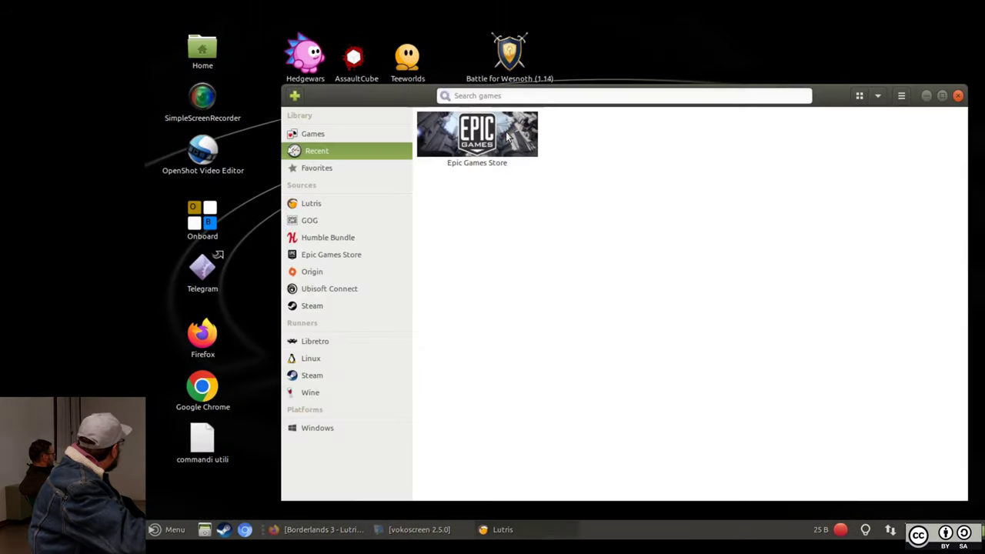
{"action": "left_click", "coordinate": [521, 138]}
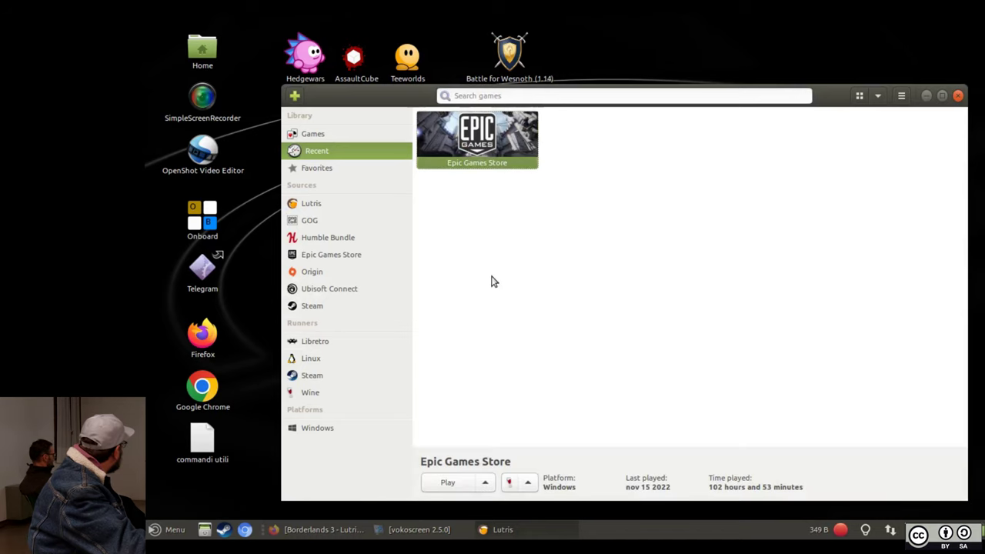
{"action": "left_click", "coordinate": [458, 482]}
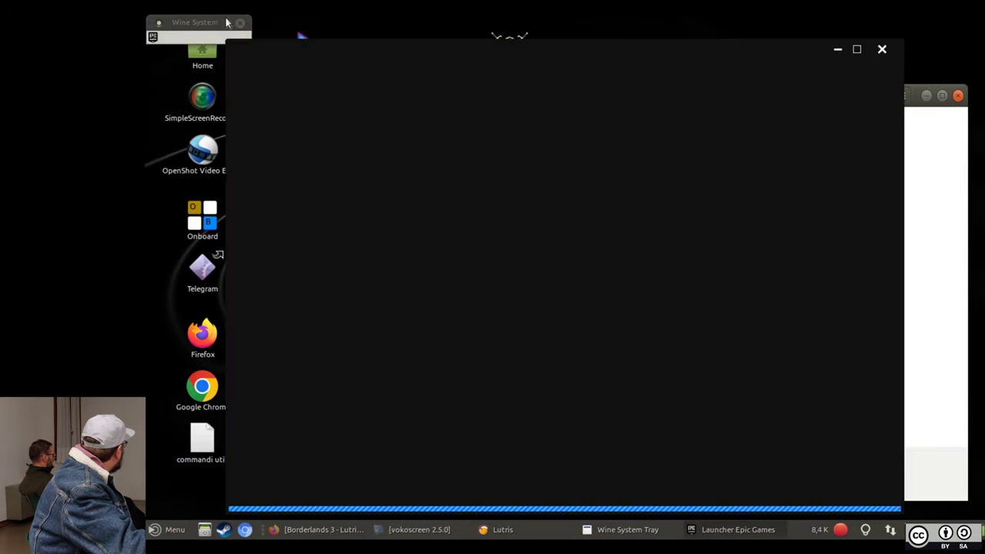
{"action": "left_click", "coordinate": [241, 23]}
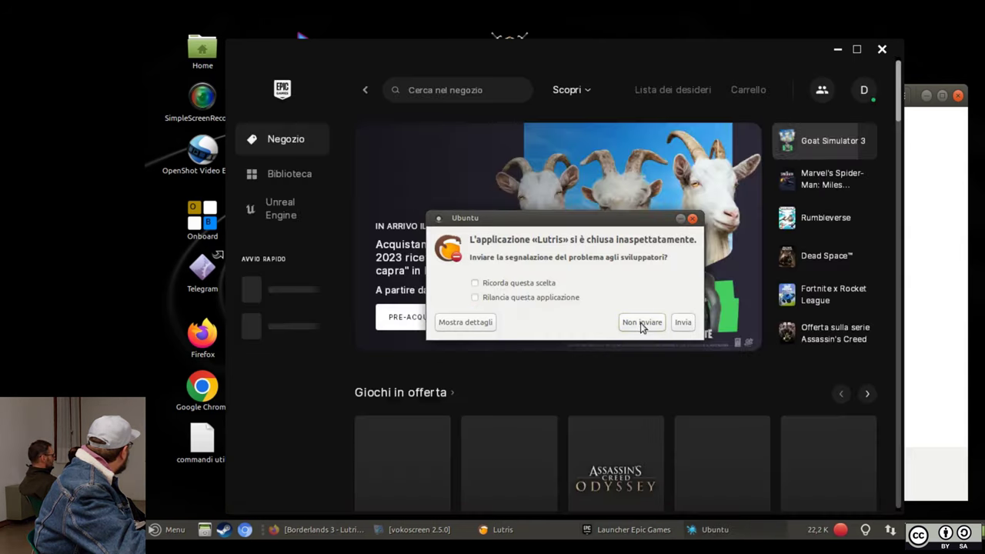
{"action": "left_click", "coordinate": [640, 321]}
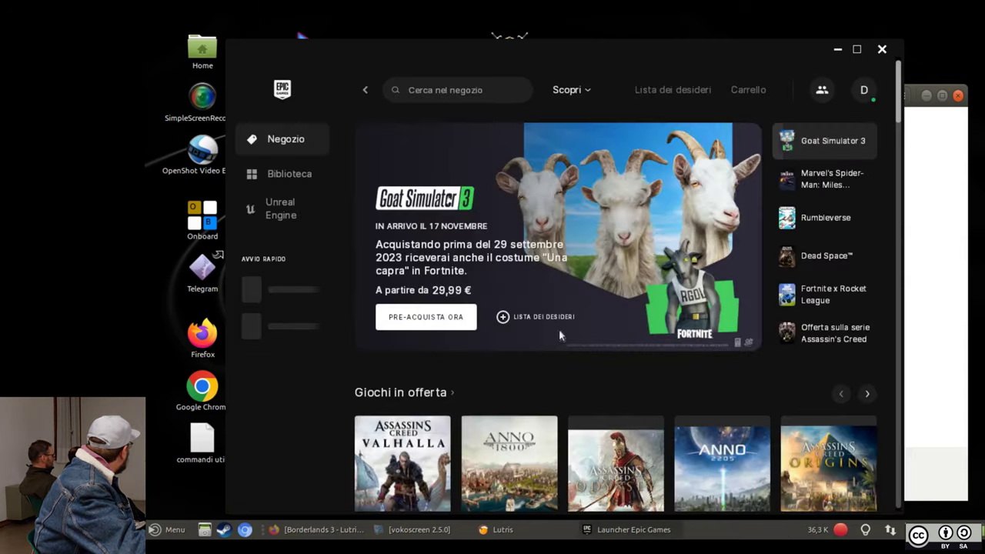
- Launch Tiny Tina's Wonderlands from the Epic Games quick-launch list and start playing with Gioca to load into the Chaos Chamber
{"action": "left_click", "coordinate": [278, 293]}
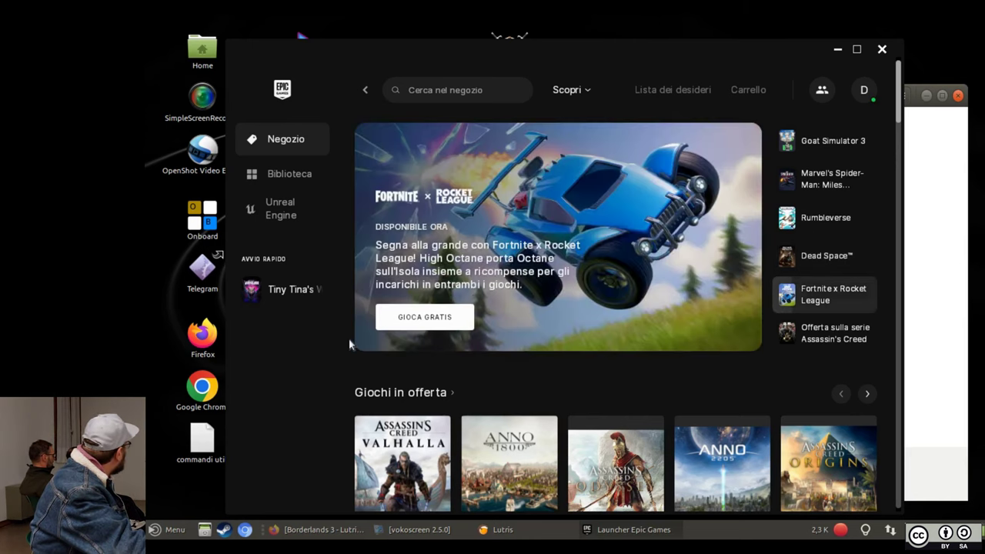
{"action": "left_click", "coordinate": [291, 297]}
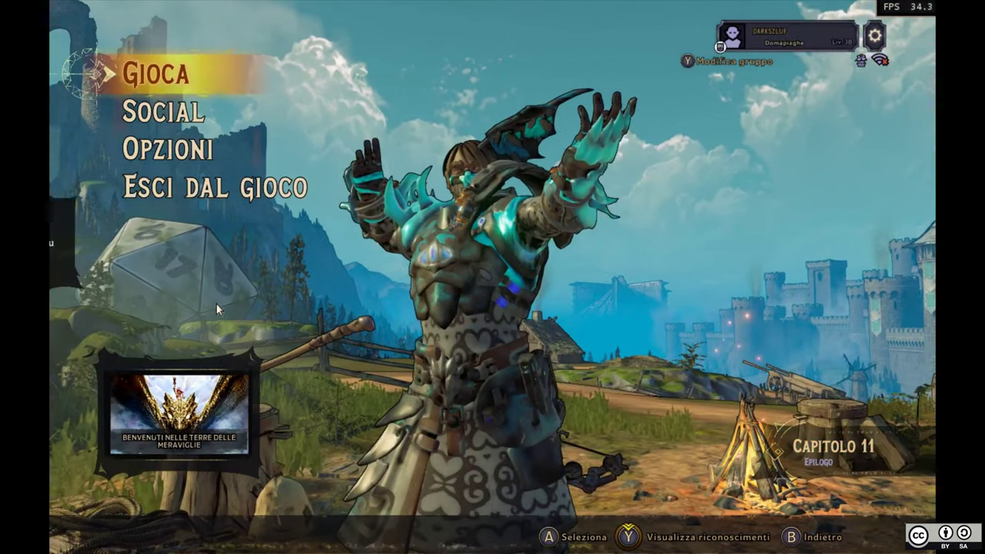
{"action": "key", "text": "Down"}
{"action": "key", "text": "Up"}
{"action": "key", "text": "Return"}
{"action": "key", "text": "Down"}
{"action": "key", "text": "Up"}
{"action": "key", "text": "Return"}
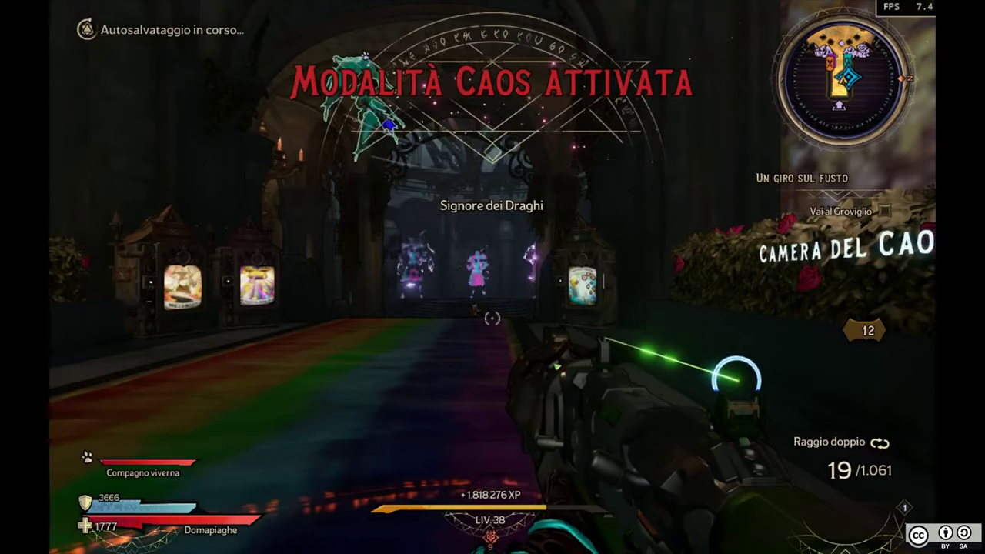
- Cross the rainbow carpet to the Signore dei Draghi, talk to him and accept the featured Camera del Caos session at chaos level 9
{"action": "key", "text": "w"}
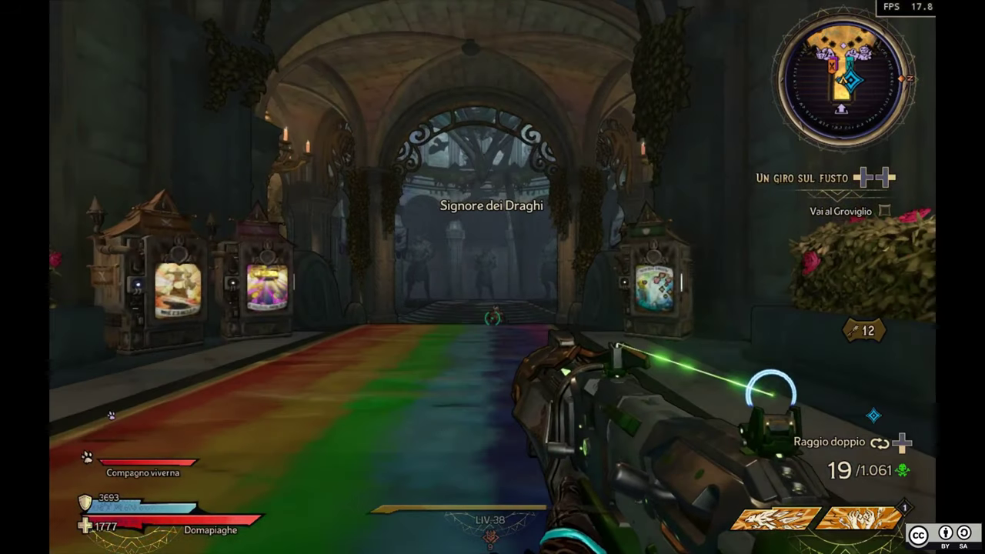
{"action": "key", "text": "w"}
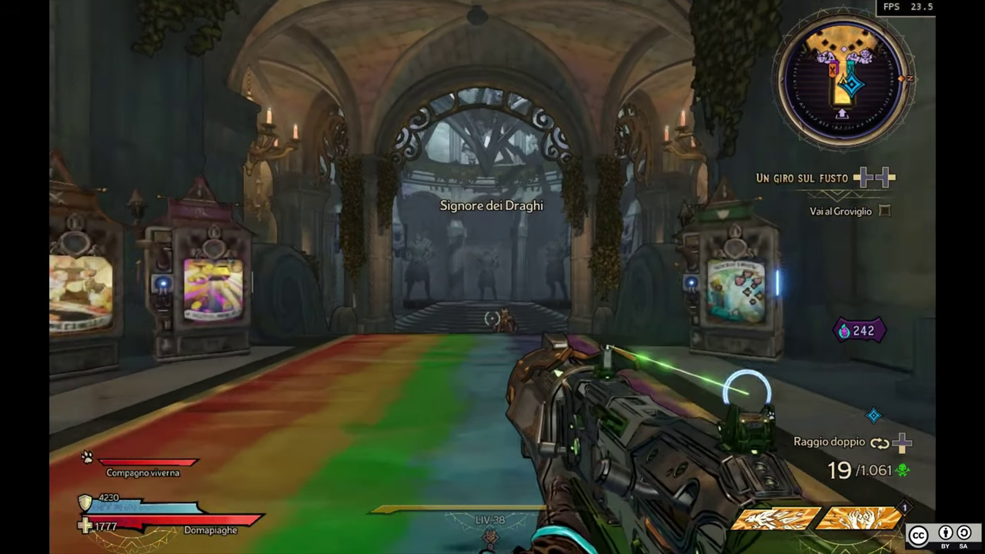
{"action": "key", "text": "w"}
{"action": "key", "text": "f"}
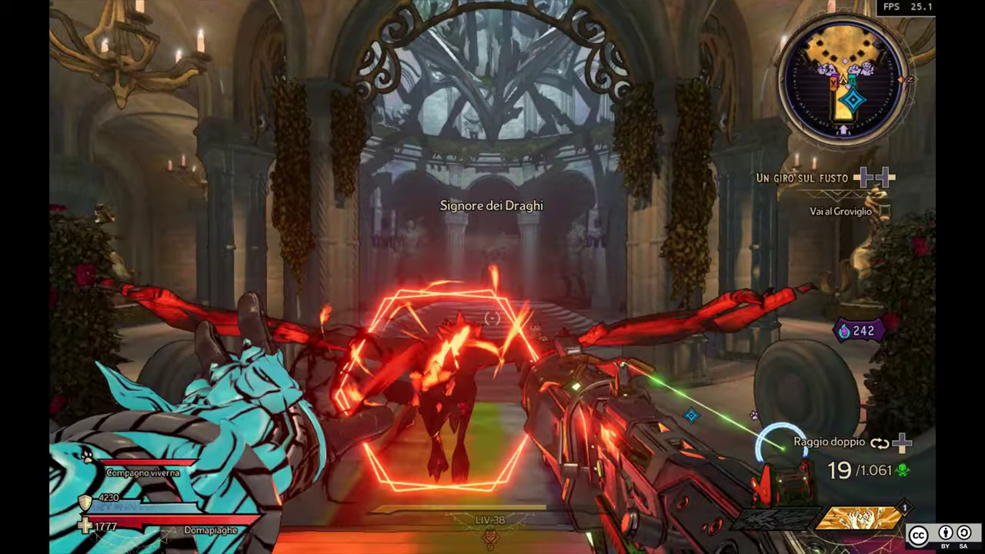
{"action": "key", "text": "w"}
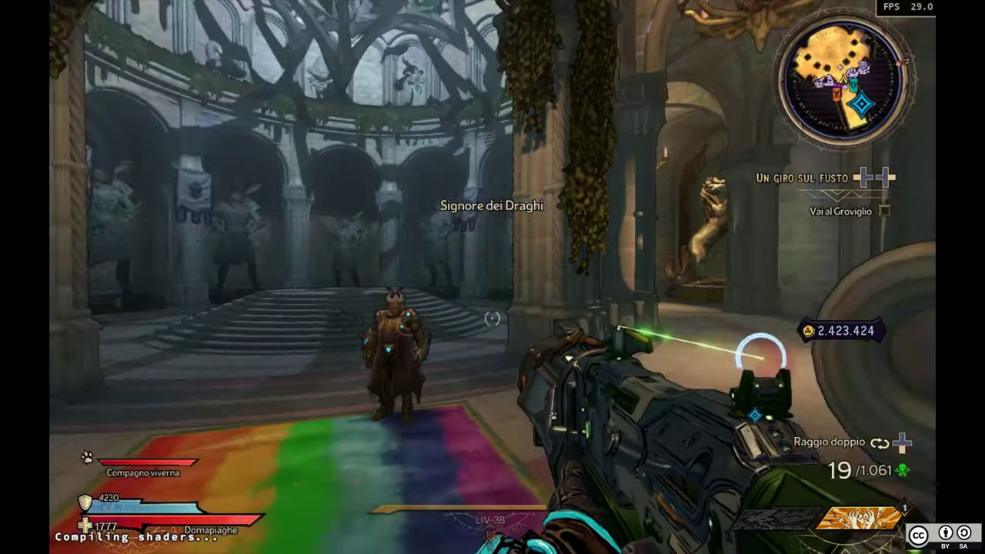
{"action": "key", "text": "w"}
{"action": "key", "text": "w"}
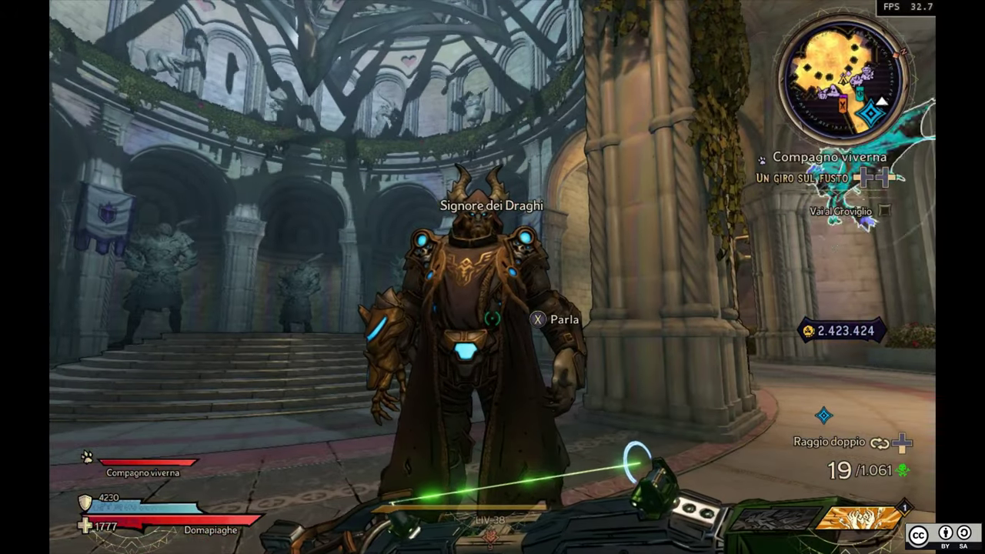
{"action": "key", "text": "e"}
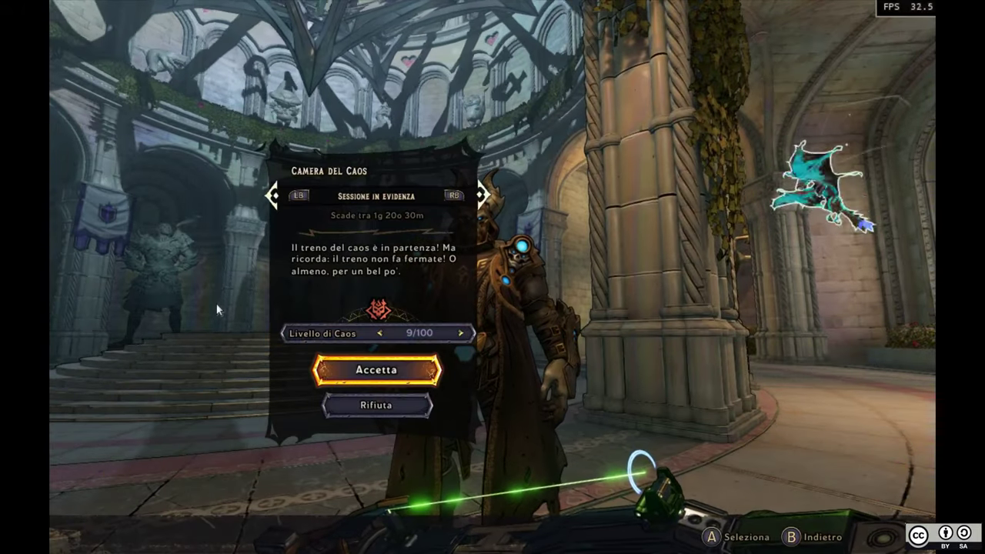
{"action": "key", "text": "Escape"}
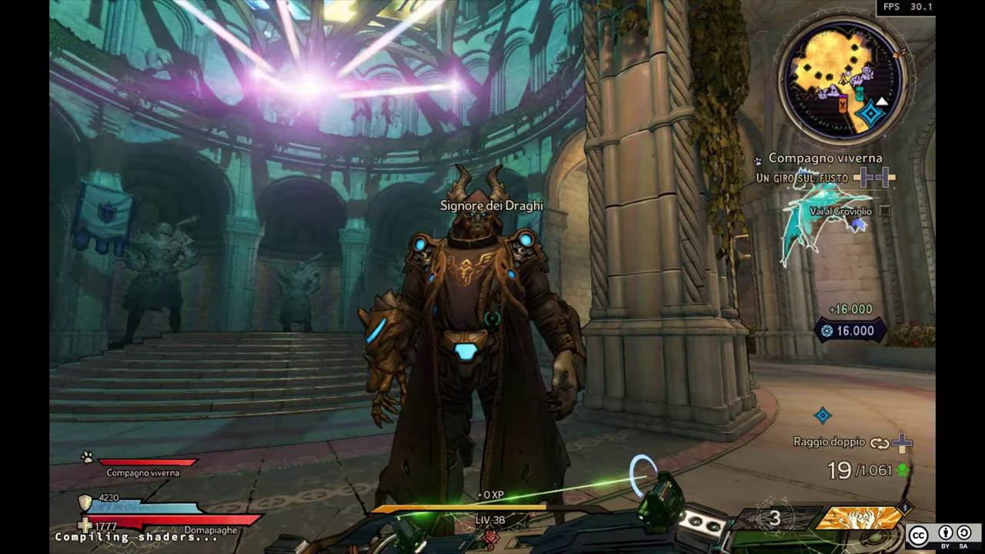
- Climb the steps of the round hall and use the swirling portal to enter the first encounter
{"action": "key", "text": "w"}
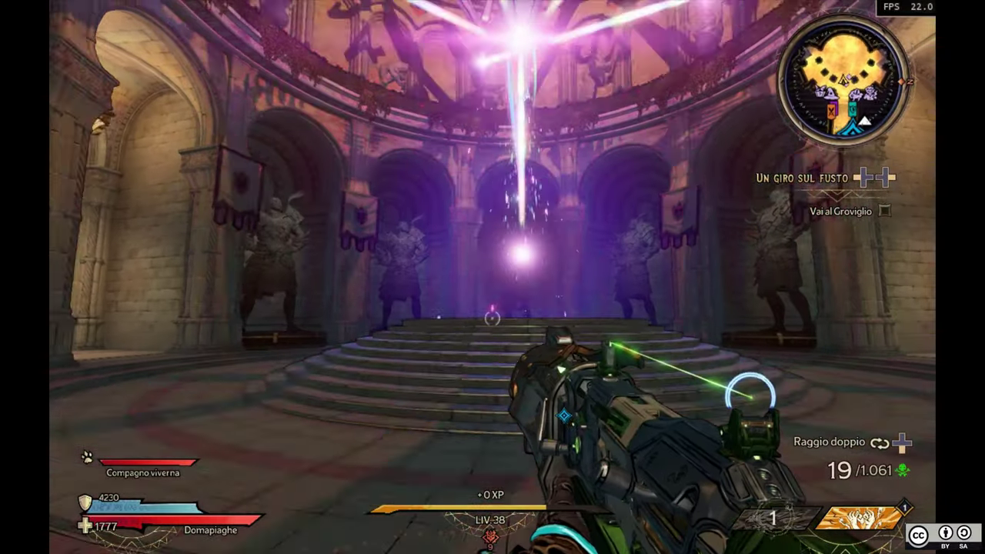
{"action": "key", "text": "w"}
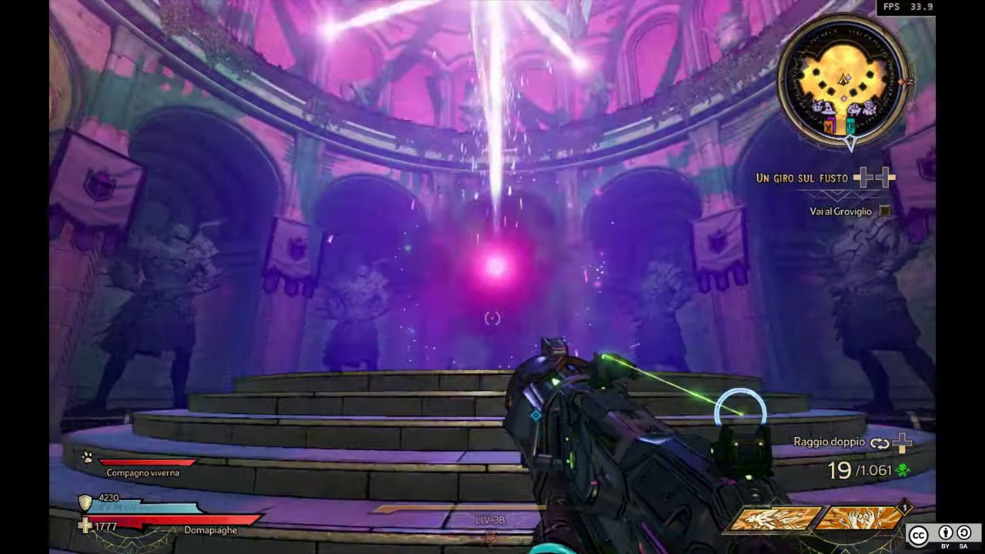
{"action": "key", "text": "w"}
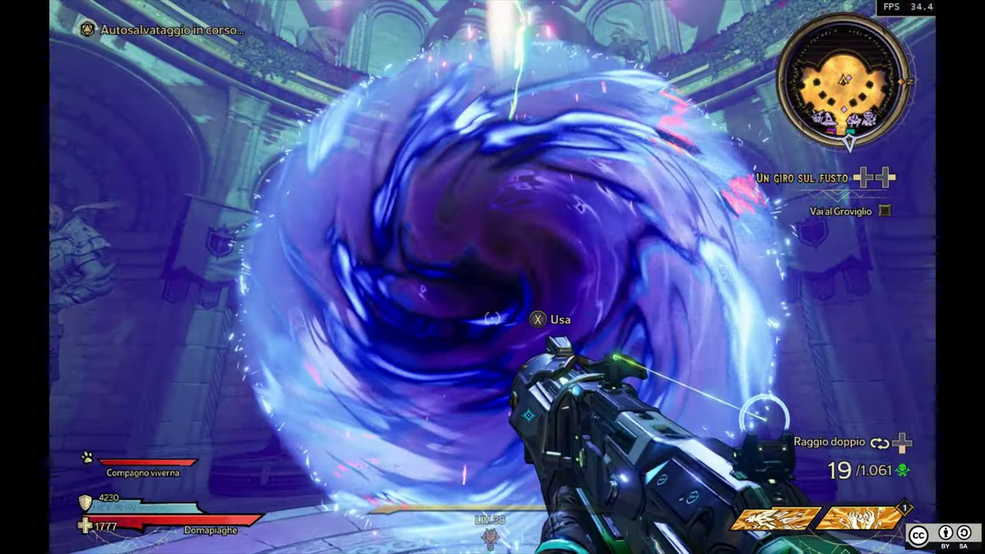
{"action": "key", "text": "e"}
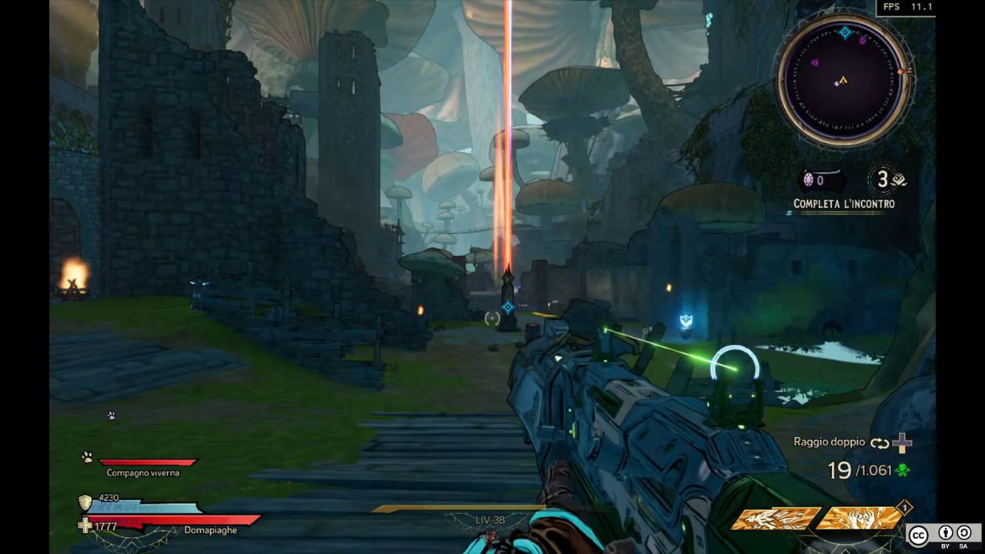
- Advance through the mushroom ruins towards the Signore dei Draghi statue, shoot the attacking skeletons and reload the weapon
{"action": "key", "text": "w"}
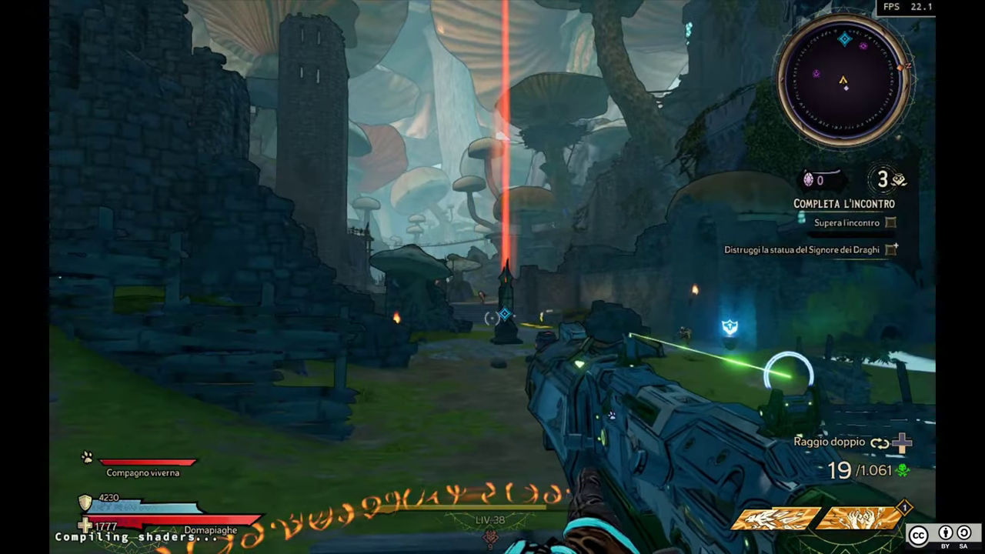
{"action": "key", "text": "w"}
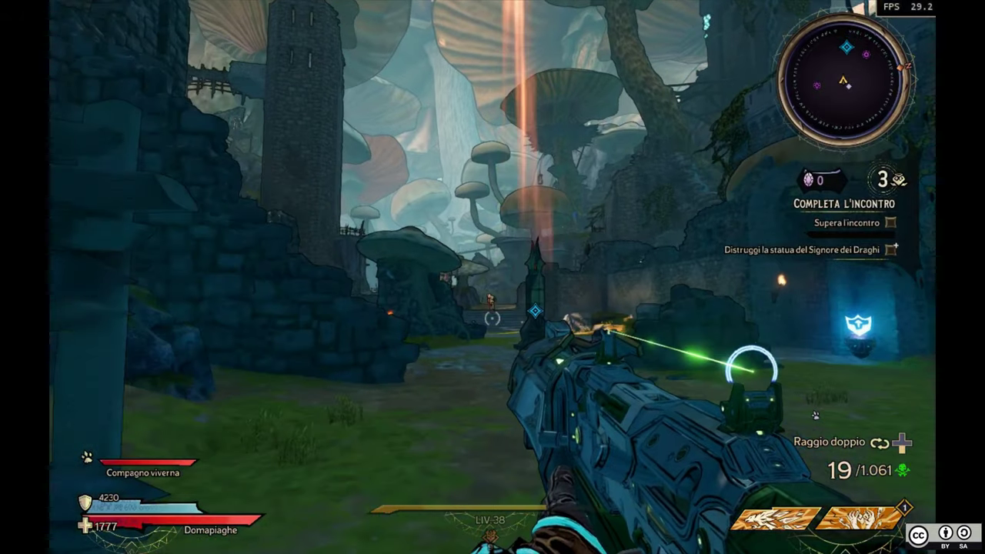
{"action": "key", "text": "q"}
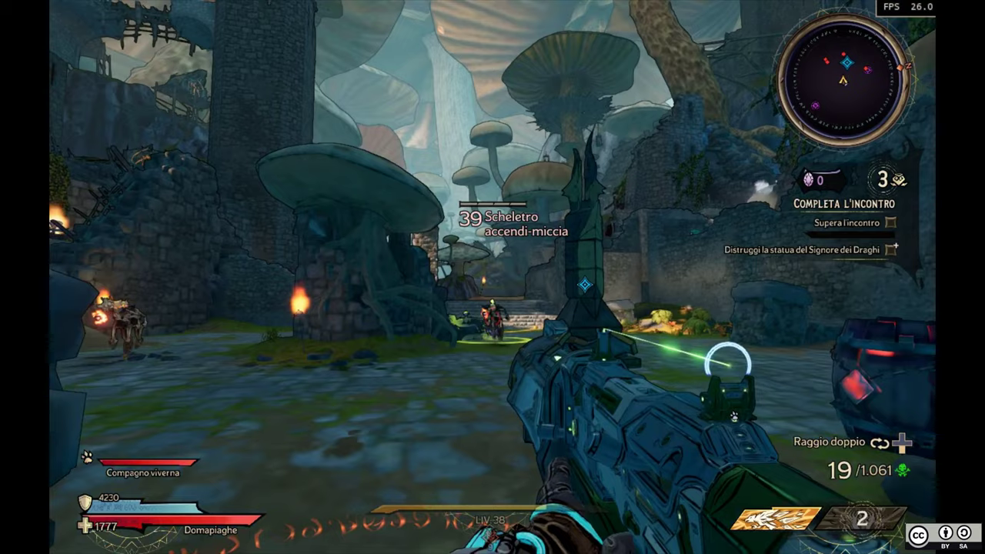
{"action": "left_click", "coordinate": [492, 277]}
{"action": "left_click", "coordinate": [493, 277]}
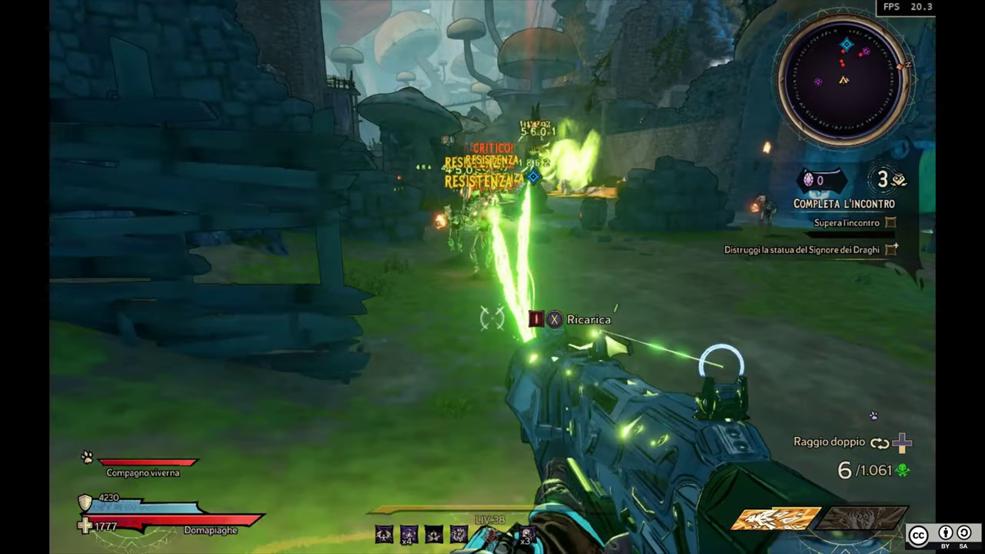
{"action": "left_click", "coordinate": [492, 277]}
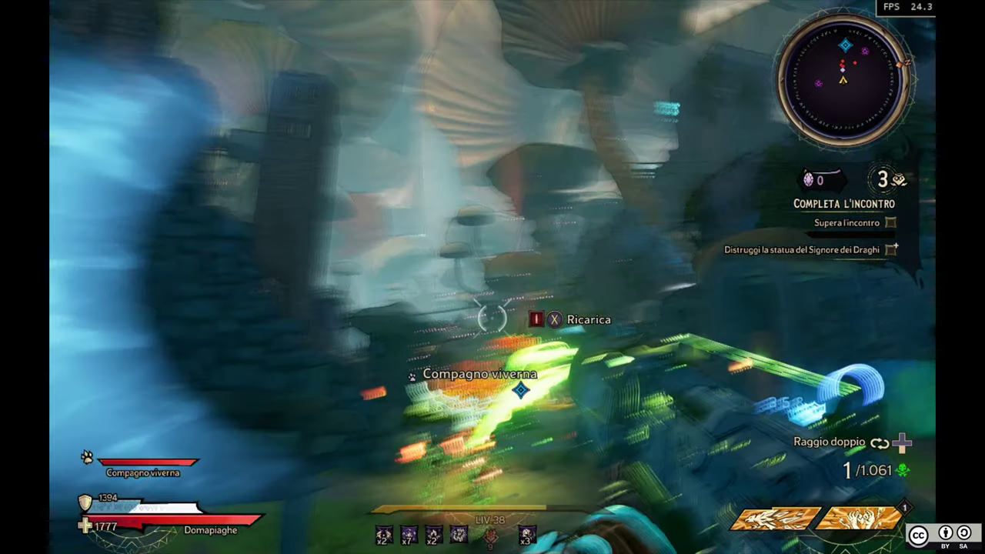
{"action": "key", "text": "r"}
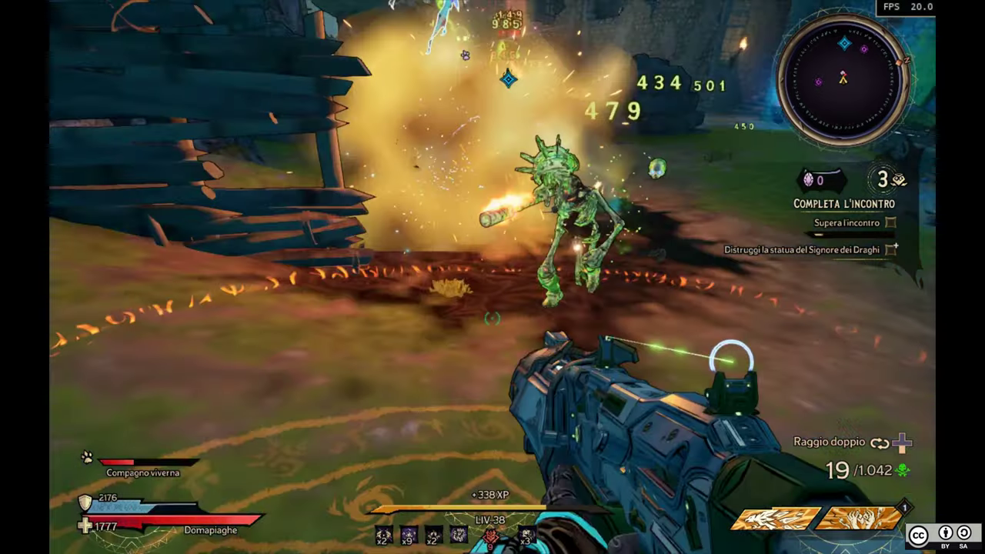
- Fight the remaining enemies around the ruins with spells, aimed shots and melee attacks
{"action": "key", "text": "q"}
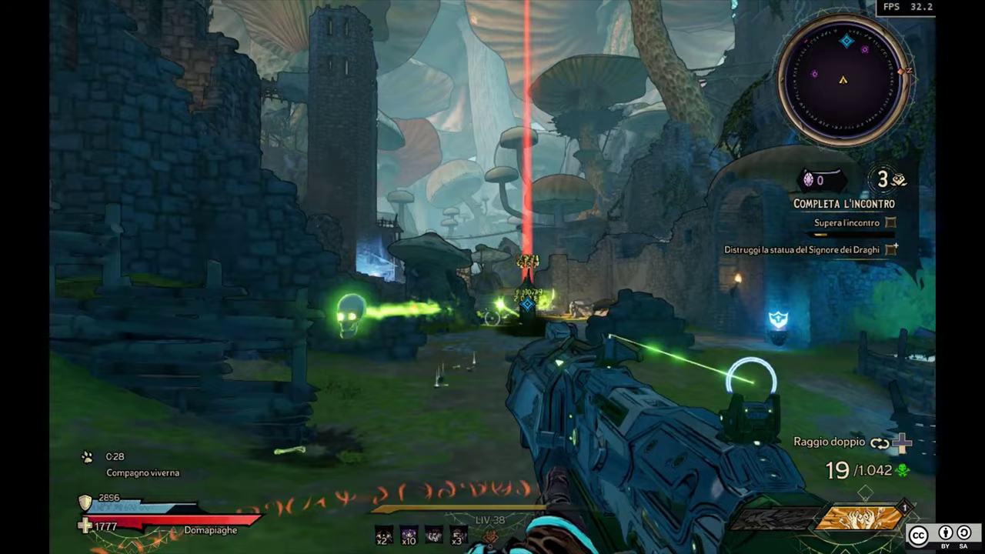
{"action": "key", "text": "q"}
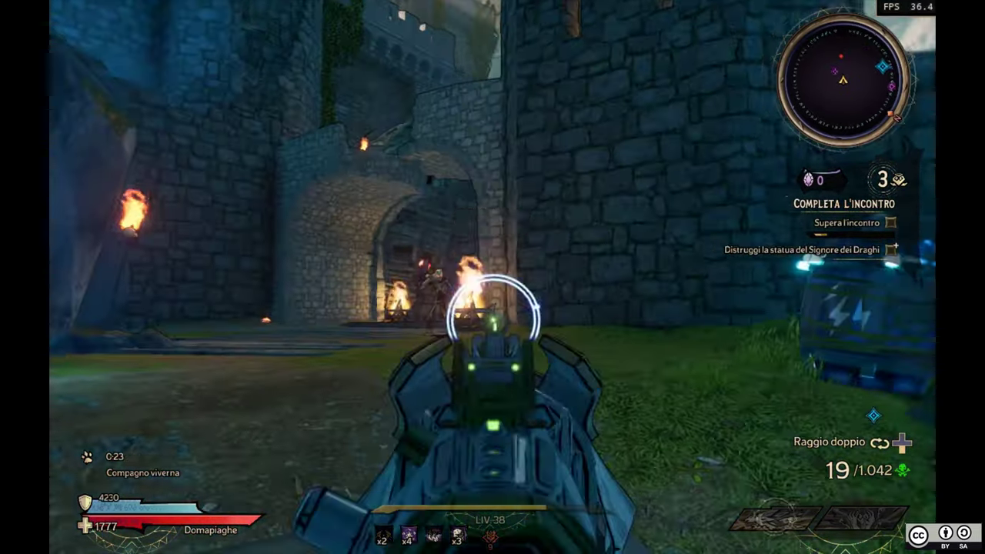
{"action": "left_click_drag", "start_coordinate": [493, 319], "coordinate": [493, 320]}
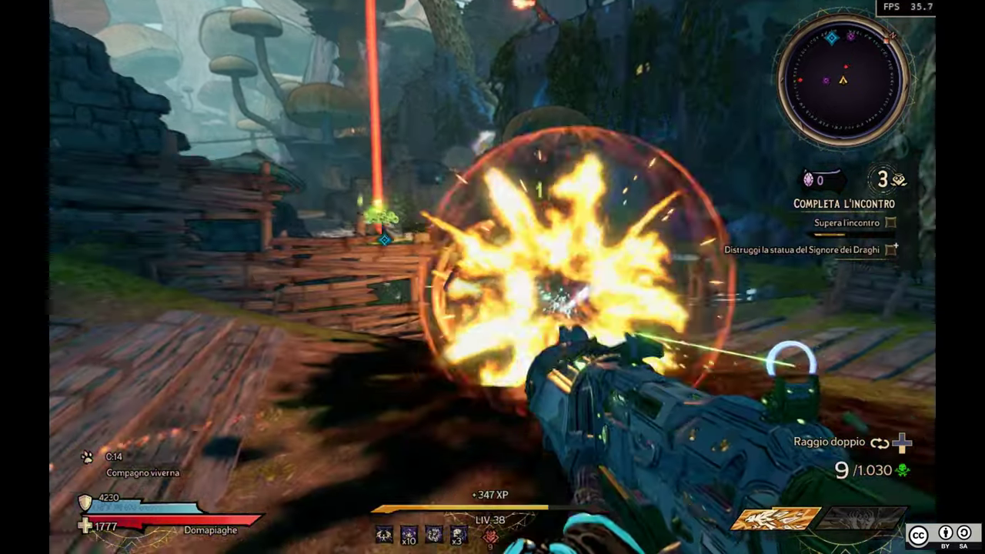
{"action": "left_click", "coordinate": [492, 320]}
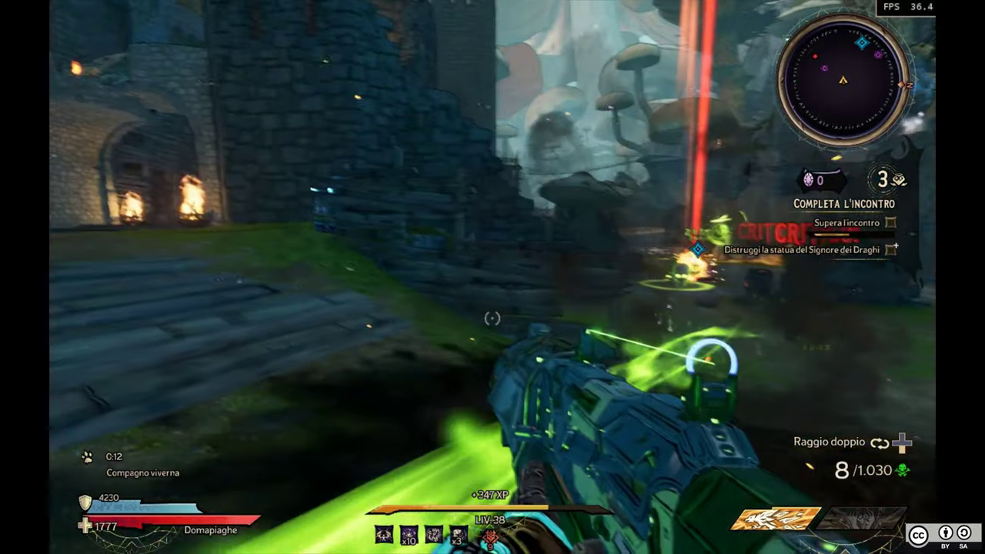
{"action": "key", "text": "v"}
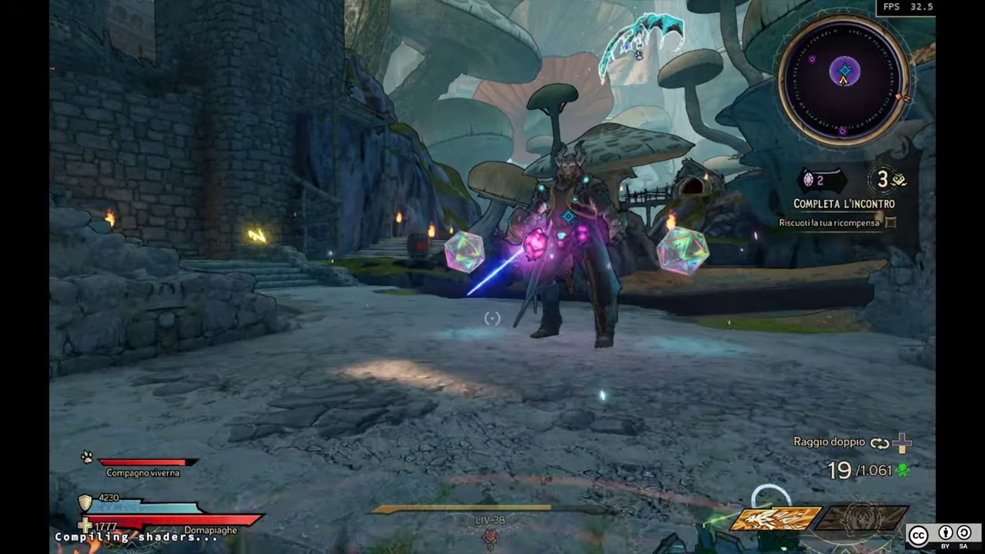
- Collect the encounter reward around the Signore dei Draghi and take the "[Facile] È magia, fidati" modifier
{"action": "key", "text": "q"}
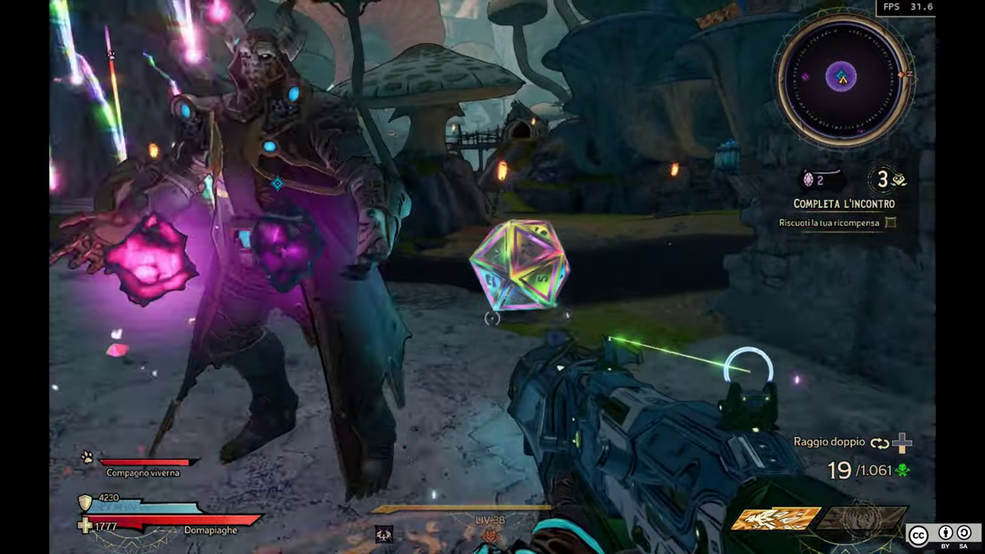
{"action": "key", "text": "v"}
{"action": "key", "text": "f"}
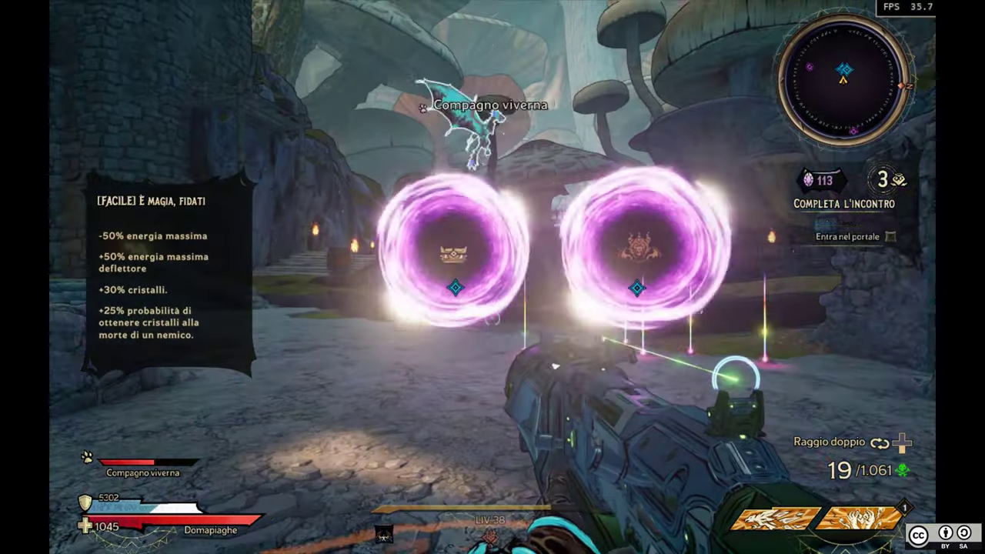
- Approach the two purple portals, compare them and enter one to move on to the next encounter
{"action": "key", "text": "w"}
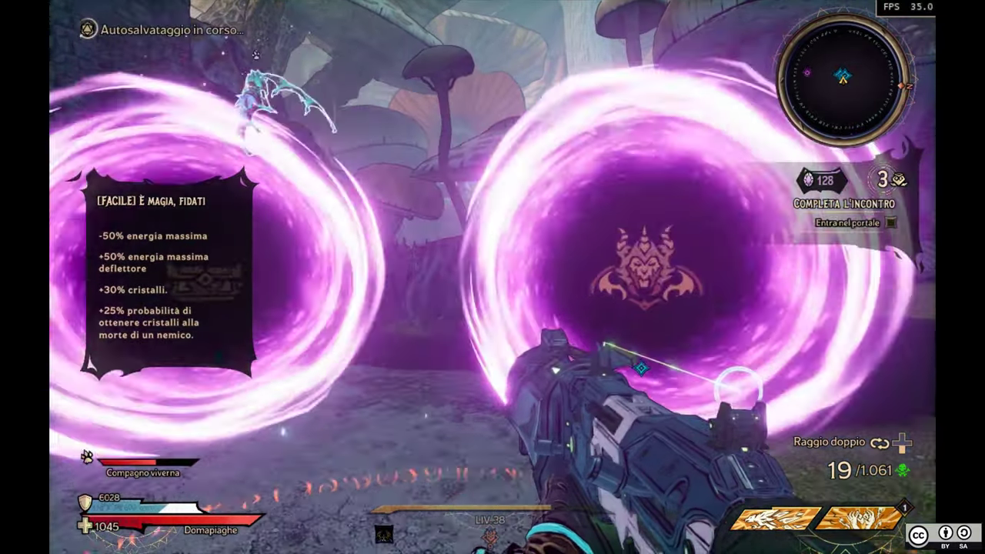
{"action": "key", "text": "w"}
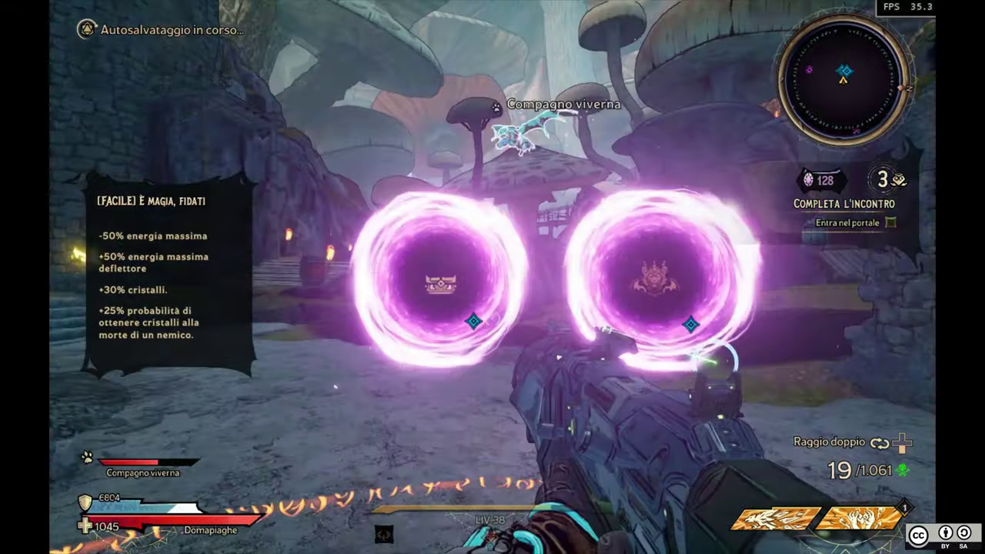
{"action": "key", "text": "a"}
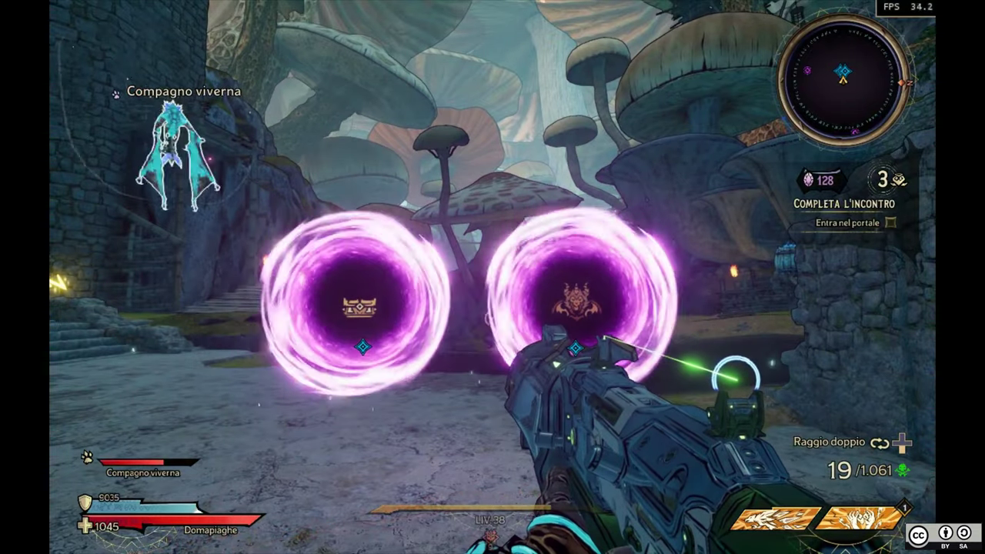
{"action": "key", "text": "w"}
{"action": "key", "text": "w"}
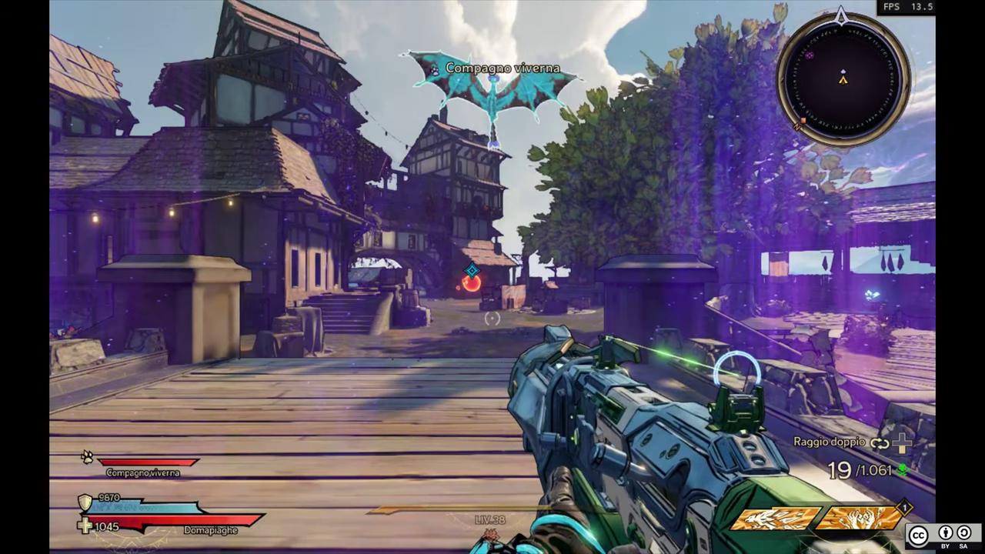
- Cross the wooden bridge into the village square, look around for enemies and head towards the fire spirit
{"action": "key", "text": "w"}
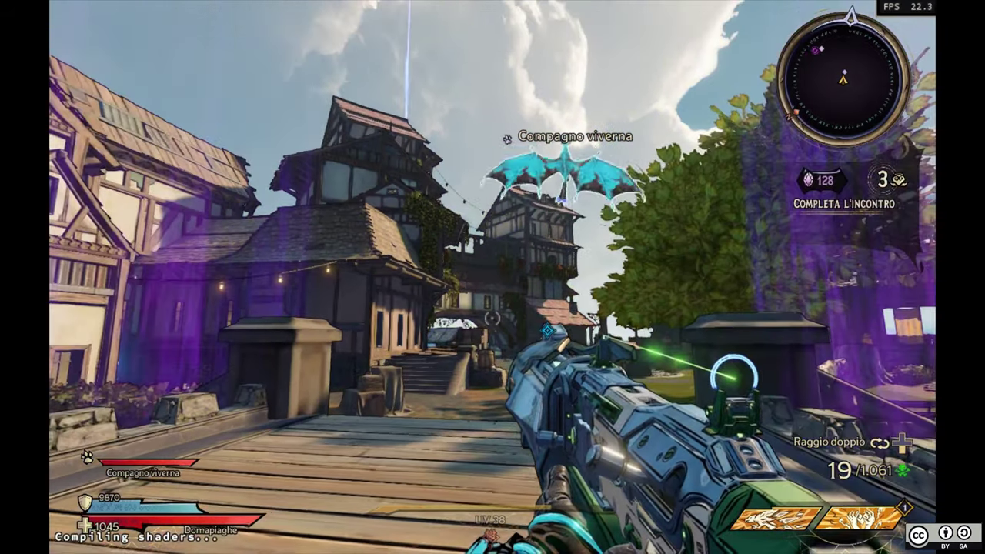
{"action": "key", "text": "w"}
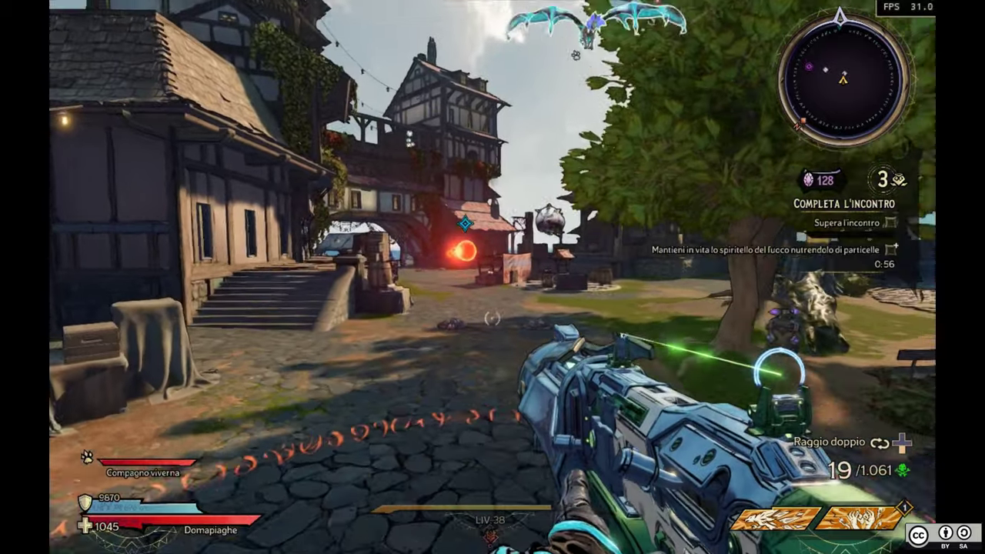
{"action": "key", "text": "w"}
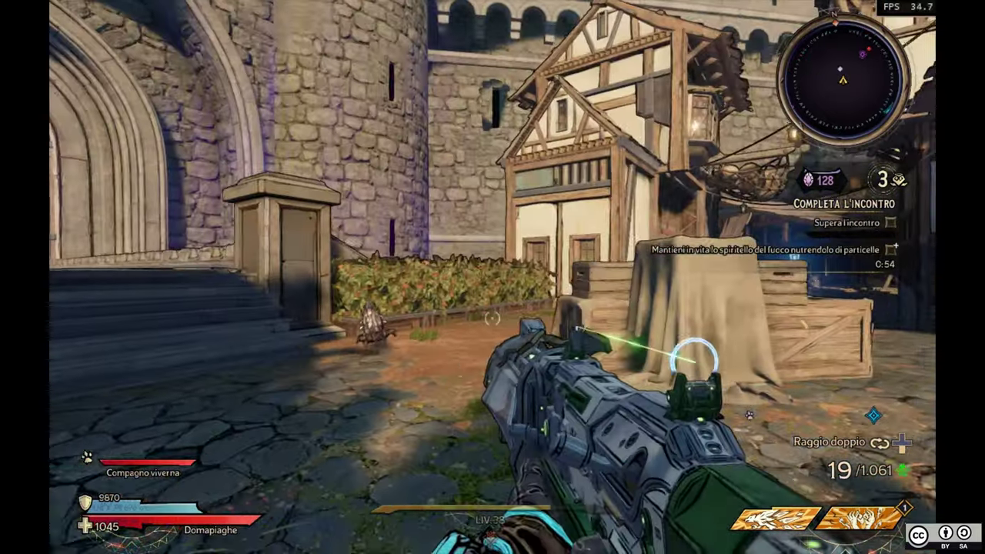
{"action": "key", "text": "w"}
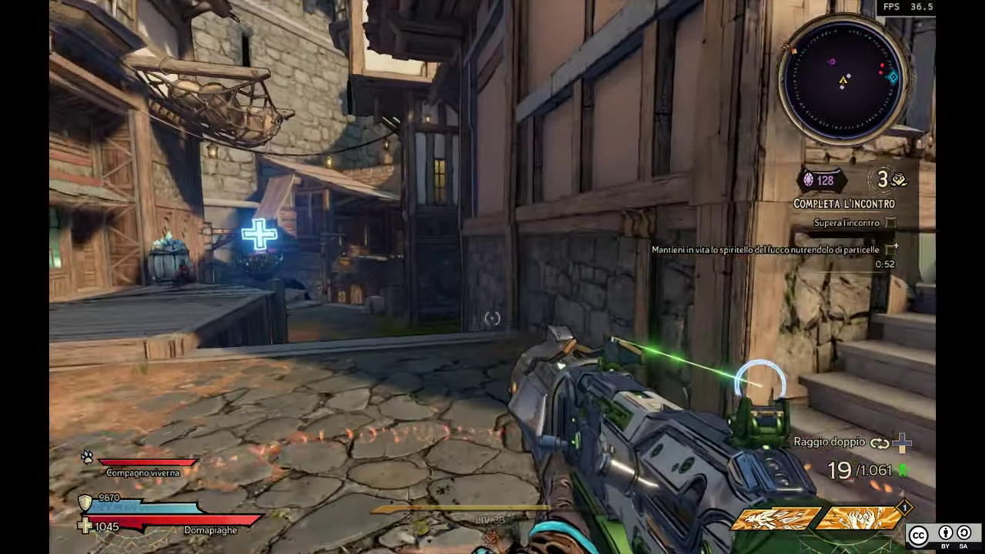
{"action": "key", "text": "w"}
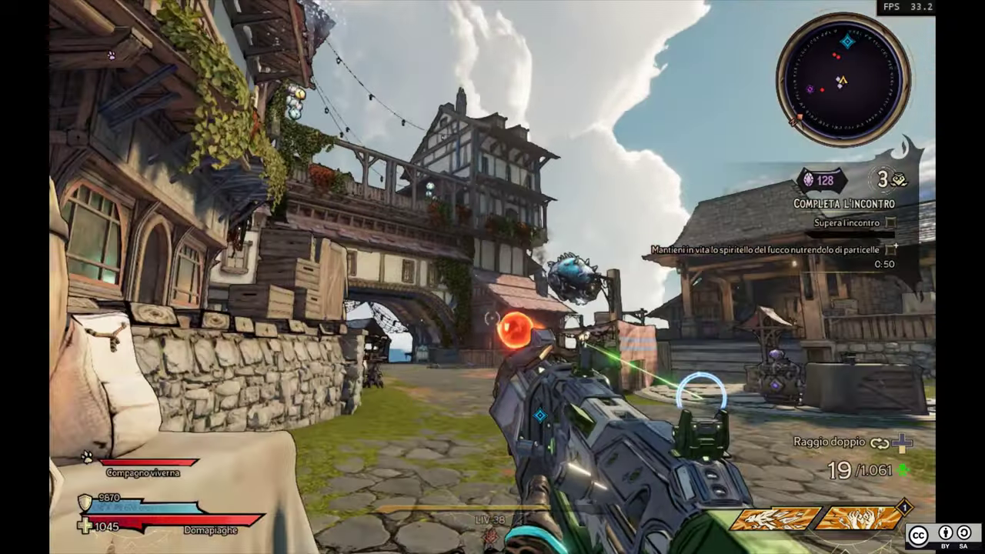
{"action": "key", "text": "w"}
- Attack the first Scrampo enemies in the square with spells, gunfire and melee strikes, and reload the weapon
{"action": "key", "text": "q"}
{"action": "key", "text": "w"}
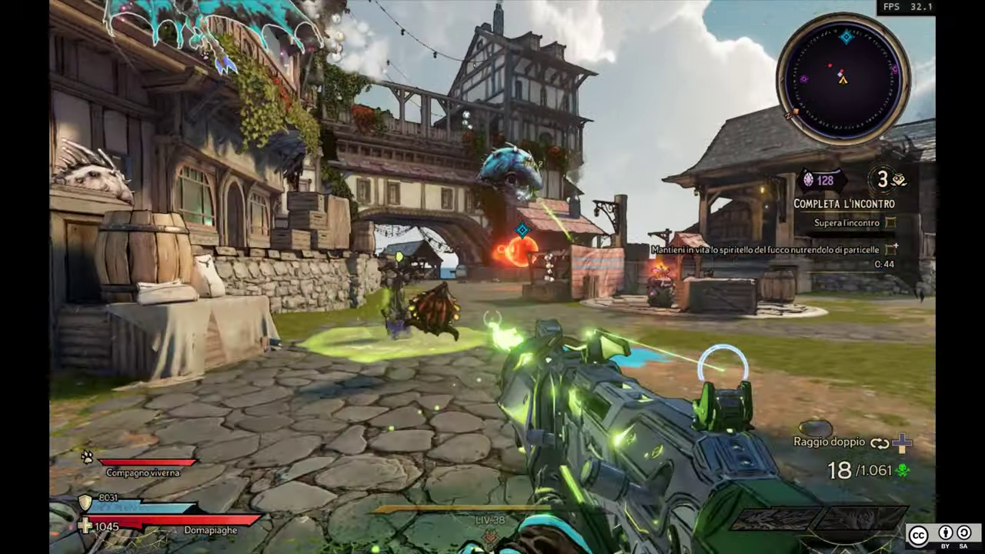
{"action": "key", "text": "w"}
{"action": "left_click", "coordinate": [492, 277]}
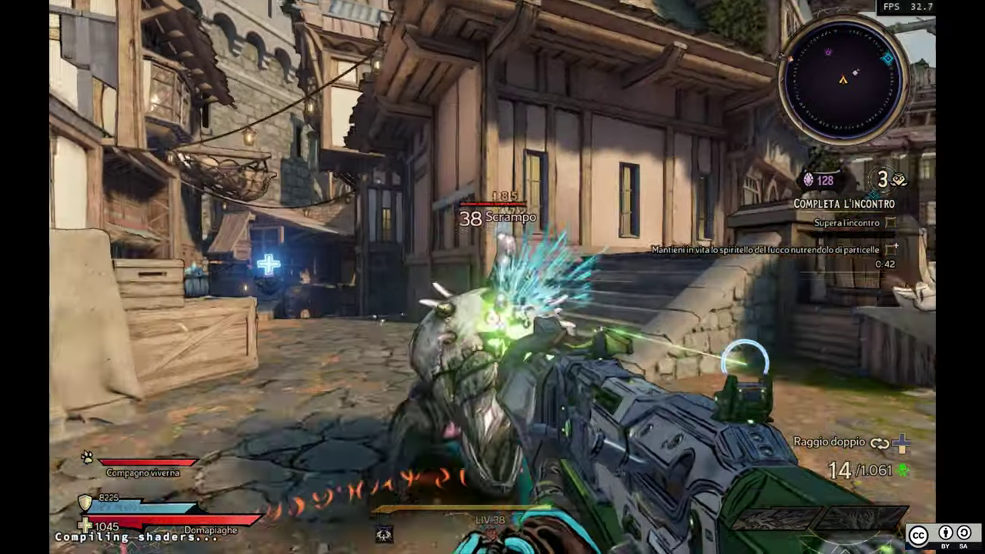
{"action": "left_click", "coordinate": [493, 277]}
{"action": "key", "text": "v"}
{"action": "key", "text": "v"}
{"action": "key", "text": "v"}
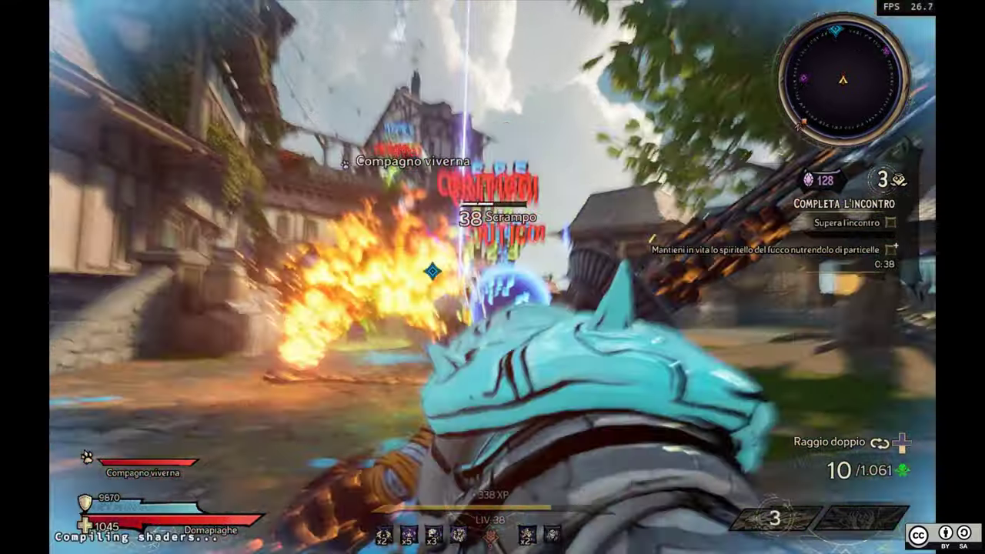
{"action": "key", "text": "w"}
{"action": "key", "text": "r"}
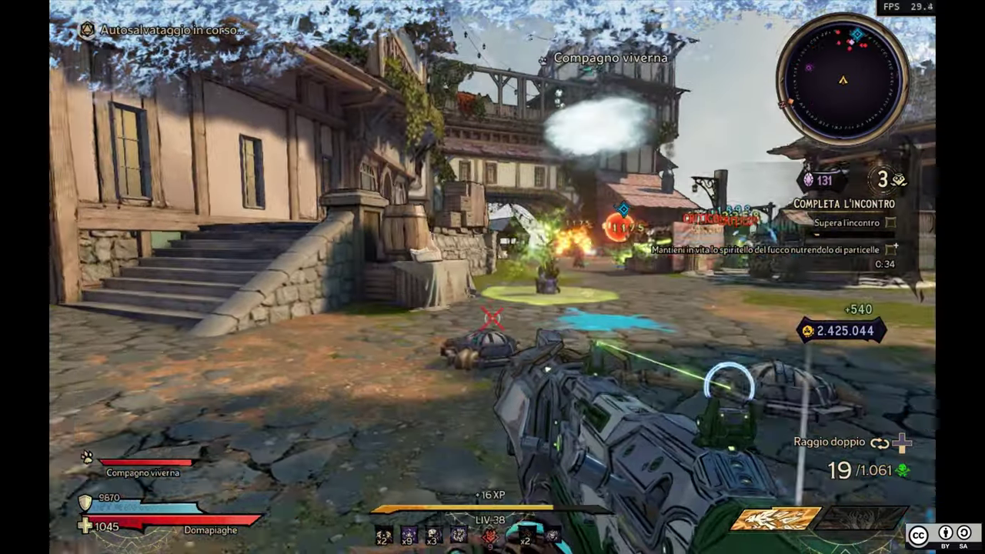
- Advance towards the fire spirit near the archway and fight the creatures around it with melee, shots and elemental spells
{"action": "key", "text": "w"}
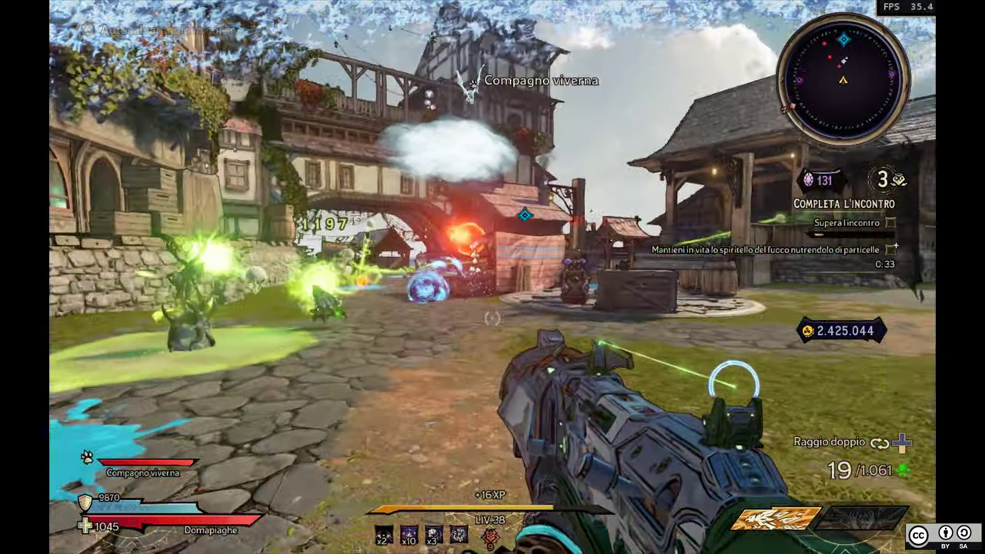
{"action": "key", "text": "v"}
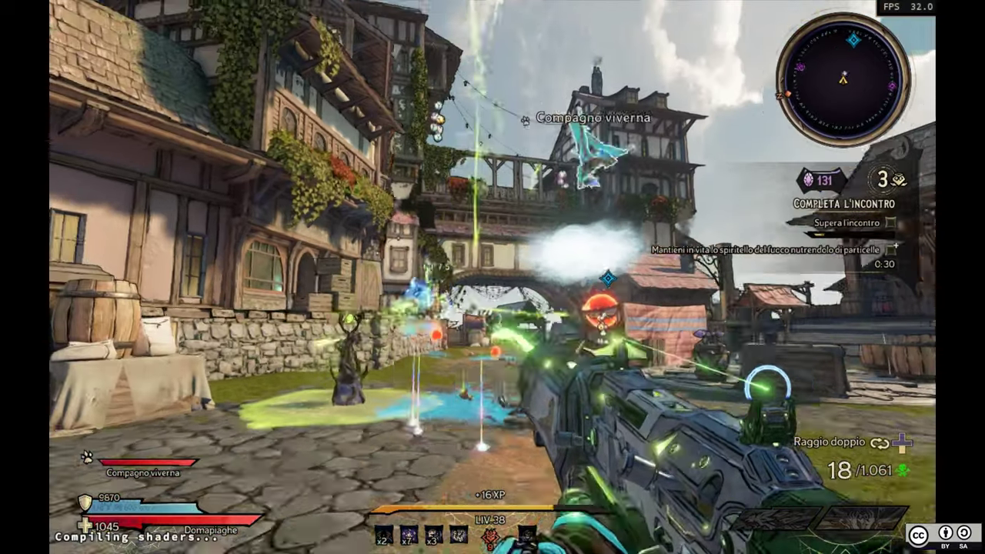
{"action": "left_click", "coordinate": [493, 277]}
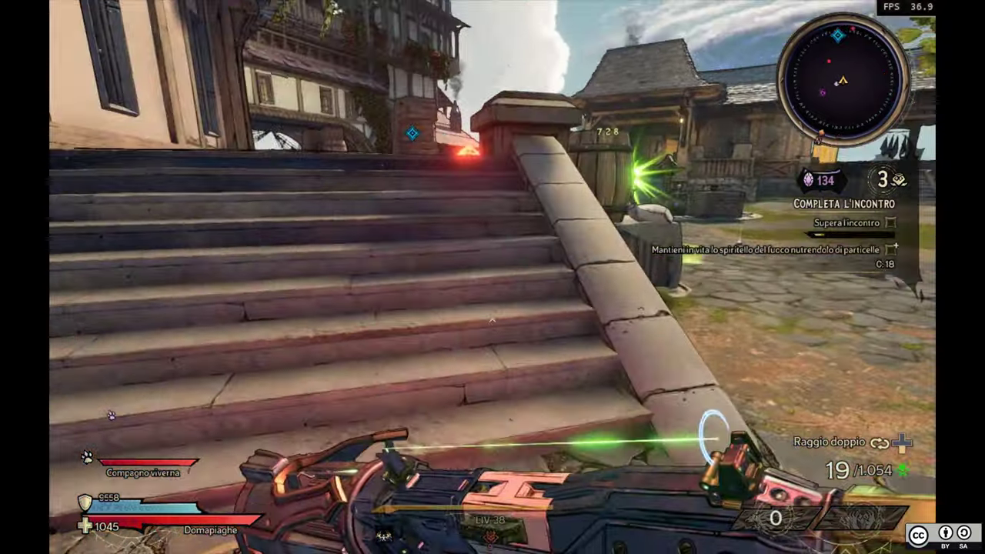
{"action": "key", "text": "q"}
{"action": "key", "text": "q"}
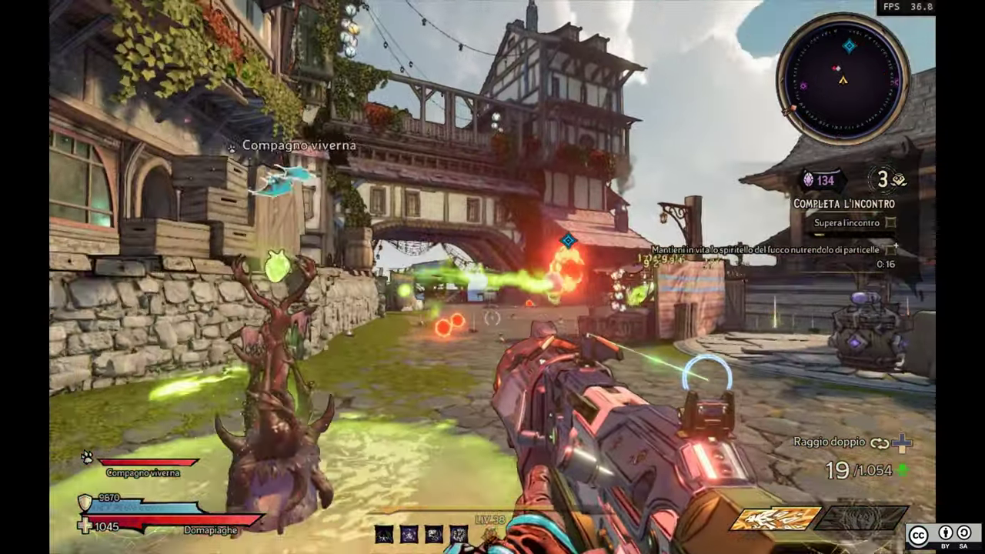
{"action": "key", "text": "q"}
{"action": "key", "text": "q"}
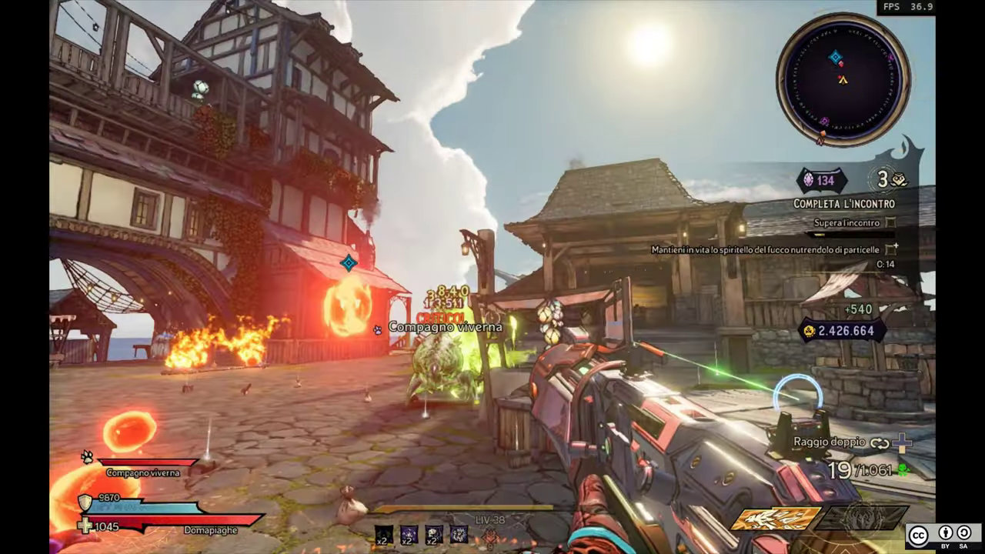
- Shoot the Scrampo beside the stone wall, cast spells at the next attackers and reload the weapon
{"action": "left_click", "coordinate": [493, 277]}
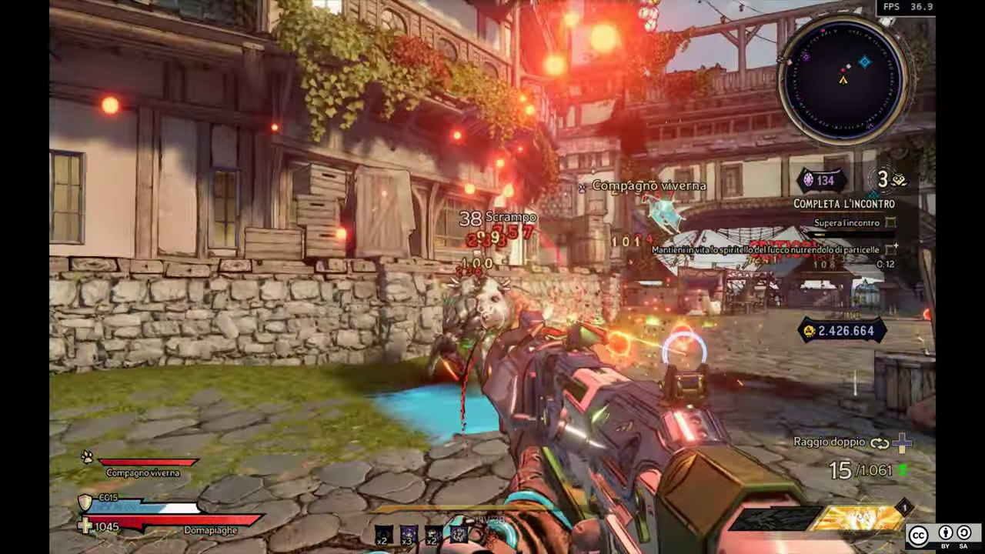
{"action": "left_click", "coordinate": [493, 277]}
{"action": "key", "text": "q"}
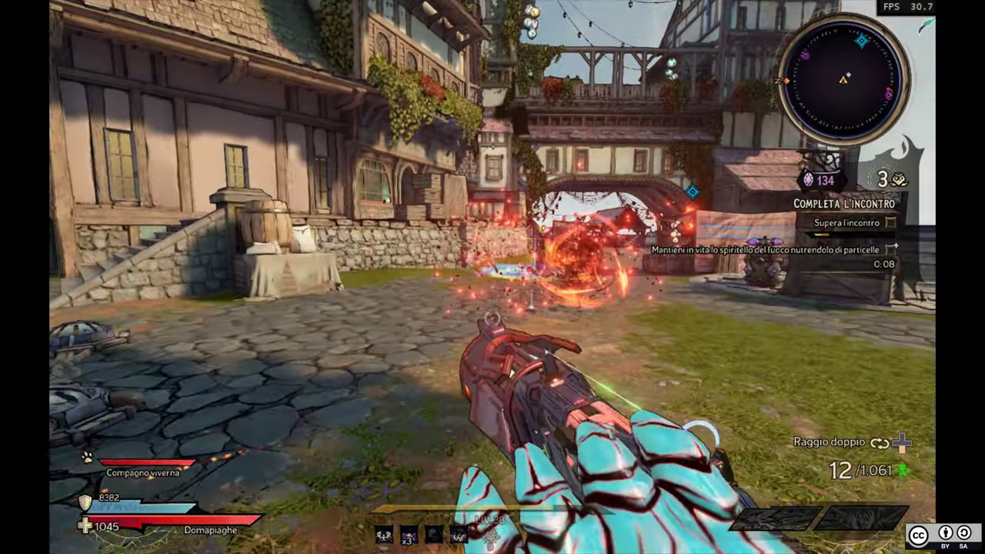
{"action": "key", "text": "r"}
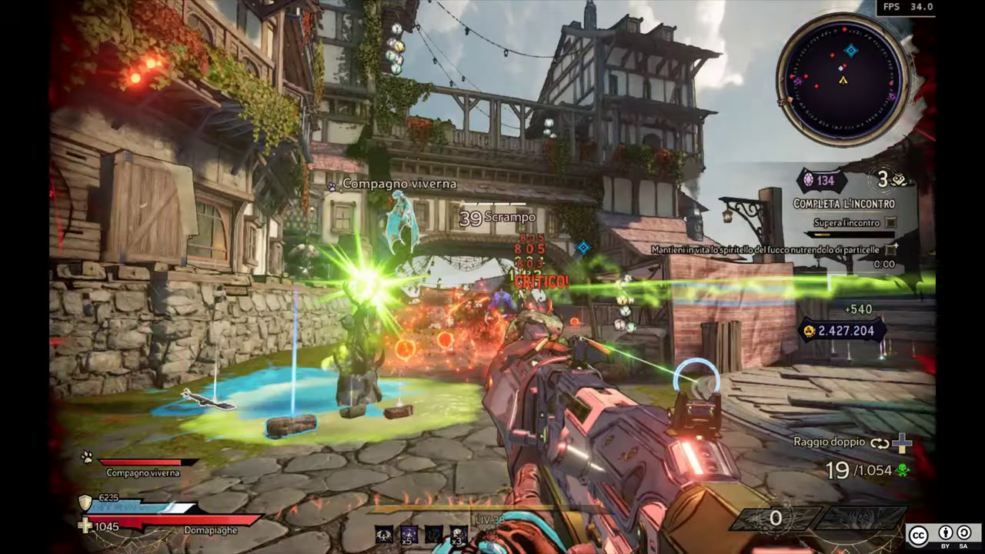
{"action": "key", "text": "q"}
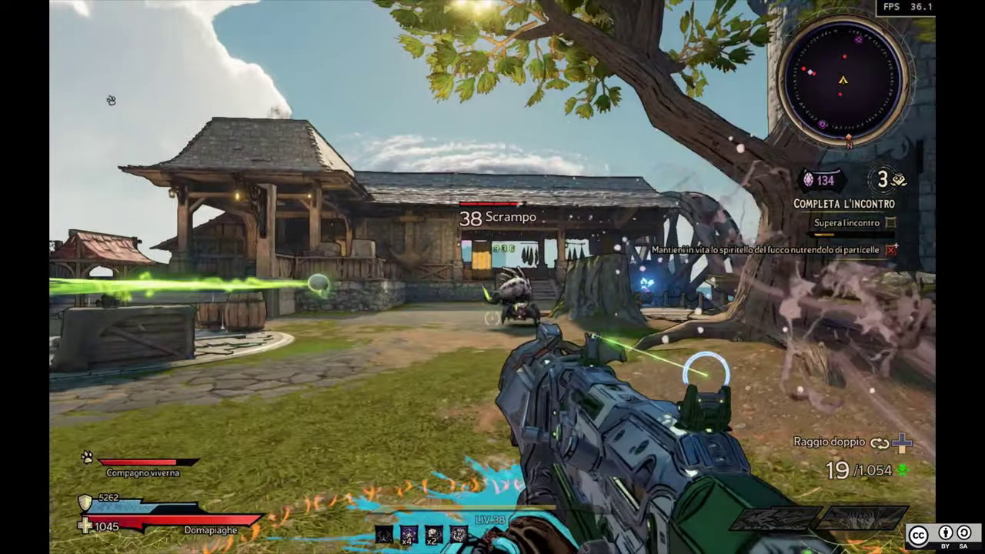
- Shoot down the Scrampo in front of the wooden building with the water wheel and reload the weapon
{"action": "left_click", "coordinate": [705, 369]}
{"action": "left_click", "coordinate": [705, 370]}
{"action": "left_click", "coordinate": [705, 369]}
{"action": "left_click", "coordinate": [705, 369]}
{"action": "left_click", "coordinate": [705, 369]}
{"action": "left_click", "coordinate": [705, 369]}
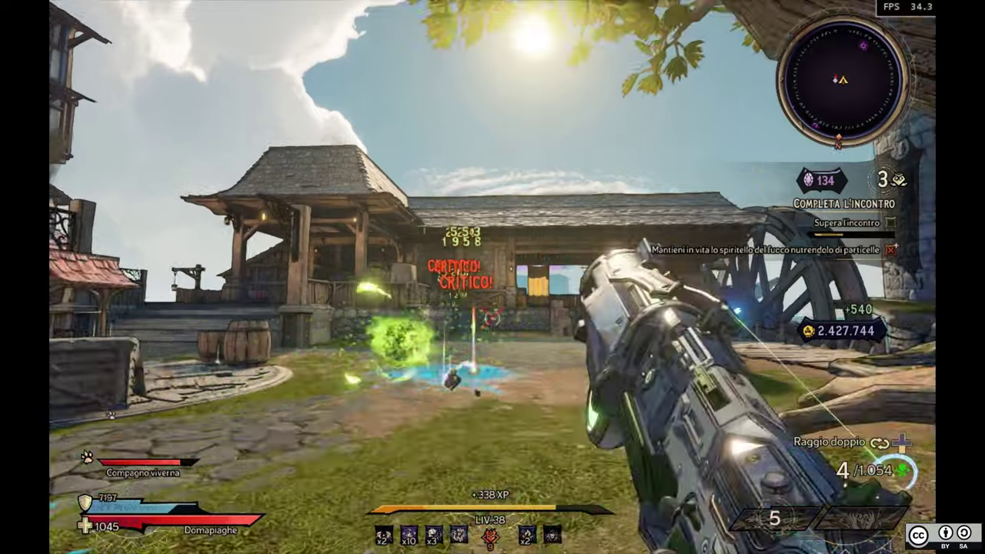
{"action": "key", "text": "r"}
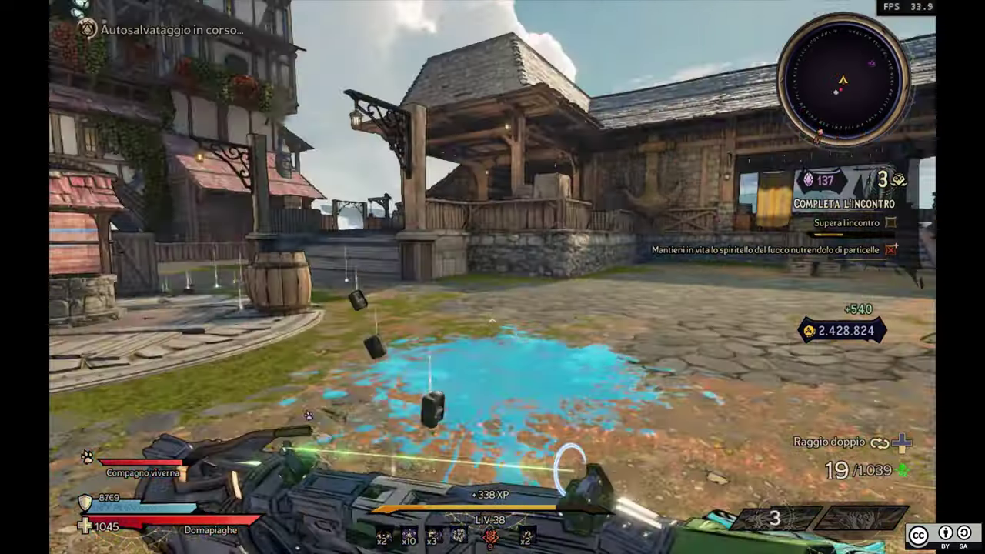
- Cast a spell and advance back across the square towards the remaining enemies near the well and archway
{"action": "key", "text": "q"}
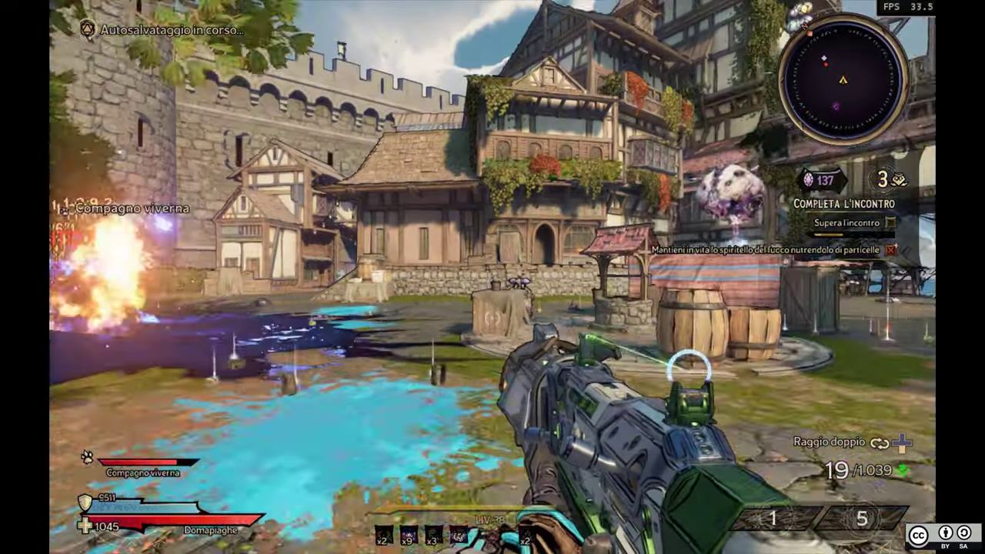
{"action": "key", "text": "w"}
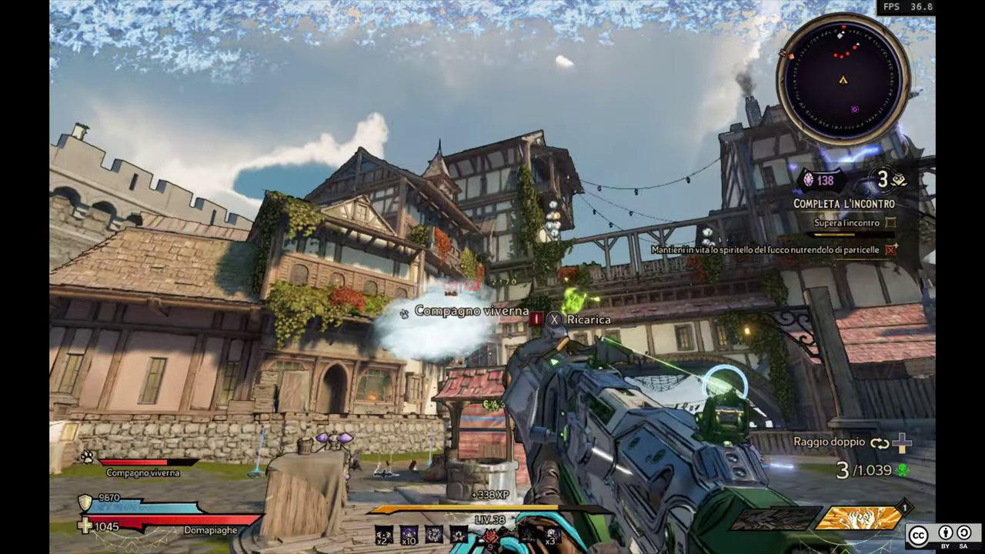
{"action": "key", "text": "w"}
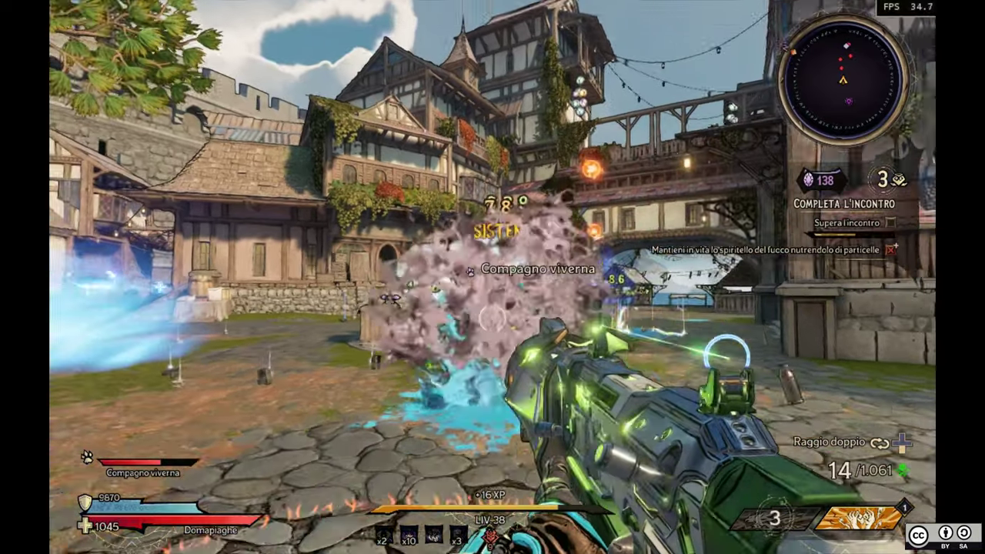